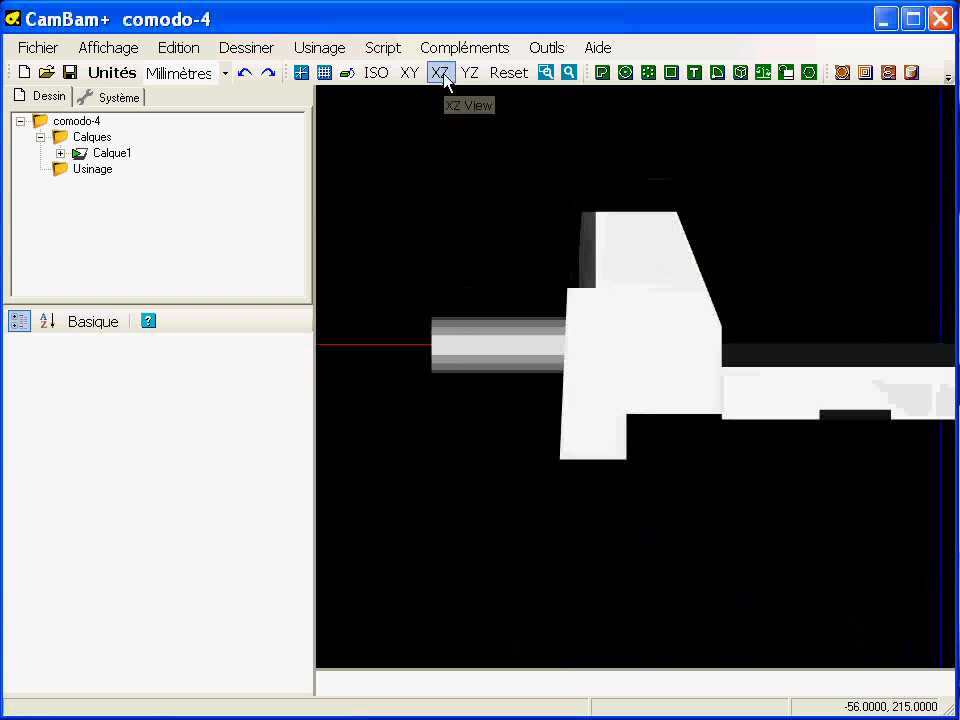
# - Examine the shaft, the curved end support and the overall shape of the comodo-4 surface model
pyautogui.keyDown('alt'); pyautogui.moveTo(540, 371); pyautogui.dragTo(701, 506); pyautogui.keyUp('alt')
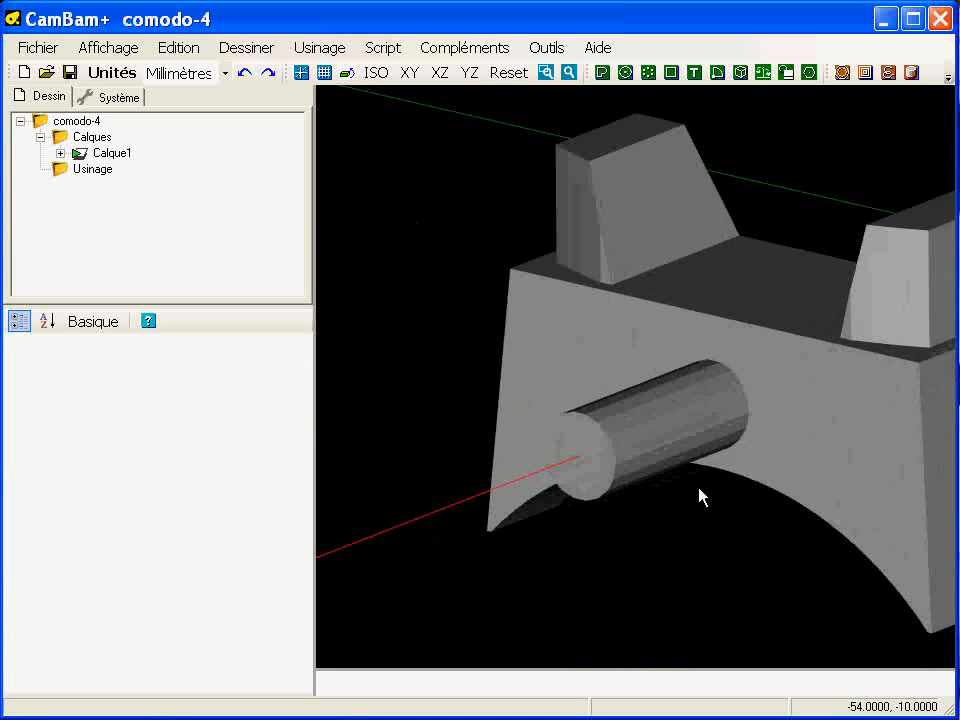
pyautogui.scroll(2, 701, 496)
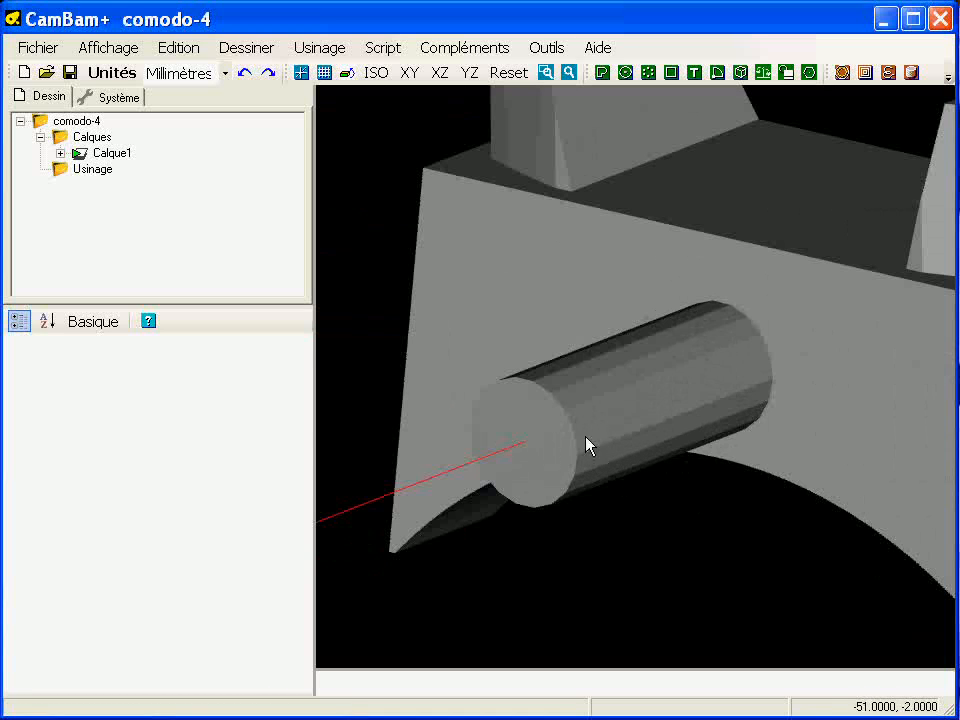
pyautogui.click(610, 388)
pyautogui.scroll(-2, 612, 429)
pyautogui.moveTo(616, 419); pyautogui.dragTo(579, 351, button='middle')
pyautogui.keyDown('alt'); pyautogui.moveTo(543, 391); pyautogui.dragTo(521, 395); pyautogui.keyUp('alt')
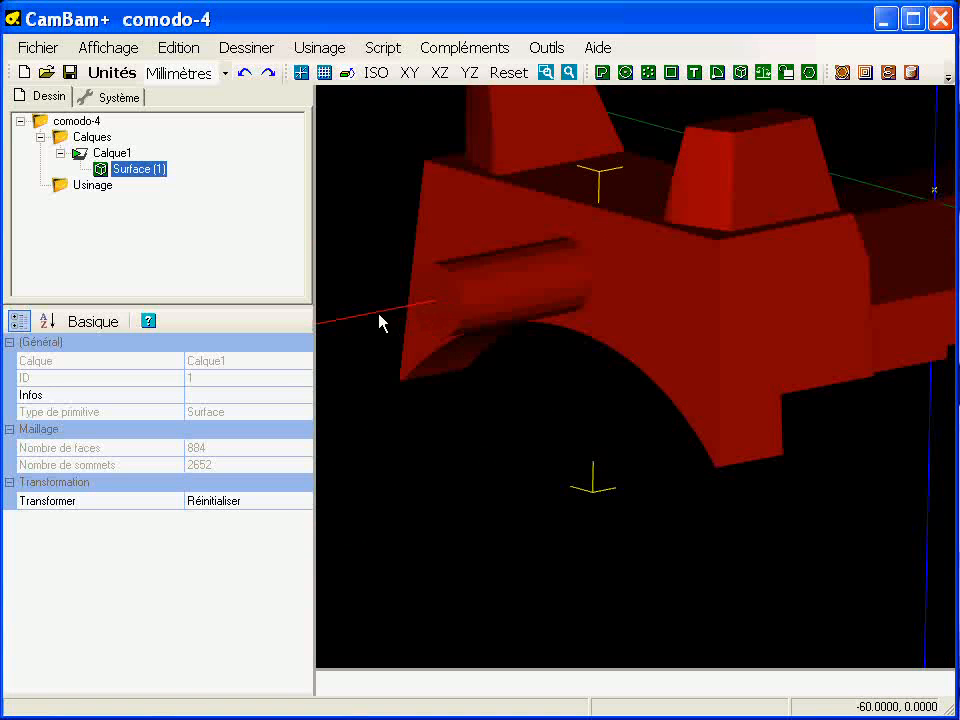
pyautogui.click(545, 350)
pyautogui.keyDown('alt'); pyautogui.moveTo(611, 340); pyautogui.dragTo(628, 316); pyautogui.keyUp('alt')
pyautogui.keyDown('alt'); pyautogui.doubleClick(641, 414); pyautogui.keyUp('alt')
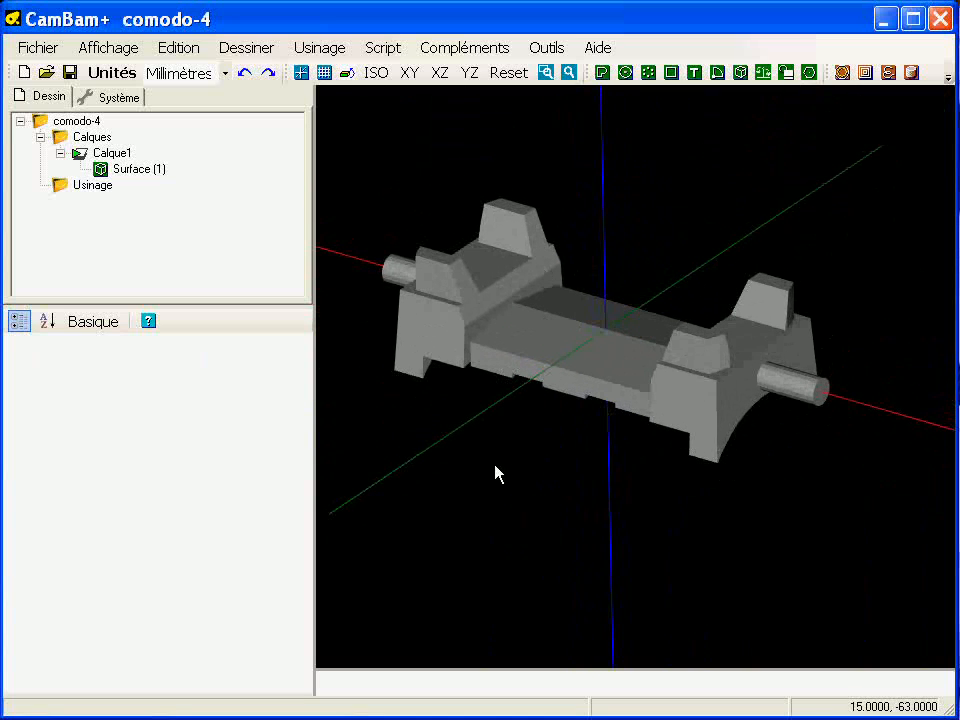
# - Rotate the surface 180° about the X axis with the numeric movements tool and close the tool
pyautogui.press('m')
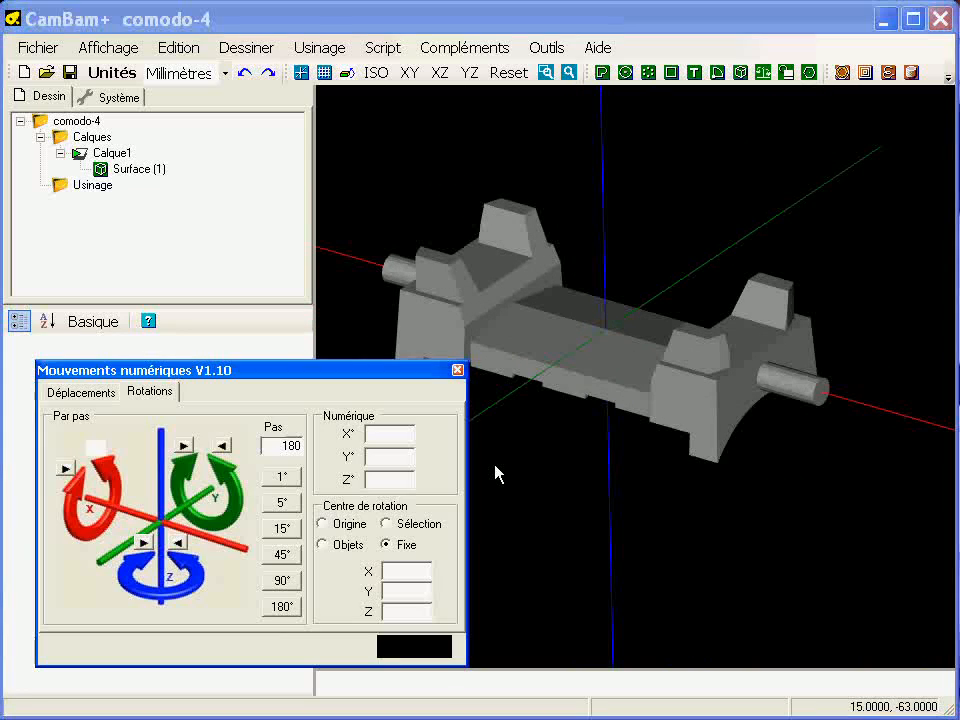
pyautogui.click(66, 396)
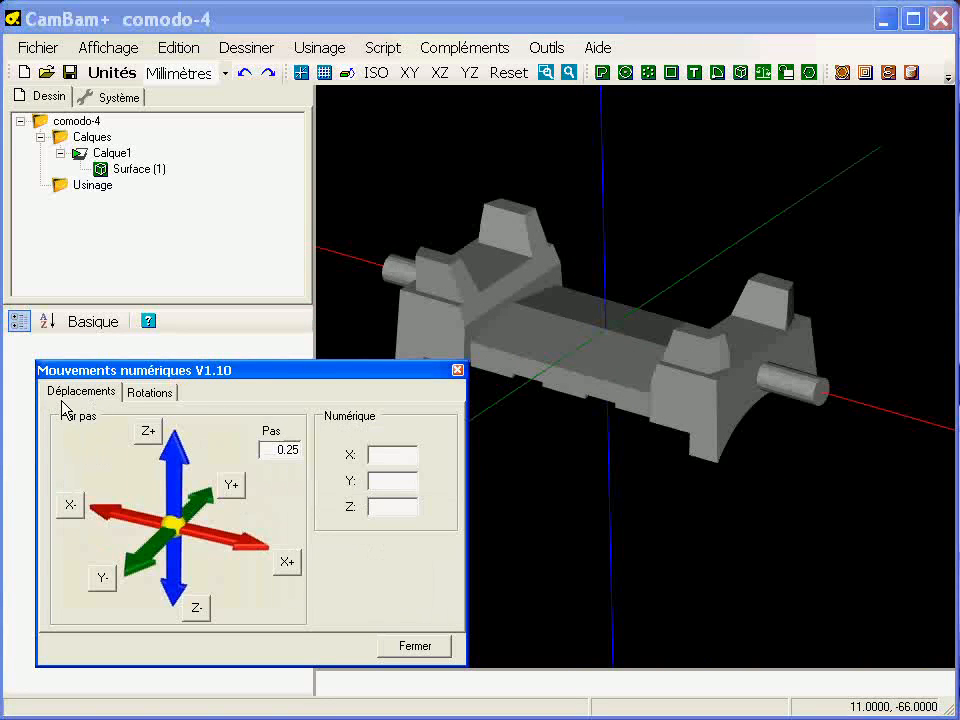
pyautogui.click(152, 393)
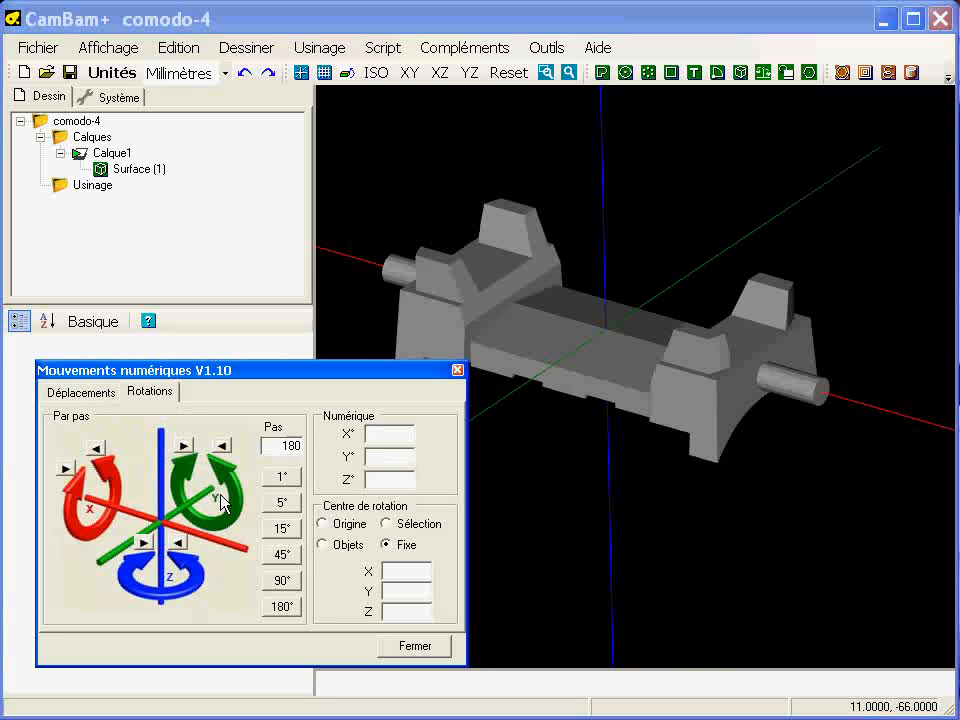
pyautogui.click(284, 528)
pyautogui.click(286, 608)
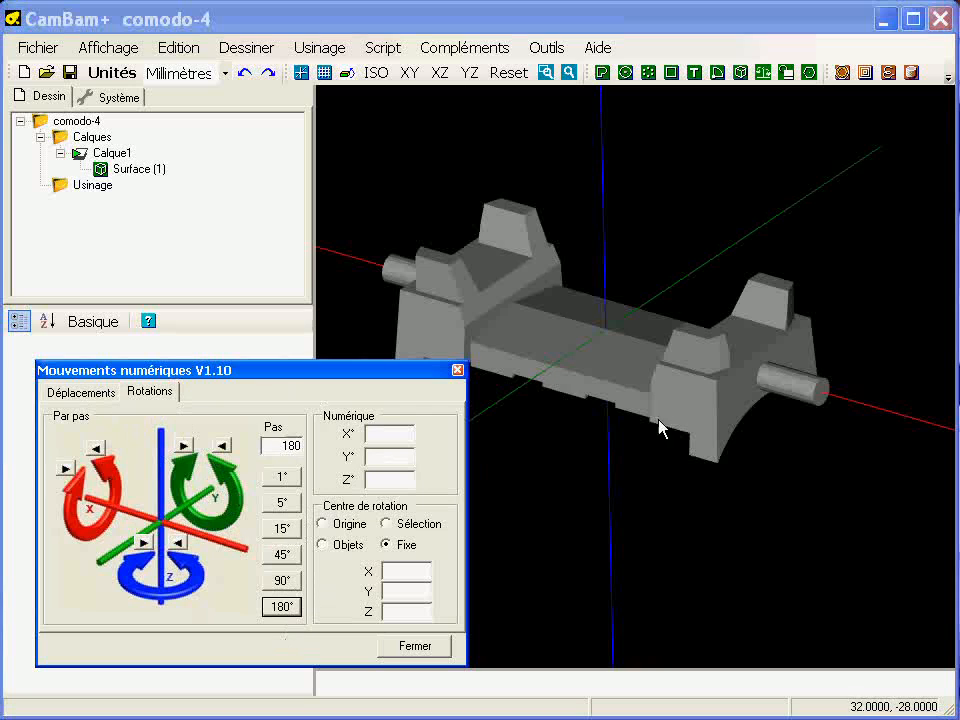
pyautogui.click(561, 347)
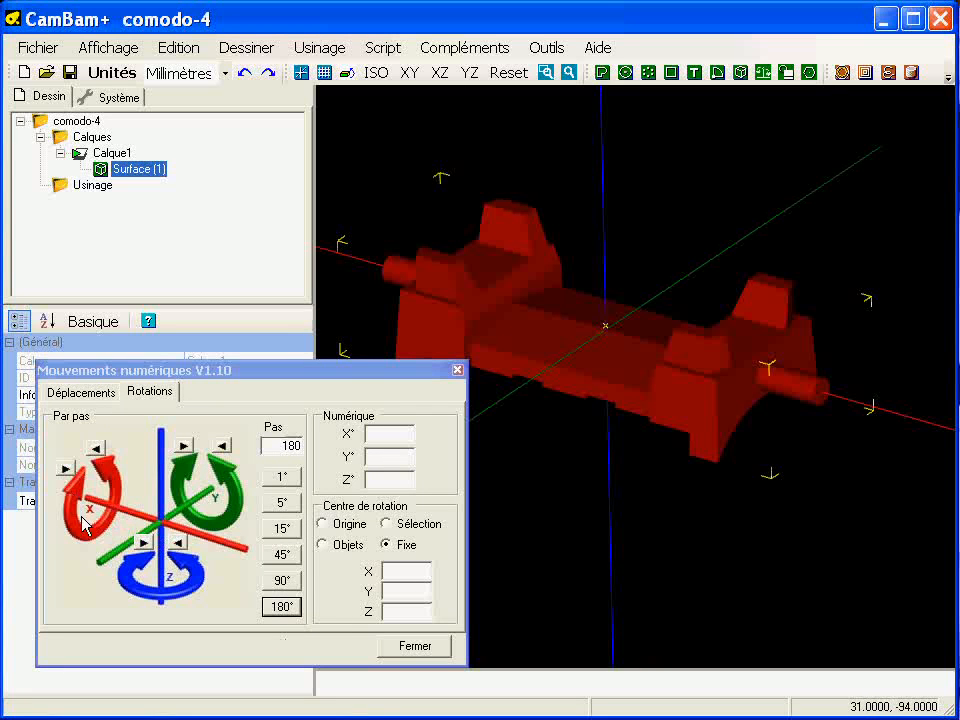
pyautogui.click(96, 447)
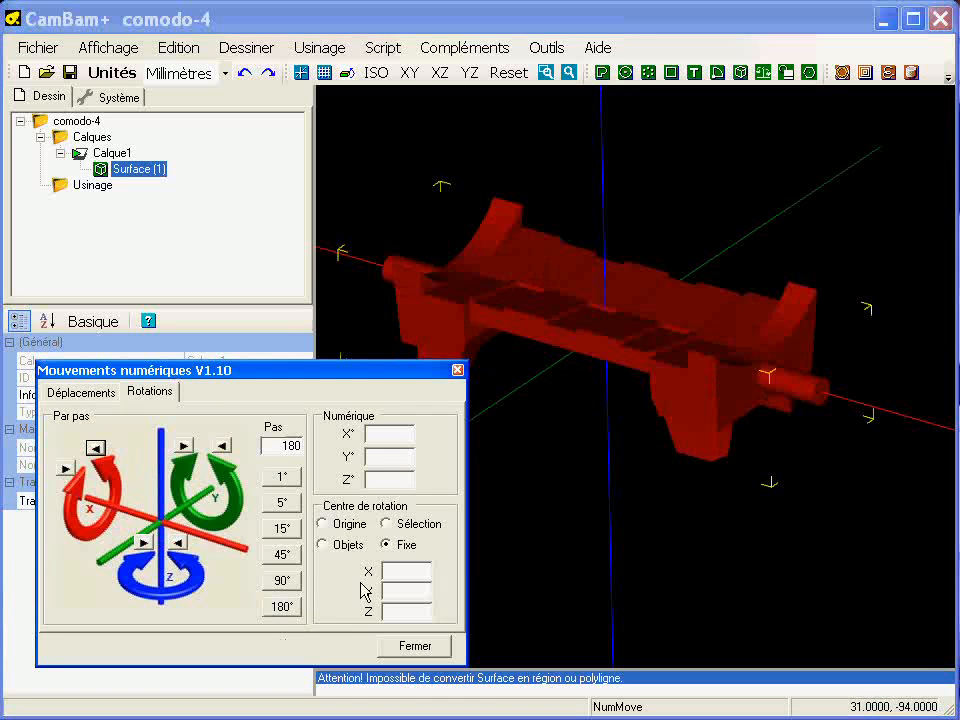
pyautogui.click(416, 645)
# - Examine the flipped surface from several angles, including its curved end cradles and stepped middle section
pyautogui.keyDown('alt'); pyautogui.moveTo(561, 332); pyautogui.dragTo(548, 452); pyautogui.keyUp('alt')
pyautogui.moveTo(605, 380); pyautogui.dragTo(580, 479, button='middle')
pyautogui.scroll(2, 552, 455)
pyautogui.scroll(-1, 552, 455)
pyautogui.scroll(-1, 553, 462)
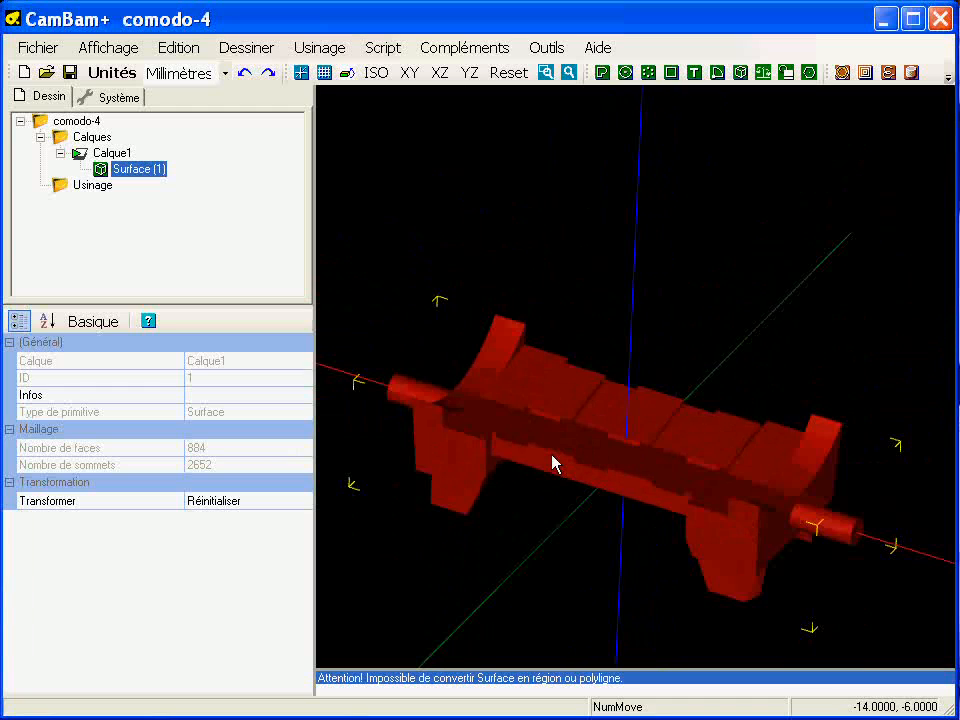
pyautogui.click(565, 255)
pyautogui.moveTo(602, 406); pyautogui.dragTo(605, 326, button='middle')
pyautogui.scroll(1, 622, 309)
pyautogui.scroll(1, 605, 326)
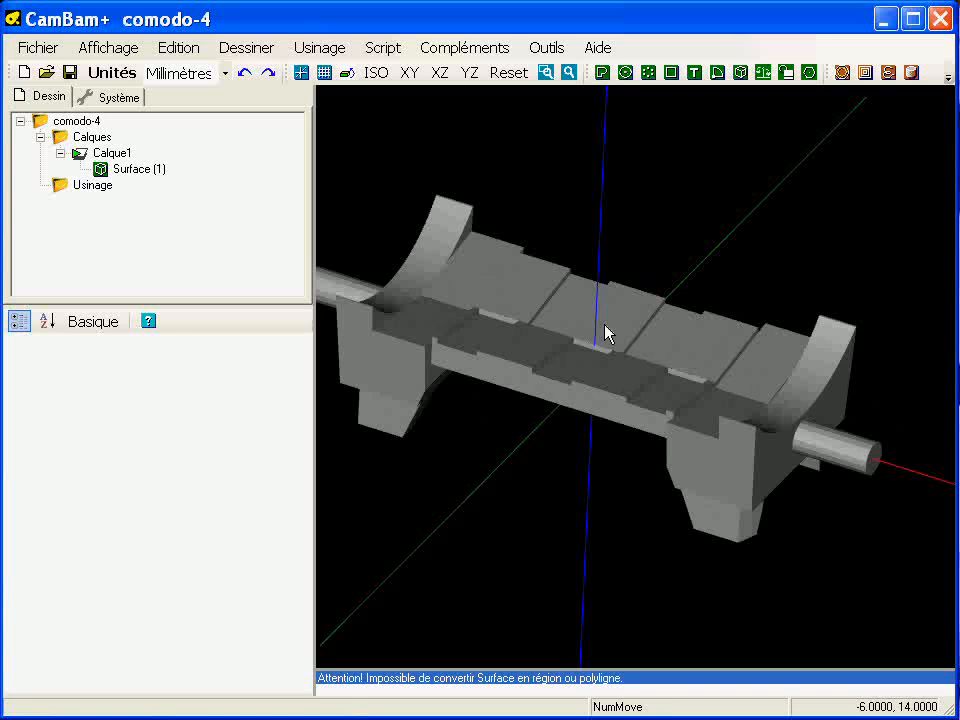
pyautogui.keyDown('alt'); pyautogui.moveTo(605, 333); pyautogui.dragTo(577, 340); pyautogui.keyUp('alt')
pyautogui.click(450, 264)
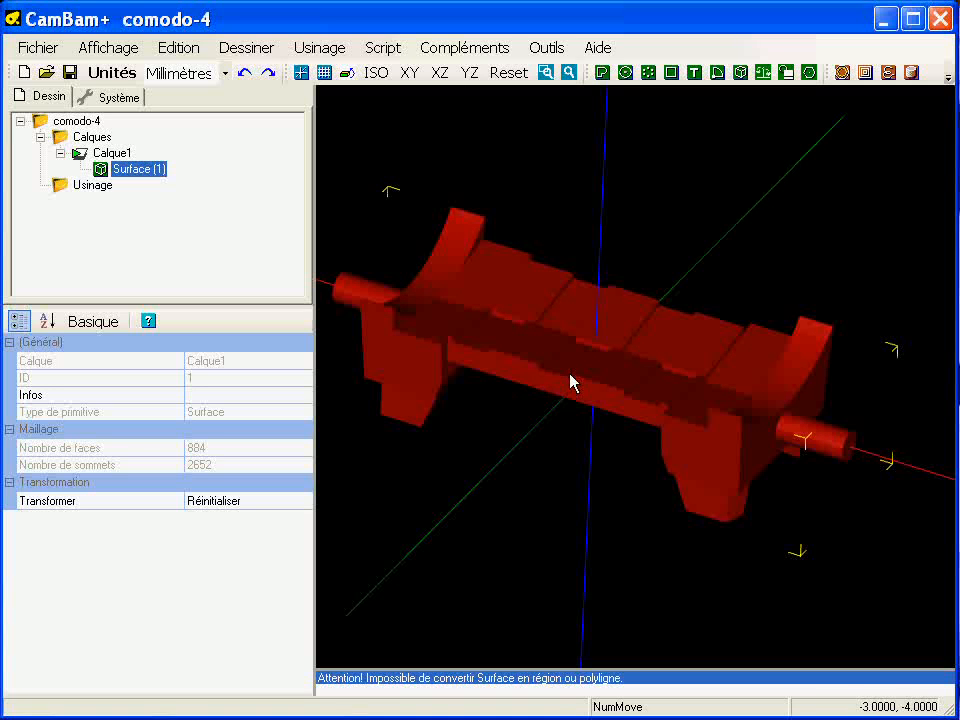
pyautogui.keyDown('alt'); pyautogui.moveTo(607, 430); pyautogui.dragTo(522, 333); pyautogui.keyUp('alt')
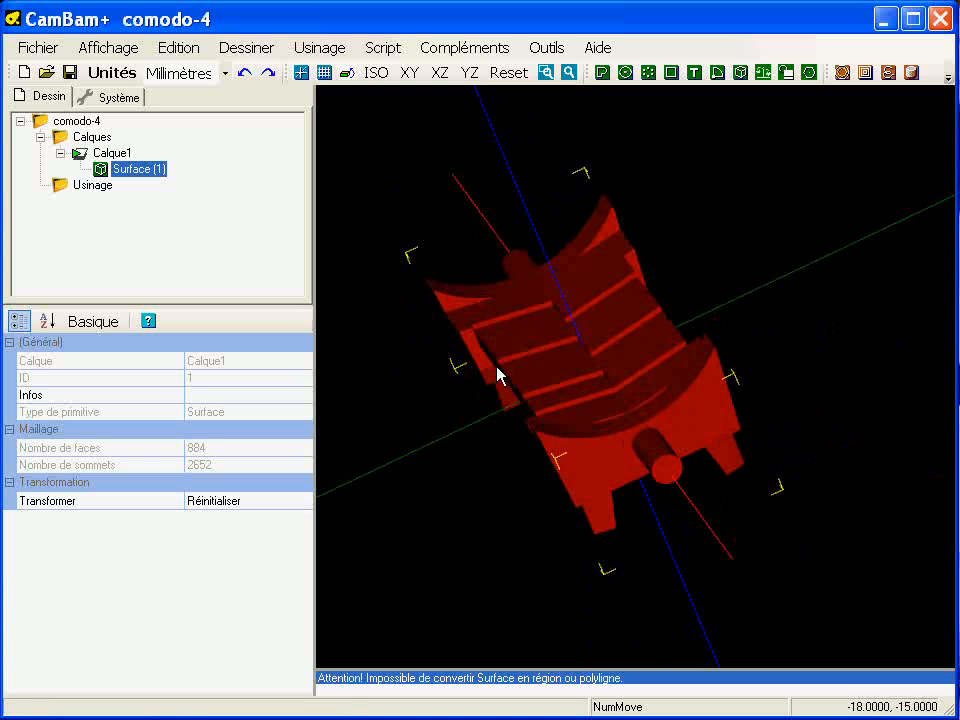
pyautogui.keyDown('alt'); pyautogui.moveTo(527, 421); pyautogui.dragTo(630, 335); pyautogui.keyUp('alt')
pyautogui.keyDown('alt'); pyautogui.moveTo(559, 455); pyautogui.dragTo(703, 390); pyautogui.keyUp('alt')
pyautogui.keyDown('alt'); pyautogui.moveTo(638, 416); pyautogui.dragTo(519, 382); pyautogui.keyUp('alt')
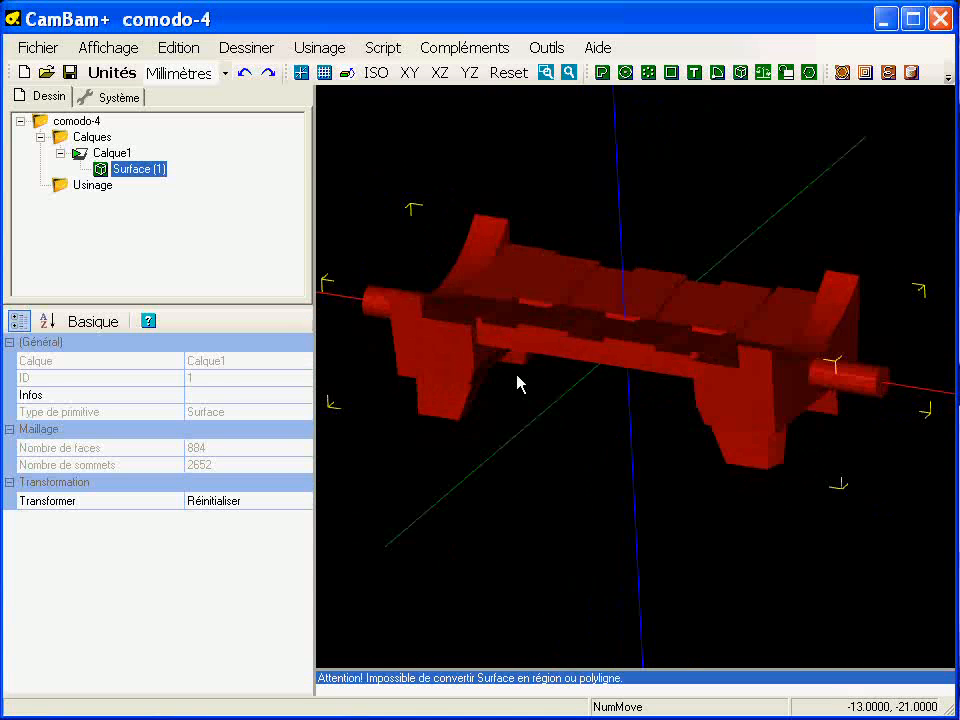
# - Add a 3D profile machining operation for the surface and enlarge the area showing its properties
pyautogui.keyDown('alt'); pyautogui.moveTo(591, 378); pyautogui.dragTo(596, 326); pyautogui.keyUp('alt')
pyautogui.click(538, 201)
pyautogui.click(547, 343)
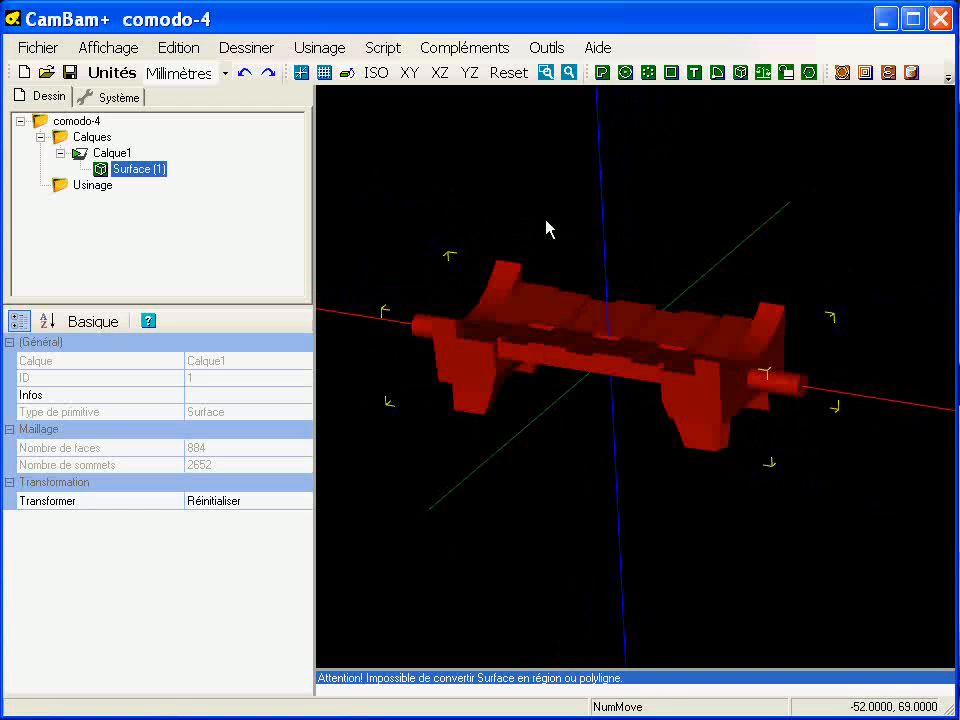
pyautogui.click(911, 72)
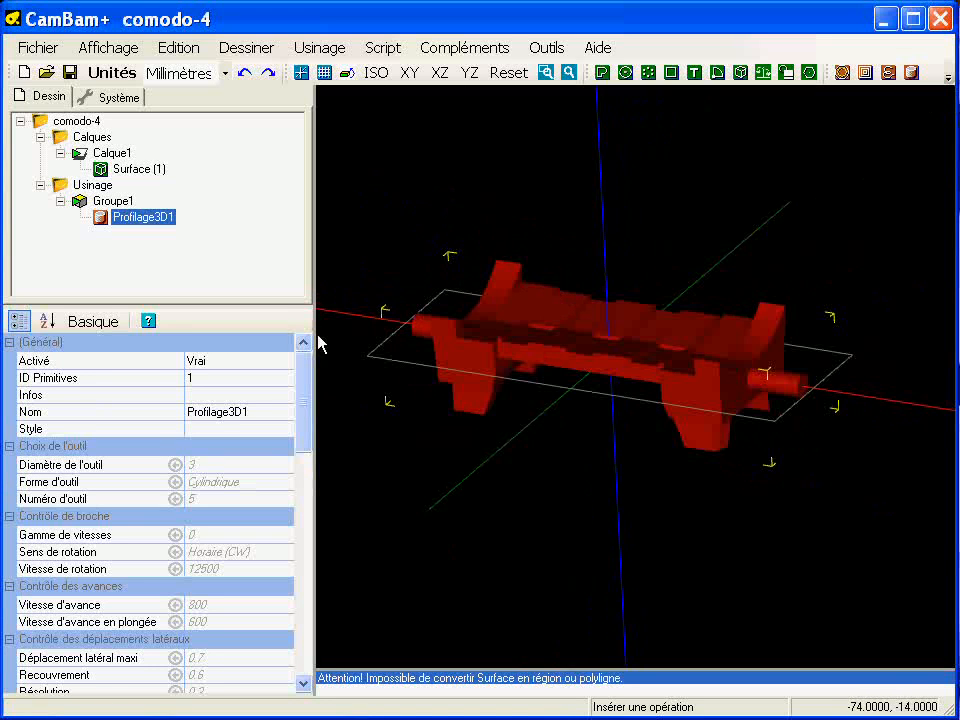
pyautogui.moveTo(281, 306); pyautogui.dragTo(279, 249)
pyautogui.moveTo(512, 352); pyautogui.dragTo(546, 296, button='middle')
pyautogui.scroll(2, 499, 254)
pyautogui.keyDown('alt'); pyautogui.moveTo(470, 266); pyautogui.dragTo(610, 337); pyautogui.keyUp('alt')
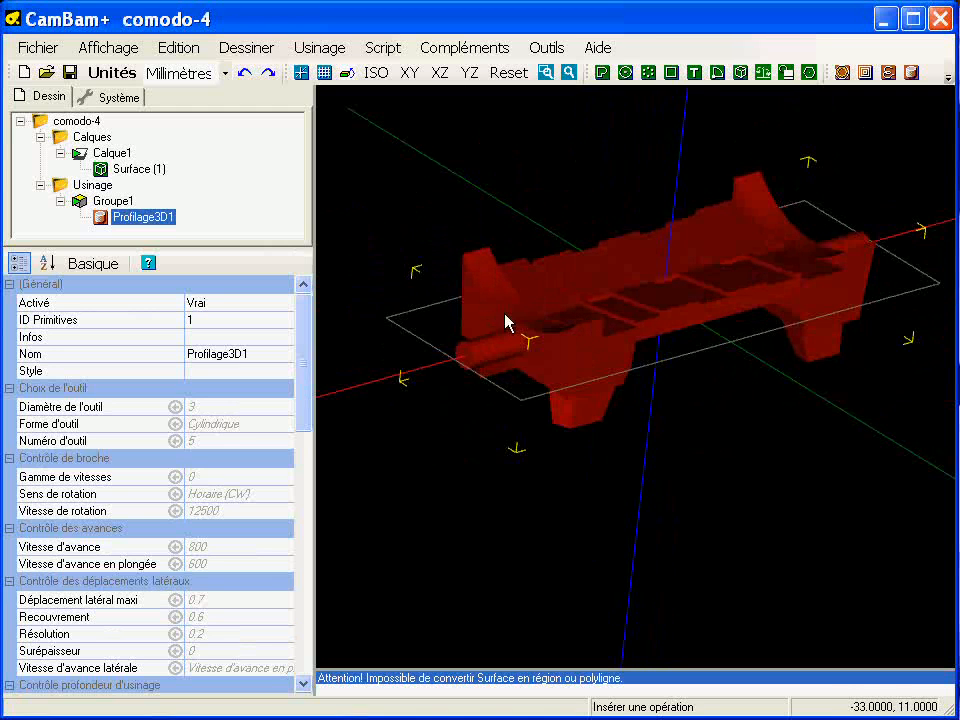
pyautogui.keyDown('alt'); pyautogui.moveTo(519, 324); pyautogui.dragTo(380, 367); pyautogui.keyUp('alt')
# - Create a new drawing layer and run edge detection on the surface to generate its edge polylines there
pyautogui.rightClick(117, 143)
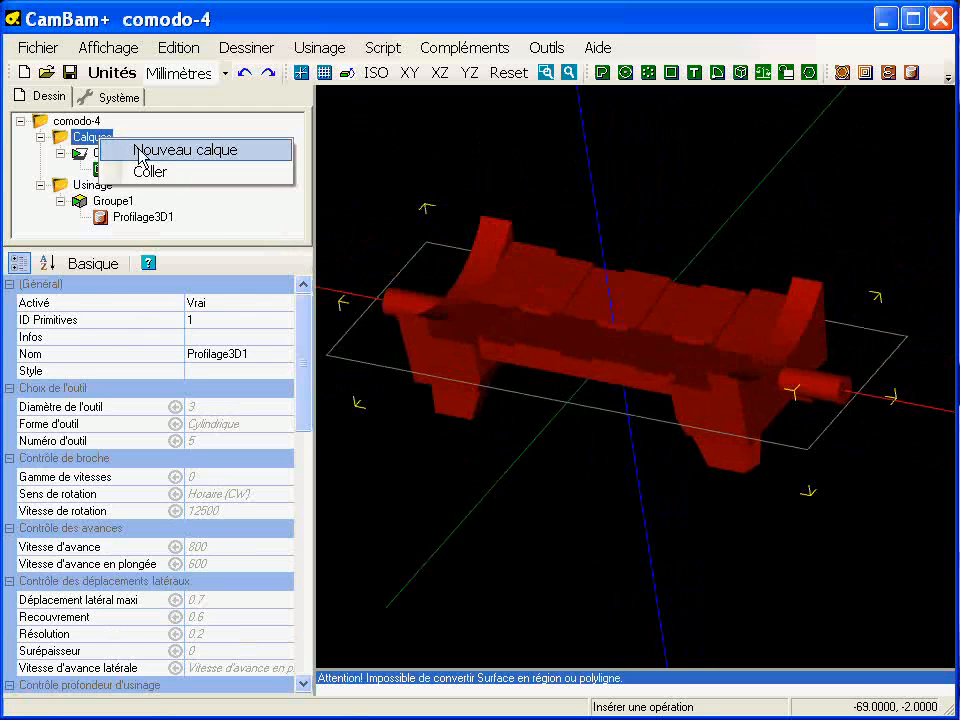
pyautogui.click(135, 151)
pyautogui.click(505, 305)
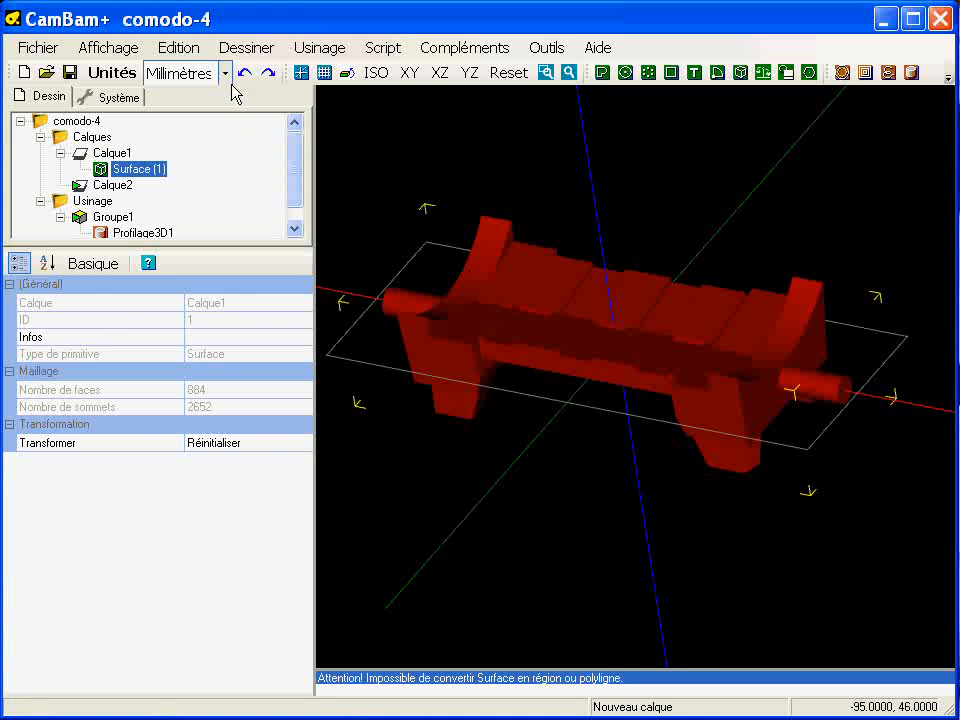
pyautogui.click(180, 47)
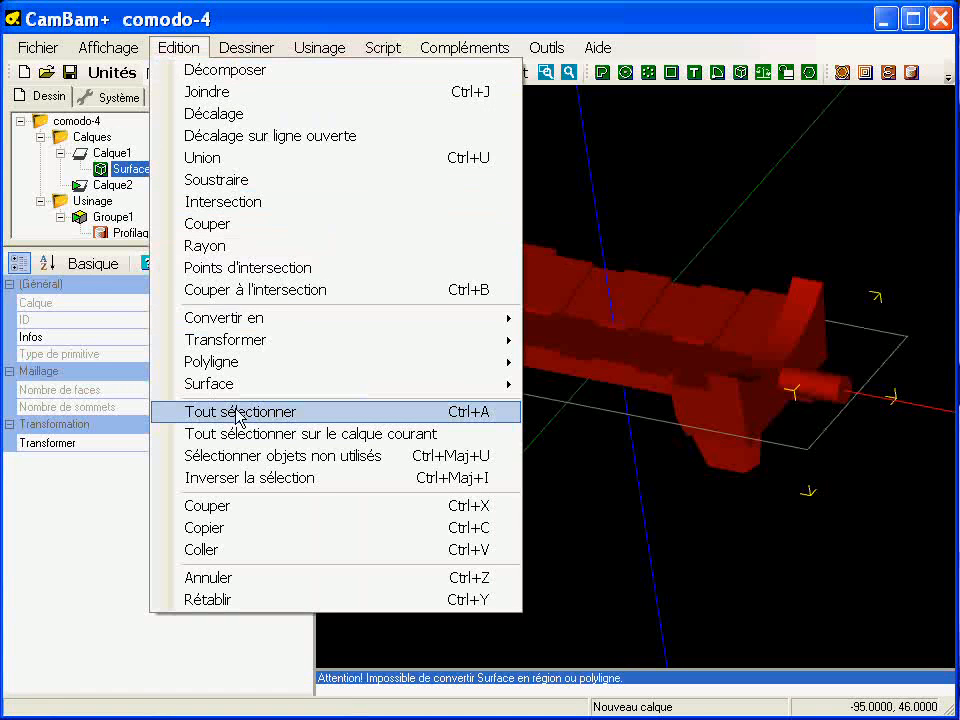
pyautogui.moveTo(394, 384)
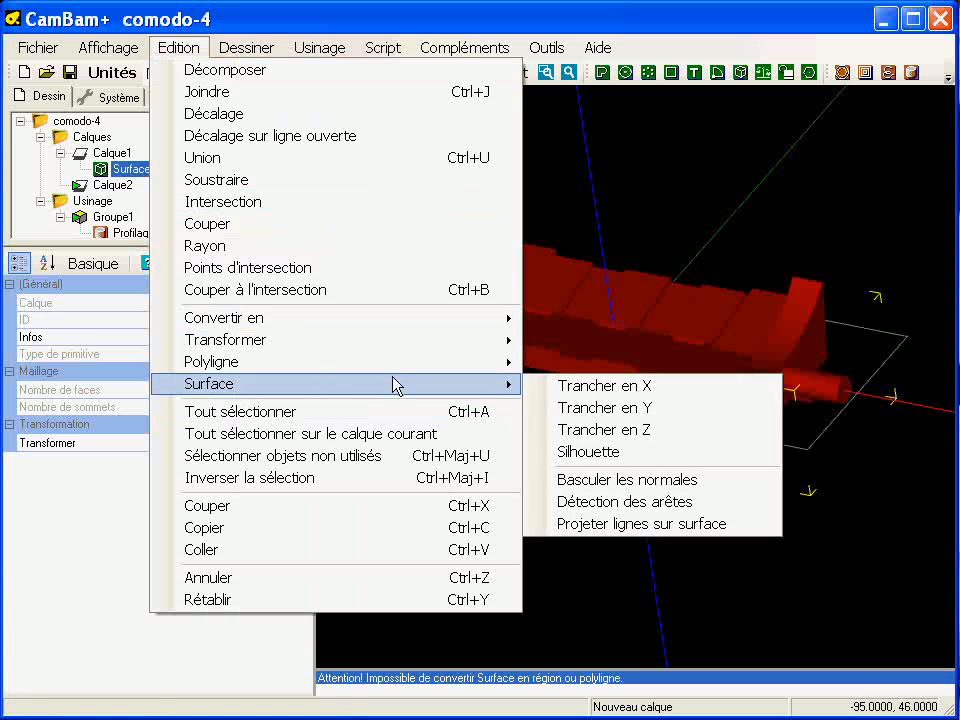
pyautogui.click(672, 504)
pyautogui.moveTo(435, 281); pyautogui.dragTo(546, 350, button='middle')
pyautogui.scroll(2, 546, 350)
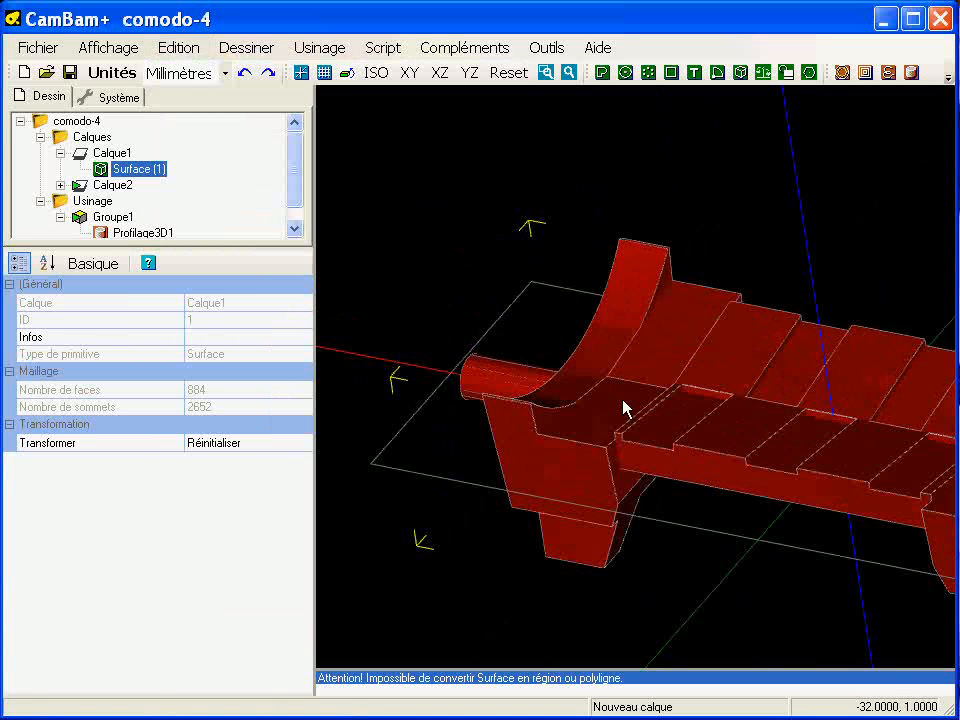
# - Enlarge the message area and display the size and position of the polyline bounding the curved end cradle
pyautogui.click(578, 370)
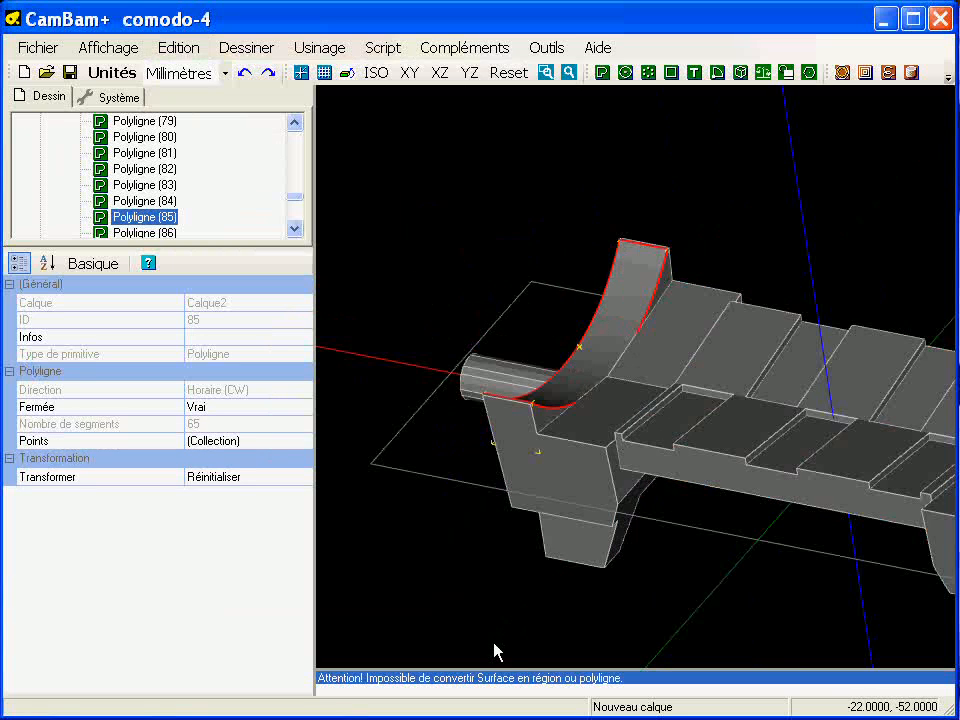
pyautogui.moveTo(490, 676); pyautogui.dragTo(489, 499)
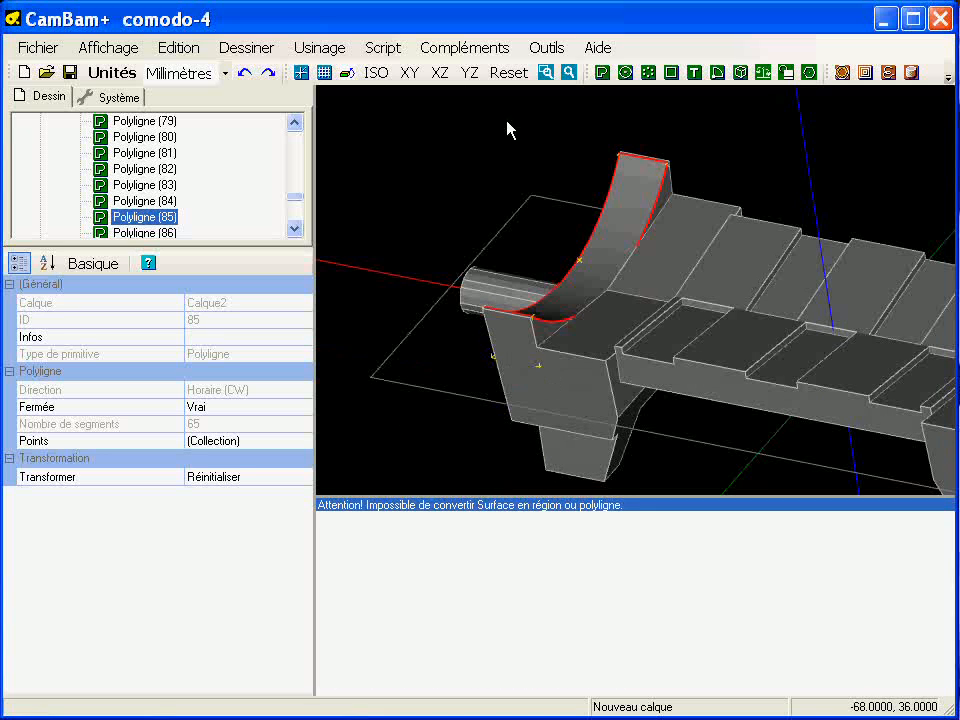
pyautogui.scroll(1, 618, 182)
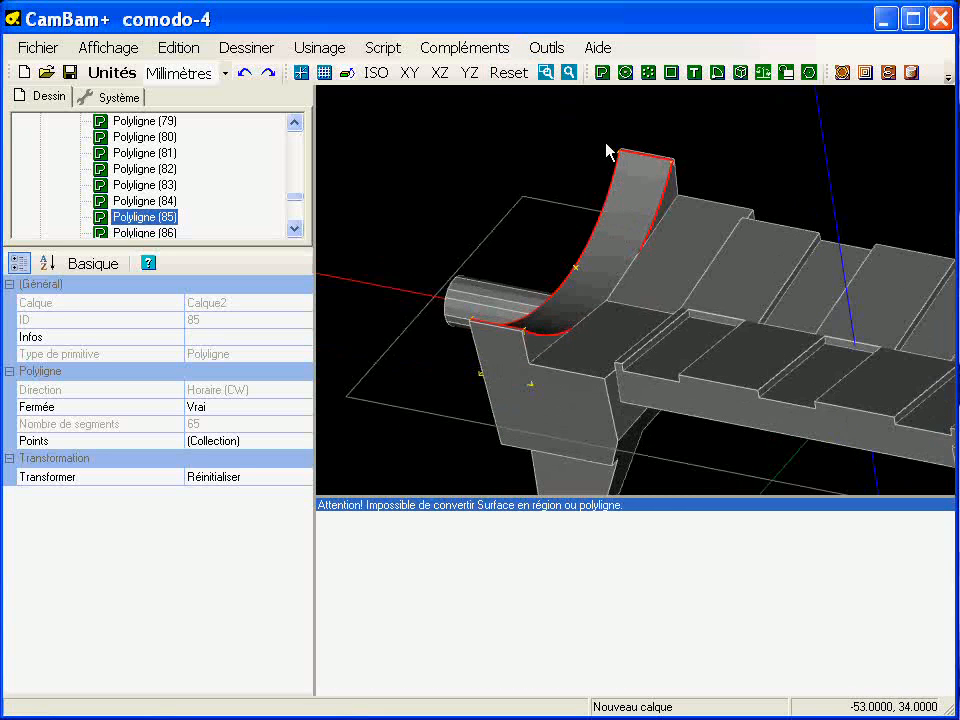
pyautogui.click(552, 52)
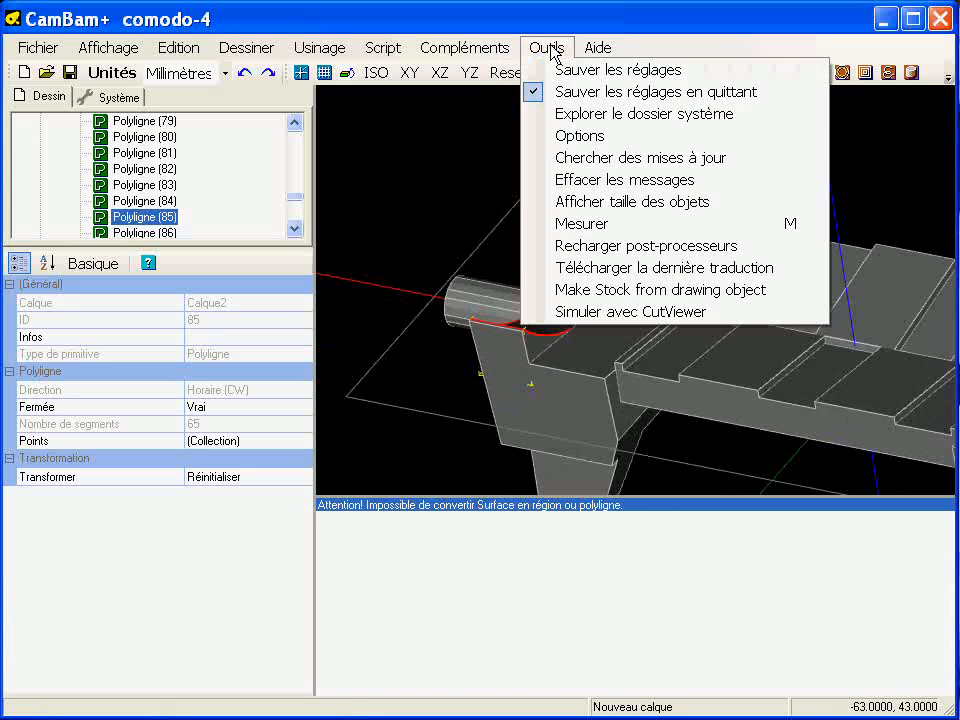
pyautogui.click(572, 204)
pyautogui.click(586, 570)
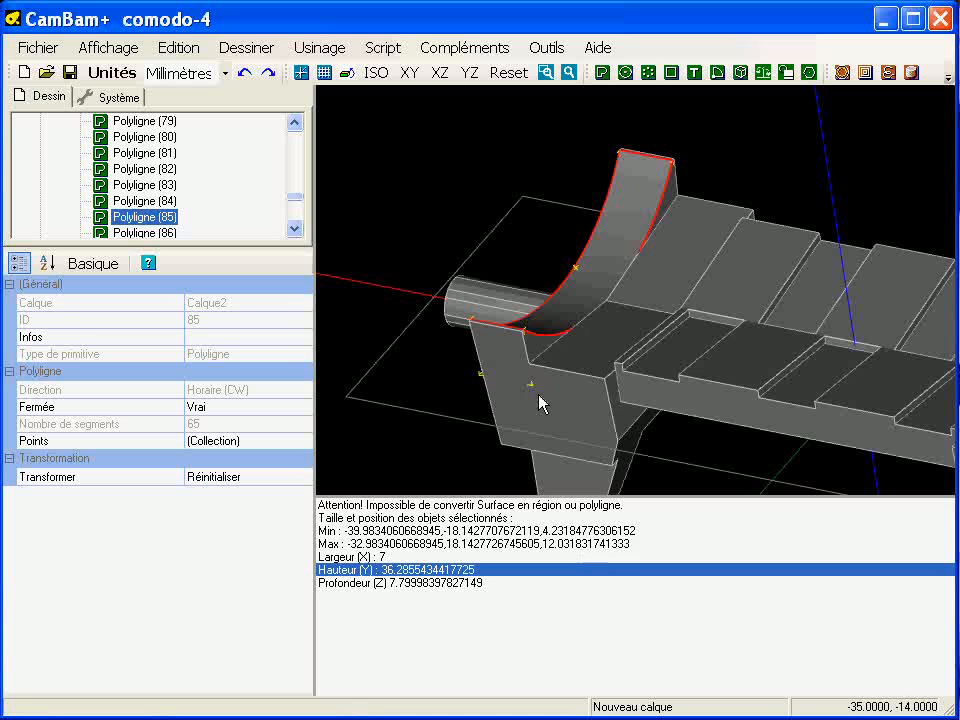
# - Set the stock surface of the Profilage3D1 operation to 12.03
pyautogui.moveTo(298, 197); pyautogui.dragTo(299, 227)
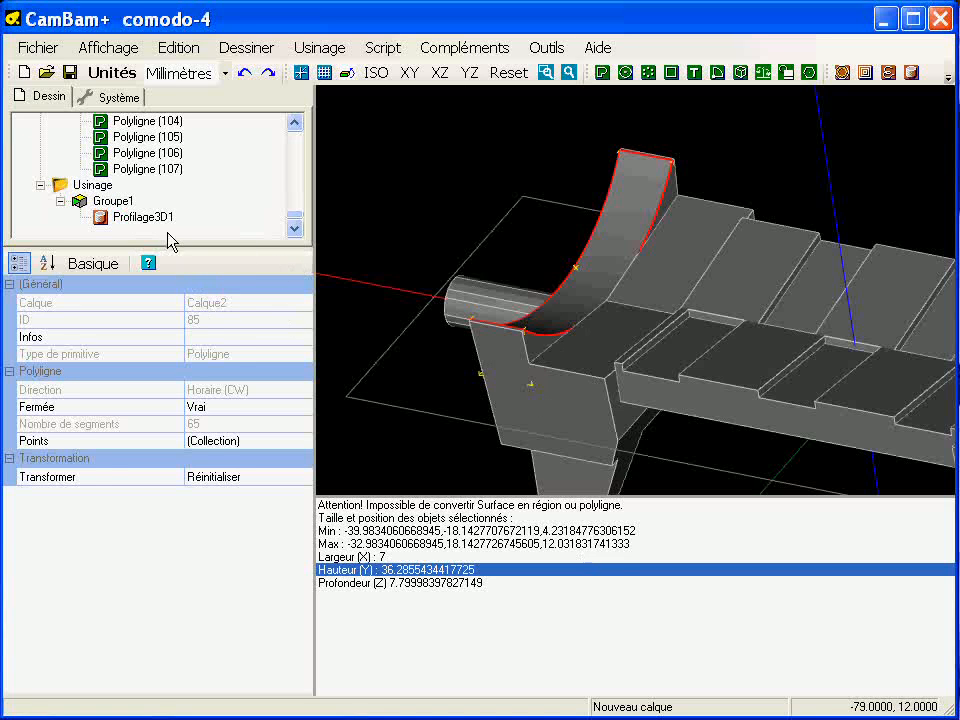
pyautogui.click(150, 217)
pyautogui.moveTo(306, 392); pyautogui.dragTo(139, 401)
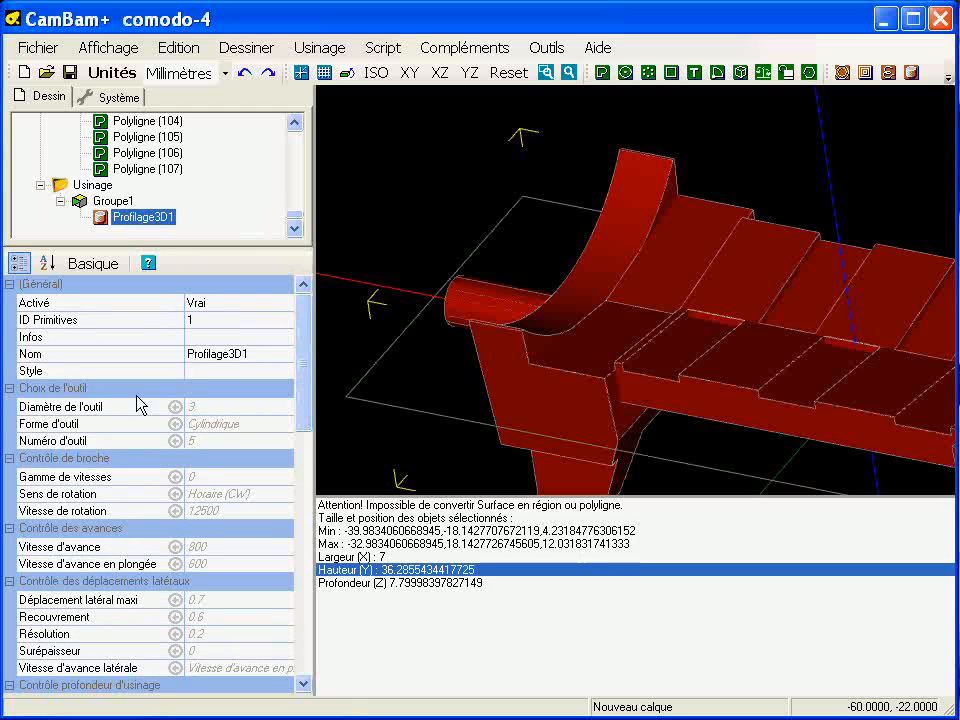
pyautogui.click(188, 406)
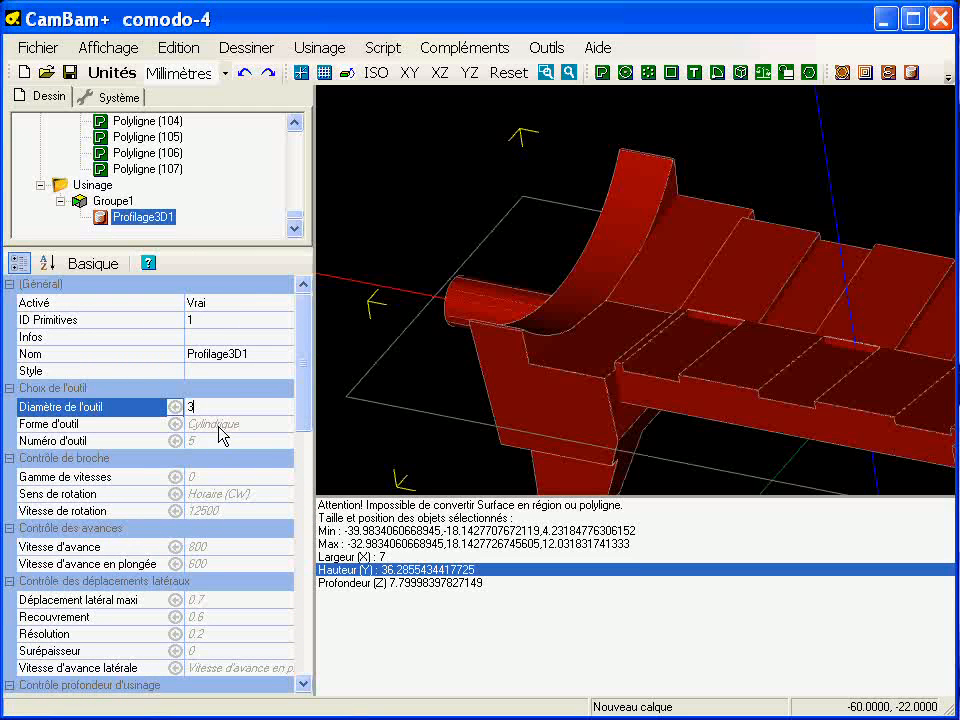
pyautogui.moveTo(306, 400); pyautogui.dragTo(318, 484)
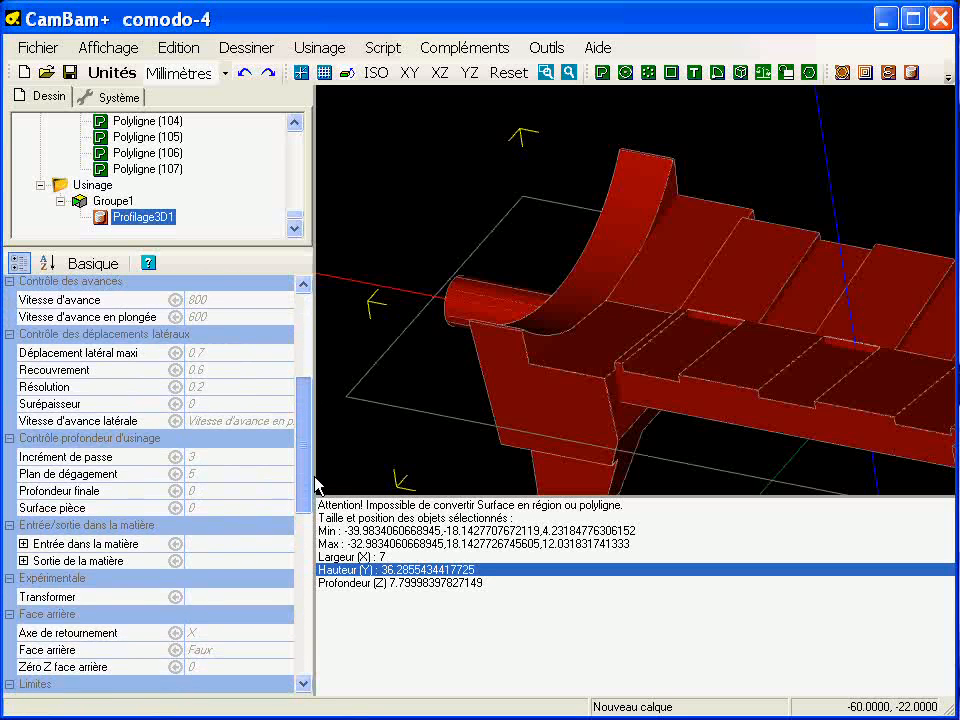
pyautogui.click(215, 508)
pyautogui.write('12.03')
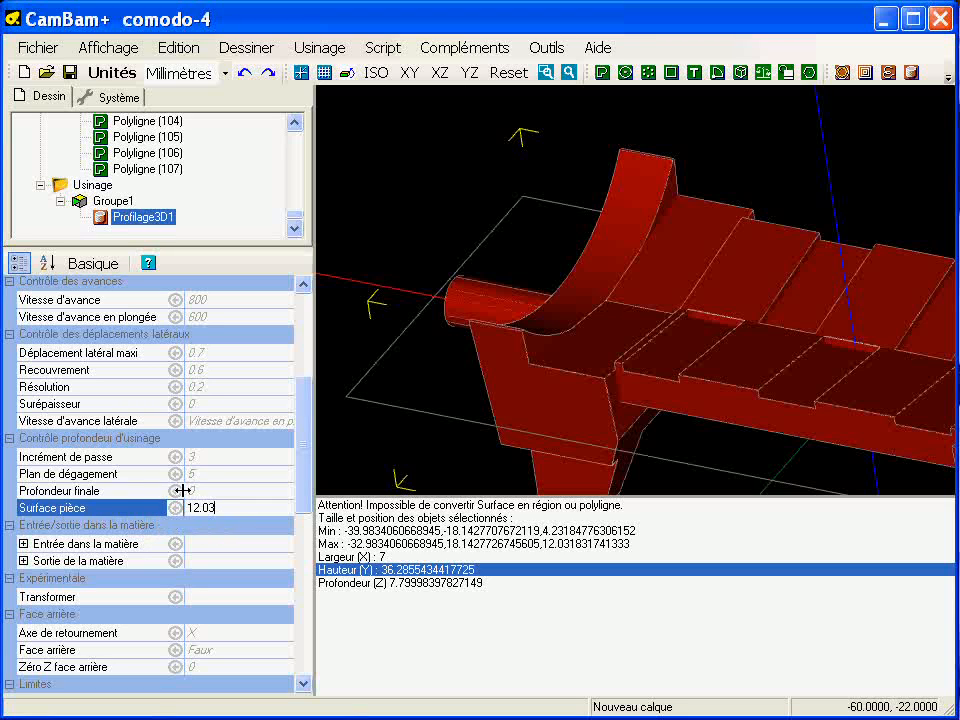
# - Set the final depth of the 3D profile operation to 4.1 and check the machining volume around the cradle
pyautogui.click(213, 490)
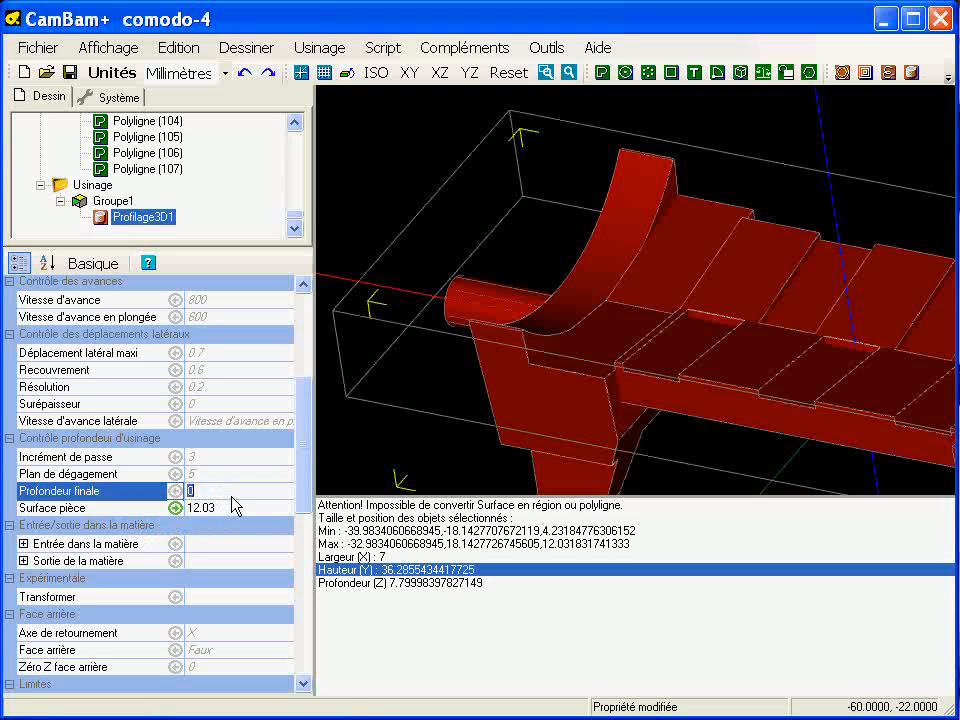
pyautogui.write('4.1')
pyautogui.press('Return')
pyautogui.keyDown('alt'); pyautogui.moveTo(529, 373); pyautogui.dragTo(664, 326); pyautogui.keyUp('alt')
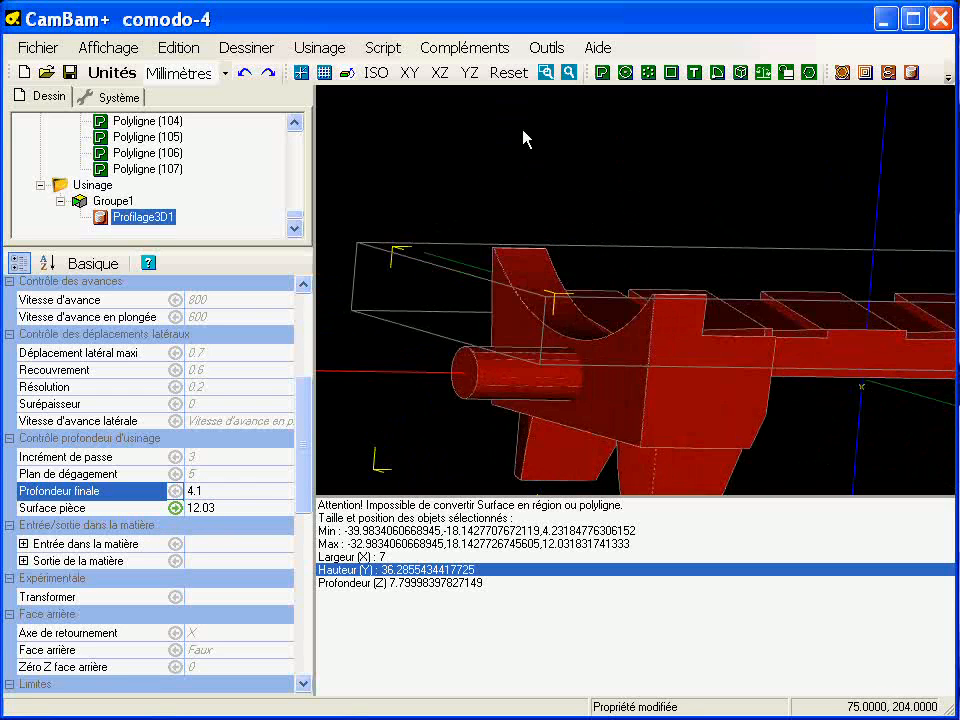
# - Examine how the machining volume fits the cradle curve and the whole part, from the YZ side and in 3D
pyautogui.click(469, 72)
pyautogui.moveTo(813, 346); pyautogui.dragTo(553, 327, button='middle')
pyautogui.scroll(2, 583, 312)
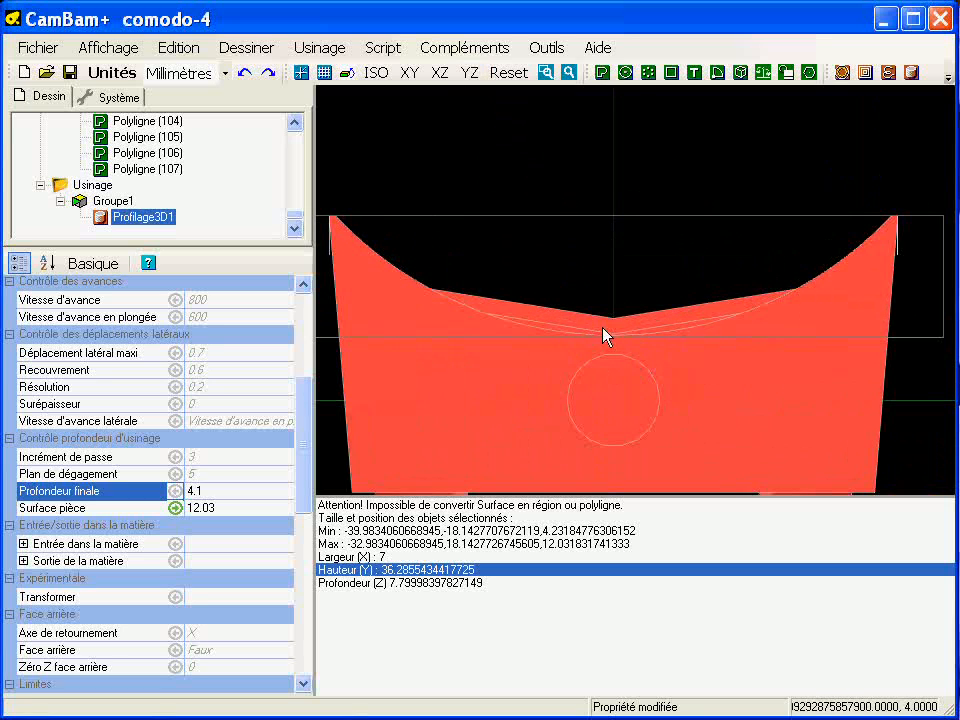
pyautogui.scroll(-1, 602, 328)
pyautogui.keyDown('alt'); pyautogui.moveTo(602, 328); pyautogui.dragTo(640, 292); pyautogui.keyUp('alt')
pyautogui.scroll(-1, 637, 284)
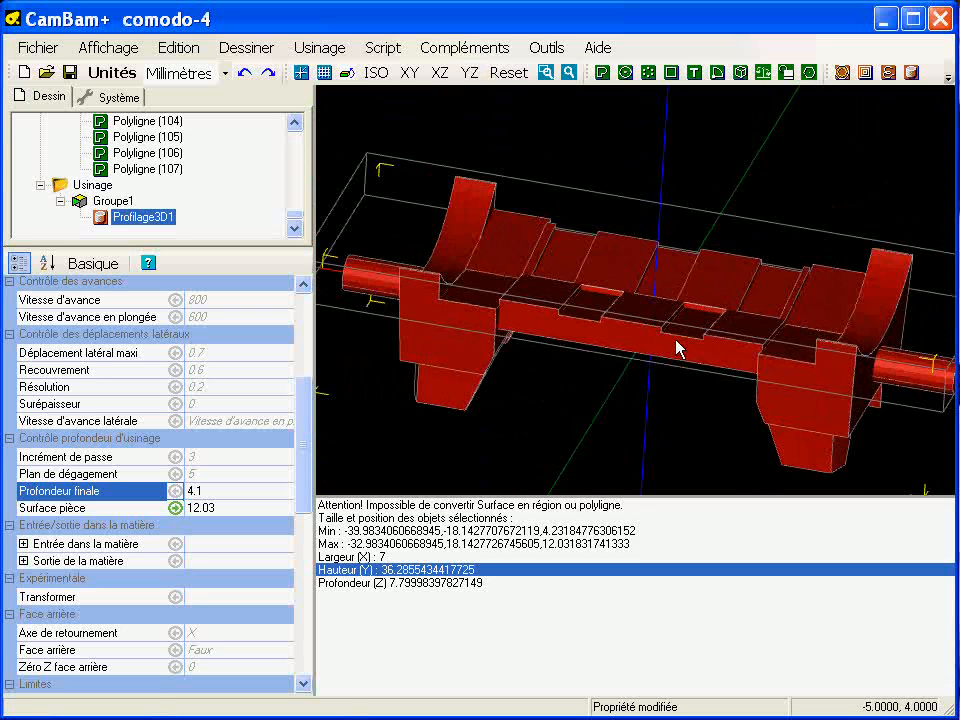
pyautogui.scroll(-1, 656, 330)
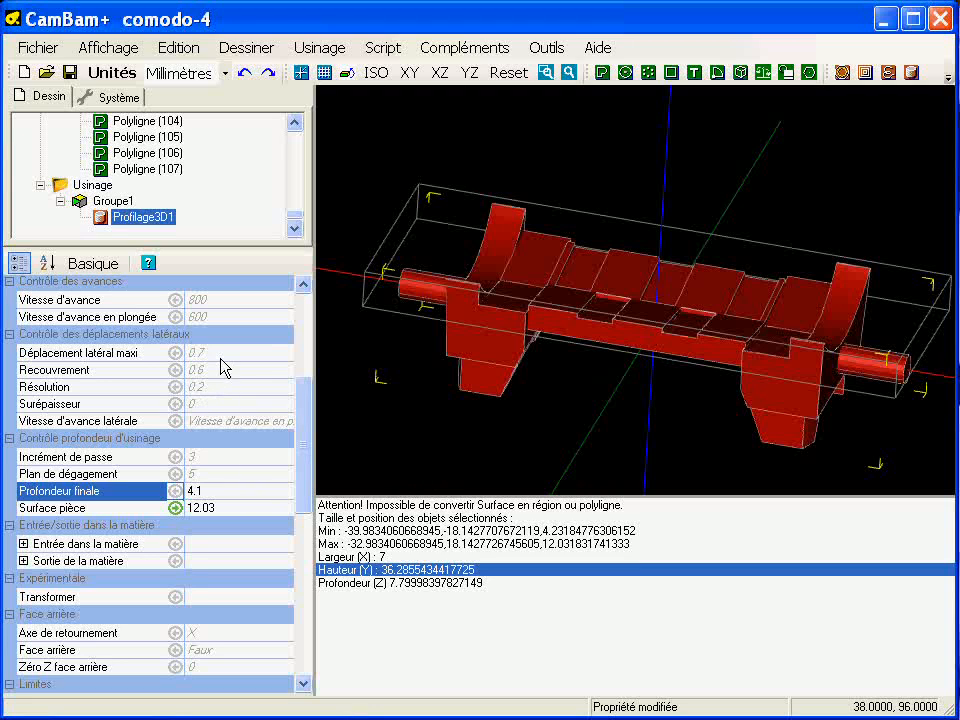
# - Set the stepover (Recouvrement) of the Profilage3D1 operation to 0.1
pyautogui.click(226, 371)
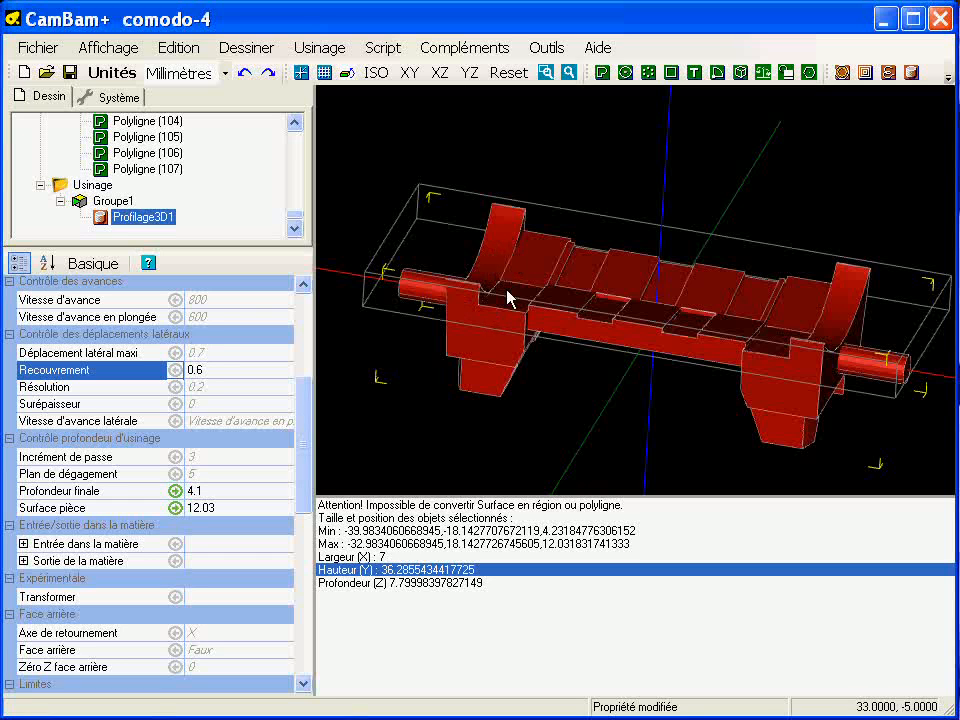
pyautogui.scroll(5, 619, 345)
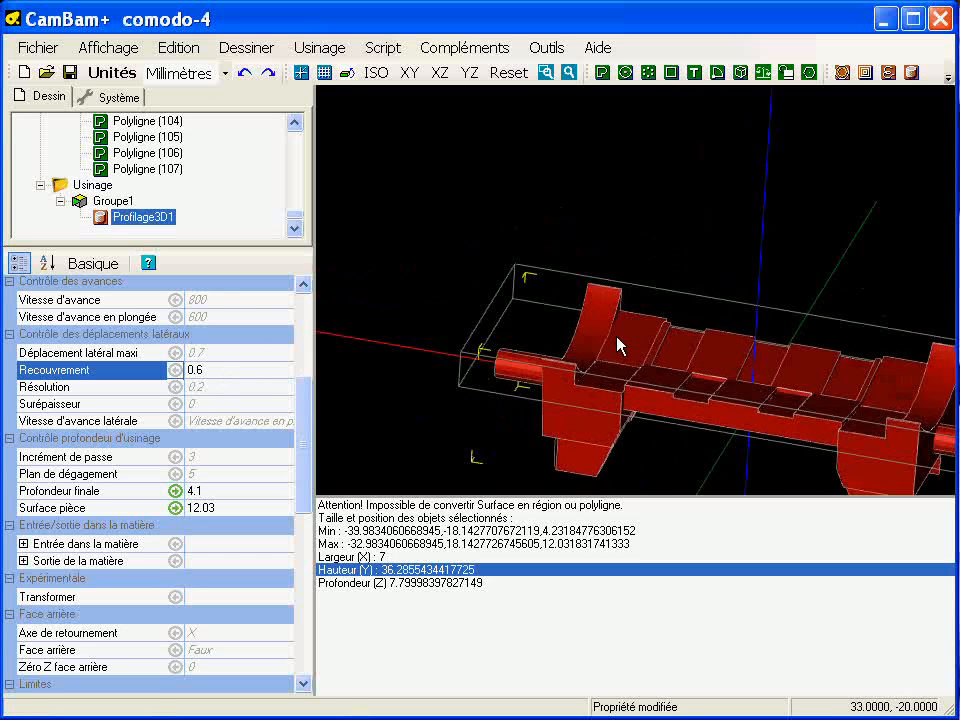
pyautogui.moveTo(640, 338); pyautogui.dragTo(590, 325, button='middle')
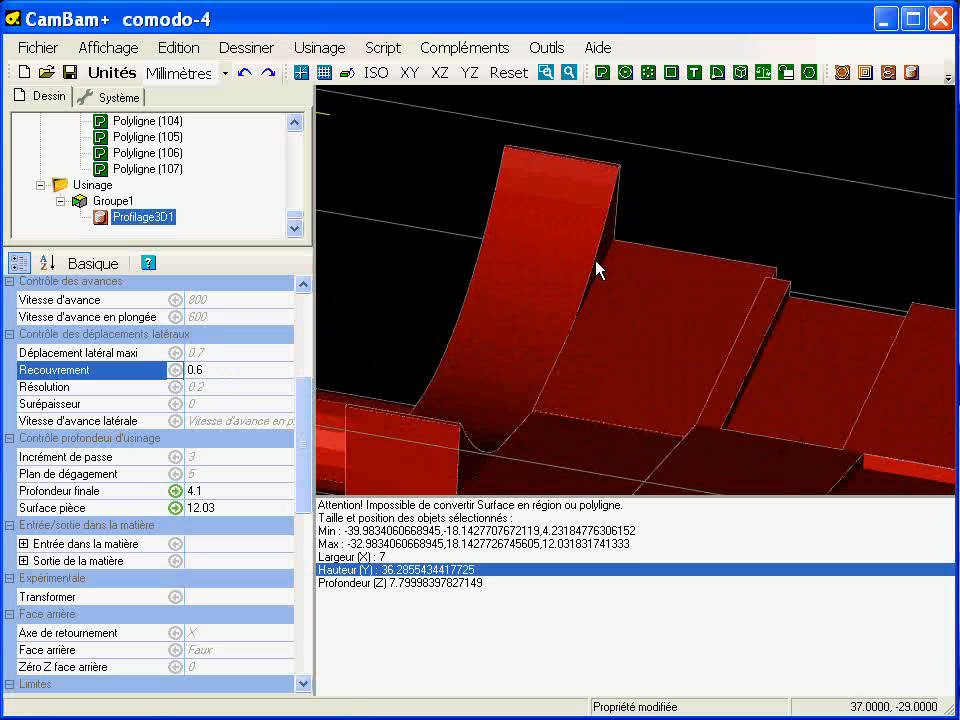
pyautogui.moveTo(619, 373); pyautogui.dragTo(474, 343, button='middle')
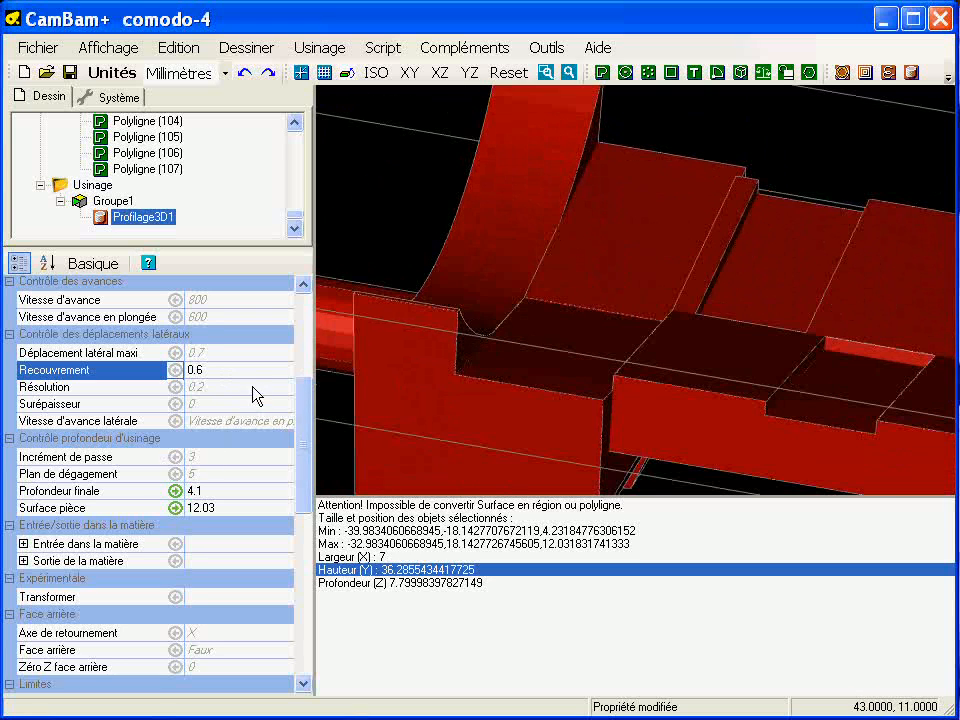
pyautogui.press('BackSpace')
pyautogui.write('1')
pyautogui.scroll(-1, 560, 313)
pyautogui.moveTo(560, 313); pyautogui.dragTo(511, 299, button='middle')
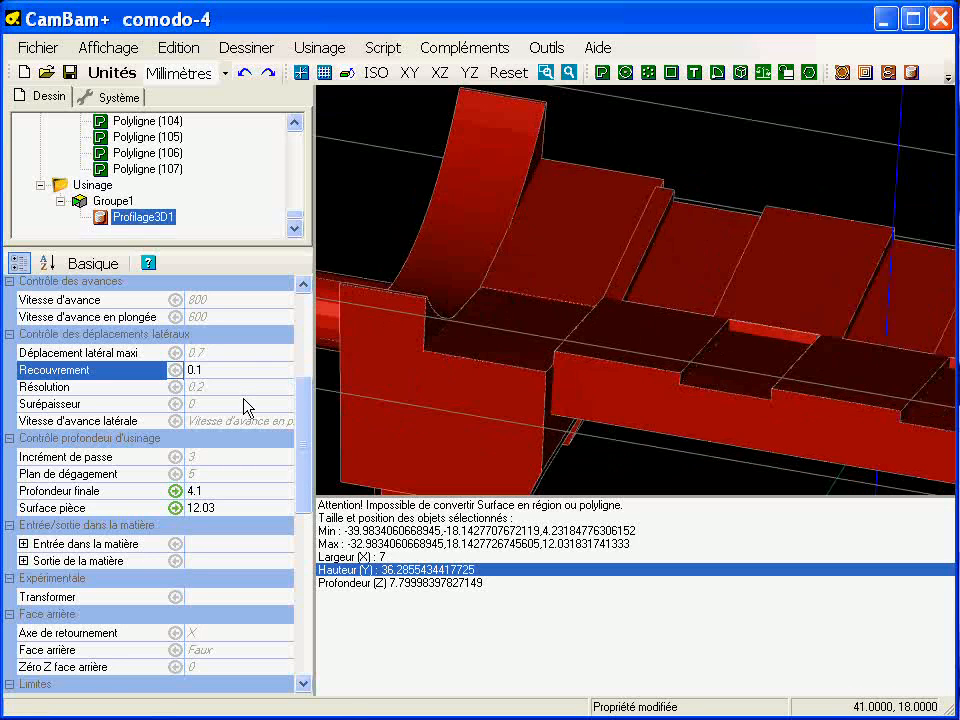
# - Set the resolution (Résolution) of the 3D profile operation to 0.1
pyautogui.click(230, 458)
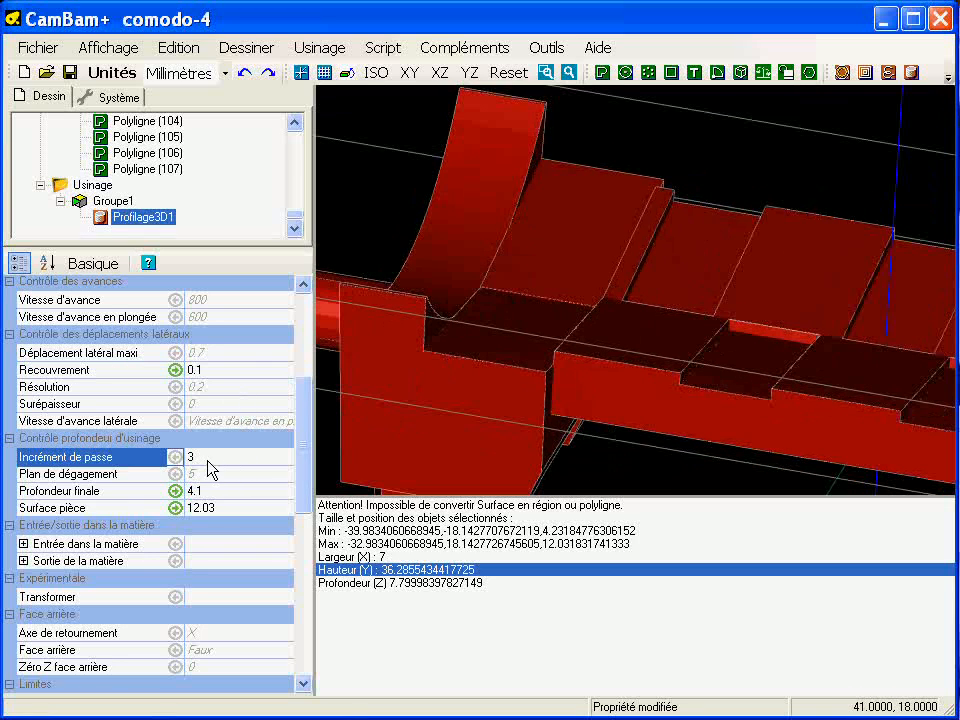
pyautogui.click(229, 390)
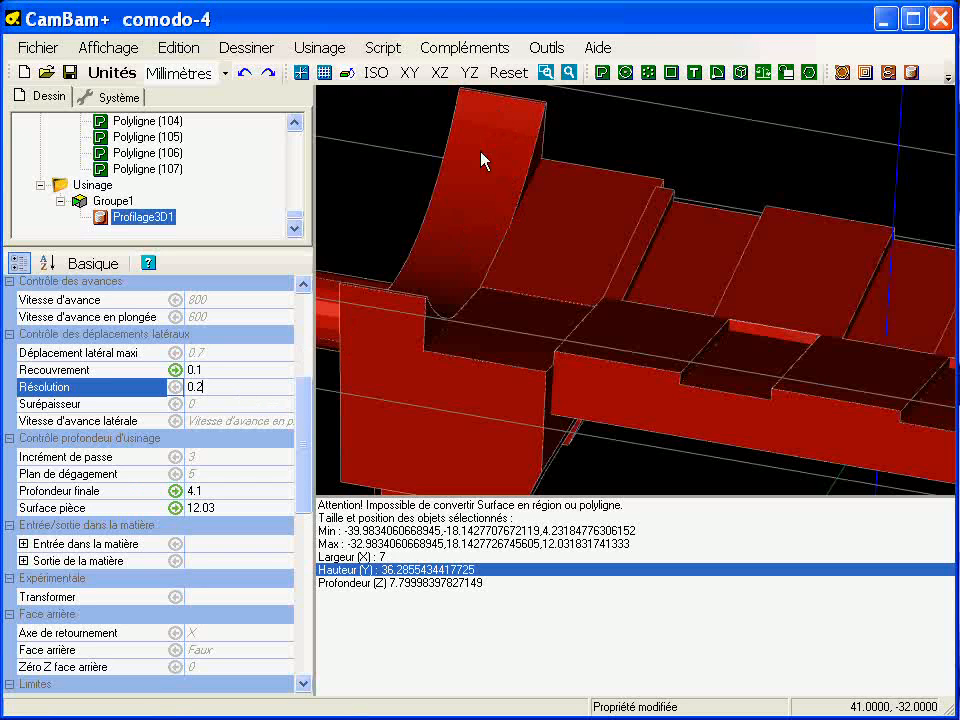
pyautogui.press('BackSpace')
pyautogui.write('1')
pyautogui.press('Return')
pyautogui.click(235, 407)
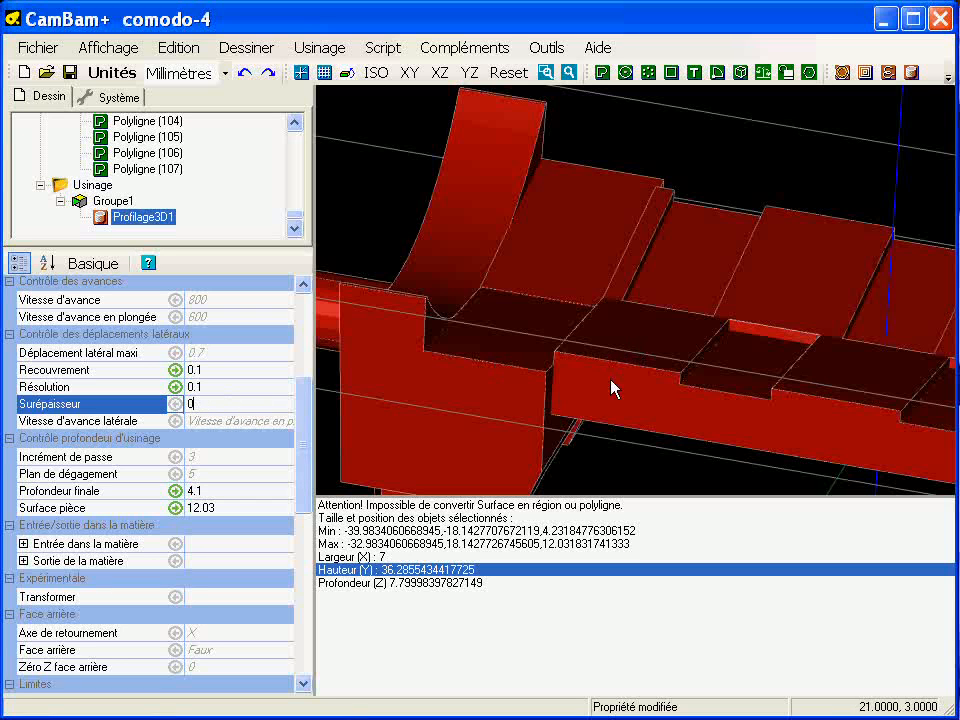
# - Deselect the machining operation and shrink the message area to give the drawing view more height
pyautogui.moveTo(664, 362); pyautogui.dragTo(527, 293, button='middle')
pyautogui.scroll(-2, 524, 286)
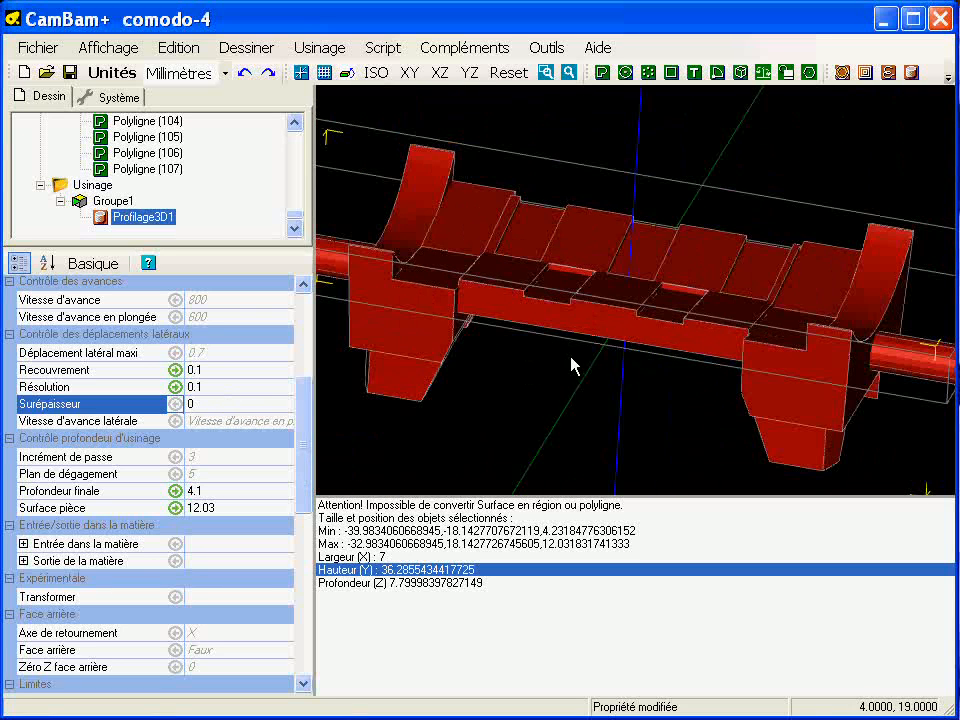
pyautogui.keyDown('alt'); pyautogui.moveTo(537, 357); pyautogui.dragTo(578, 388); pyautogui.keyUp('alt')
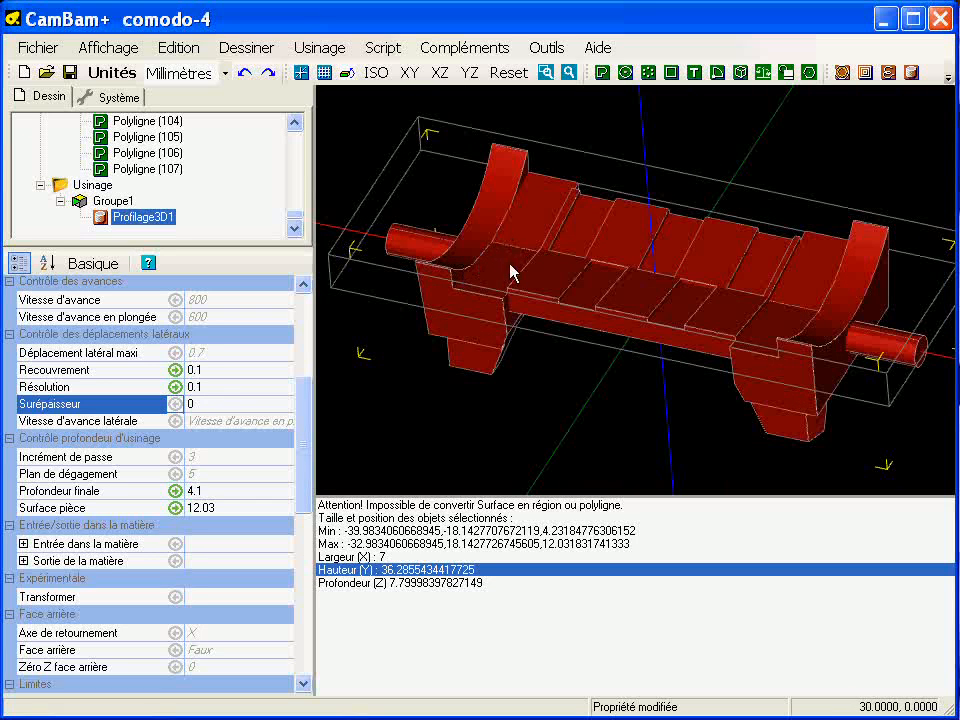
pyautogui.keyDown('alt'); pyautogui.moveTo(621, 300); pyautogui.dragTo(596, 311); pyautogui.keyUp('alt')
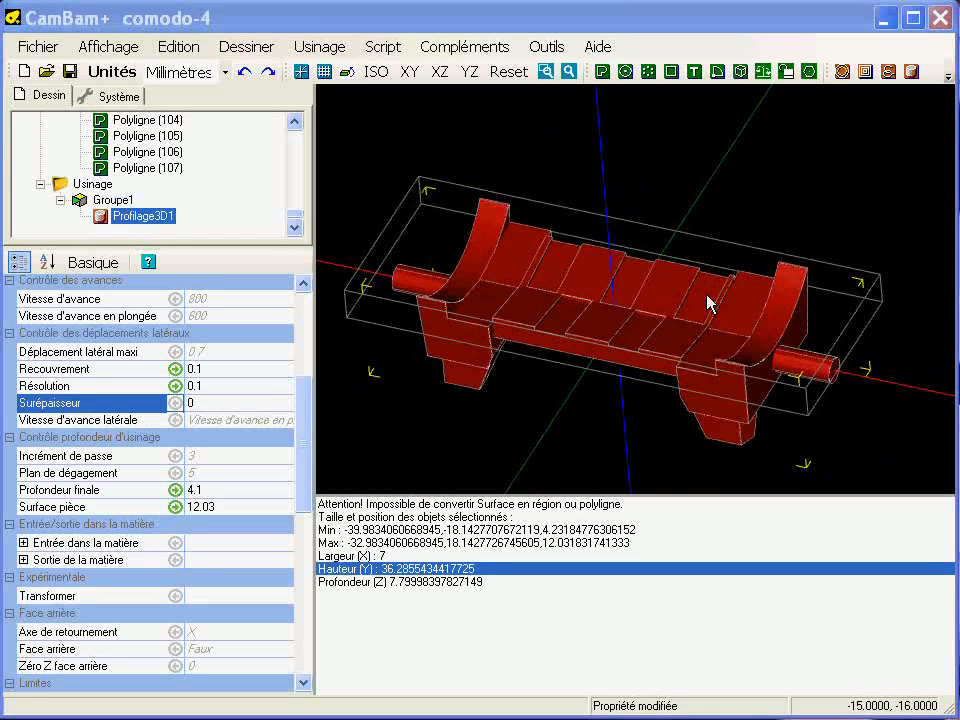
pyautogui.click(575, 430)
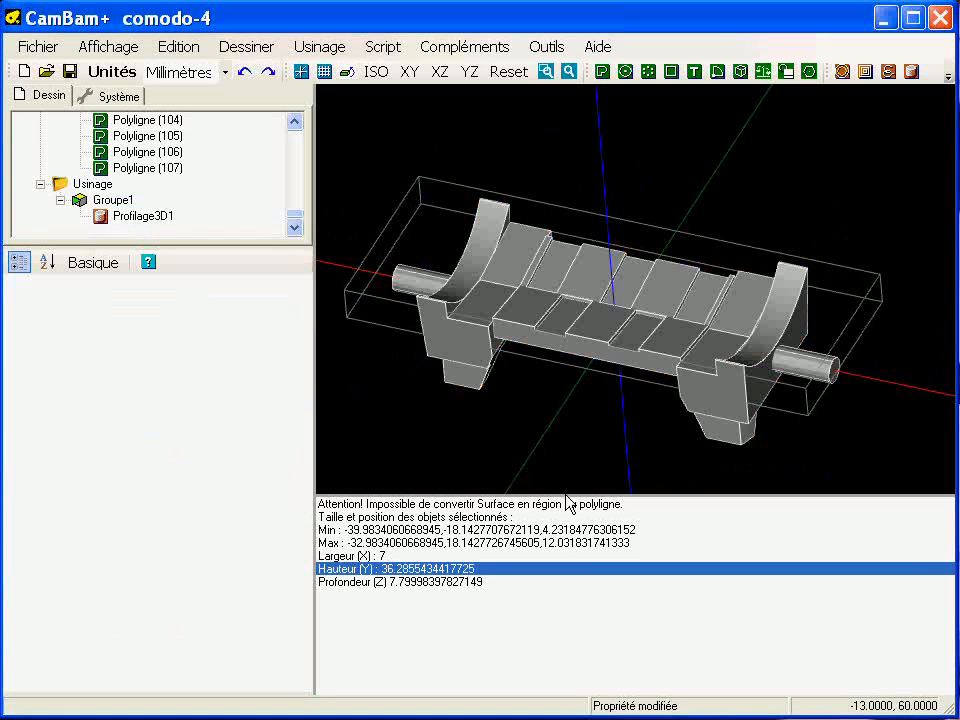
pyautogui.moveTo(450, 497); pyautogui.dragTo(578, 669)
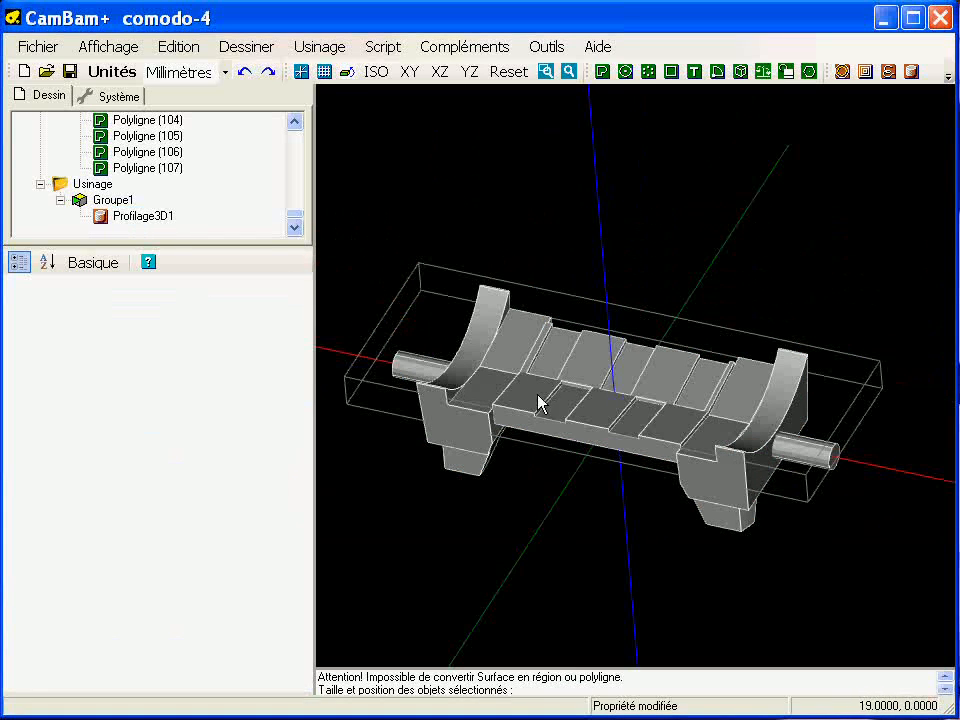
# - In plan view, draw a 9 by 40 mm rectangle around the negative-X end cradle, with its lower-left corner at -42,-20
pyautogui.keyDown('alt'); pyautogui.doubleClick(547, 371); pyautogui.keyUp('alt')
pyautogui.moveTo(547, 371); pyautogui.dragTo(628, 354, button='middle')
pyautogui.scroll(3, 602, 339)
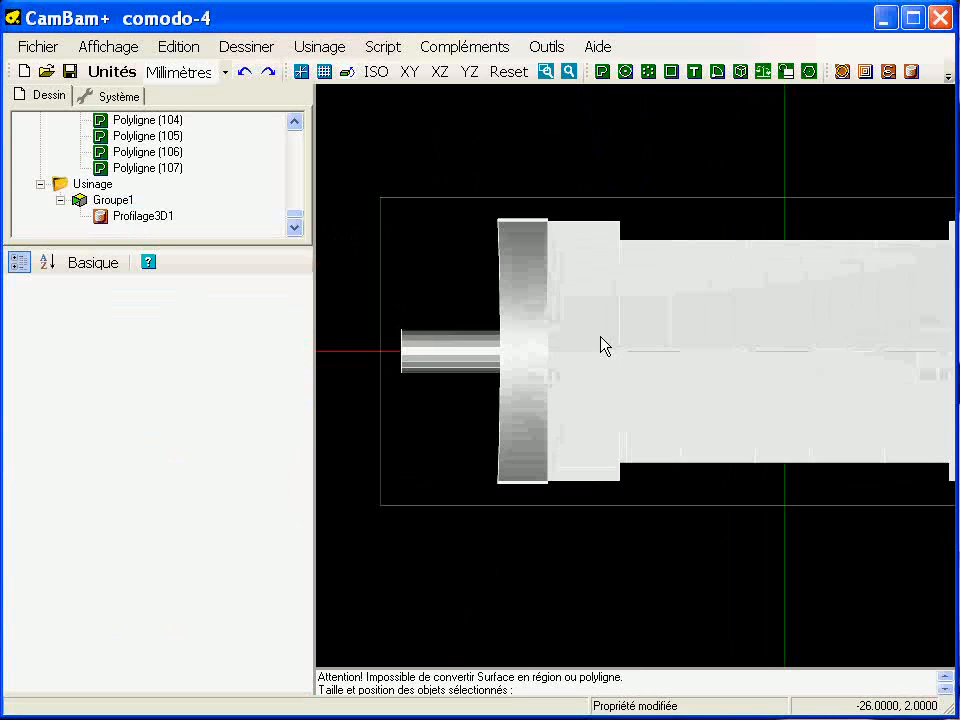
pyautogui.click(671, 71)
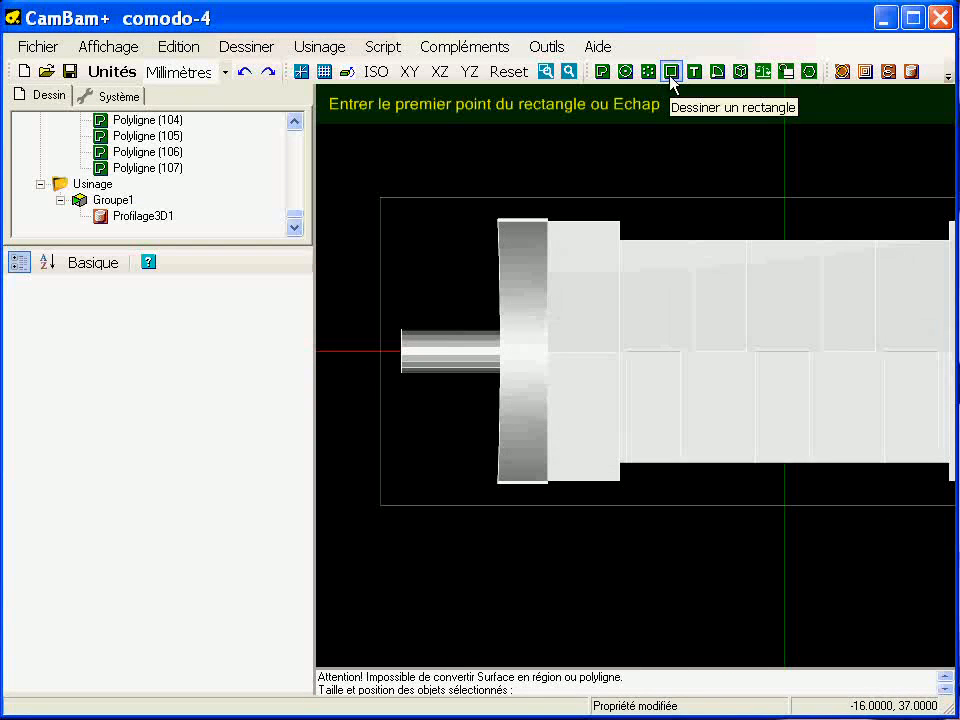
pyautogui.click(484, 209)
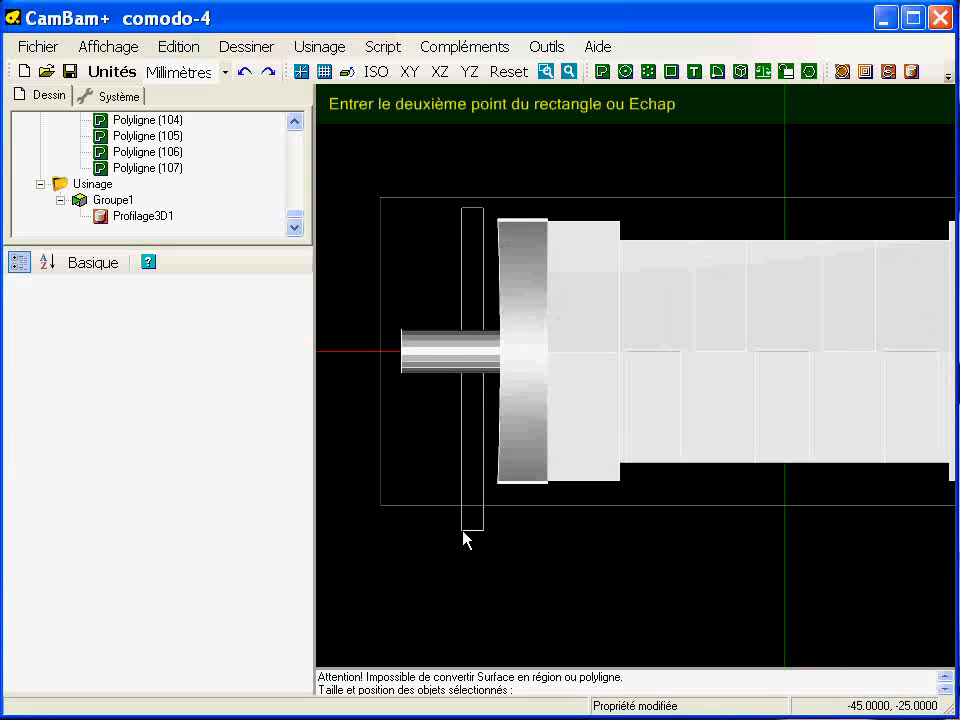
pyautogui.click(549, 496)
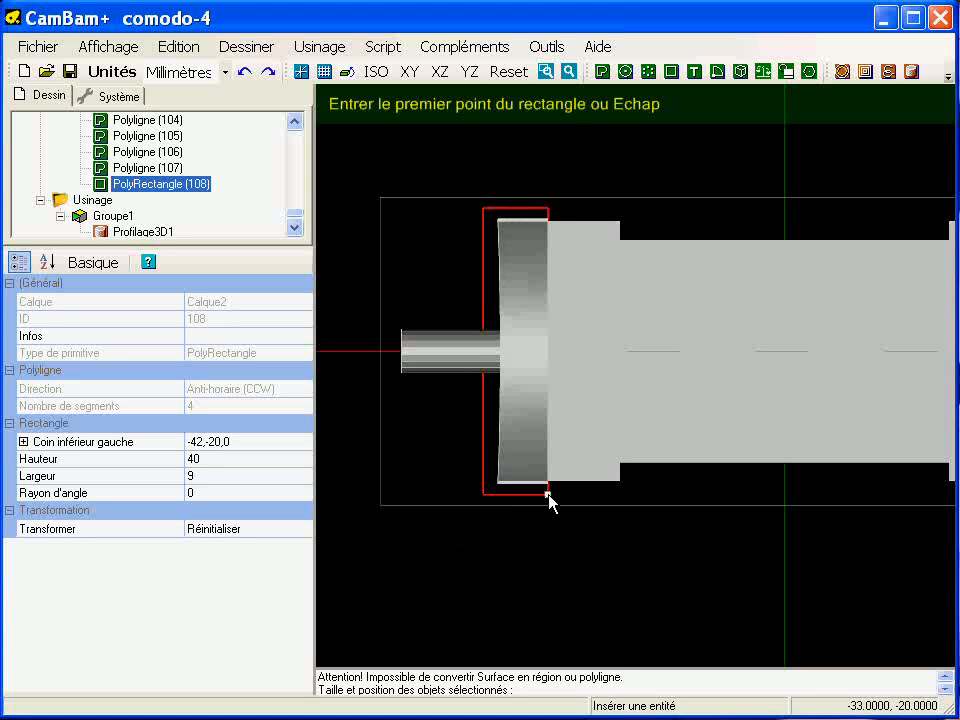
# - Examine the curved cradle, its inner edge beside the stepped section, and the new rectangle from several 3D angles
pyautogui.keyDown('alt'); pyautogui.moveTo(574, 450); pyautogui.dragTo(463, 261); pyautogui.keyUp('alt')
pyautogui.scroll(5, 553, 369)
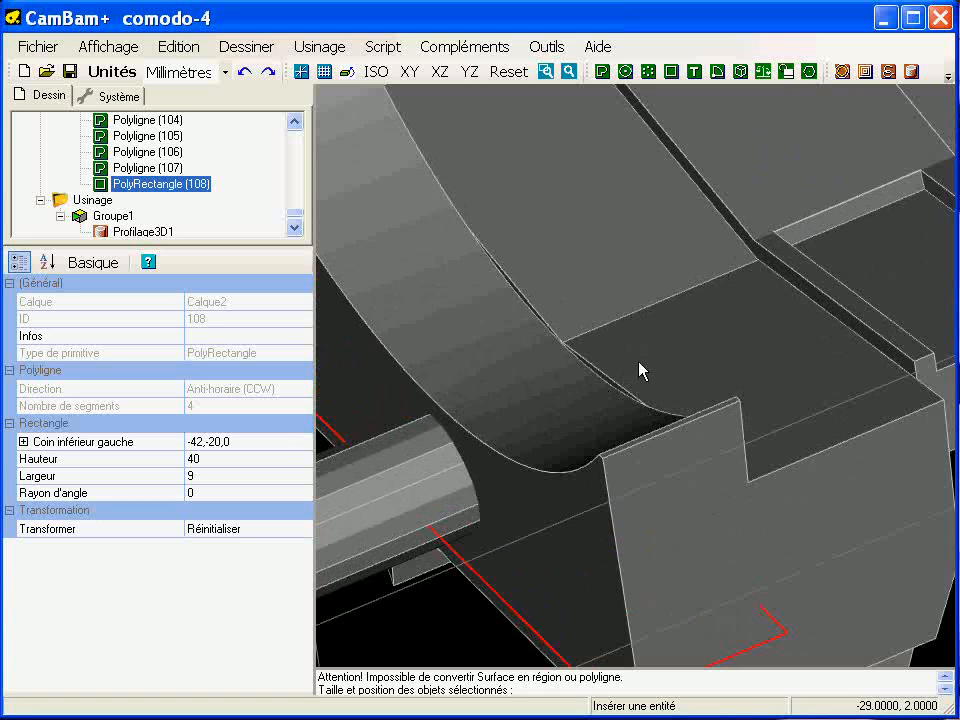
pyautogui.keyDown('alt'); pyautogui.moveTo(634, 379); pyautogui.dragTo(557, 323); pyautogui.keyUp('alt')
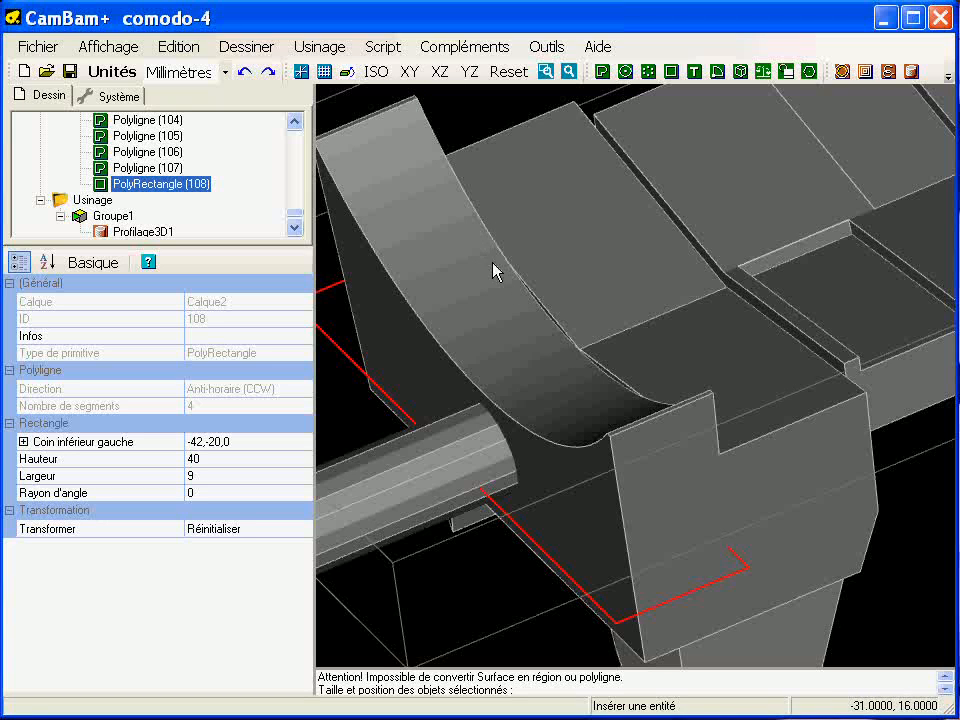
pyautogui.keyDown('alt'); pyautogui.moveTo(576, 371); pyautogui.dragTo(528, 387); pyautogui.keyUp('alt')
pyautogui.keyDown('alt'); pyautogui.moveTo(576, 355); pyautogui.dragTo(553, 190); pyautogui.keyUp('alt')
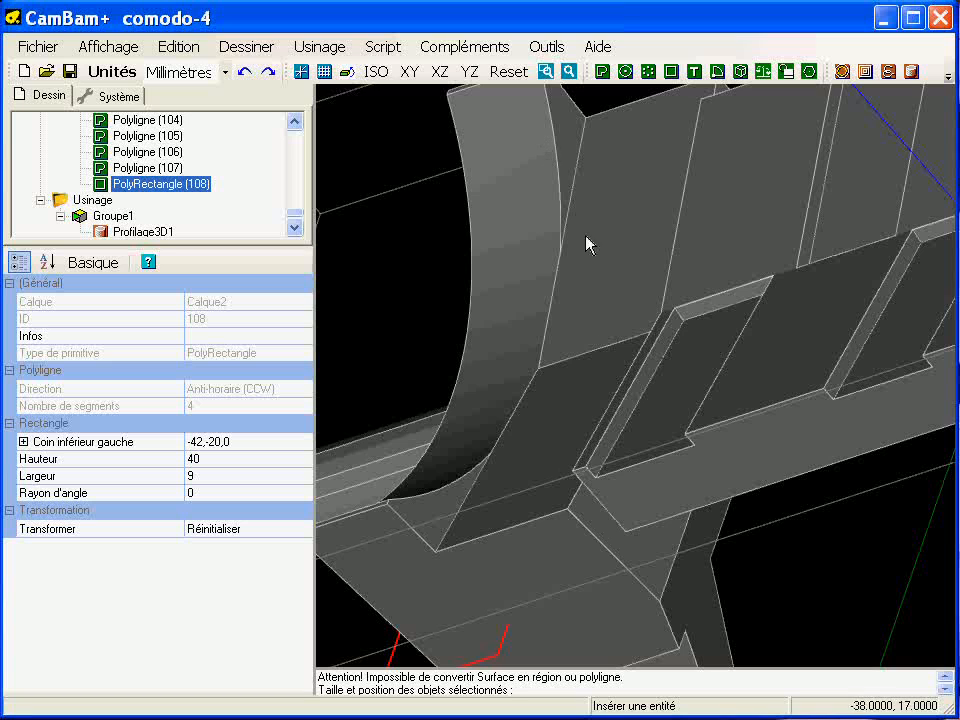
pyautogui.keyDown('alt'); pyautogui.moveTo(542, 344); pyautogui.dragTo(647, 325); pyautogui.keyUp('alt')
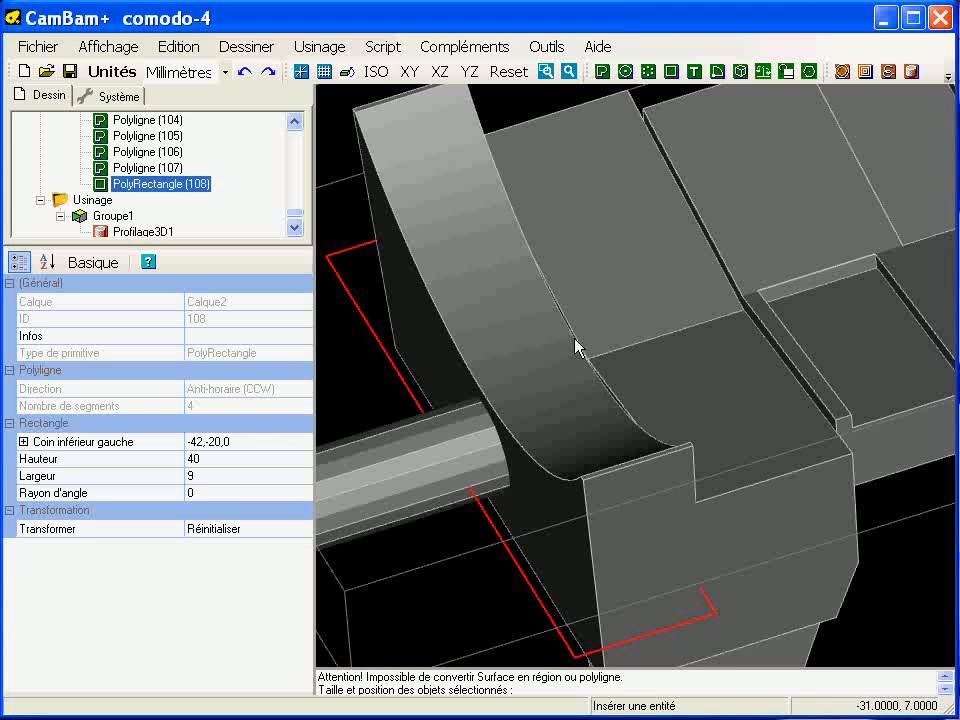
pyautogui.keyDown('alt'); pyautogui.moveTo(592, 416); pyautogui.dragTo(527, 411); pyautogui.keyUp('alt')
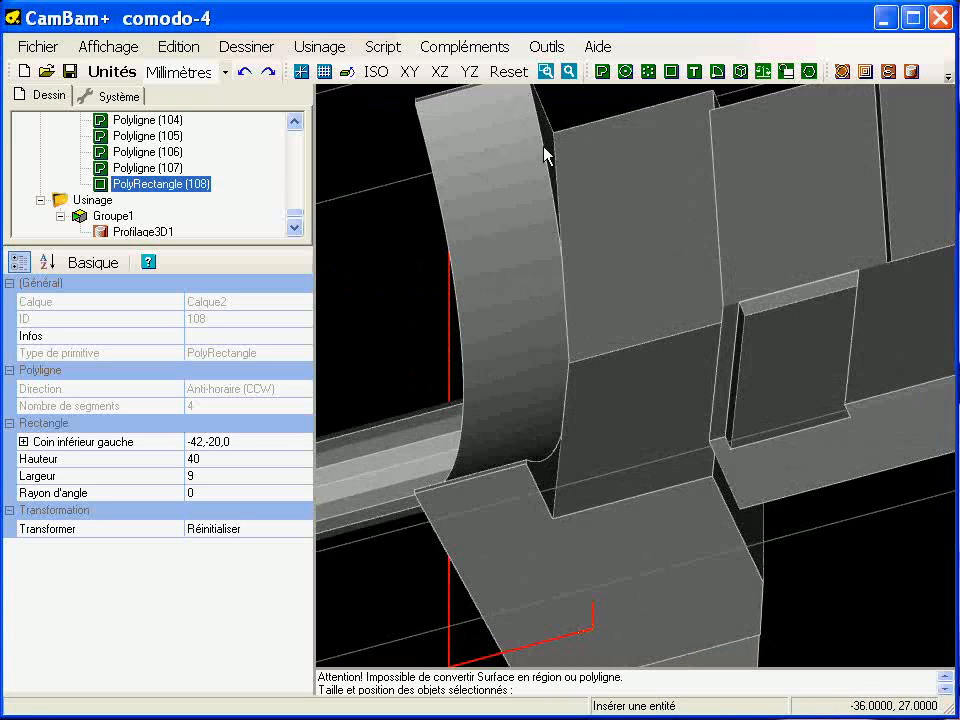
pyautogui.keyDown('alt'); pyautogui.moveTo(572, 321); pyautogui.dragTo(564, 391); pyautogui.keyUp('alt')
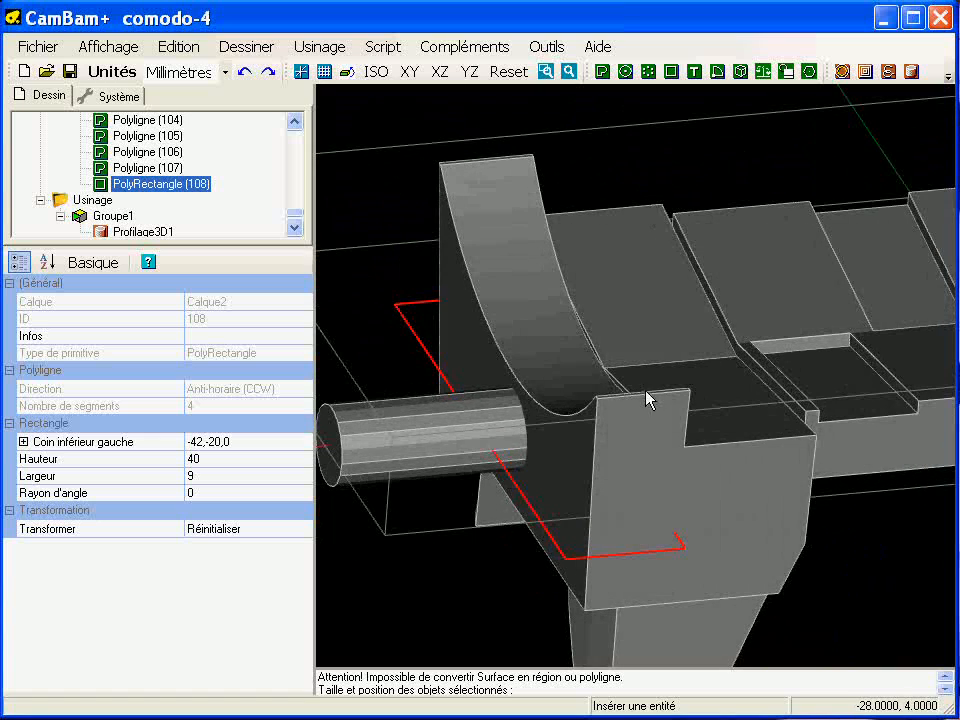
# - Copy the cradle rectangle and move the copy around the opposite end cradle, with its lower-left corner at 33,-20
pyautogui.keyDown('alt'); pyautogui.doubleClick(615, 375); pyautogui.keyUp('alt')
pyautogui.moveTo(624, 356); pyautogui.dragTo(560, 235, button='middle')
pyautogui.click(418, 233)
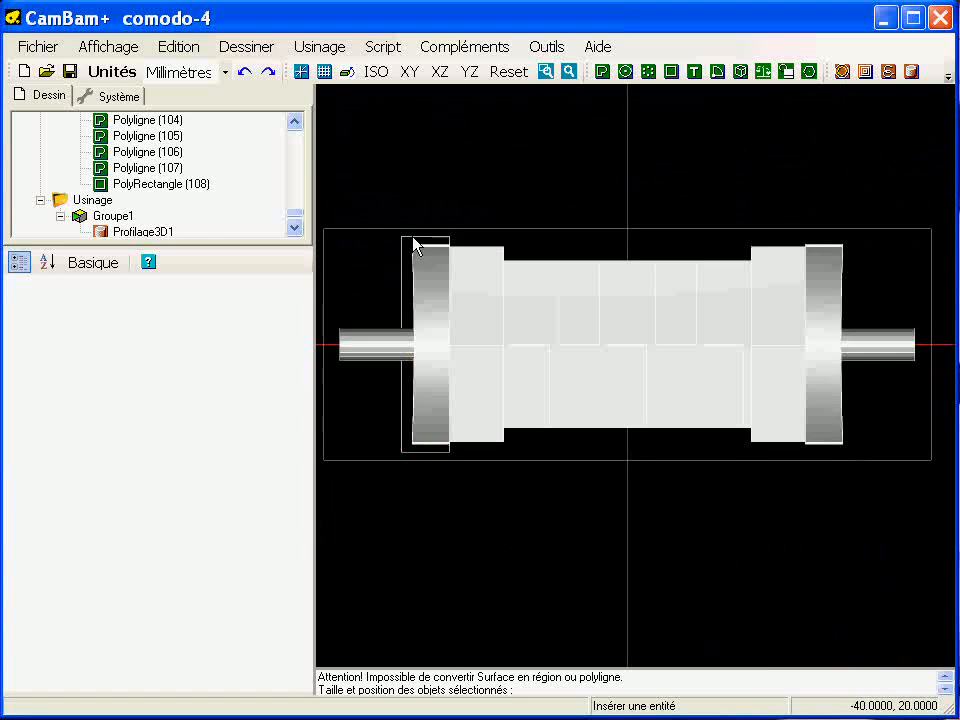
pyautogui.click(412, 236)
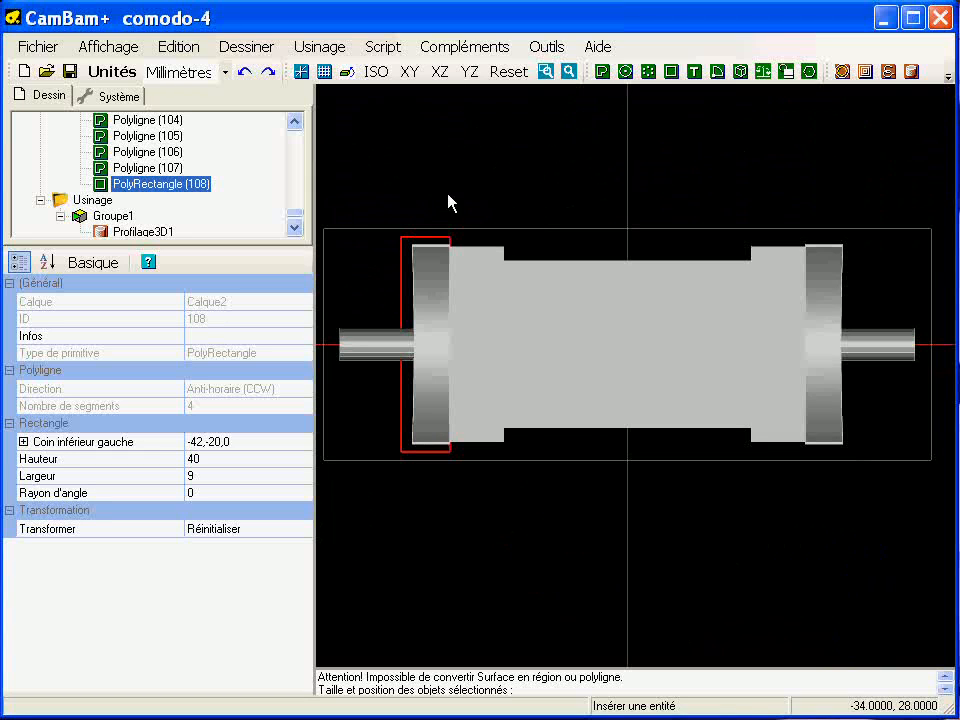
pyautogui.hotkey('ctrl', 'v')
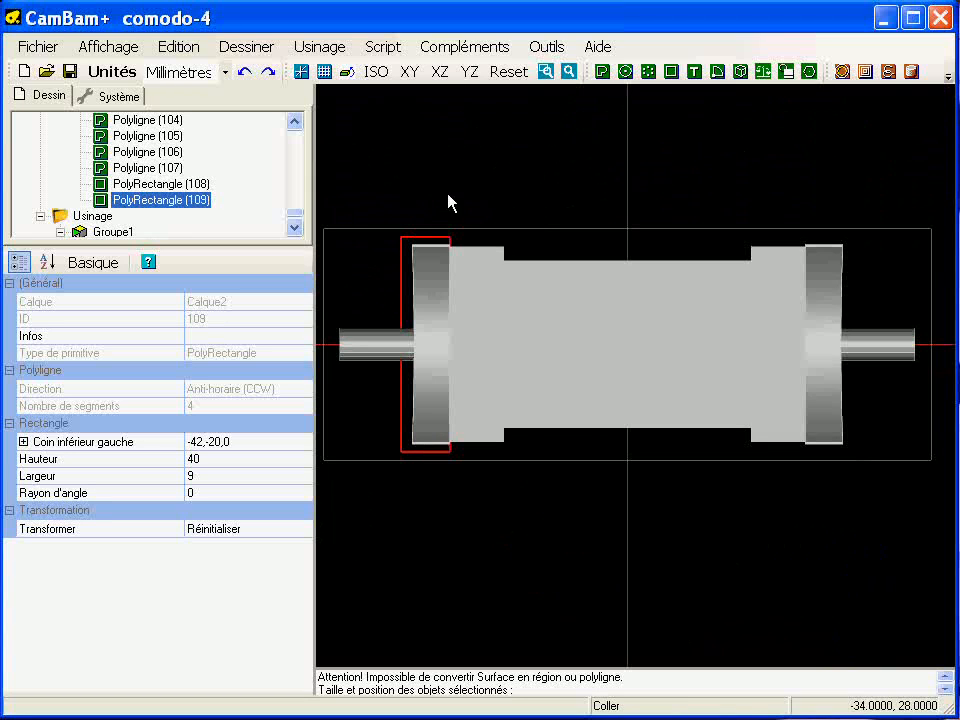
pyautogui.click(435, 245)
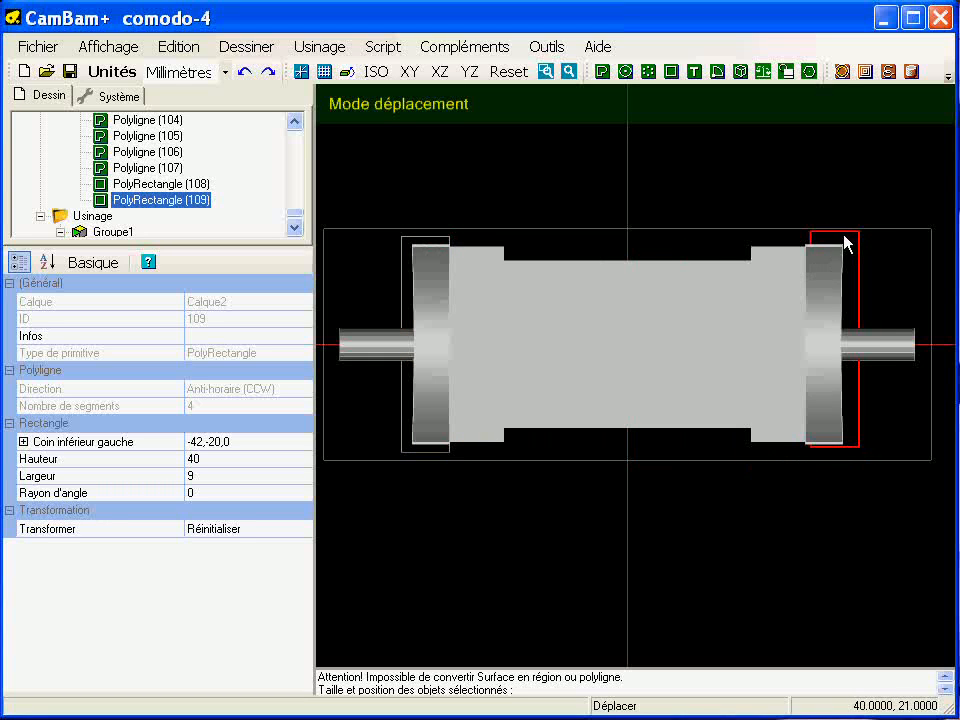
pyautogui.click(842, 245)
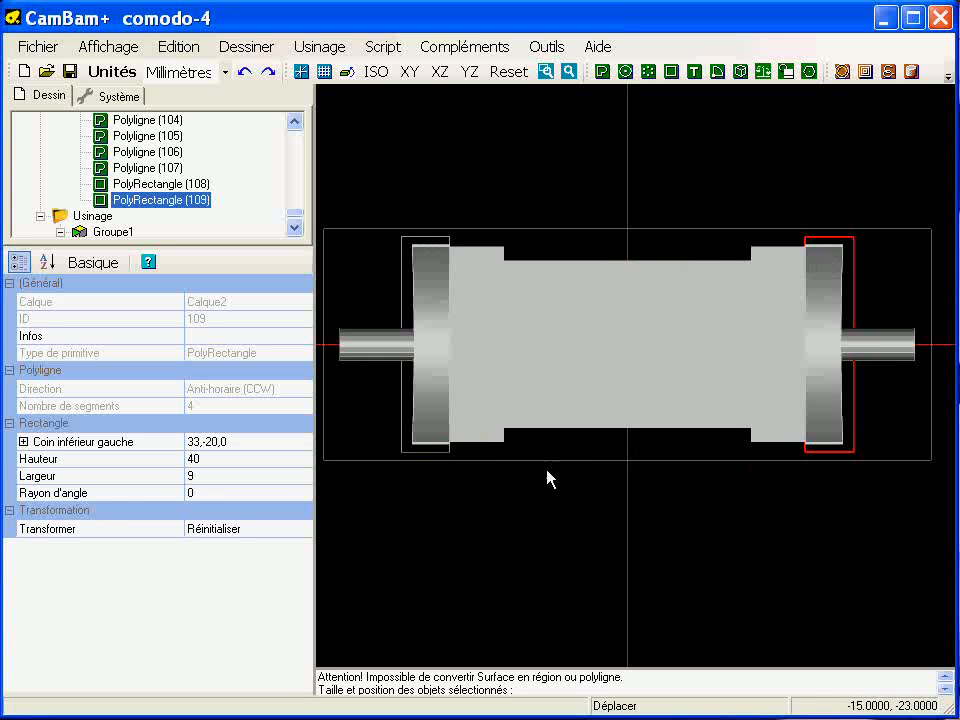
# - Assign the two cradle rectangles as the boundary shapes (ID formes limites) of the 3D profile operation
pyautogui.keyDown('alt'); pyautogui.moveTo(516, 508); pyautogui.dragTo(568, 450); pyautogui.keyUp('alt')
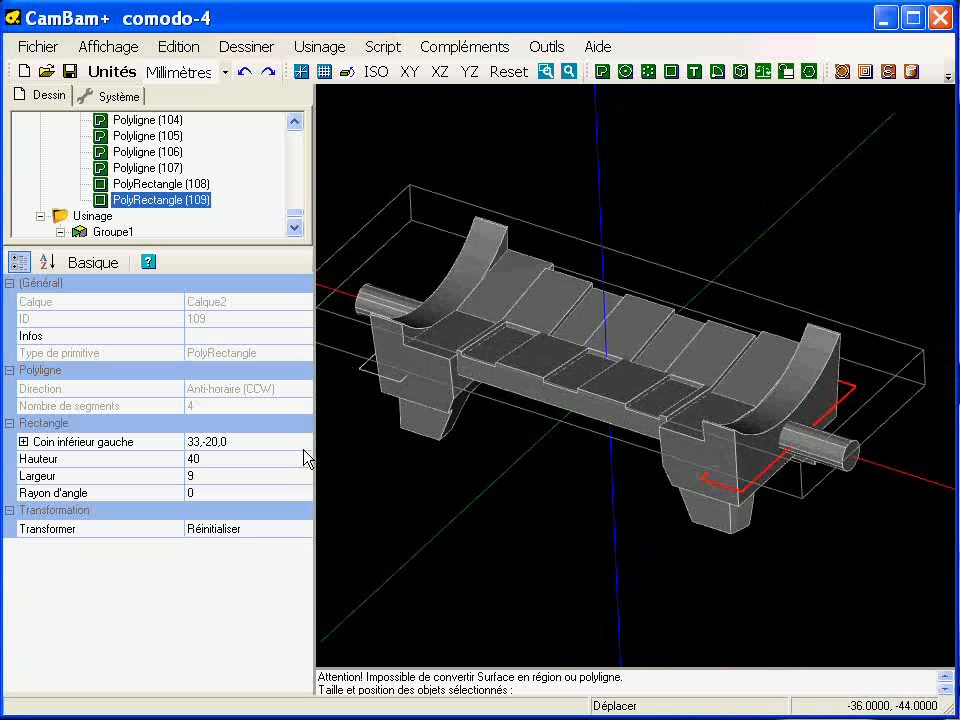
pyautogui.scroll(-1, 294, 219)
pyautogui.click(154, 214)
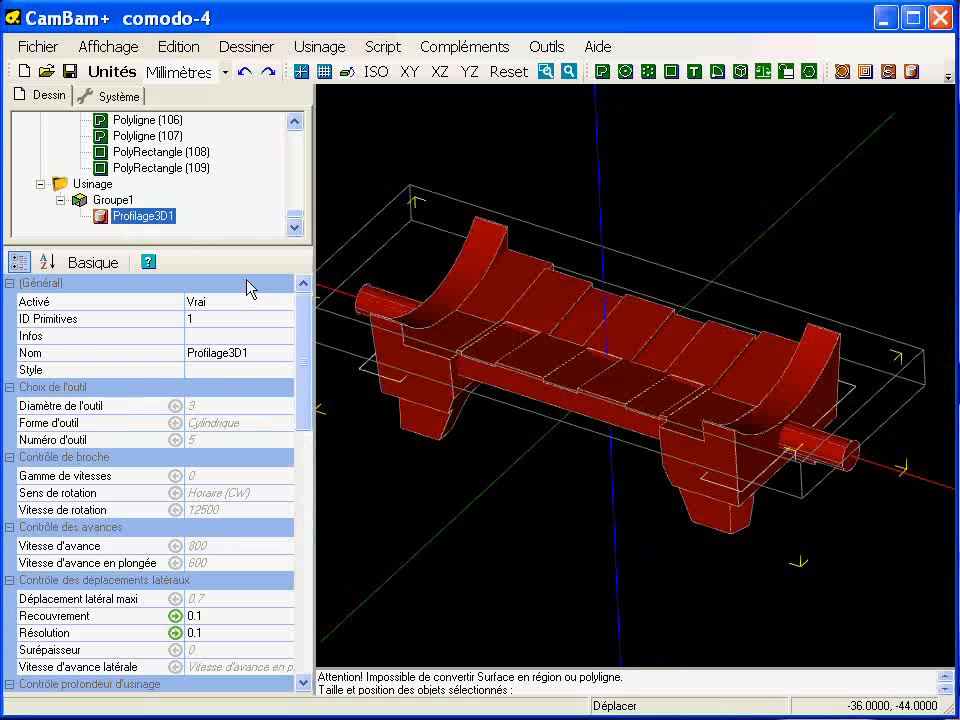
pyautogui.moveTo(309, 369); pyautogui.dragTo(261, 510)
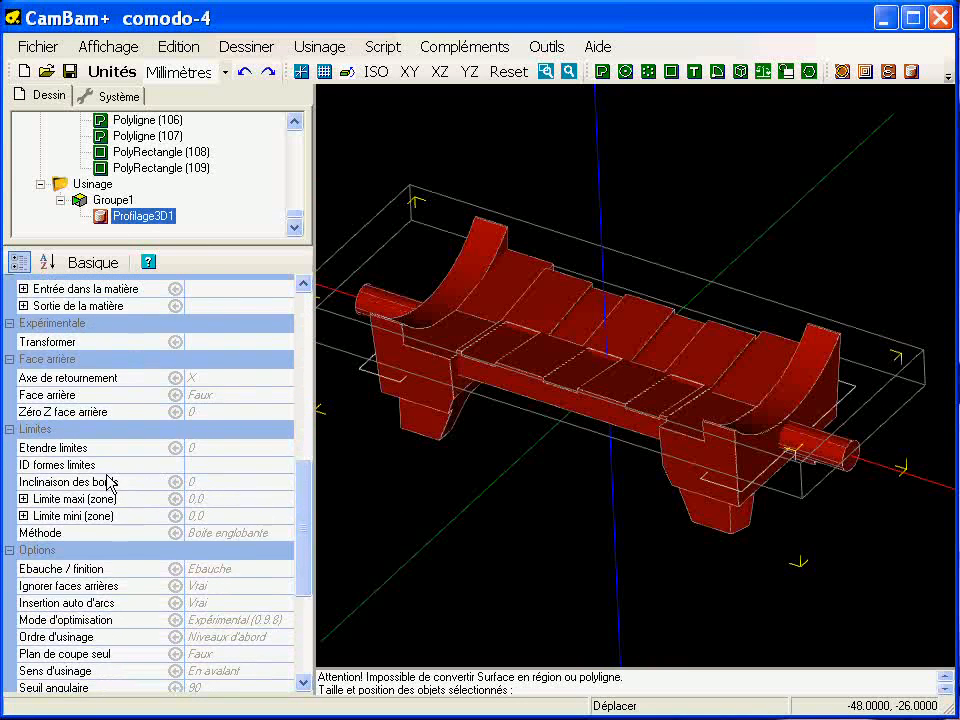
pyautogui.click(276, 466)
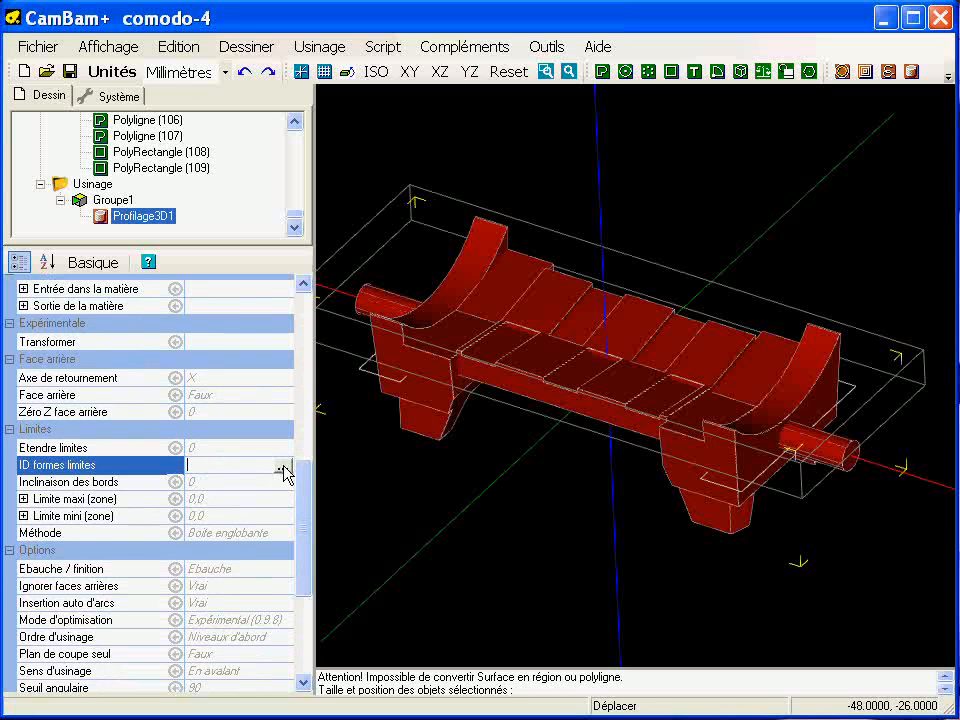
pyautogui.click(284, 468)
pyautogui.click(370, 376)
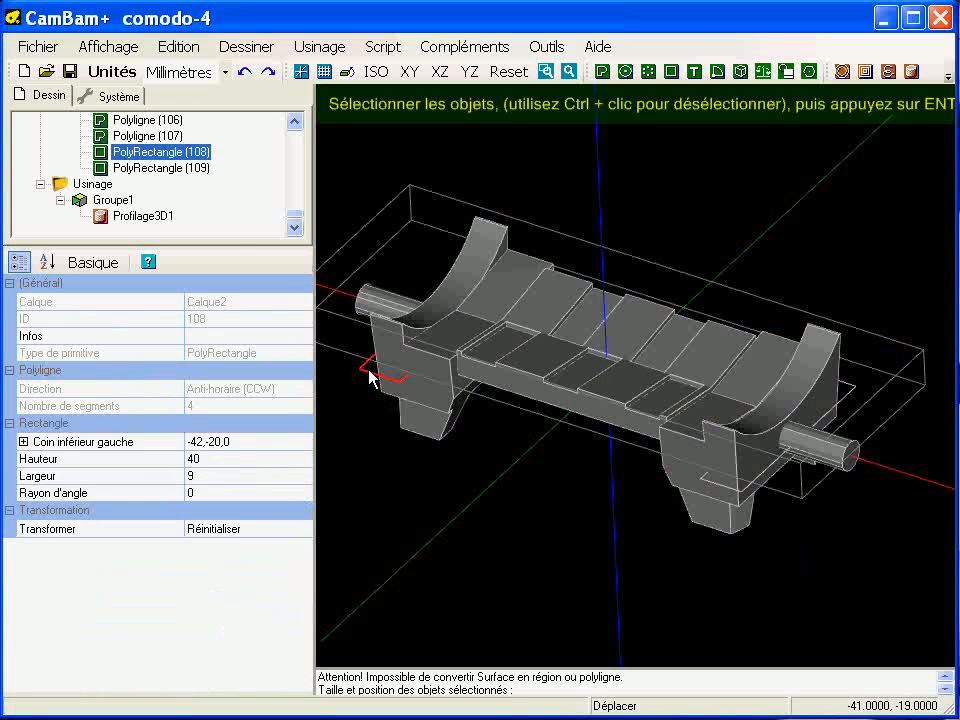
pyautogui.click(853, 394)
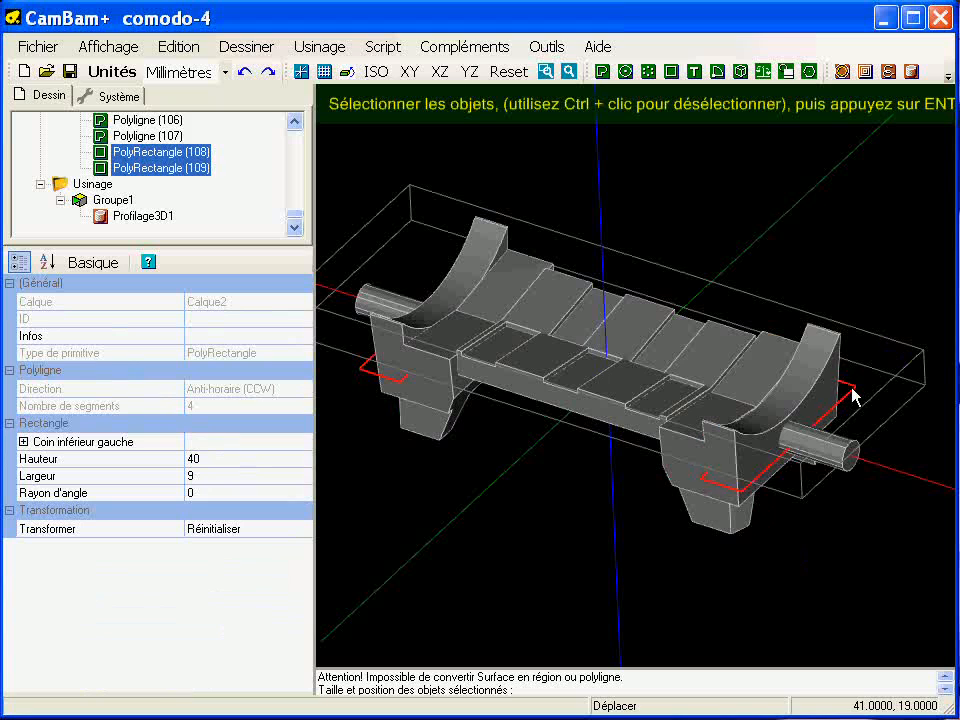
pyautogui.press('Return')
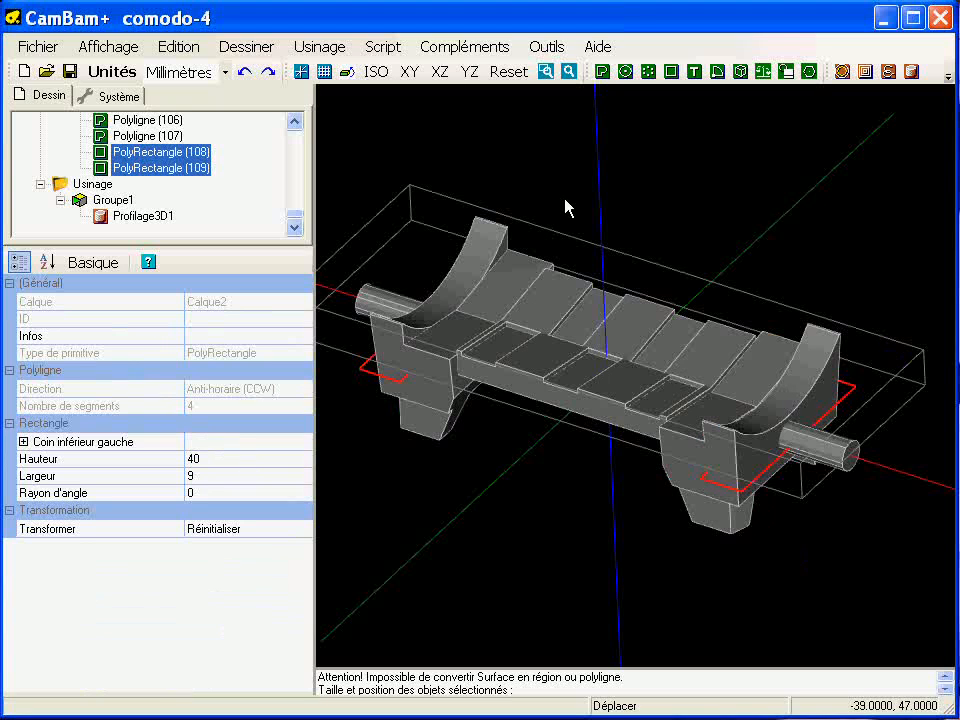
# - Set the 3D profile's boundary method to Formes sélectionnées and generate its toolpaths
pyautogui.click(155, 218)
pyautogui.moveTo(313, 418); pyautogui.dragTo(279, 561)
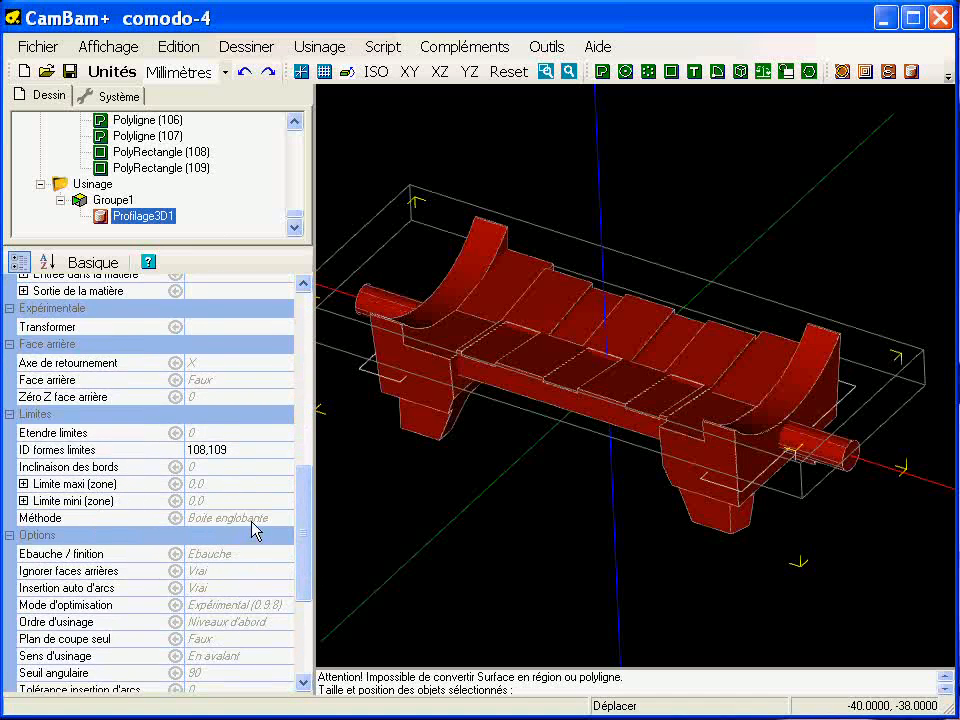
pyautogui.click(252, 521)
pyautogui.click(284, 518)
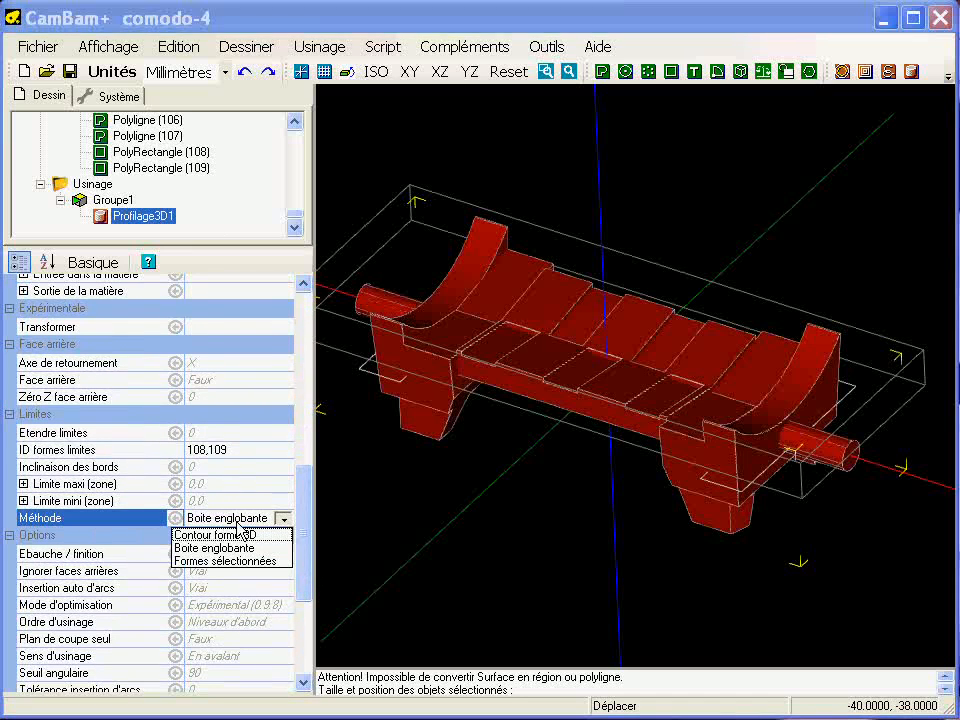
pyautogui.click(207, 561)
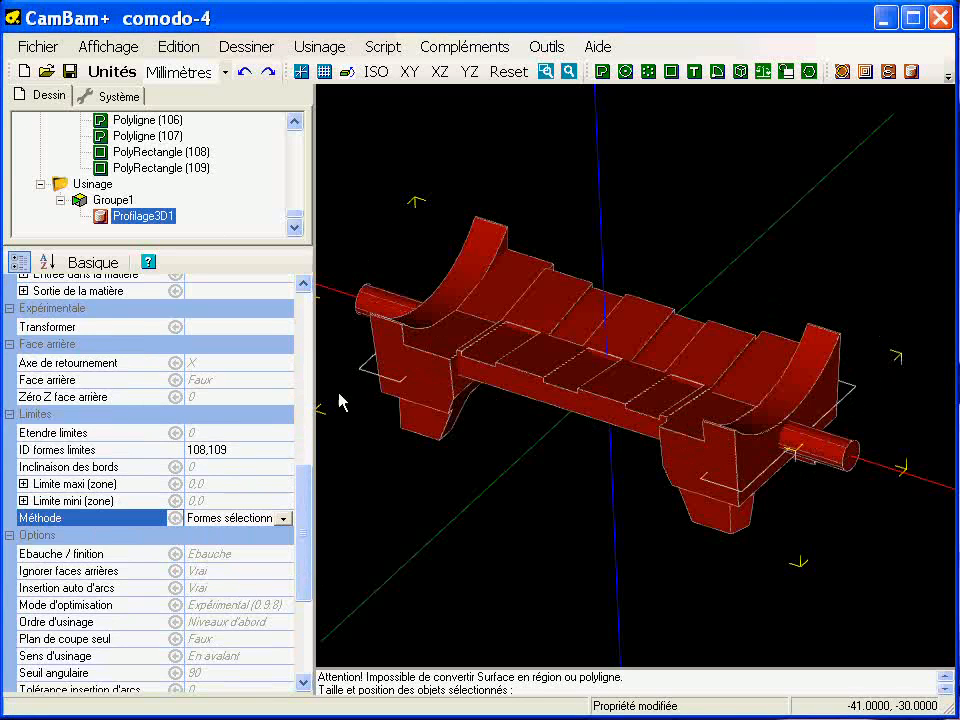
pyautogui.rightClick(168, 215)
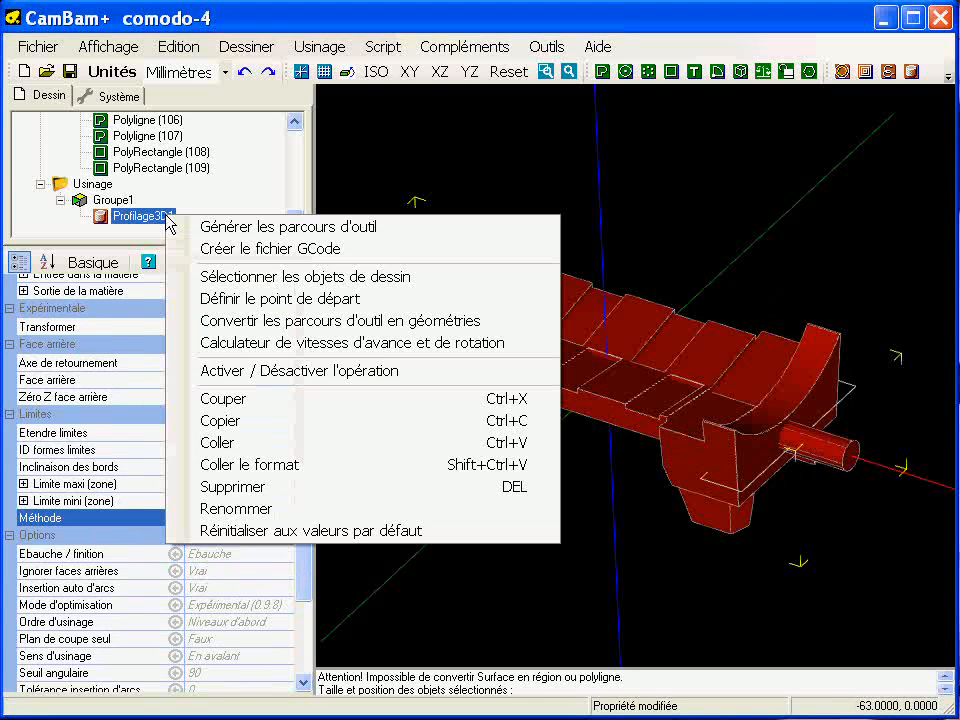
pyautogui.click(180, 228)
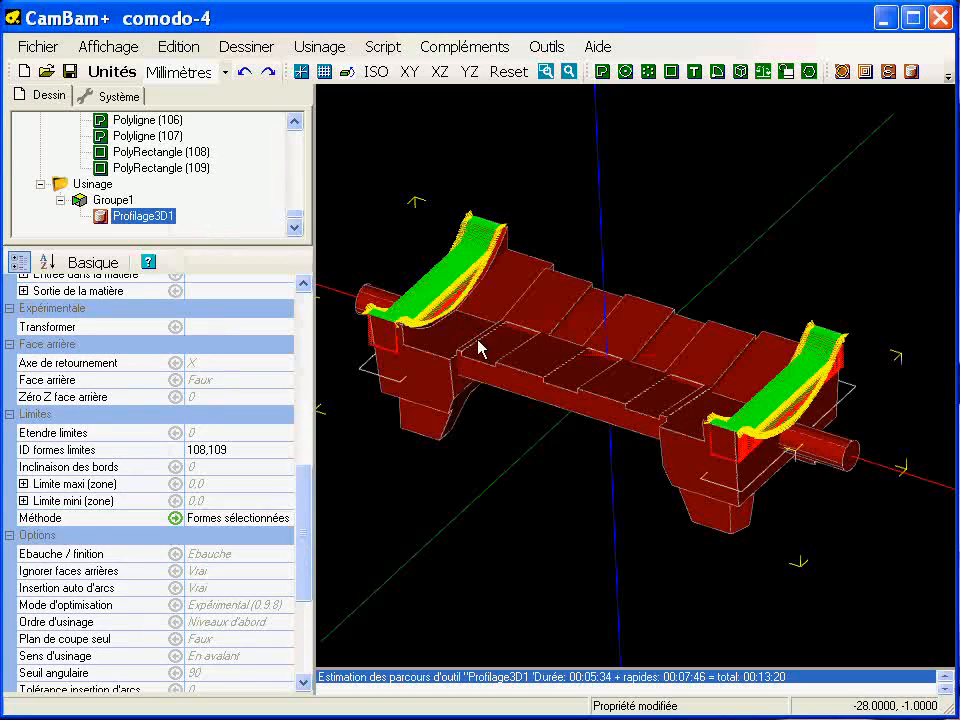
# - Examine the generated horizontal toolpaths over the negative-X cradle, especially along its upper inner edge
pyautogui.scroll(5, 545, 400)
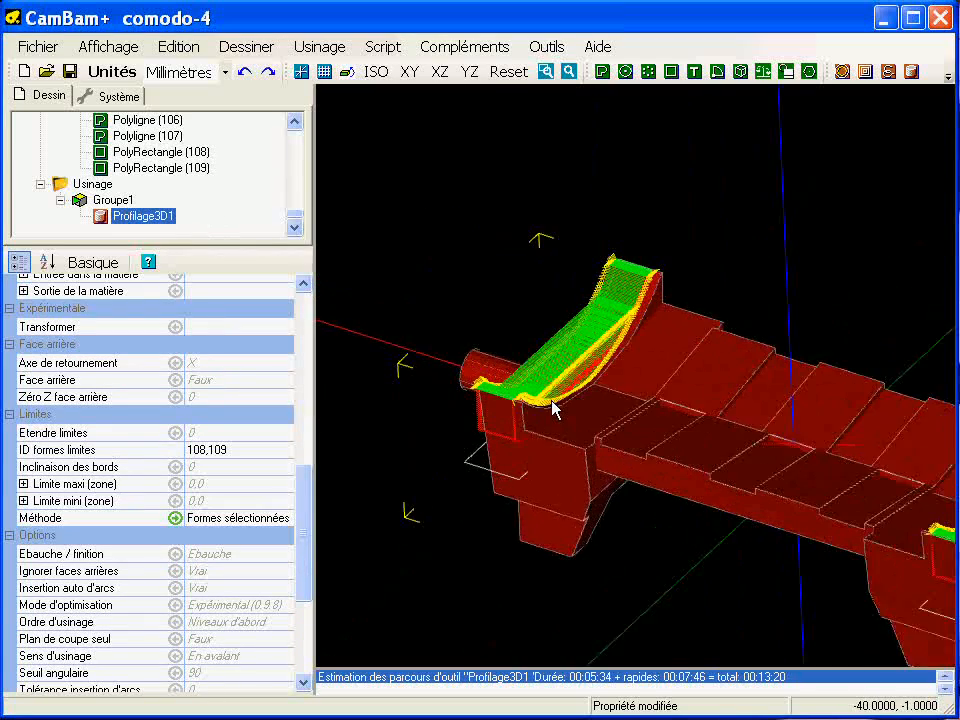
pyautogui.keyDown('alt'); pyautogui.moveTo(531, 418); pyautogui.dragTo(678, 470); pyautogui.keyUp('alt')
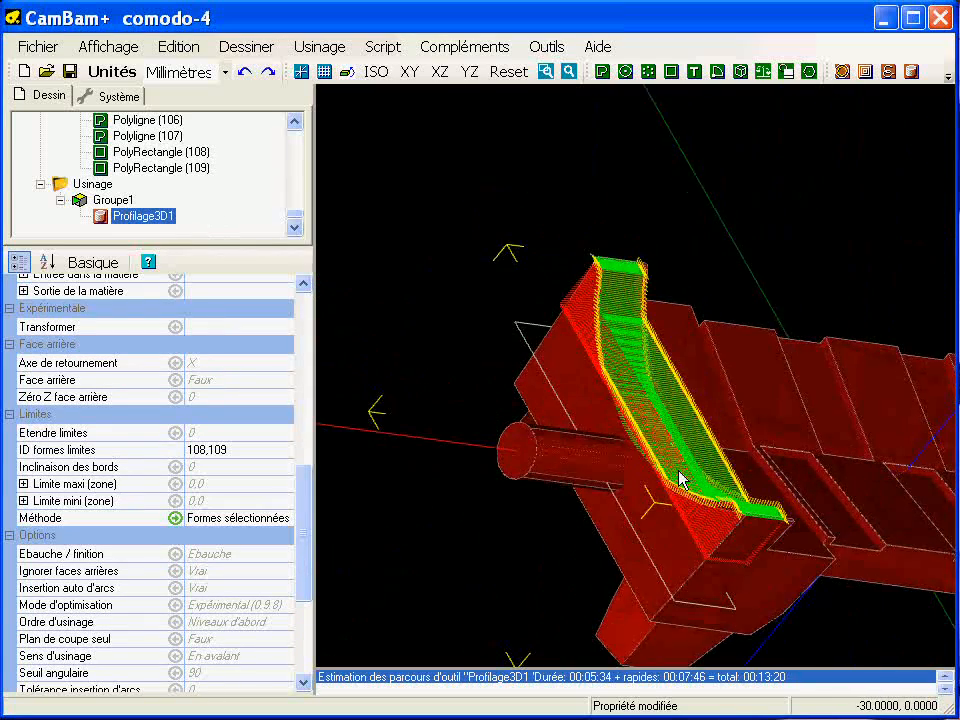
pyautogui.scroll(3, 621, 336)
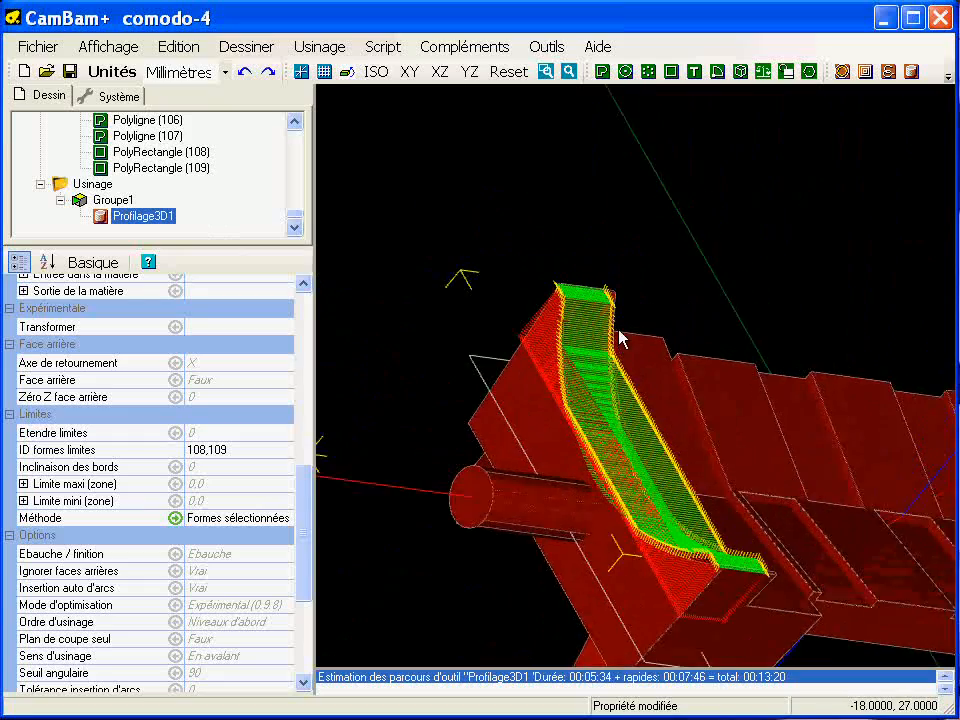
pyautogui.scroll(4, 610, 318)
pyautogui.scroll(-3, 546, 375)
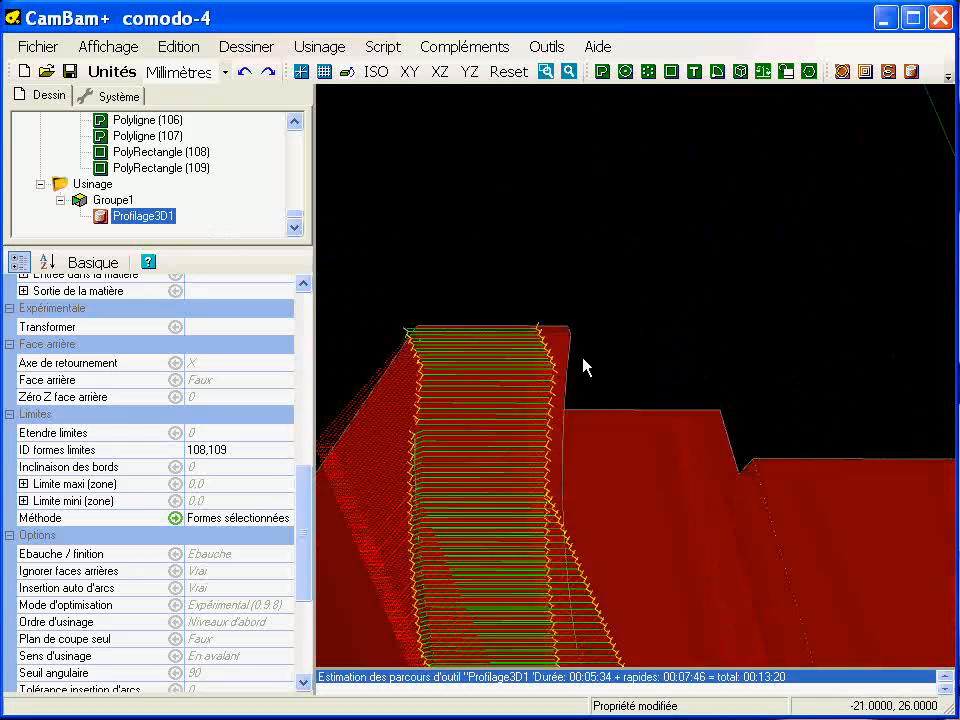
pyautogui.keyDown('alt'); pyautogui.moveTo(605, 300); pyautogui.dragTo(602, 294); pyautogui.keyUp('alt')
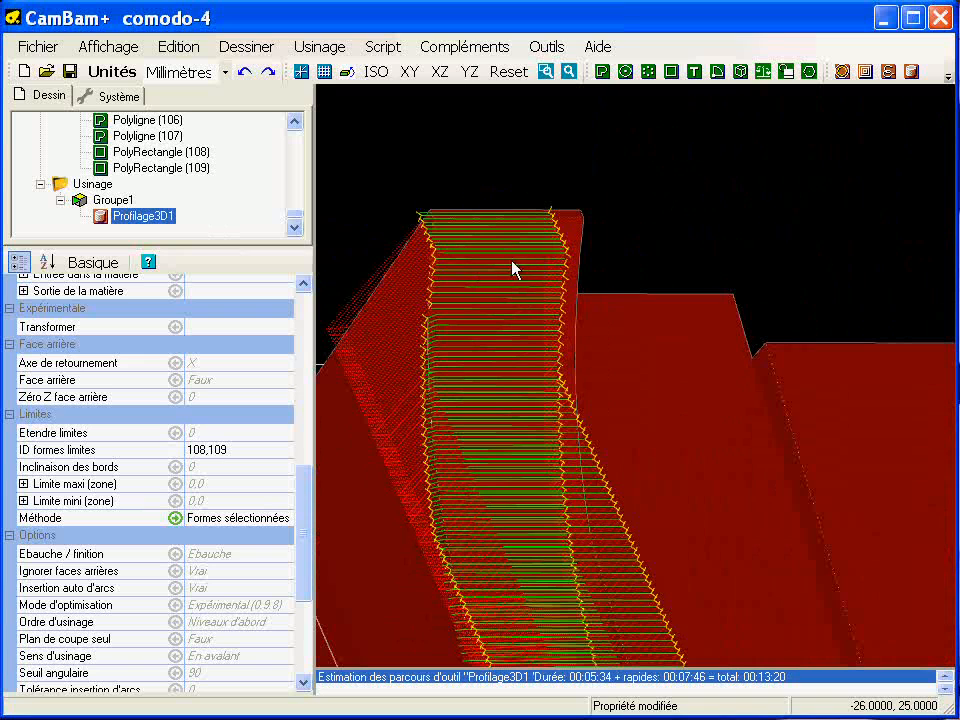
# - Change the 3D profile method to Vertical and regenerate the toolpaths
pyautogui.moveTo(306, 549); pyautogui.dragTo(306, 620)
pyautogui.click(238, 651)
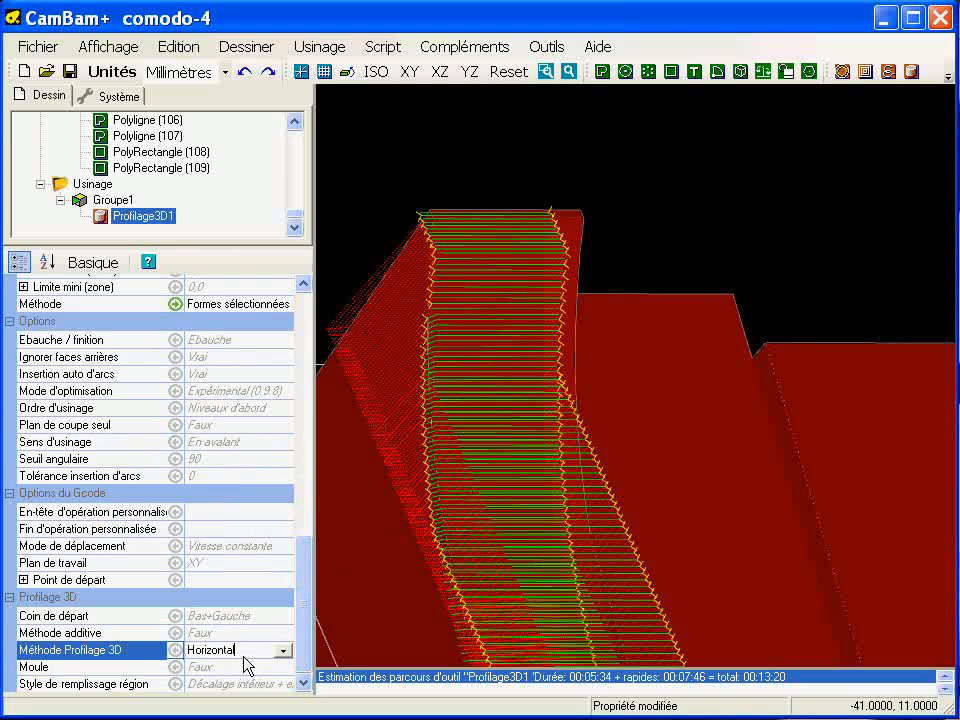
pyautogui.click(284, 651)
pyautogui.click(216, 680)
pyautogui.rightClick(165, 216)
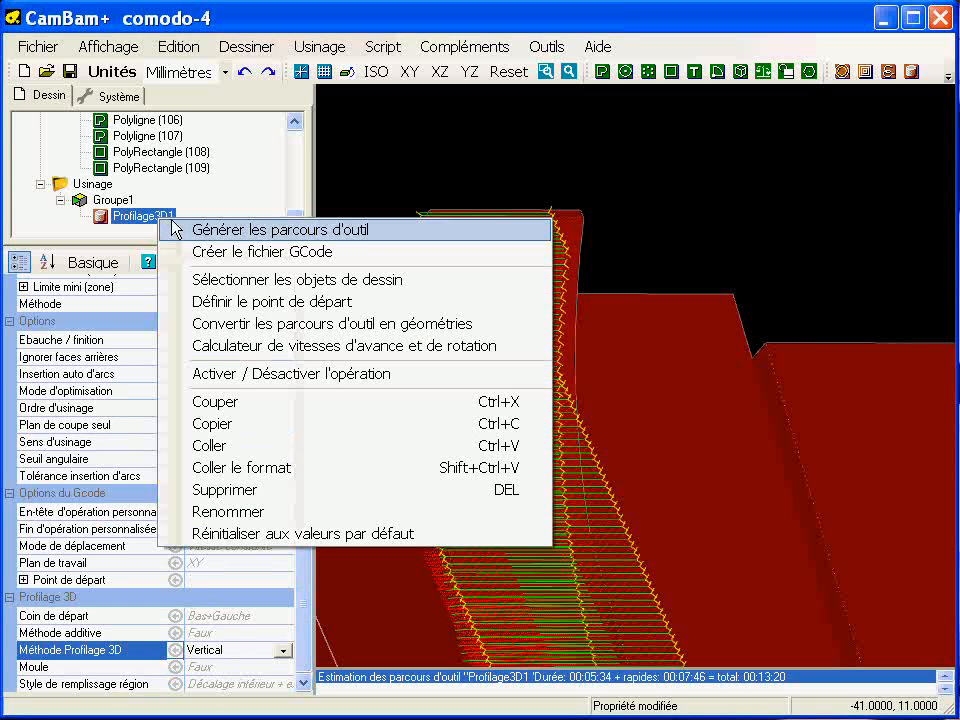
pyautogui.click(188, 229)
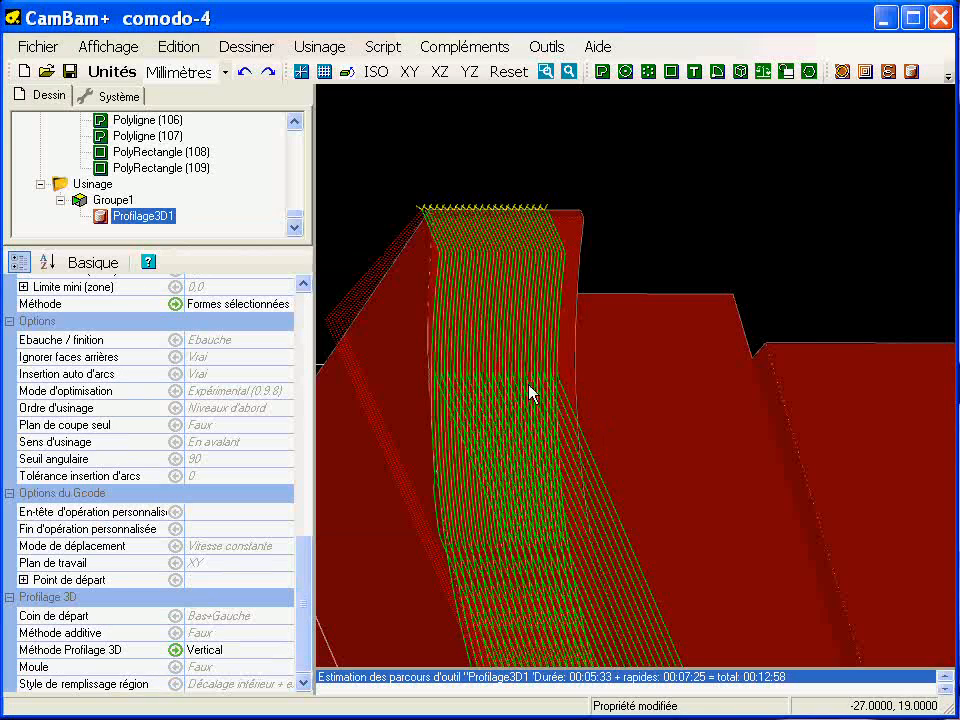
# - Examine the vertical toolpaths and rapid moves over the negative-X cradle from several 3D angles
pyautogui.keyDown('alt'); pyautogui.moveTo(528, 465); pyautogui.dragTo(605, 418); pyautogui.keyUp('alt')
pyautogui.moveTo(826, 441); pyautogui.dragTo(451, 405, button='middle')
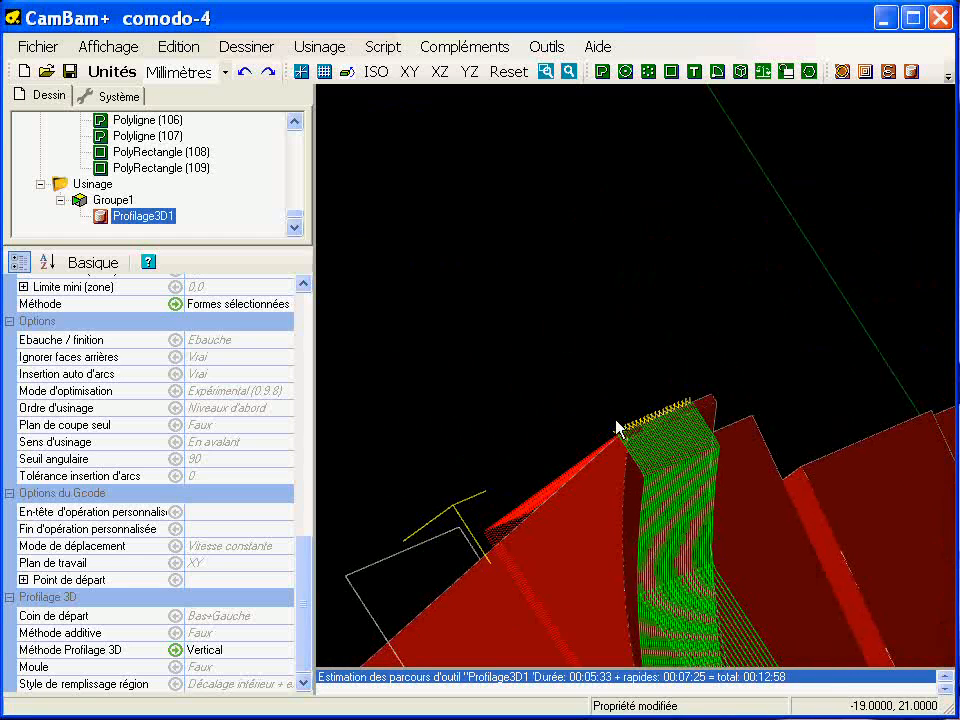
pyautogui.keyDown('alt'); pyautogui.moveTo(631, 500); pyautogui.dragTo(655, 340); pyautogui.keyUp('alt')
pyautogui.keyDown('alt'); pyautogui.moveTo(516, 457); pyautogui.dragTo(372, 340); pyautogui.keyUp('alt')
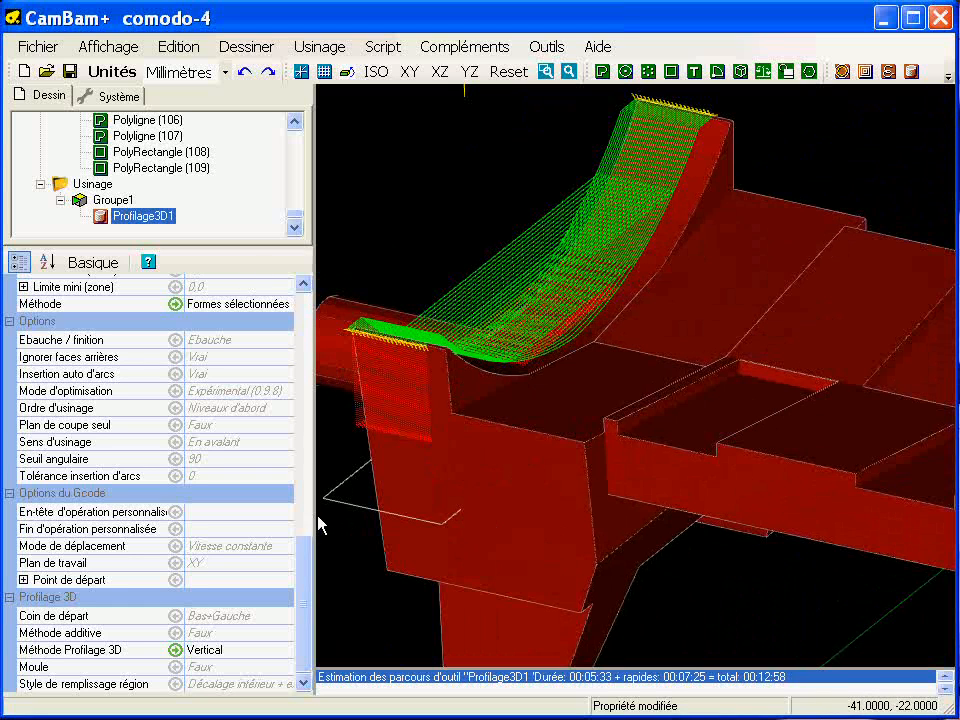
# - Set the 3D profile's clearance plane to 30 and regenerate the toolpaths
pyautogui.moveTo(311, 568); pyautogui.dragTo(310, 415)
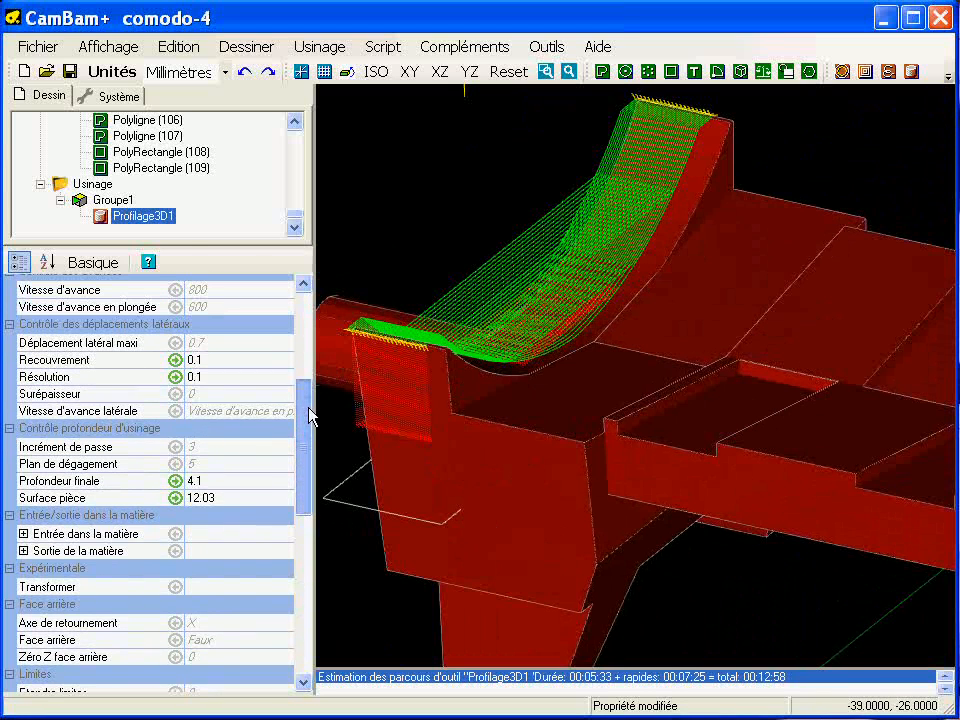
pyautogui.click(199, 464)
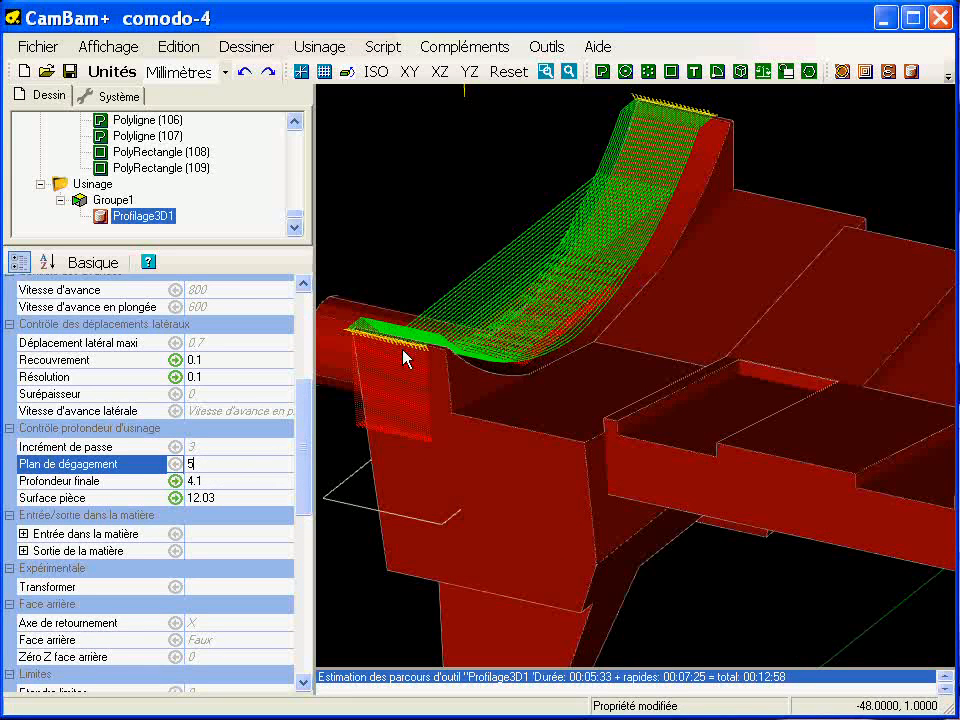
pyautogui.keyDown('alt'); pyautogui.moveTo(443, 375); pyautogui.dragTo(678, 418); pyautogui.keyUp('alt')
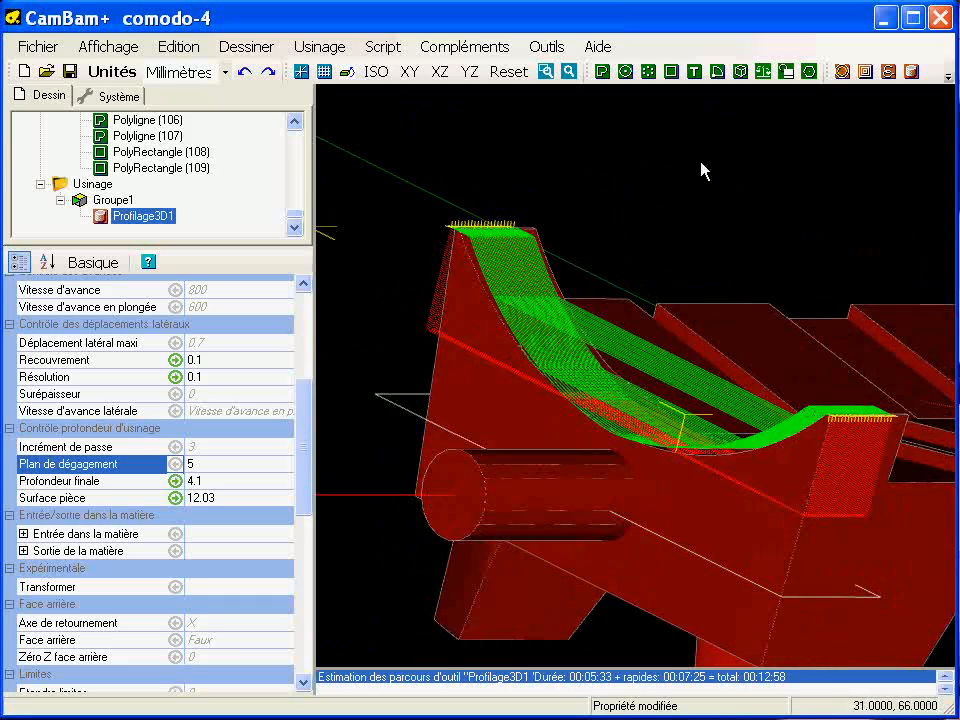
pyautogui.keyDown('alt'); pyautogui.moveTo(770, 393); pyautogui.dragTo(296, 535); pyautogui.keyUp('alt')
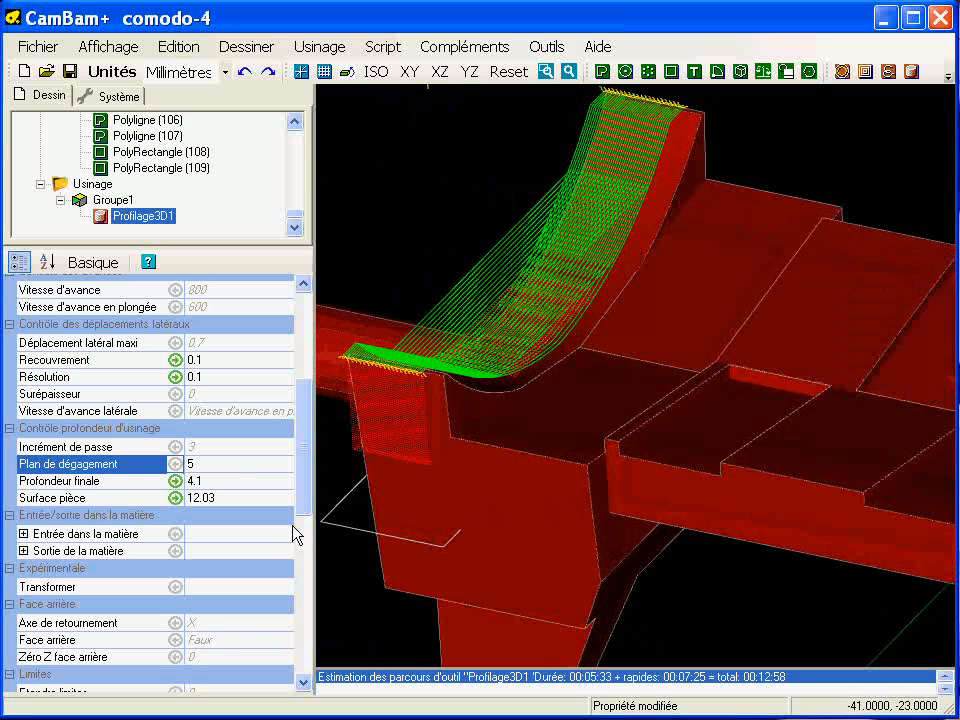
pyautogui.click(222, 466)
pyautogui.doubleClick(222, 466)
pyautogui.write('3')
pyautogui.press('Return')
pyautogui.rightClick(163, 214)
pyautogui.click(194, 221)
# - Examine the raised rapid moves and the toolpaths on both cradles in 3D and plan view
pyautogui.scroll(-2, 529, 318)
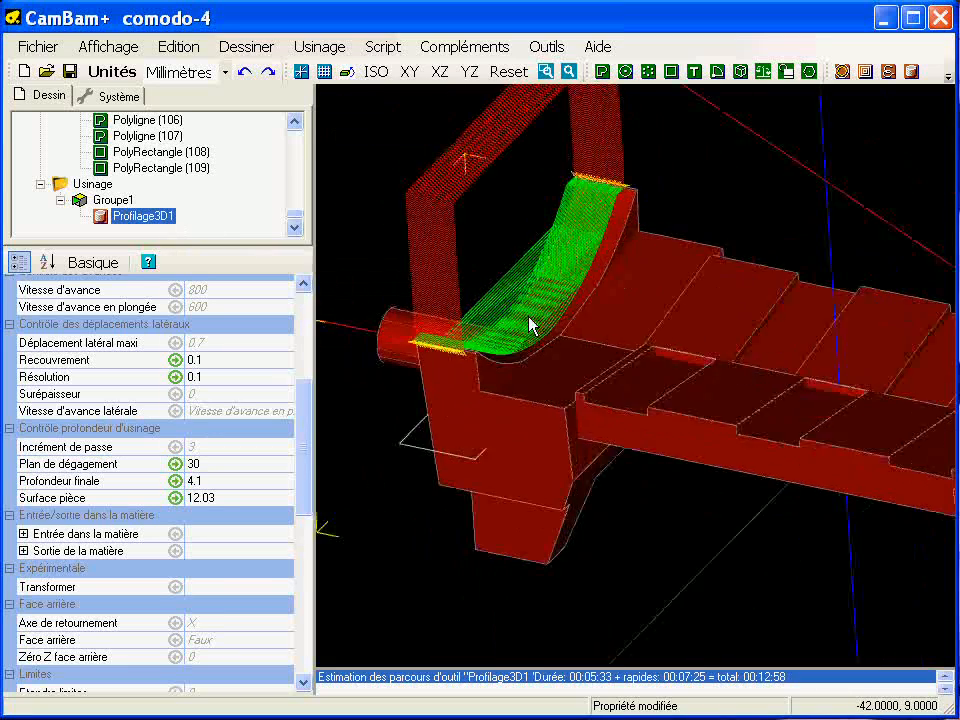
pyautogui.scroll(-1, 529, 318)
pyautogui.keyDown('alt'); pyautogui.moveTo(478, 349); pyautogui.dragTo(508, 232); pyautogui.keyUp('alt')
pyautogui.keyDown('alt'); pyautogui.moveTo(601, 392); pyautogui.dragTo(555, 360); pyautogui.keyUp('alt')
pyautogui.keyDown('alt'); pyautogui.doubleClick(555, 360); pyautogui.keyUp('alt')
pyautogui.moveTo(661, 538); pyautogui.dragTo(635, 438, button='middle')
pyautogui.scroll(-2, 634, 432)
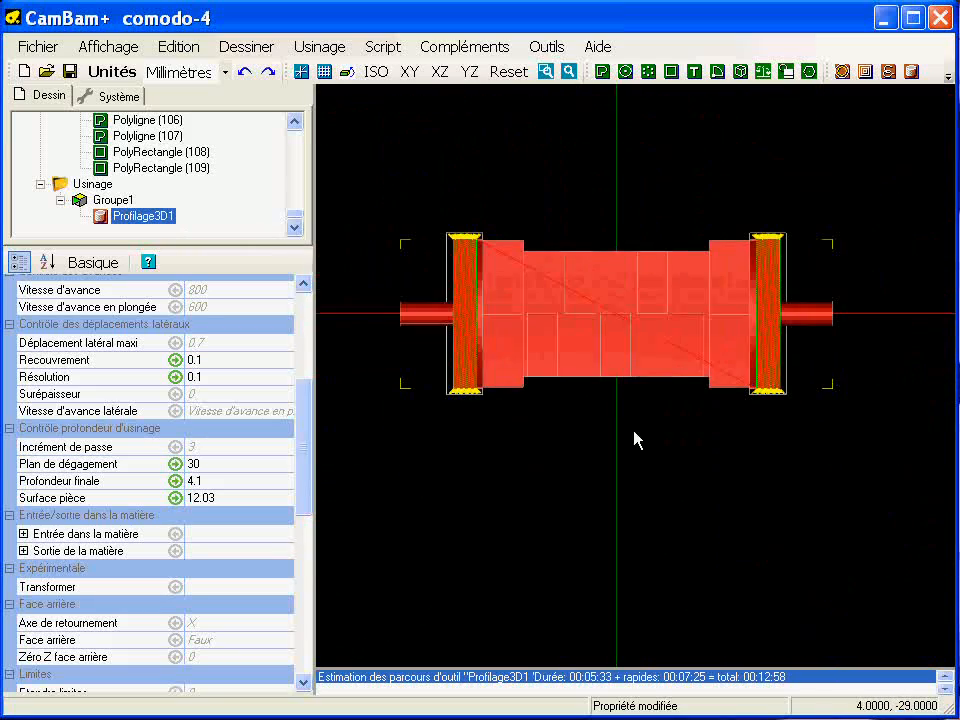
pyautogui.moveTo(574, 493)
pyautogui.keyDown('alt'); pyautogui.mouseDown()
pyautogui.moveTo(544, 332)
pyautogui.moveTo(578, 480)
pyautogui.mouseUp(); pyautogui.keyUp('alt')
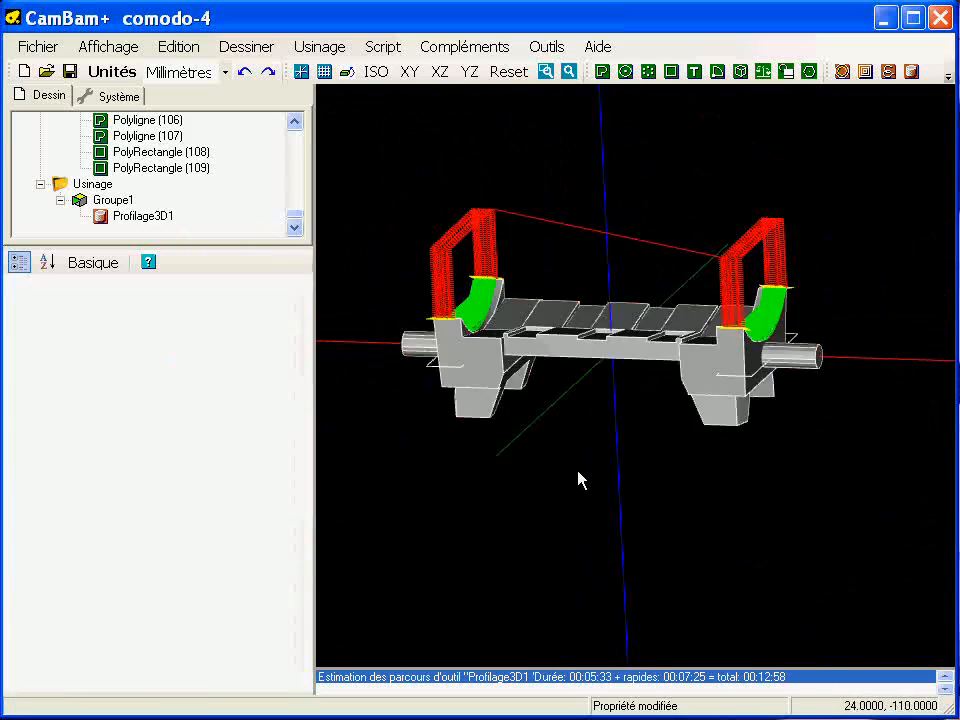
# - Make stock for all parts from the model surface, with an XY oversize of 0
pyautogui.click(484, 364)
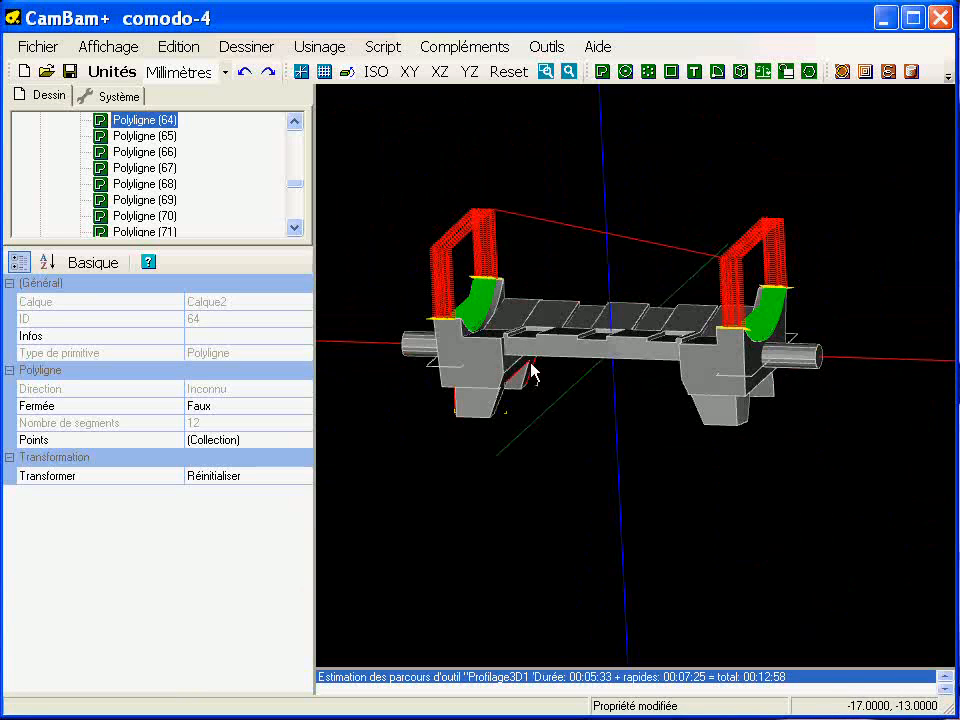
pyautogui.click(563, 354)
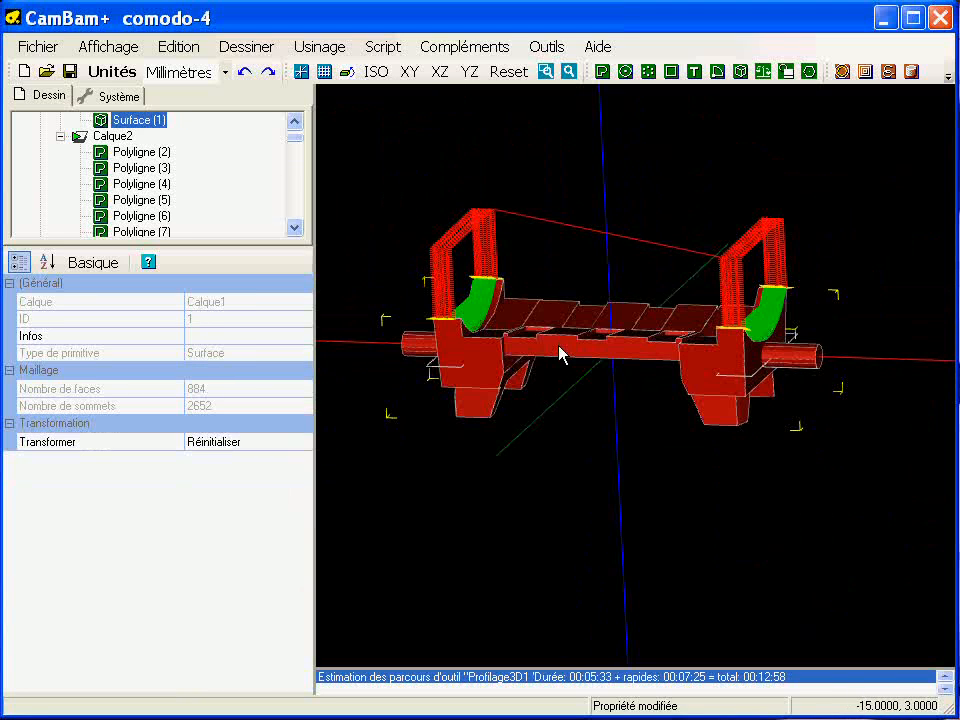
pyautogui.click(546, 47)
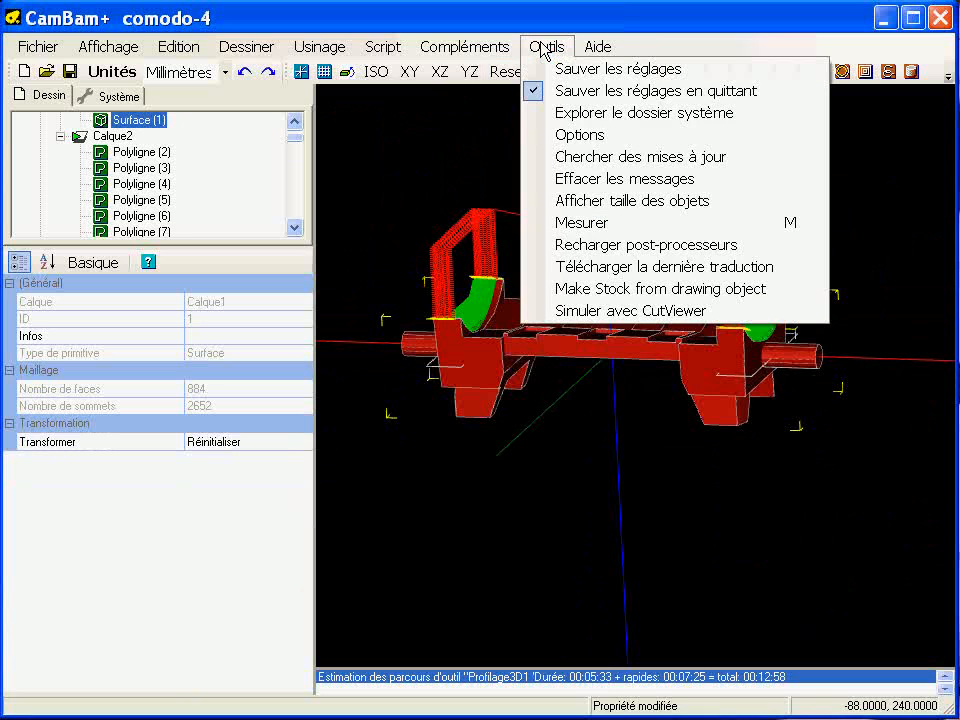
pyautogui.click(603, 291)
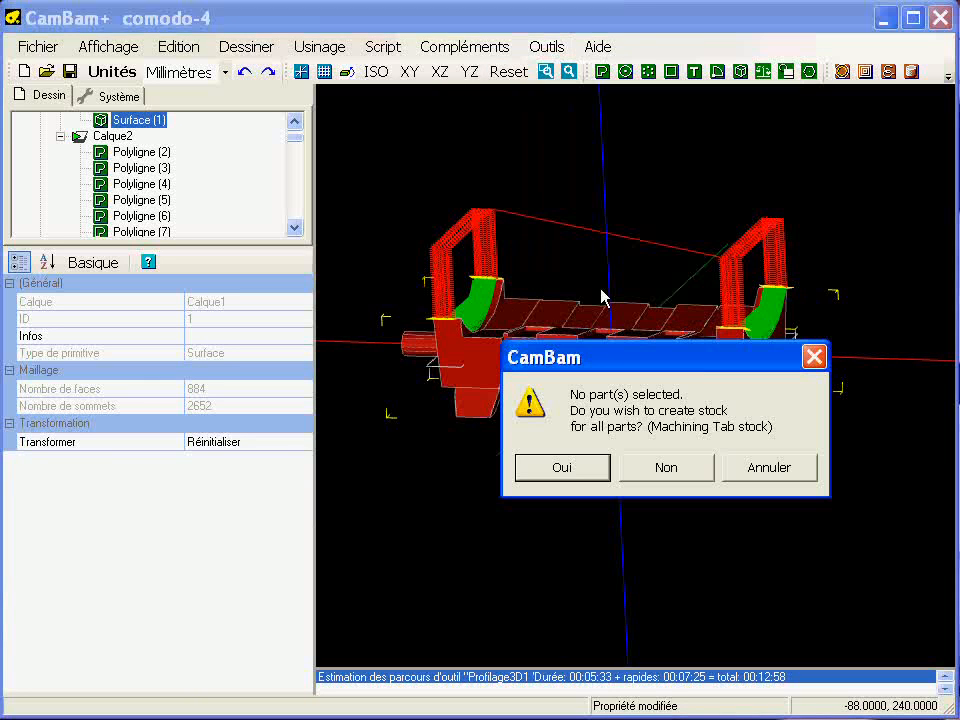
pyautogui.click(572, 468)
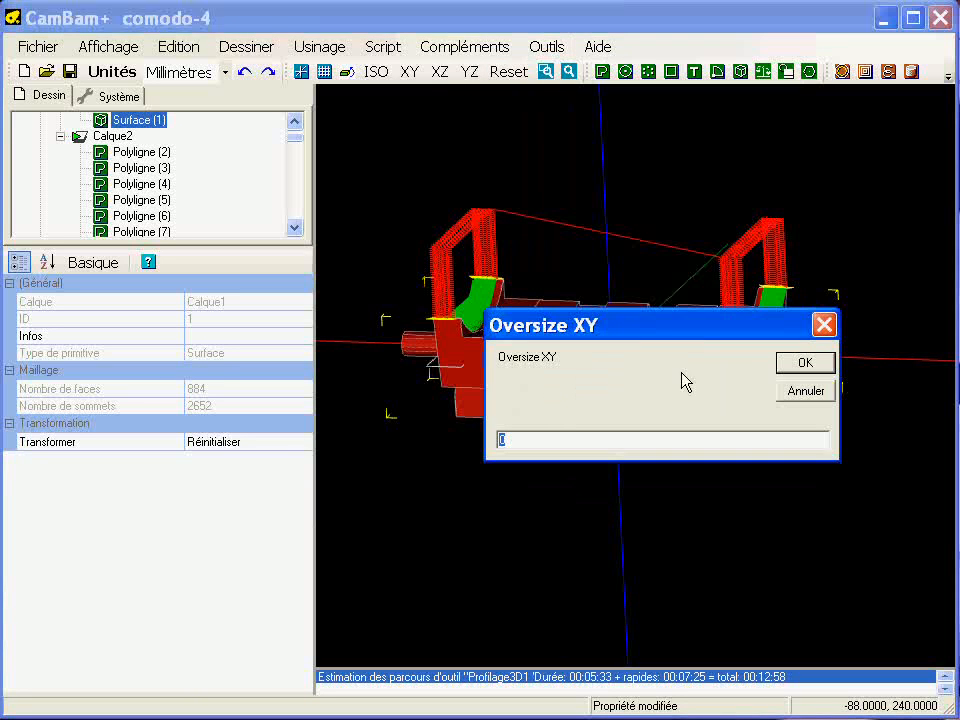
pyautogui.click(798, 365)
pyautogui.click(800, 368)
pyautogui.click(800, 368)
pyautogui.keyDown('alt'); pyautogui.moveTo(431, 429); pyautogui.dragTo(330, 312); pyautogui.keyUp('alt')
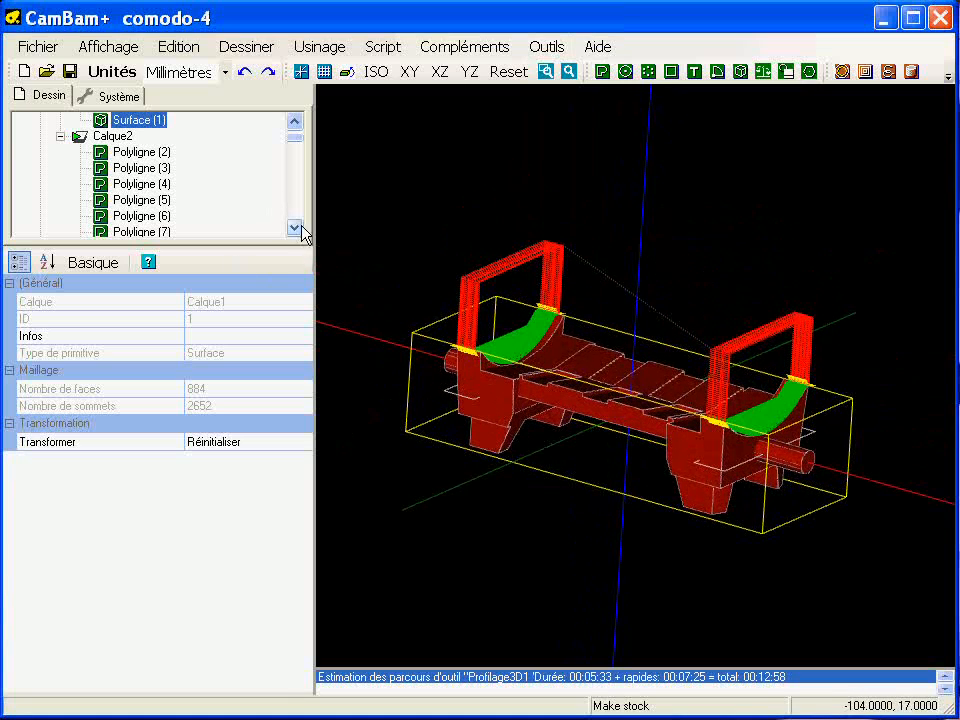
# - Set the machining's toolpath recalculation before G-code output to Demander, with the Calque2 branch of the drawing tree collapsed
pyautogui.moveTo(249, 244); pyautogui.dragTo(246, 366)
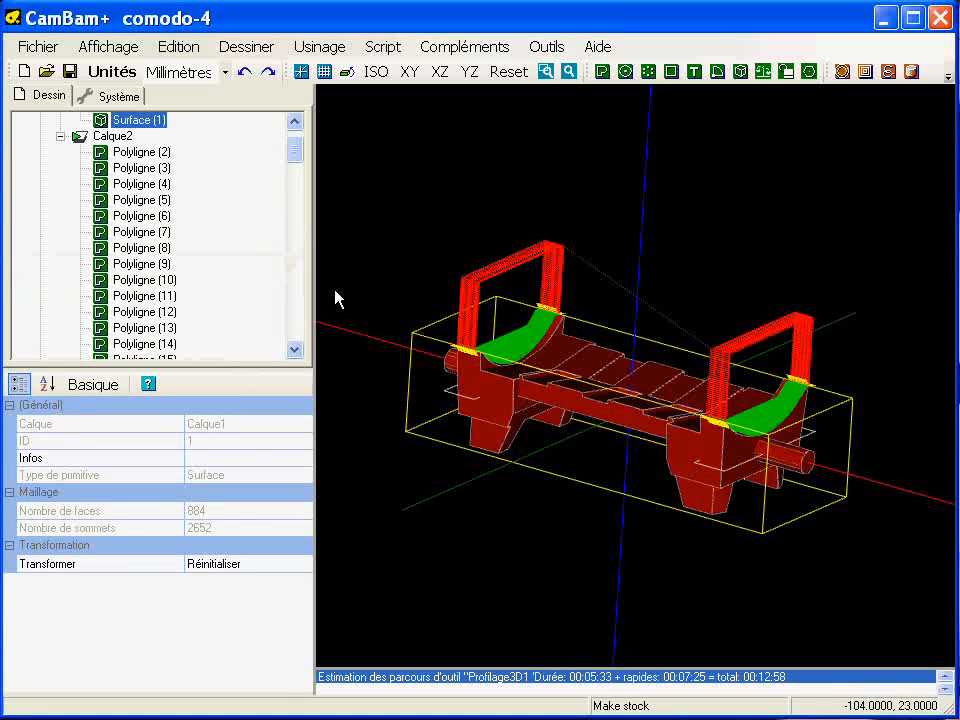
pyautogui.scroll(1, 291, 146)
pyautogui.click(60, 184)
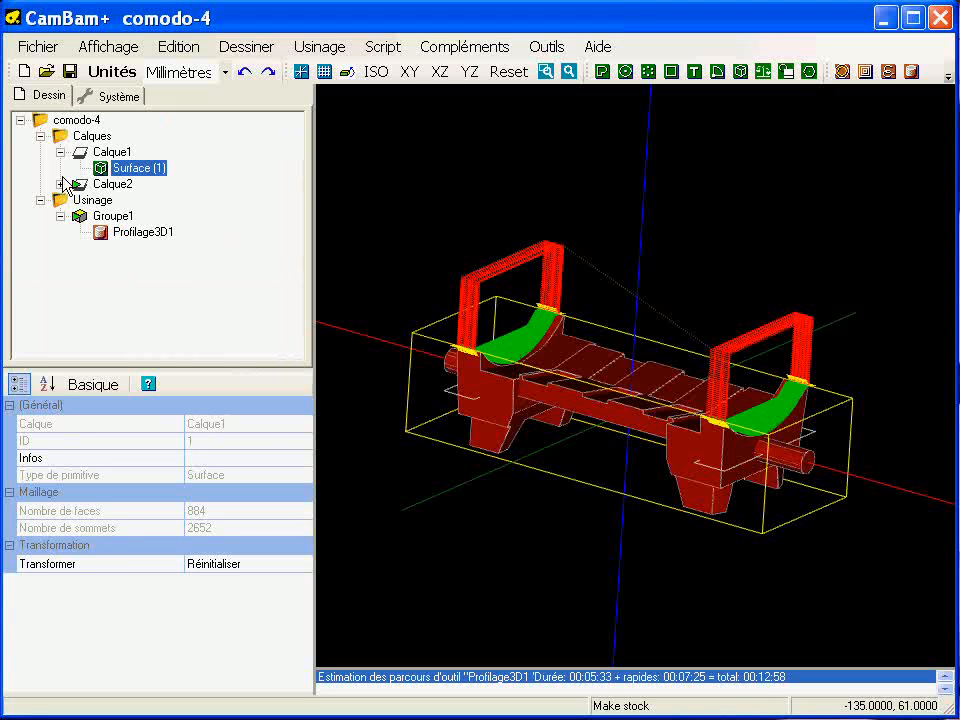
pyautogui.click(92, 200)
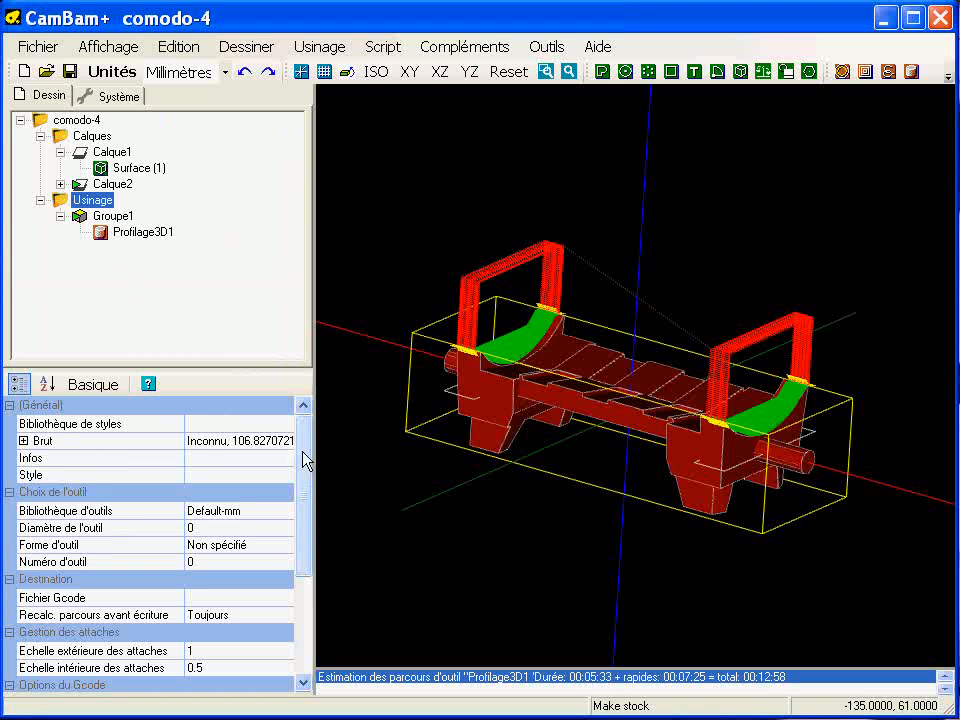
pyautogui.moveTo(306, 499); pyautogui.dragTo(306, 561)
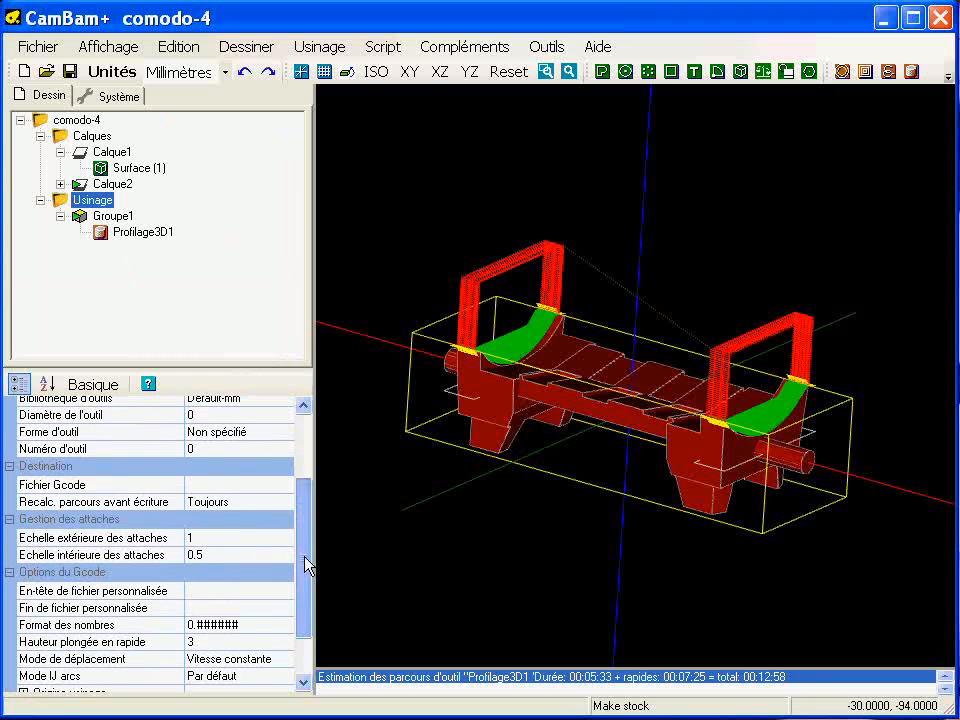
pyautogui.doubleClick(256, 512)
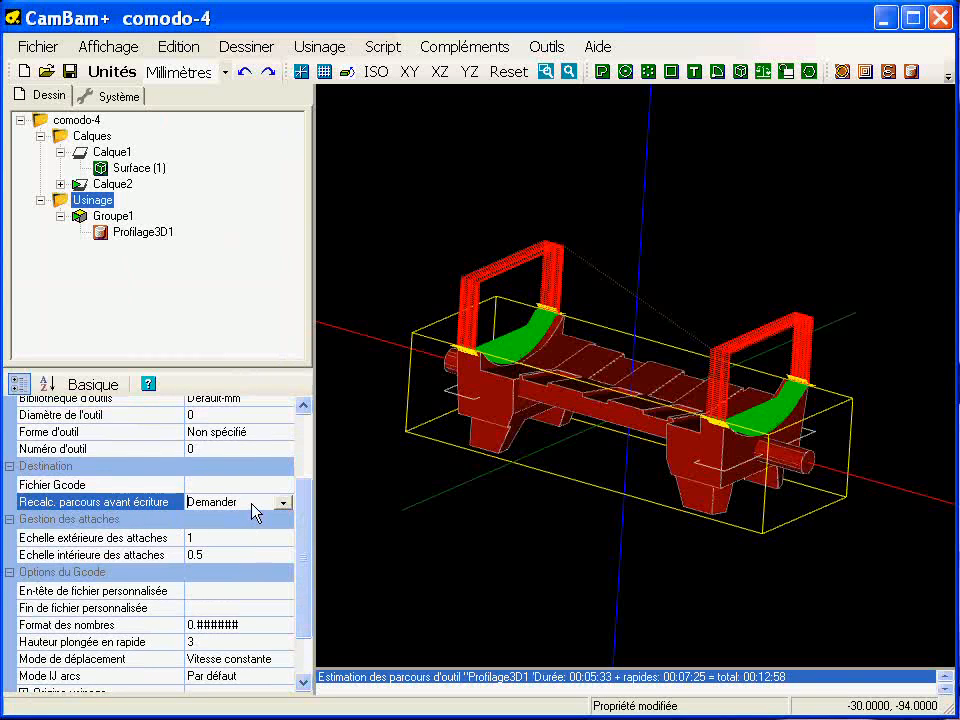
pyautogui.click(452, 206)
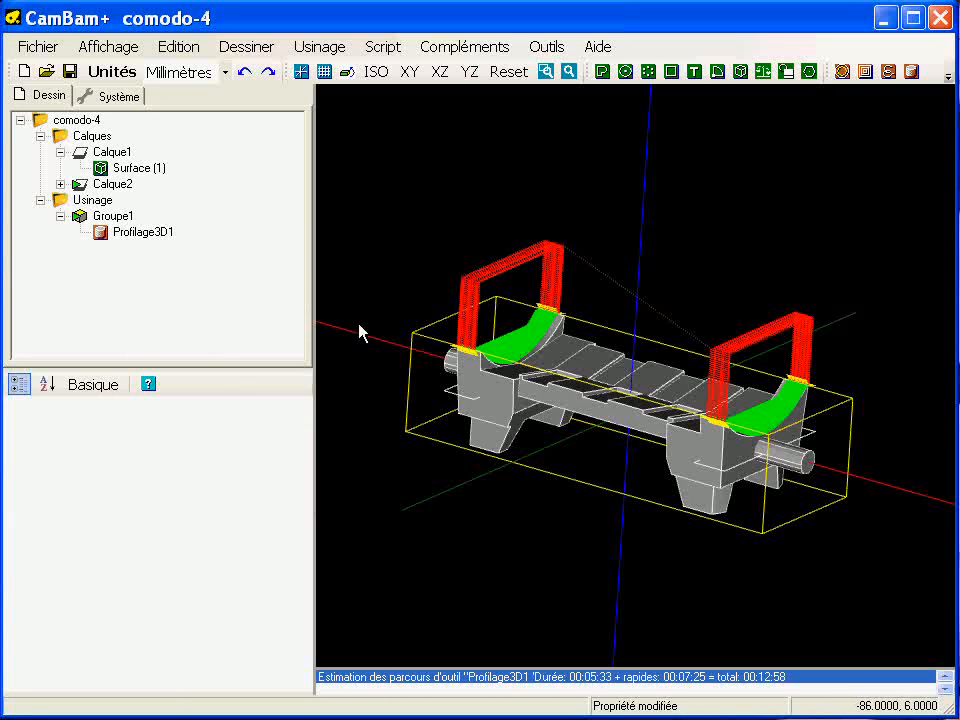
# - Create the machining's G-code file as comodo-4.nc in the comodo folder without recalculating the toolpaths
pyautogui.click(131, 234)
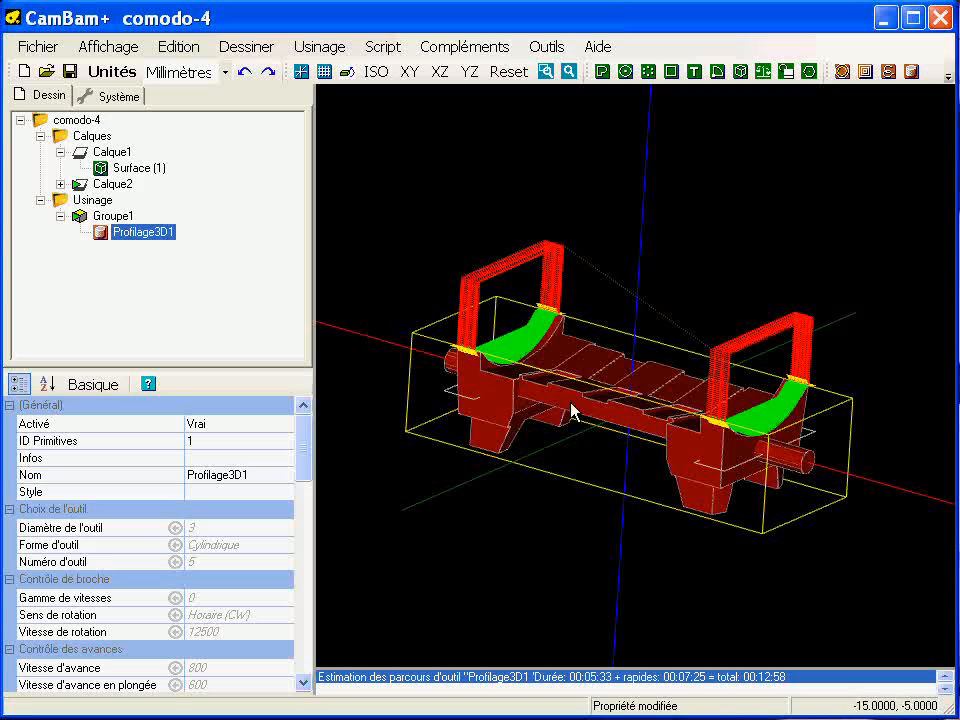
pyautogui.keyDown('alt'); pyautogui.moveTo(571, 441); pyautogui.dragTo(585, 468); pyautogui.keyUp('alt')
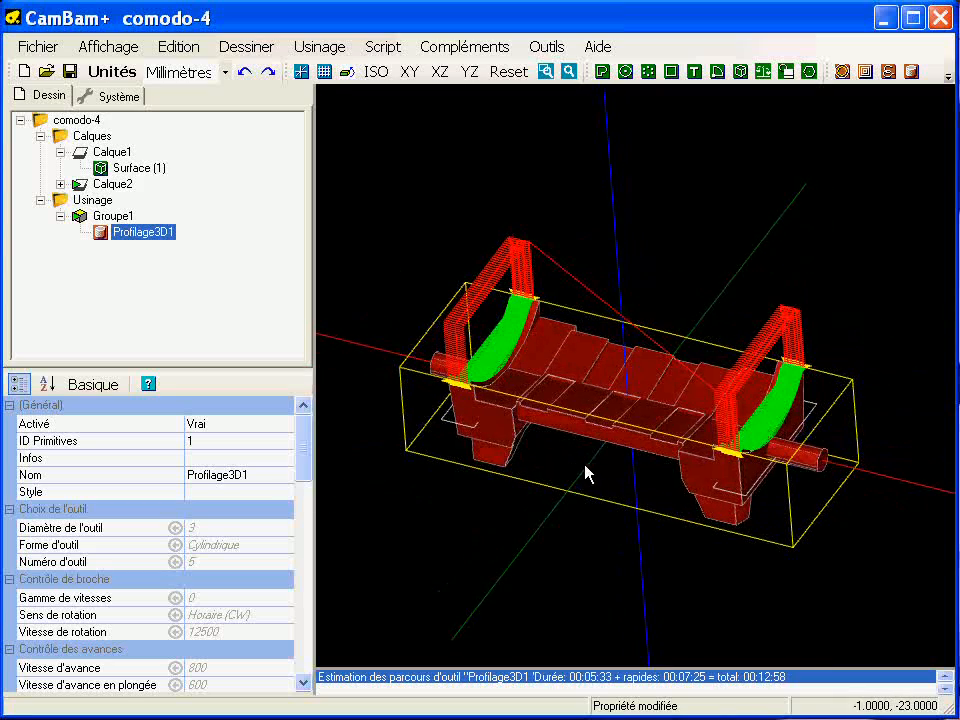
pyautogui.rightClick(93, 200)
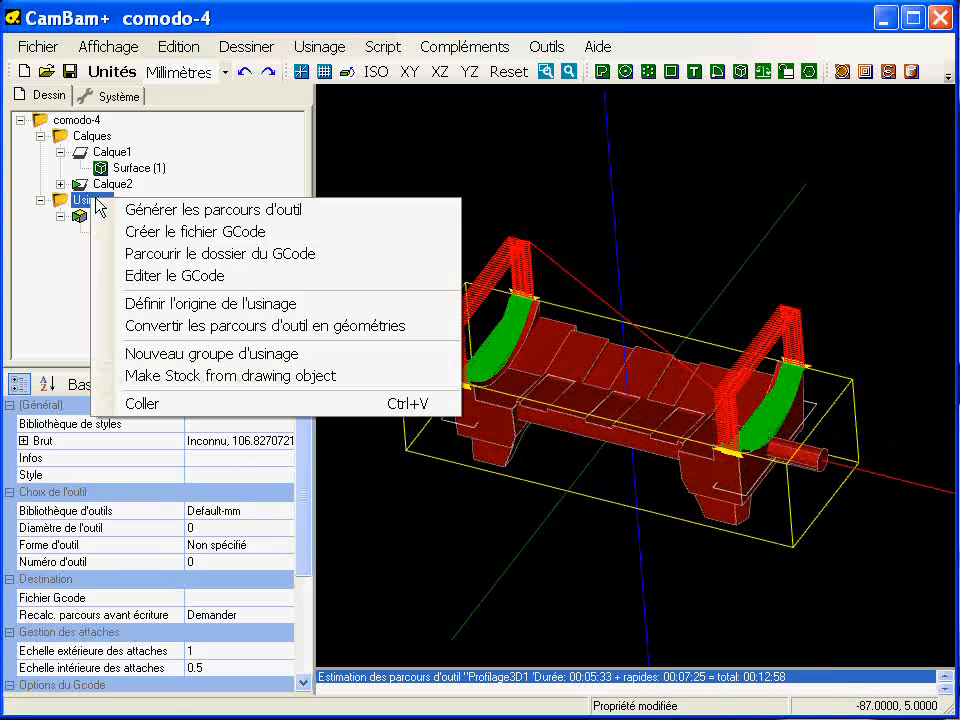
pyautogui.click(185, 233)
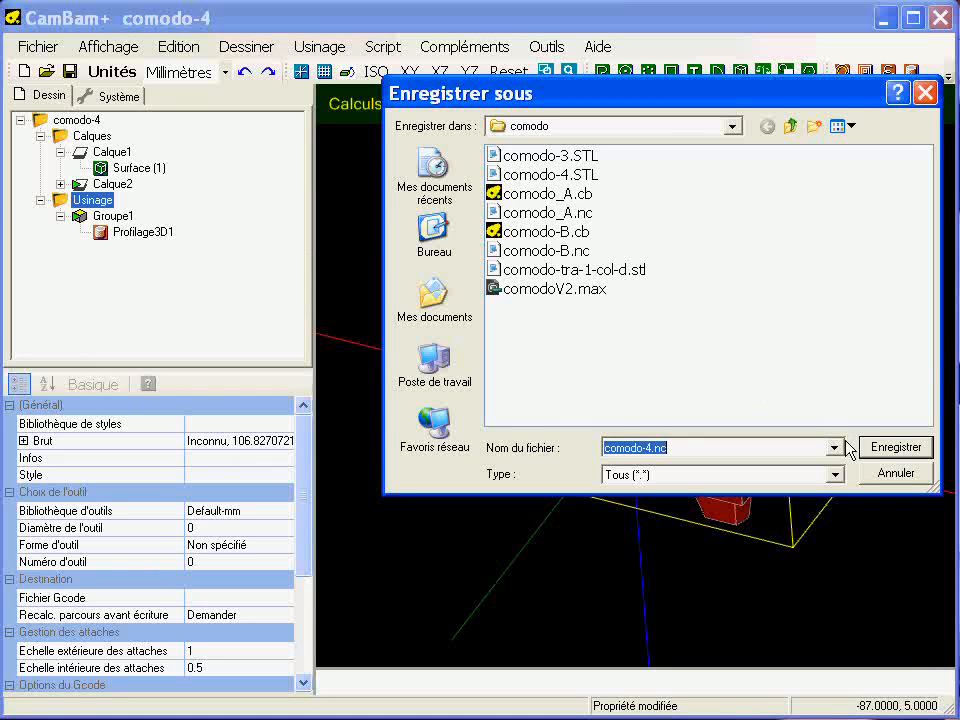
pyautogui.click(900, 450)
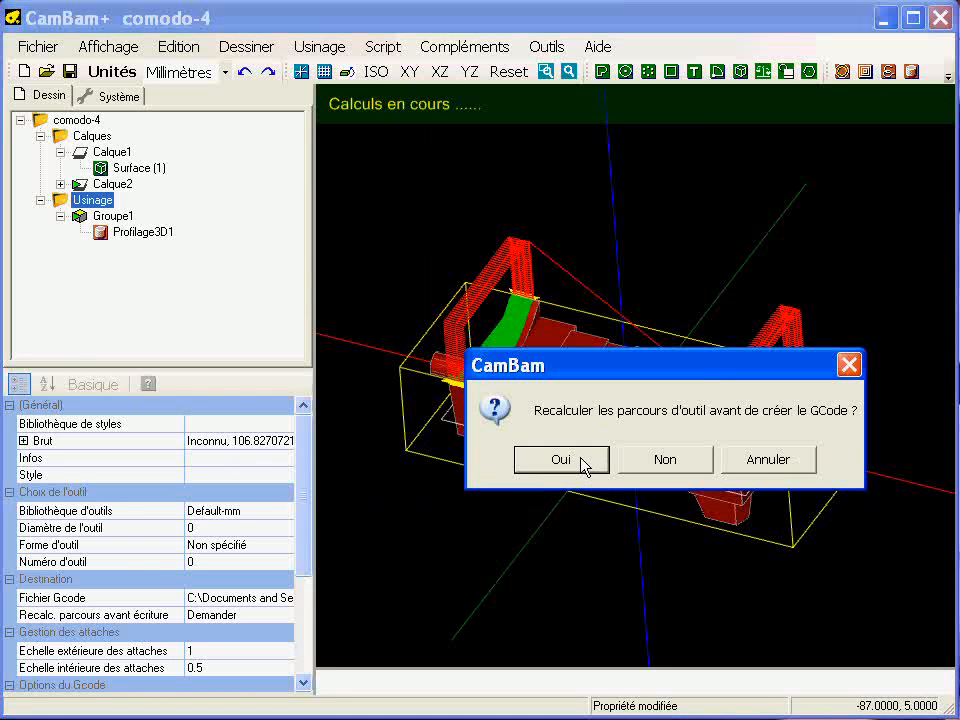
pyautogui.click(674, 461)
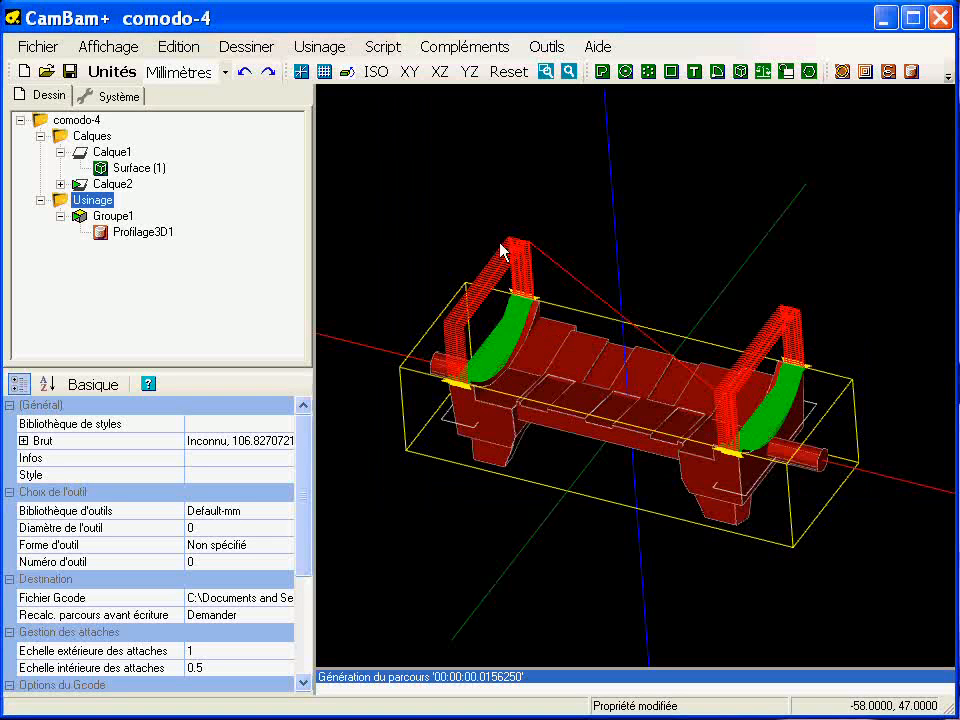
# - Simulate the machining in CutViewer in isometric view and examine the two cut cradles from several angles, closing the simulator at the end
pyautogui.click(548, 47)
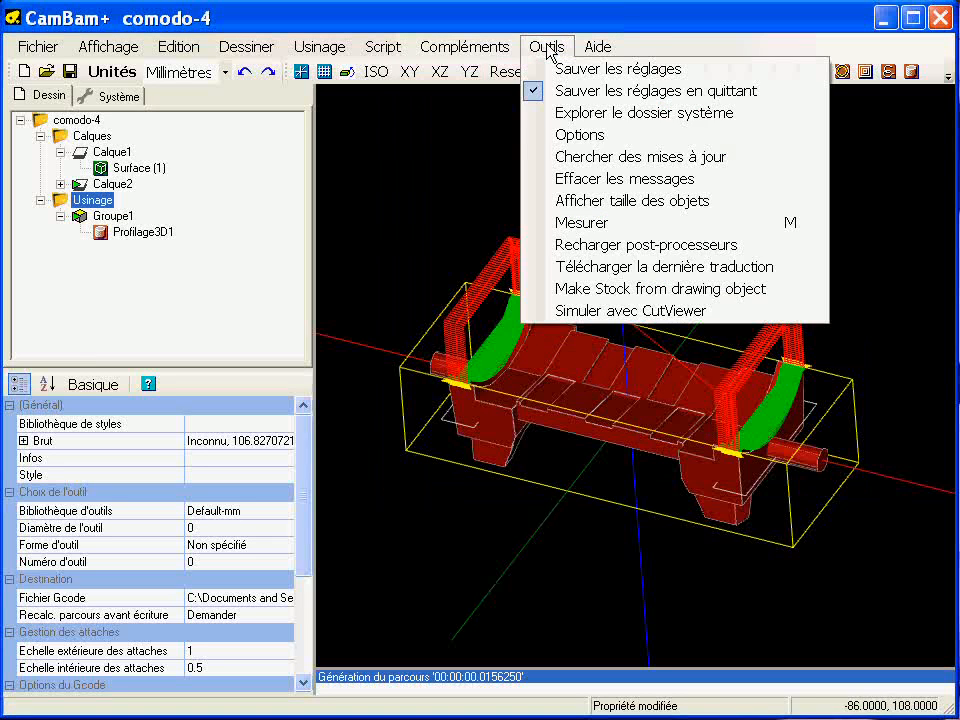
pyautogui.click(565, 311)
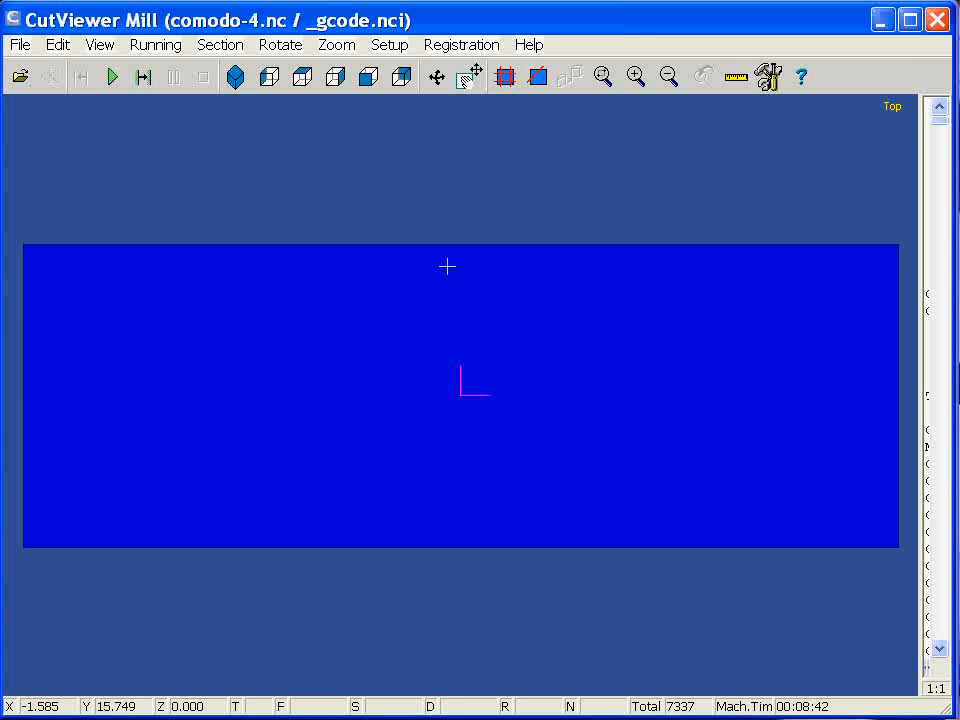
pyautogui.click(238, 86)
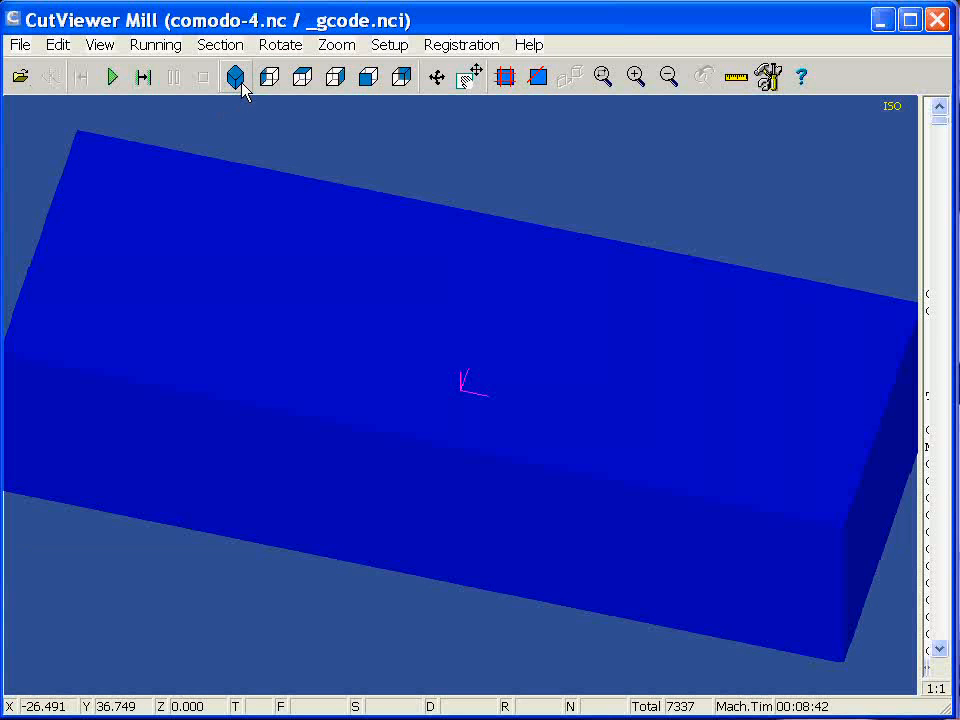
pyautogui.click(112, 77)
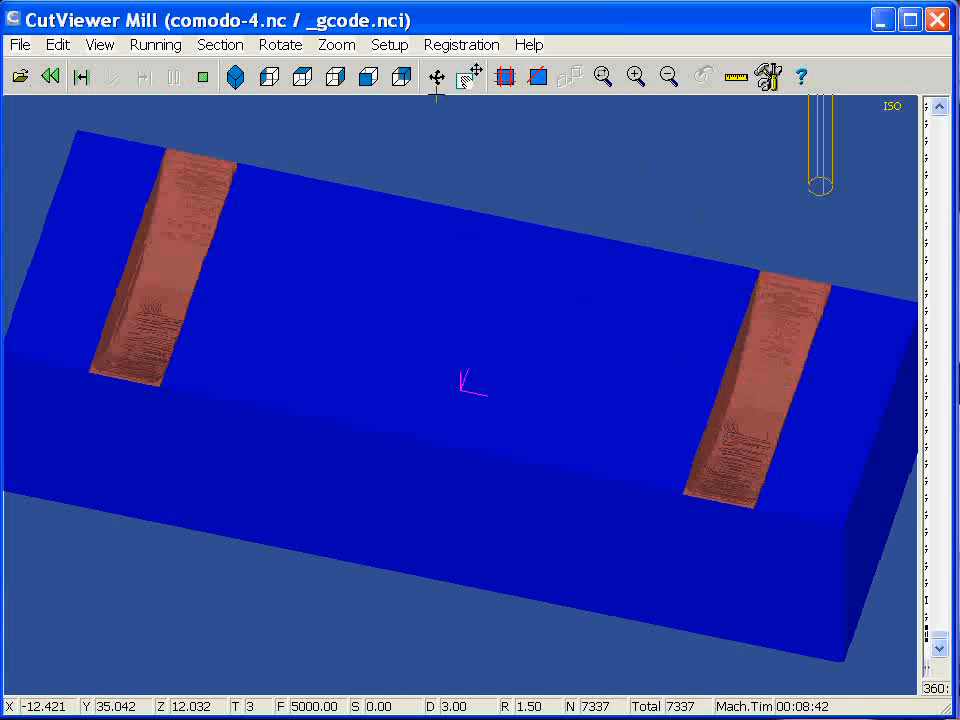
pyautogui.moveTo(669, 385); pyautogui.dragTo(626, 404)
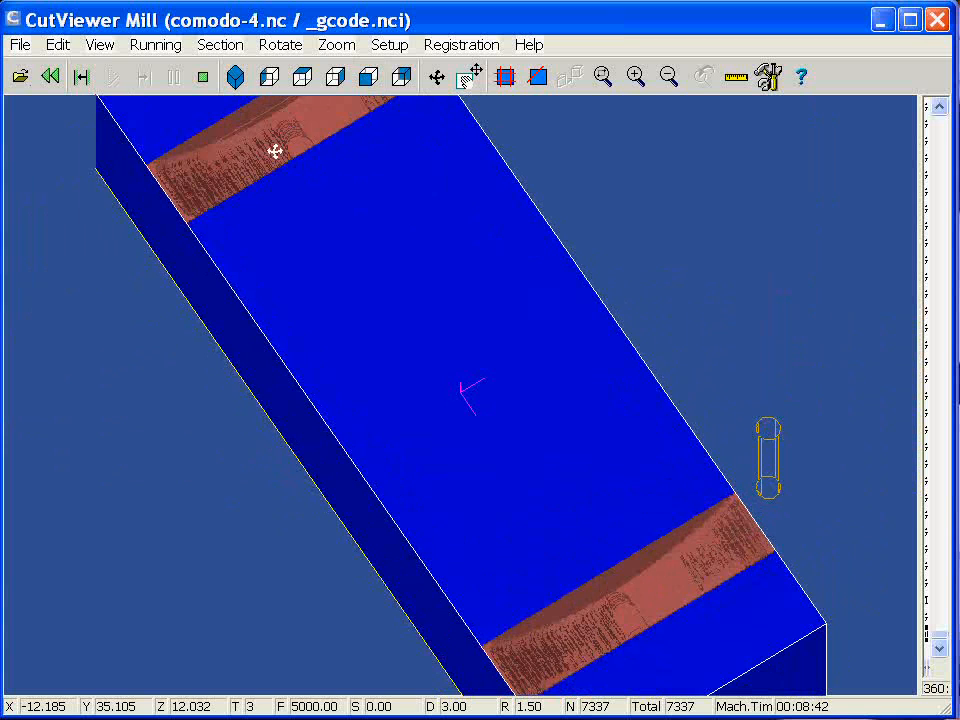
pyautogui.moveTo(613, 581); pyautogui.dragTo(543, 345)
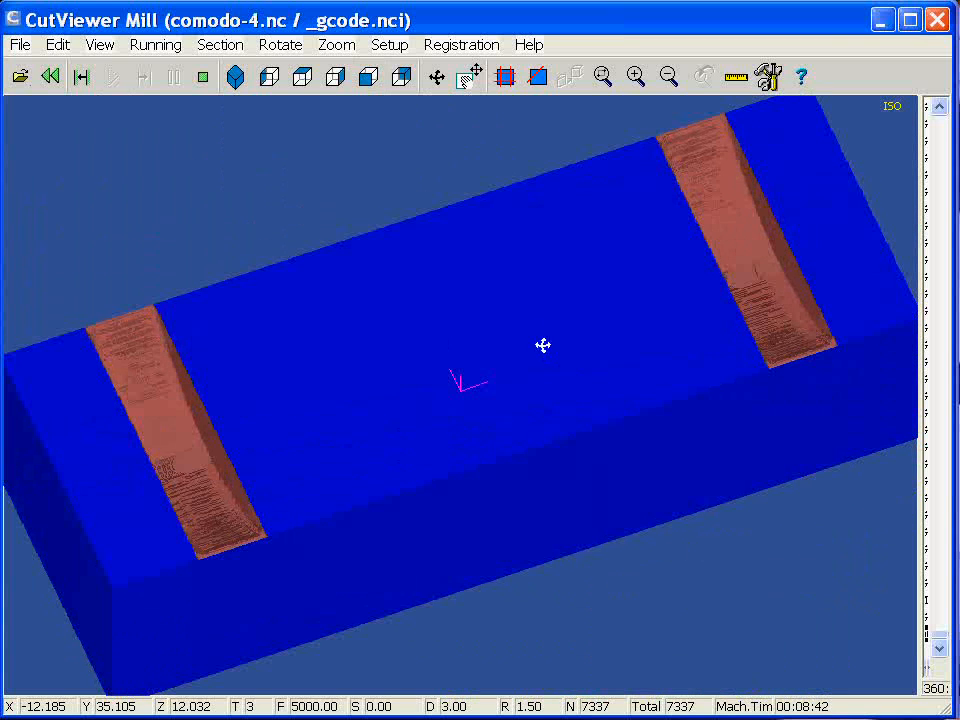
pyautogui.click(937, 20)
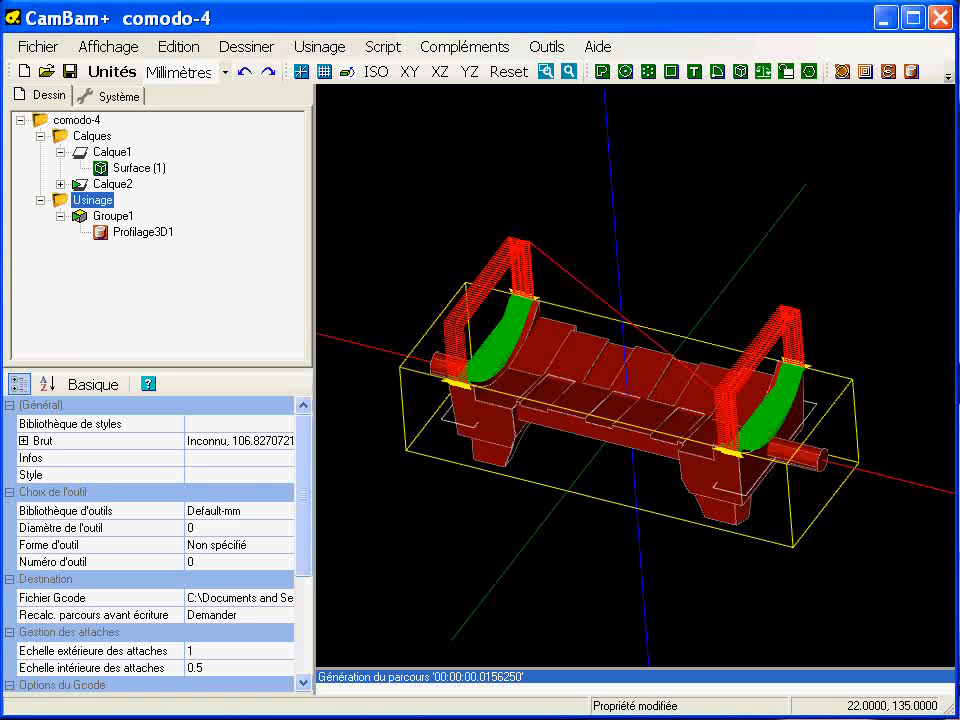
# - Examine the cradle toolpaths and the stepped central section of the surface in 3D from several angles
pyautogui.click(606, 295)
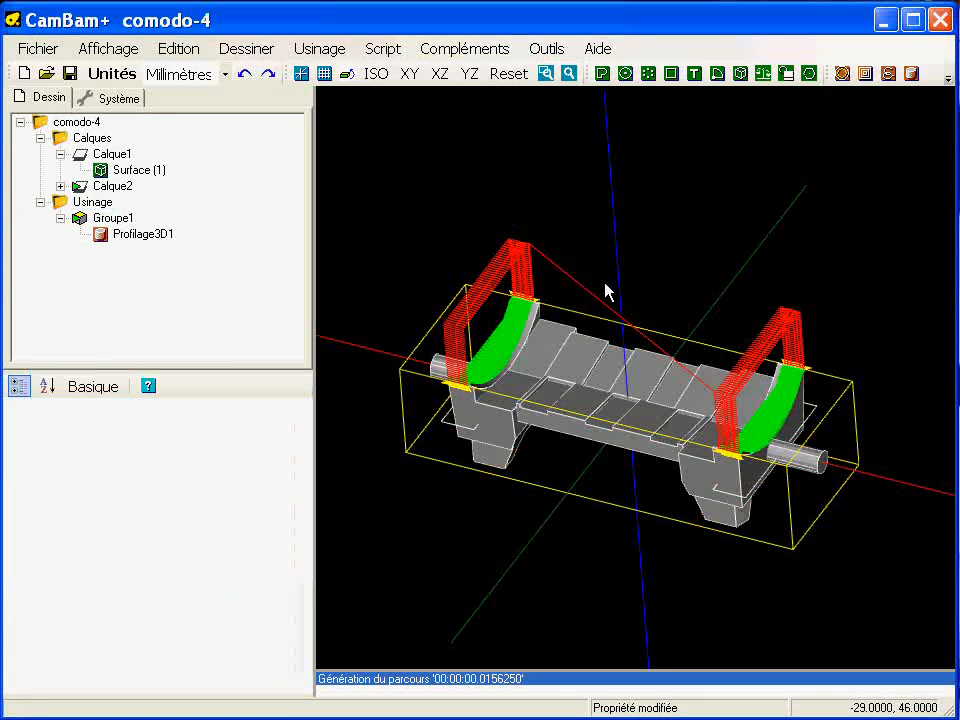
pyautogui.moveTo(567, 416)
pyautogui.keyDown('alt'); pyautogui.mouseDown()
pyautogui.moveTo(611, 346)
pyautogui.moveTo(570, 369)
pyautogui.moveTo(568, 402)
pyautogui.mouseUp(); pyautogui.keyUp('alt')
pyautogui.scroll(2, 685, 466)
pyautogui.scroll(1, 685, 466)
pyautogui.scroll(-1, 514, 347)
pyautogui.keyDown('alt'); pyautogui.moveTo(471, 349); pyautogui.dragTo(491, 360); pyautogui.keyUp('alt')
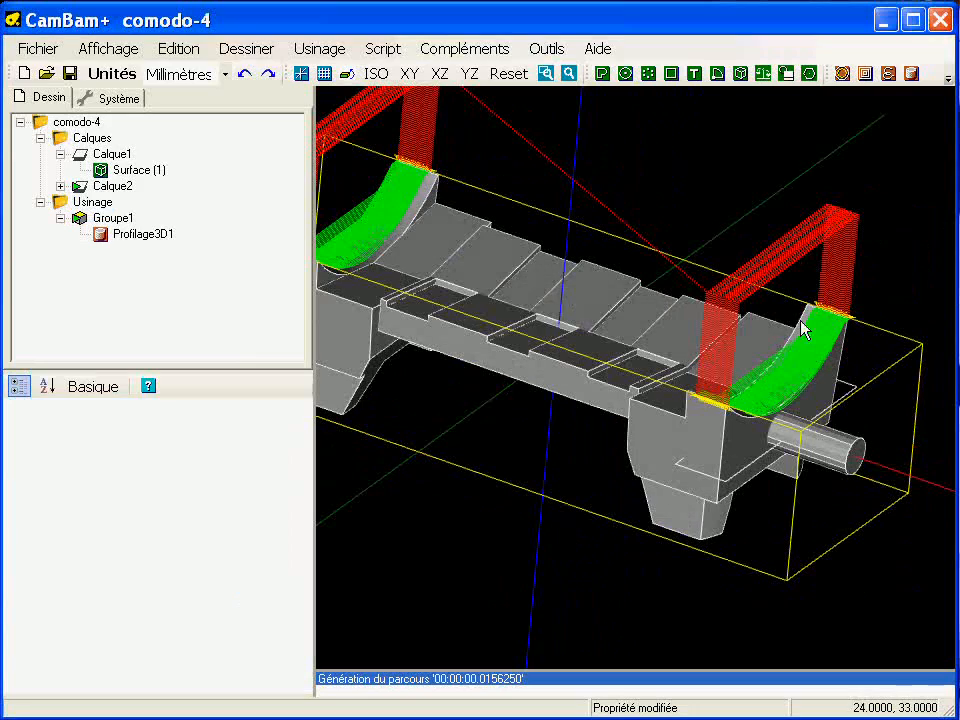
pyautogui.keyDown('alt'); pyautogui.moveTo(516, 317); pyautogui.dragTo(481, 256); pyautogui.keyUp('alt')
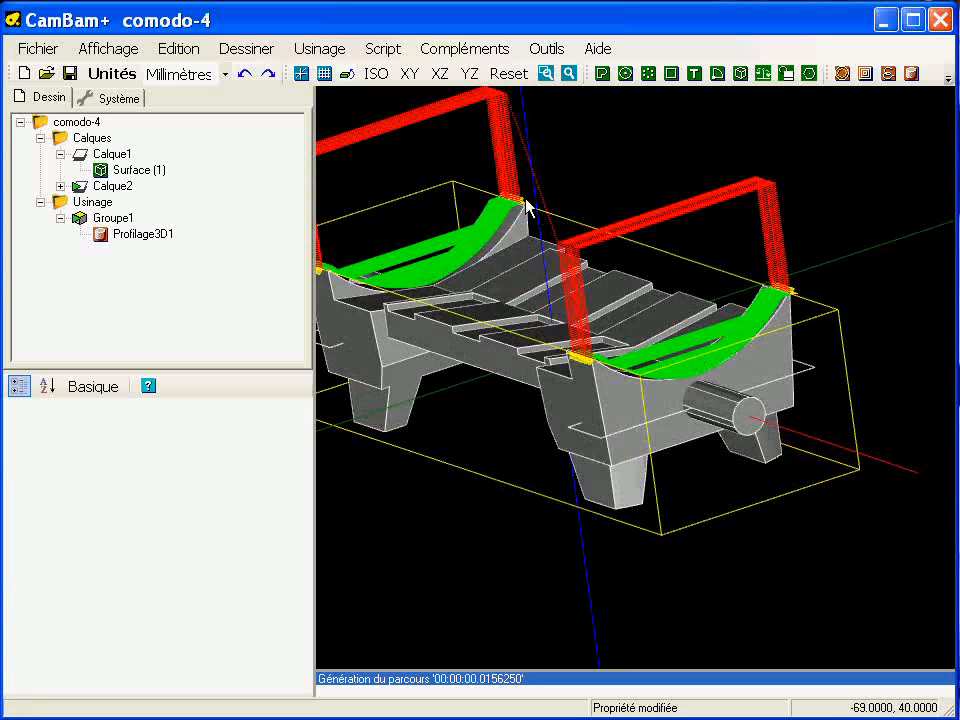
pyautogui.keyDown('alt'); pyautogui.moveTo(383, 318); pyautogui.dragTo(508, 347); pyautogui.keyUp('alt')
pyautogui.scroll(5, 388, 336)
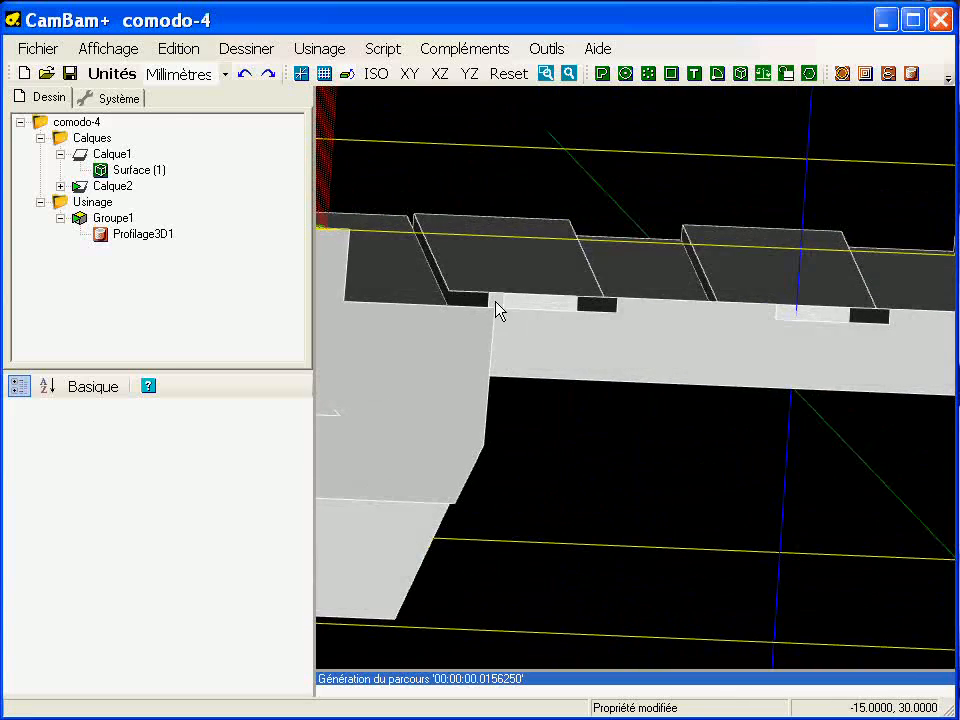
# - Highlight the polyline along the raised steps of the central section and examine its outline in 3D
pyautogui.click(499, 302)
pyautogui.keyDown('alt'); pyautogui.moveTo(549, 435); pyautogui.dragTo(455, 436); pyautogui.keyUp('alt')
pyautogui.moveTo(601, 434); pyautogui.dragTo(591, 375, button='middle')
pyautogui.scroll(-4, 595, 413)
pyautogui.moveTo(579, 404)
pyautogui.keyDown('alt'); pyautogui.mouseDown()
pyautogui.moveTo(587, 390)
pyautogui.moveTo(570, 409)
pyautogui.moveTo(580, 409)
pyautogui.mouseUp(); pyautogui.keyUp('alt')
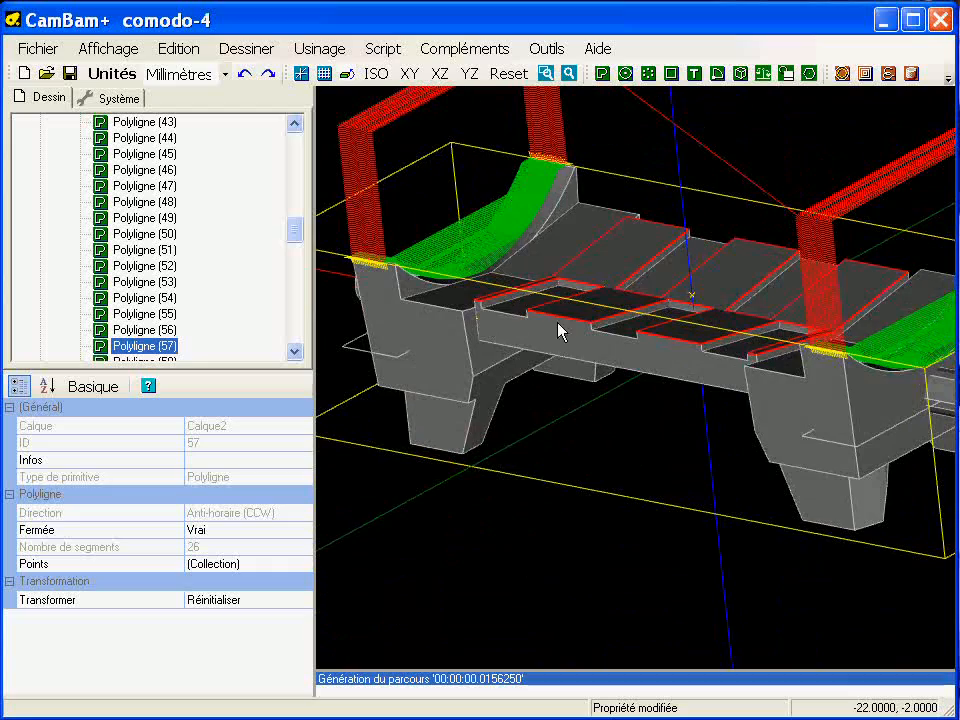
pyautogui.keyDown('alt'); pyautogui.moveTo(564, 409); pyautogui.dragTo(535, 427); pyautogui.keyUp('alt')
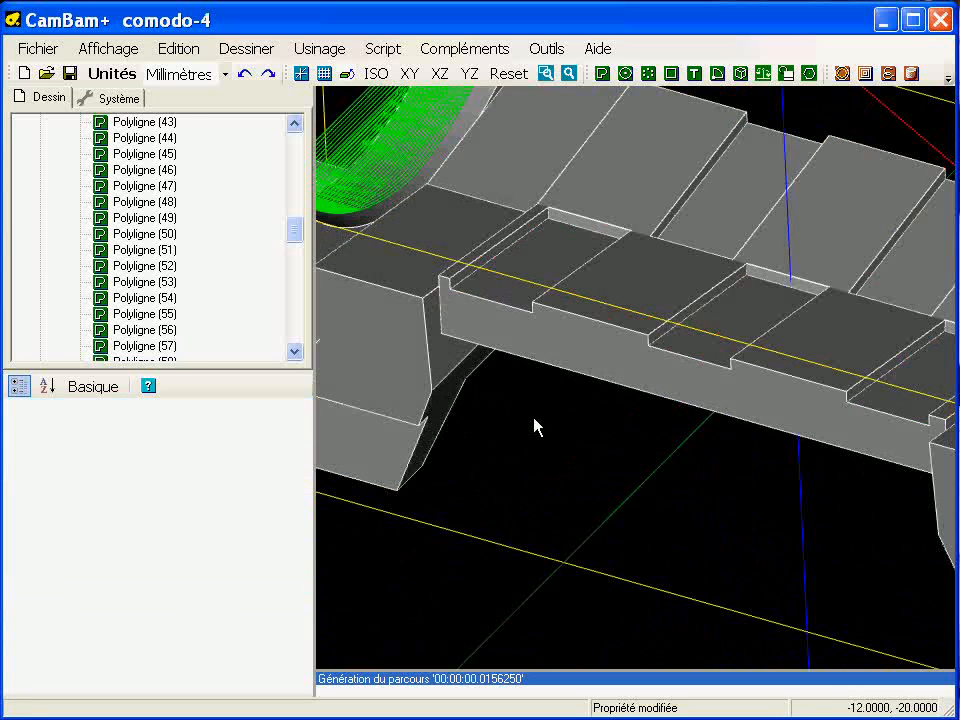
# - Explode the closed polyline outlining the raised steps of the central section into separate lines
pyautogui.click(551, 316)
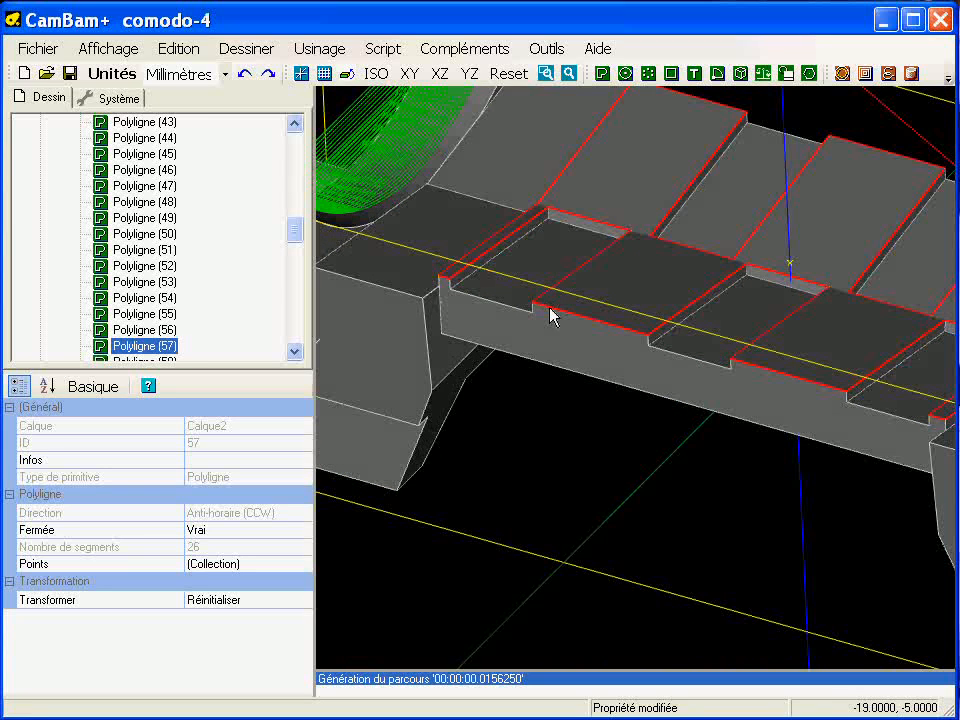
pyautogui.scroll(-3, 551, 316)
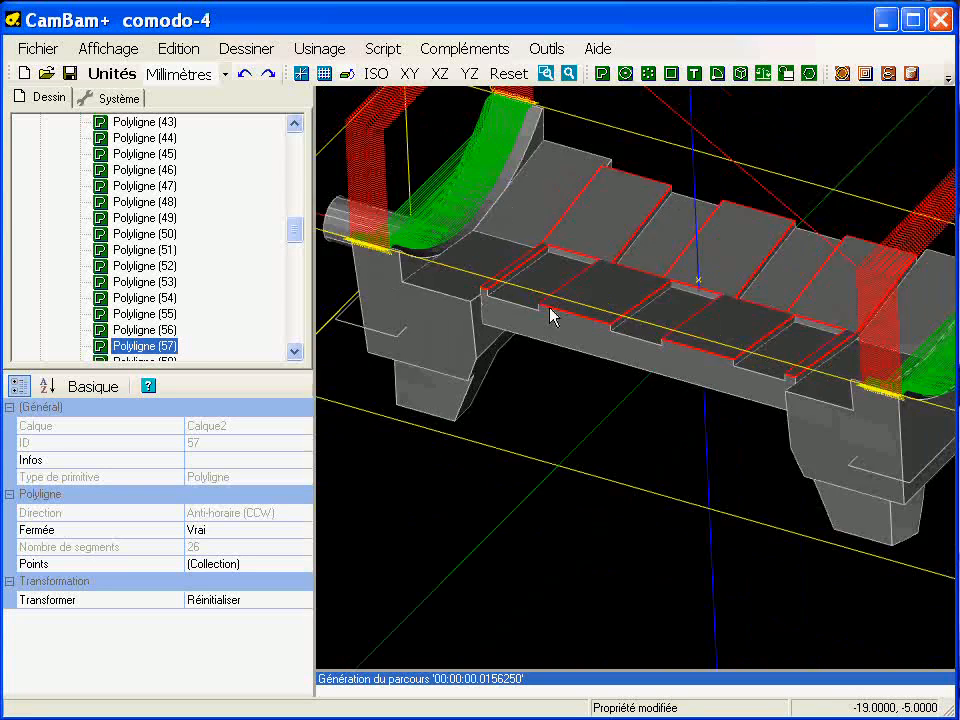
pyautogui.scroll(-3, 550, 309)
pyautogui.rightClick(357, 143)
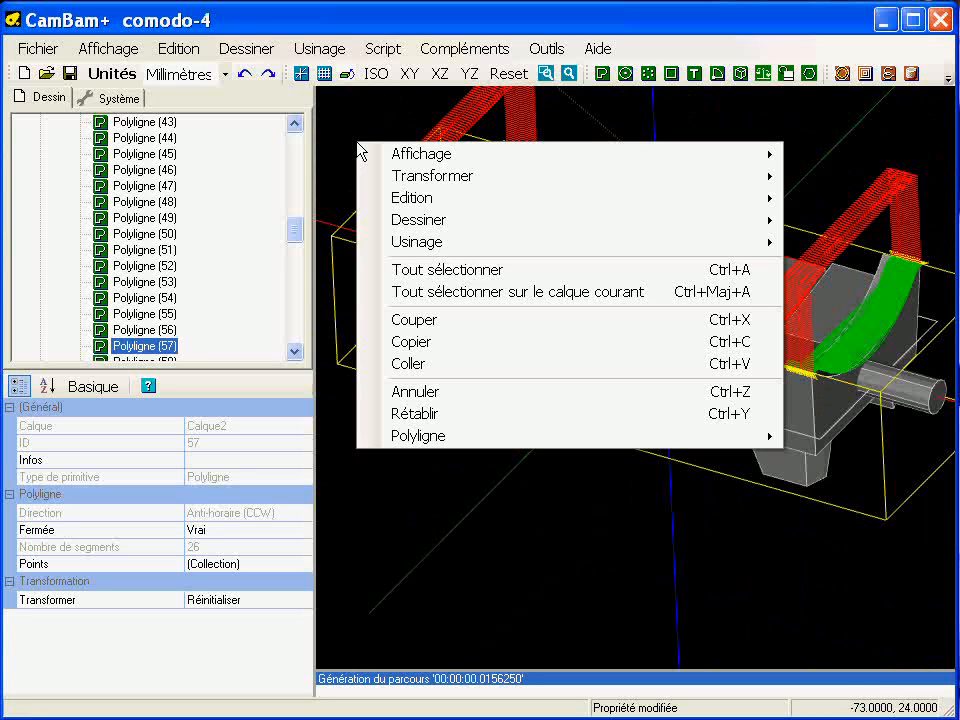
pyautogui.moveTo(388, 180)
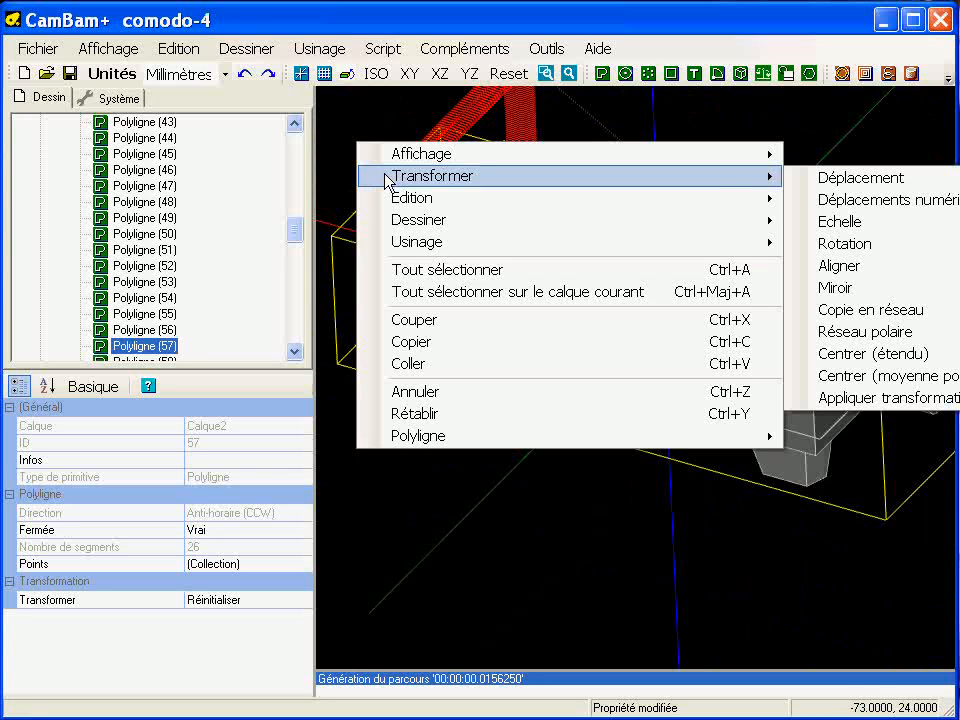
pyautogui.moveTo(490, 204)
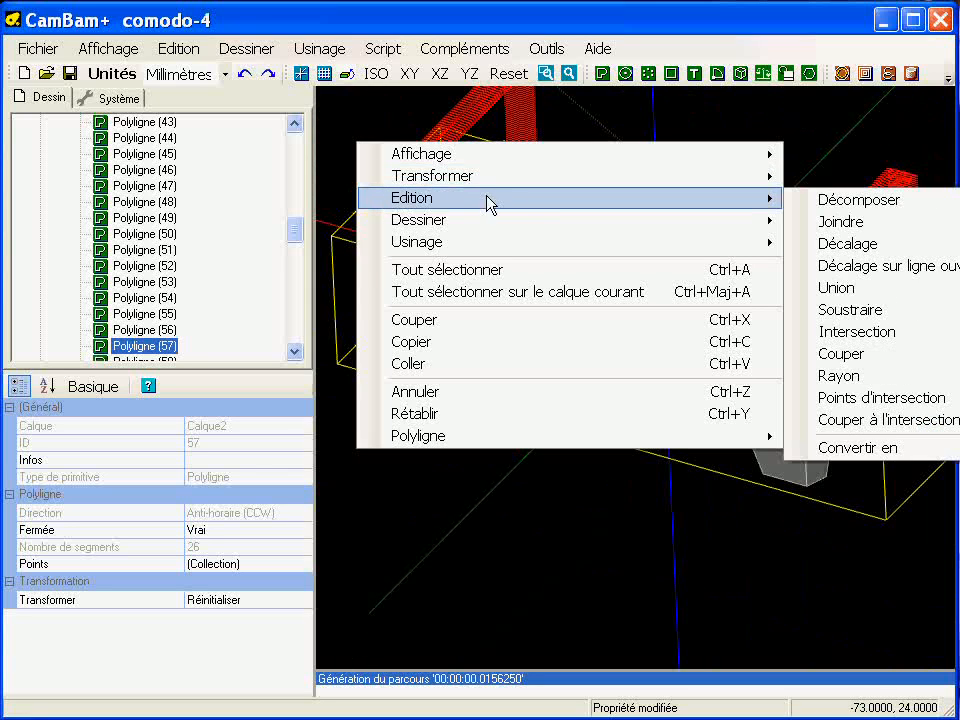
pyautogui.click(810, 200)
pyautogui.click(569, 391)
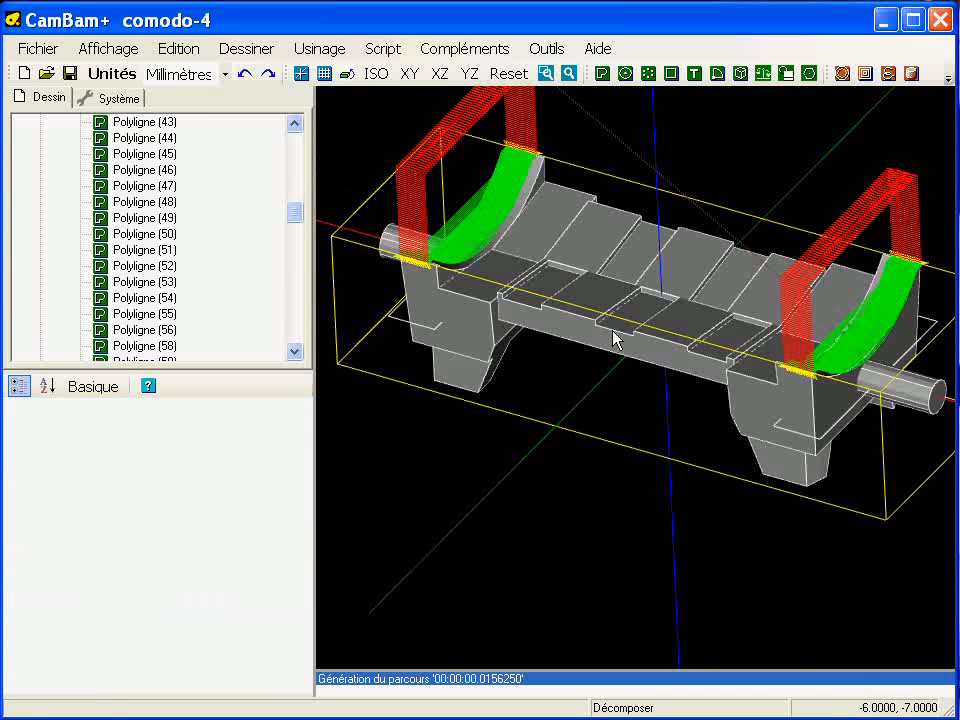
# - Read the point coordinates, including the Z height, of the exploded line on the front edge of the raised step nearest the negative-X cradle
pyautogui.scroll(2, 553, 322)
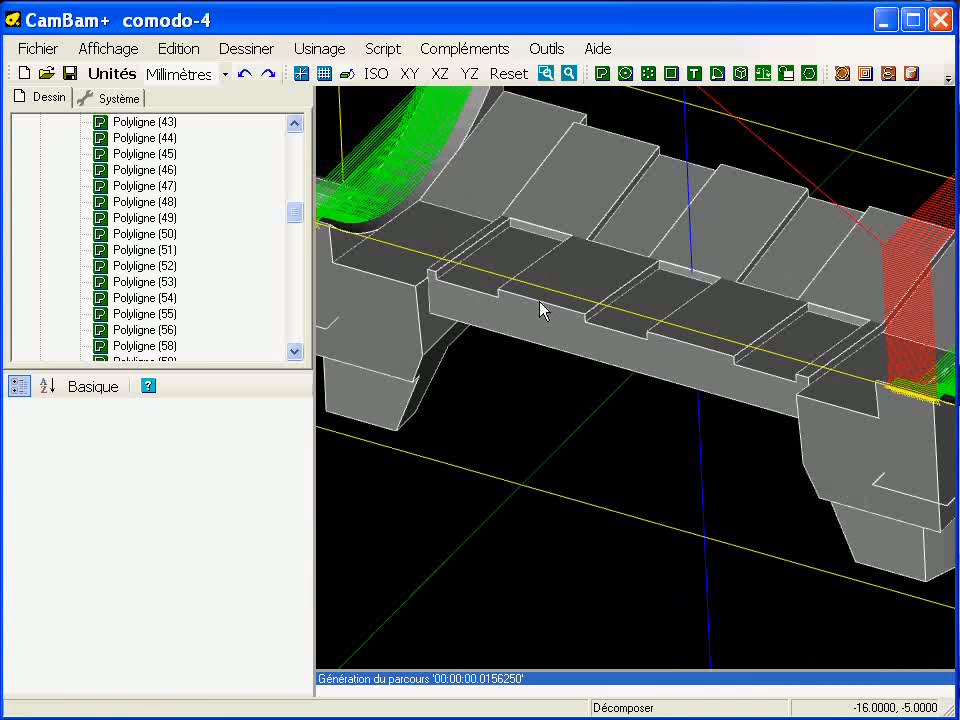
pyautogui.click(539, 303)
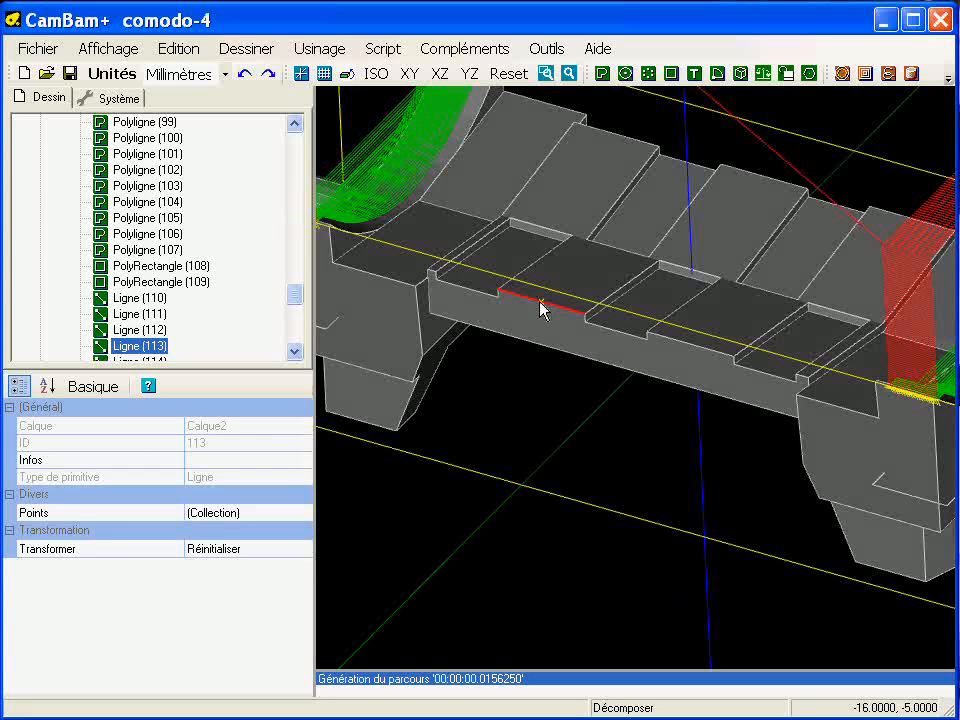
pyautogui.click(298, 516)
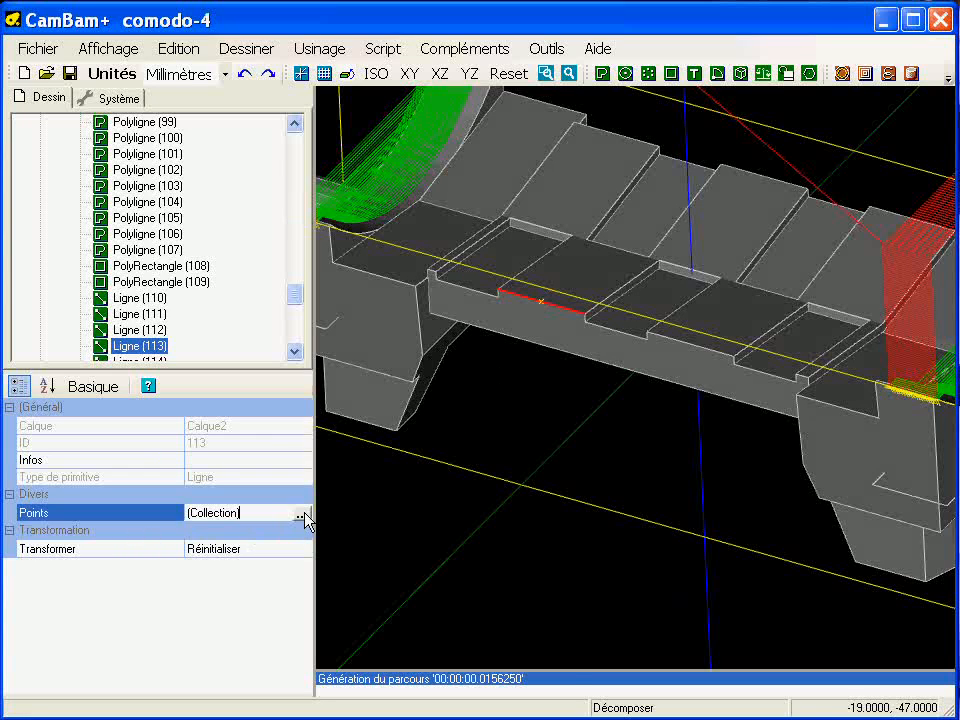
pyautogui.click(302, 514)
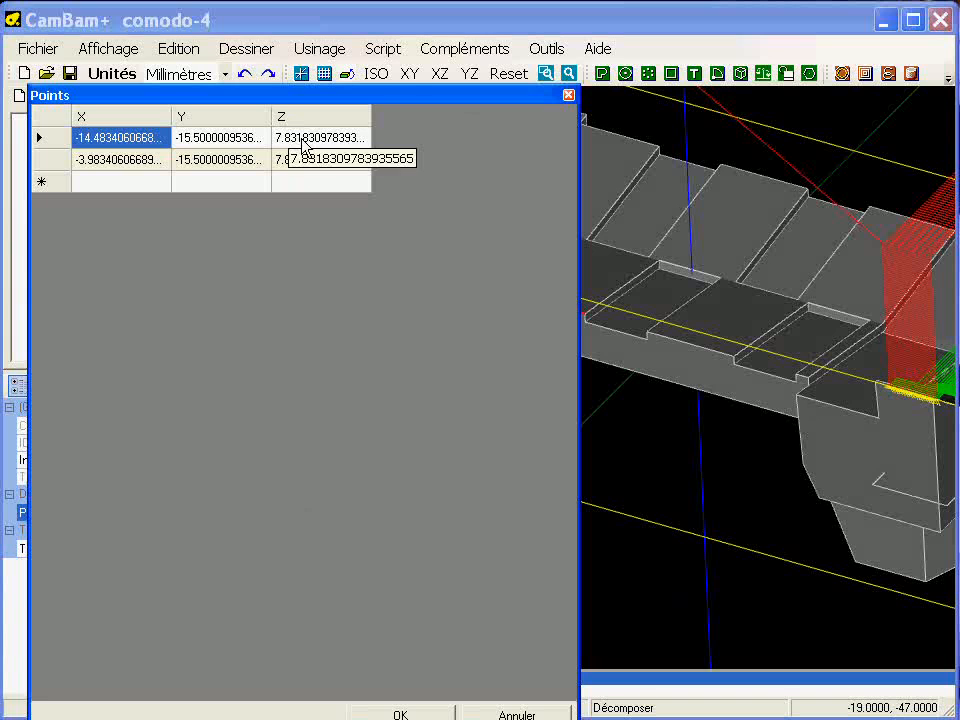
# - Draw a rectangle 66 mm wide and 40 mm high between the two end cradles, with its lower-left corner at -33,-20
pyautogui.click(533, 714)
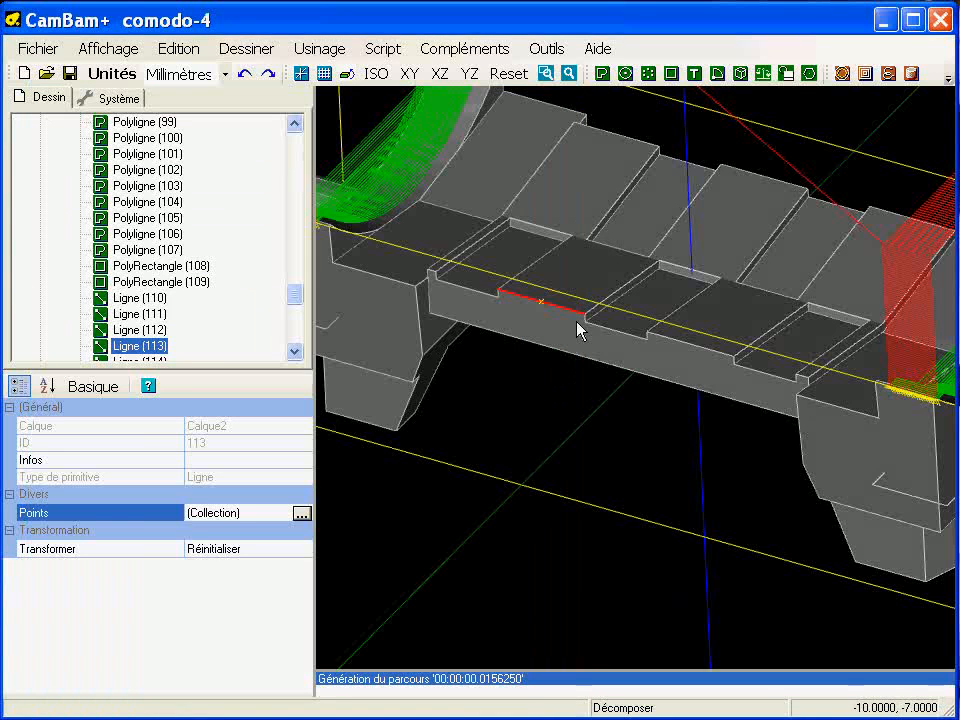
pyautogui.click(549, 397)
pyautogui.keyDown('alt'); pyautogui.doubleClick(550, 398); pyautogui.keyUp('alt')
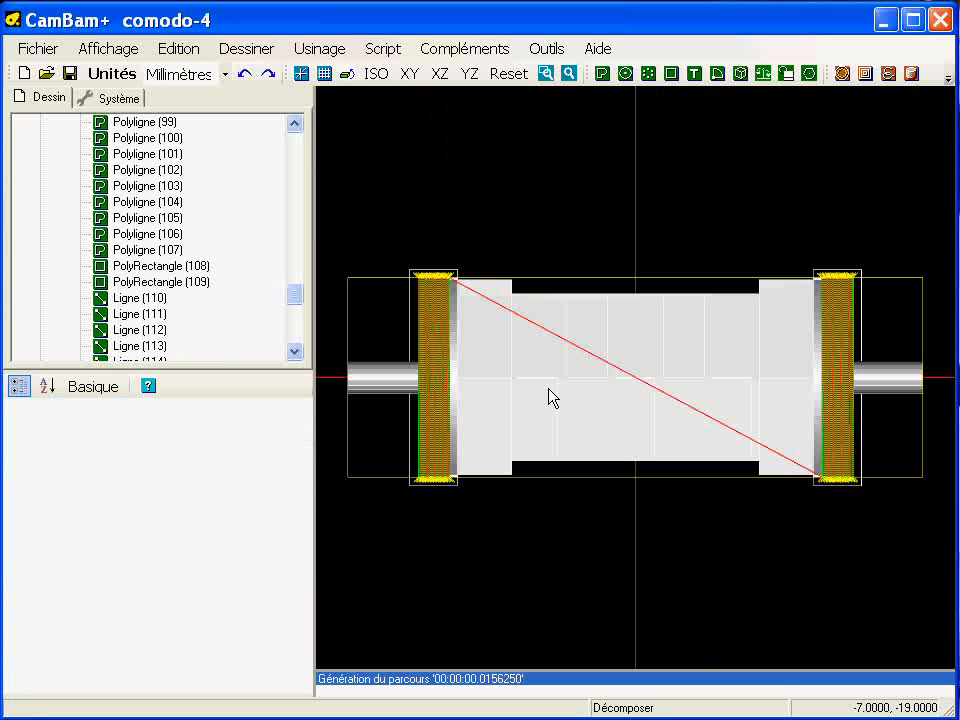
pyautogui.keyDown('alt'); pyautogui.moveTo(568, 407); pyautogui.dragTo(564, 341); pyautogui.keyUp('alt')
pyautogui.moveTo(567, 343); pyautogui.dragTo(568, 375, button='middle')
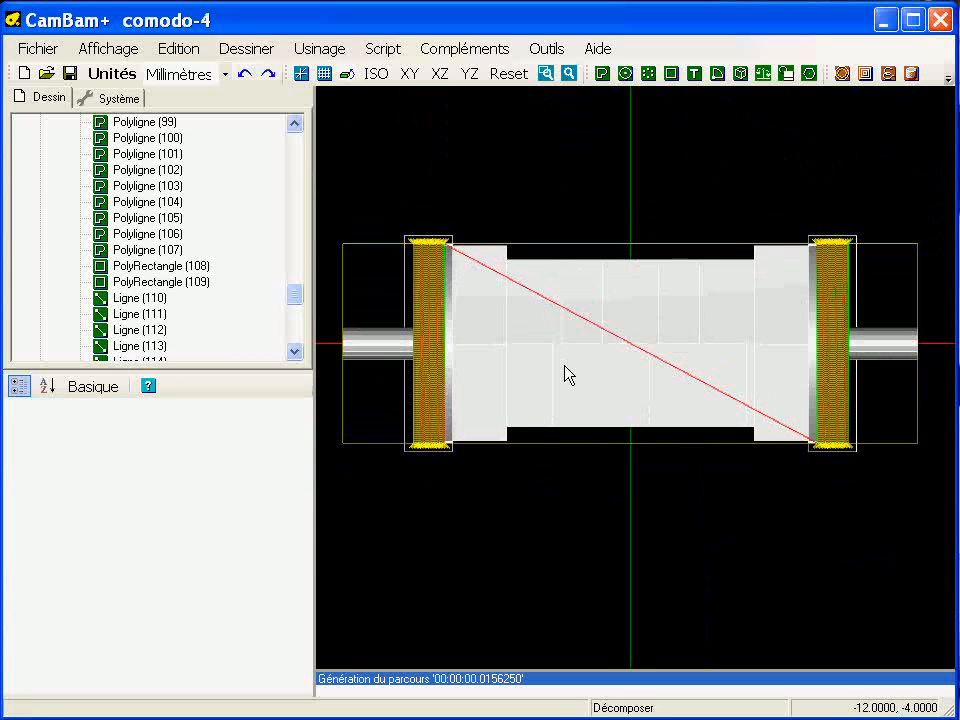
pyautogui.click(672, 74)
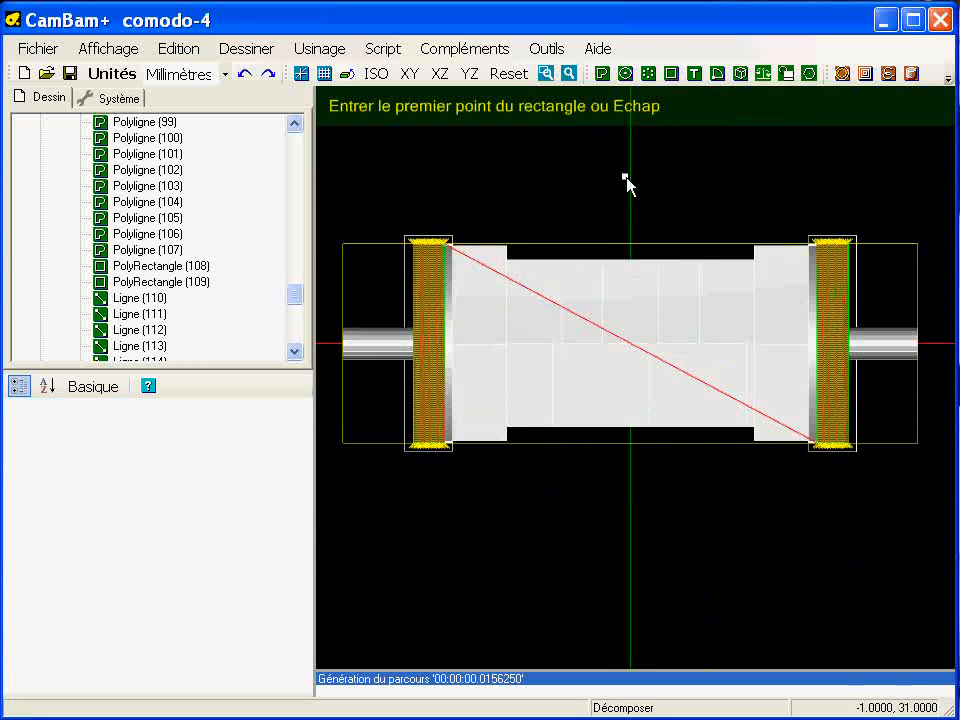
pyautogui.click(453, 240)
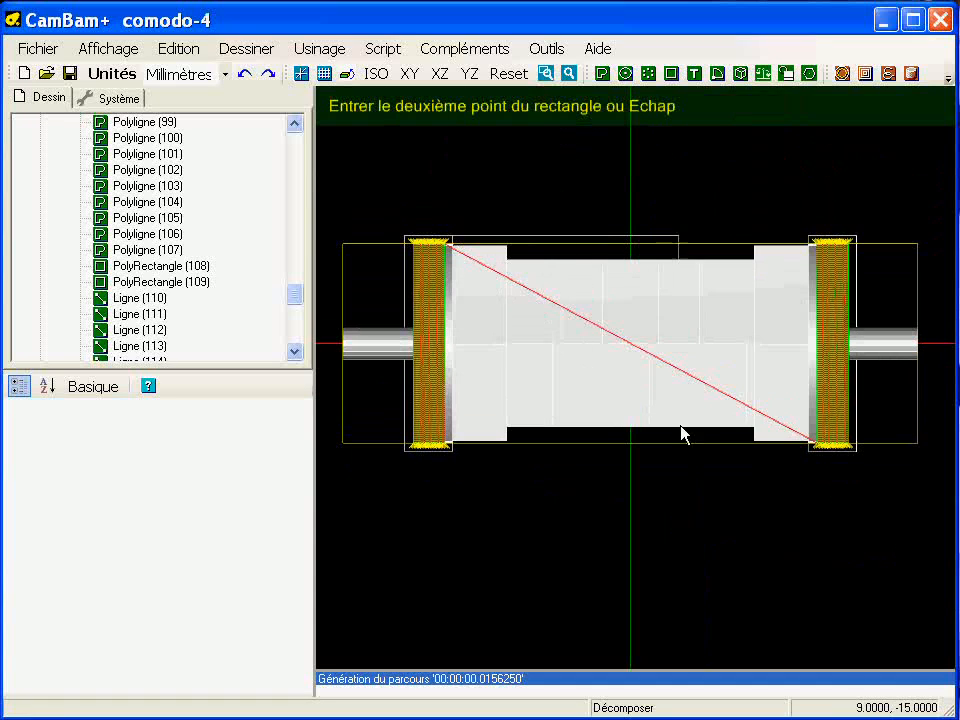
pyautogui.click(809, 455)
# - Create a pocket operation from the new rectangle and apply the copied format of Profilage3D1 to it
pyautogui.keyDown('alt'); pyautogui.moveTo(602, 533); pyautogui.dragTo(631, 374); pyautogui.keyUp('alt')
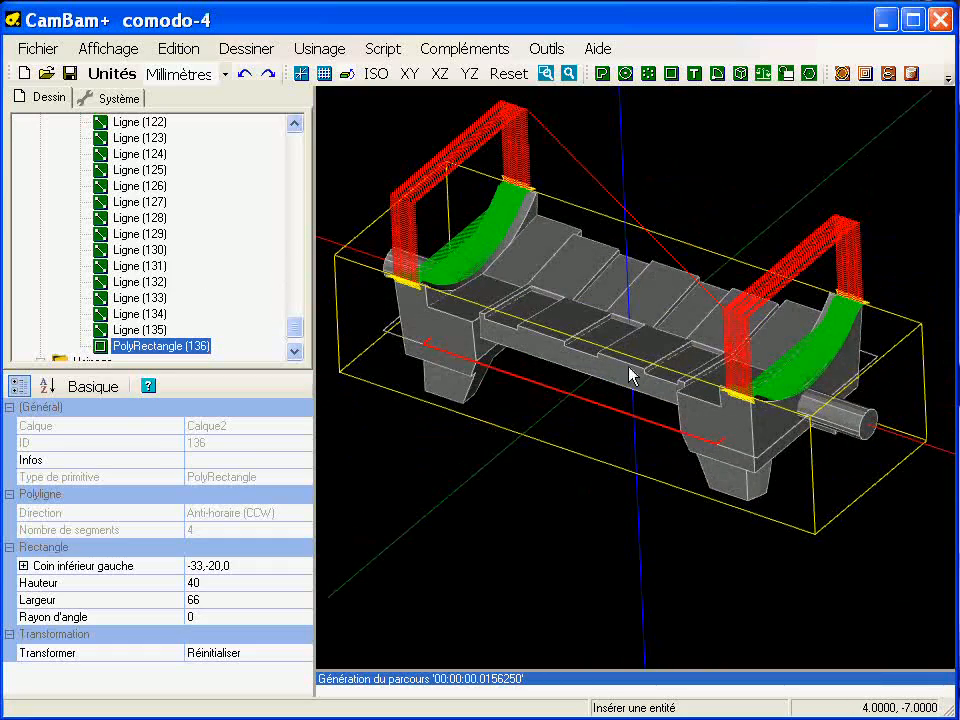
pyautogui.click(866, 74)
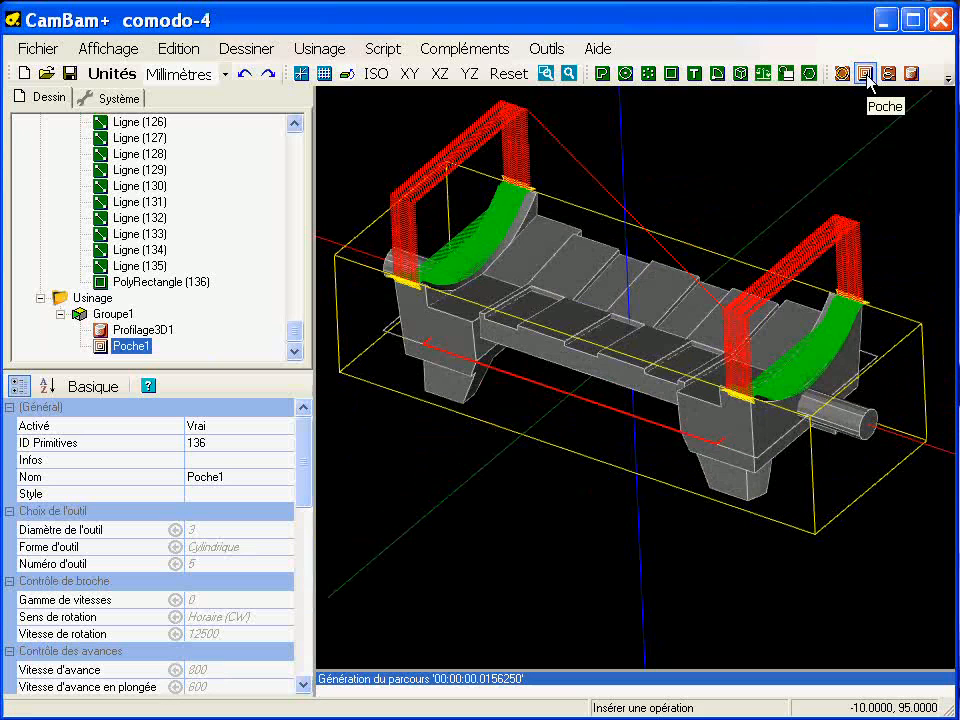
pyautogui.click(136, 333)
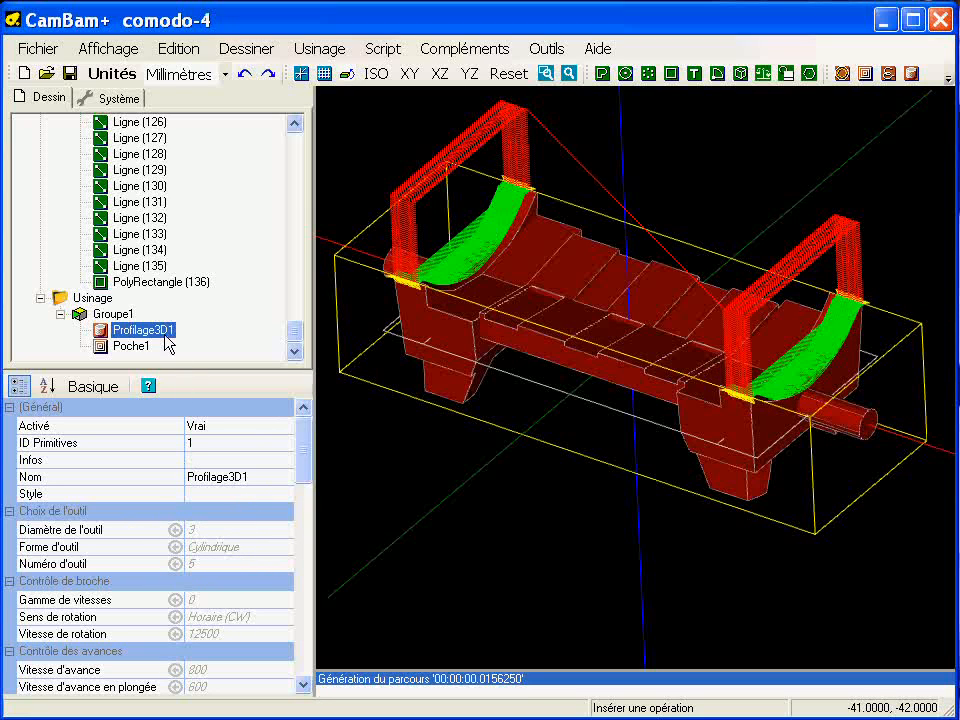
pyautogui.rightClick(166, 327)
pyautogui.click(266, 536)
pyautogui.rightClick(138, 346)
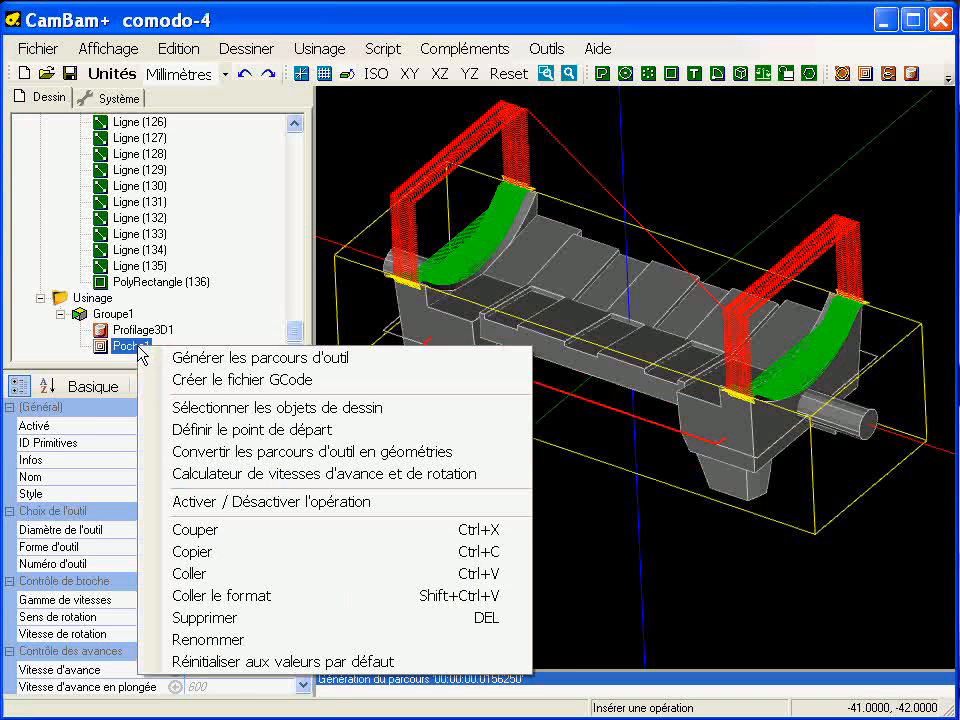
pyautogui.click(252, 598)
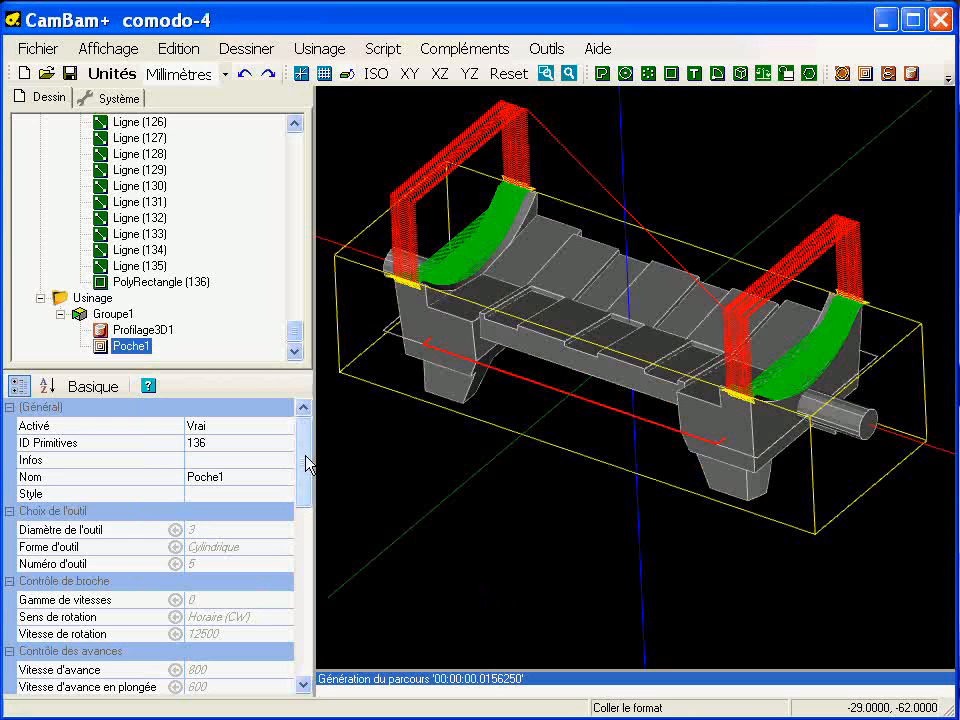
# - Check the pocket's clearance plane and final depth, and read the Z coordinate of the line on the raised step's front edge
pyautogui.scroll(-2, 265, 472)
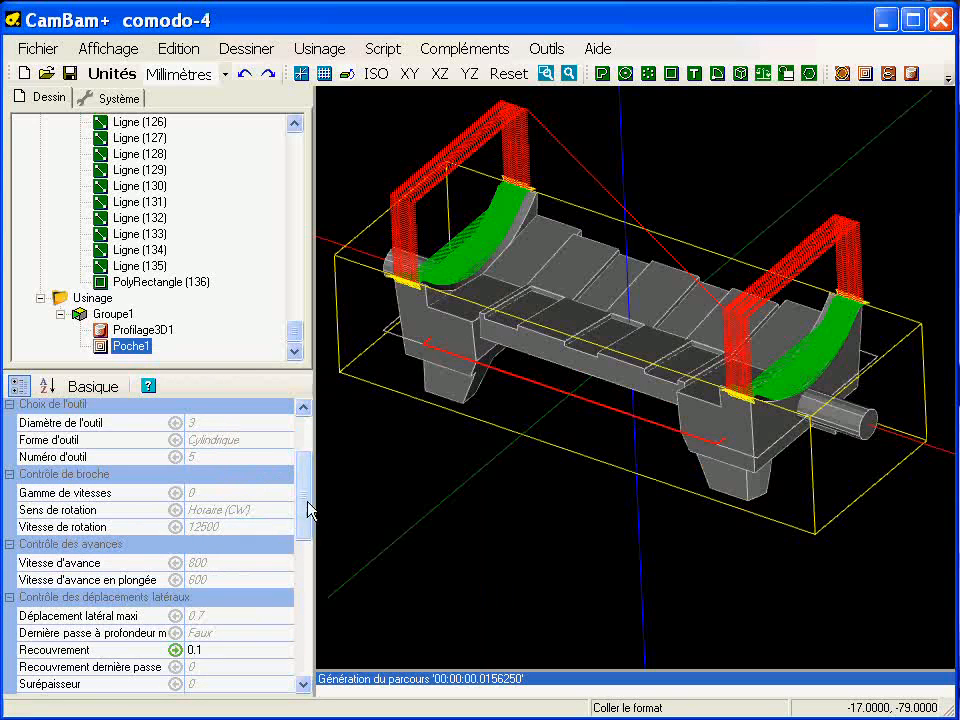
pyautogui.moveTo(308, 500); pyautogui.dragTo(307, 563)
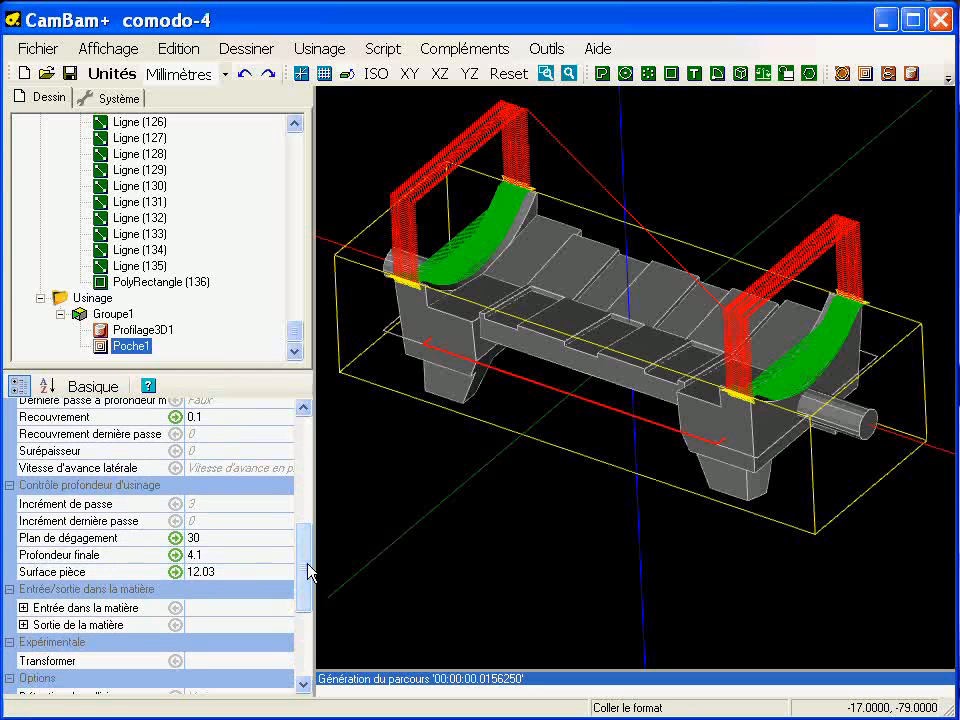
pyautogui.click(221, 540)
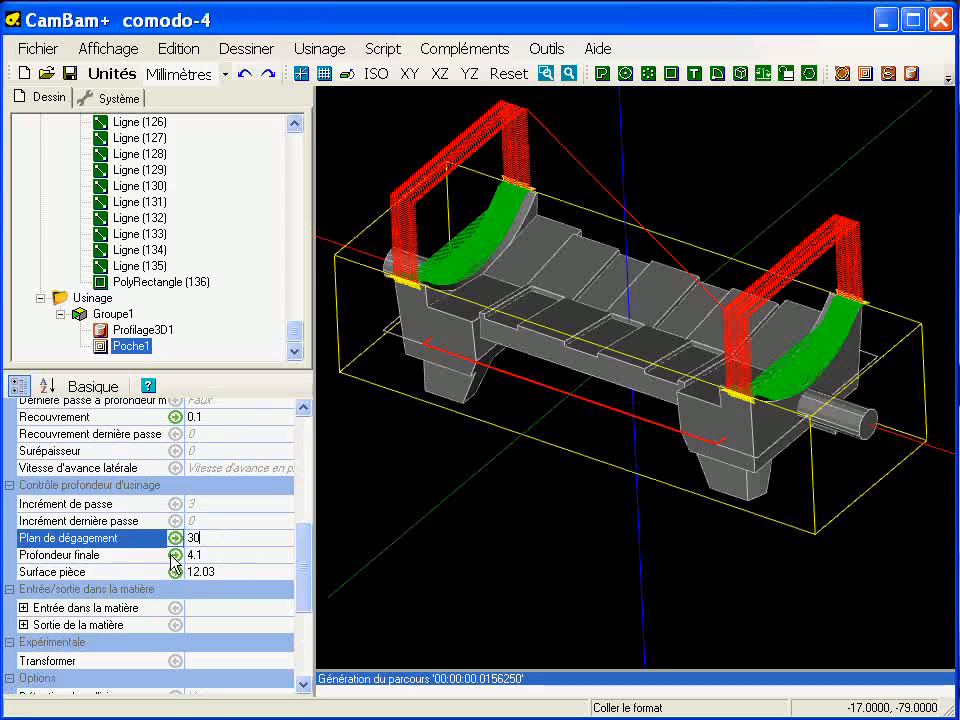
pyautogui.click(226, 555)
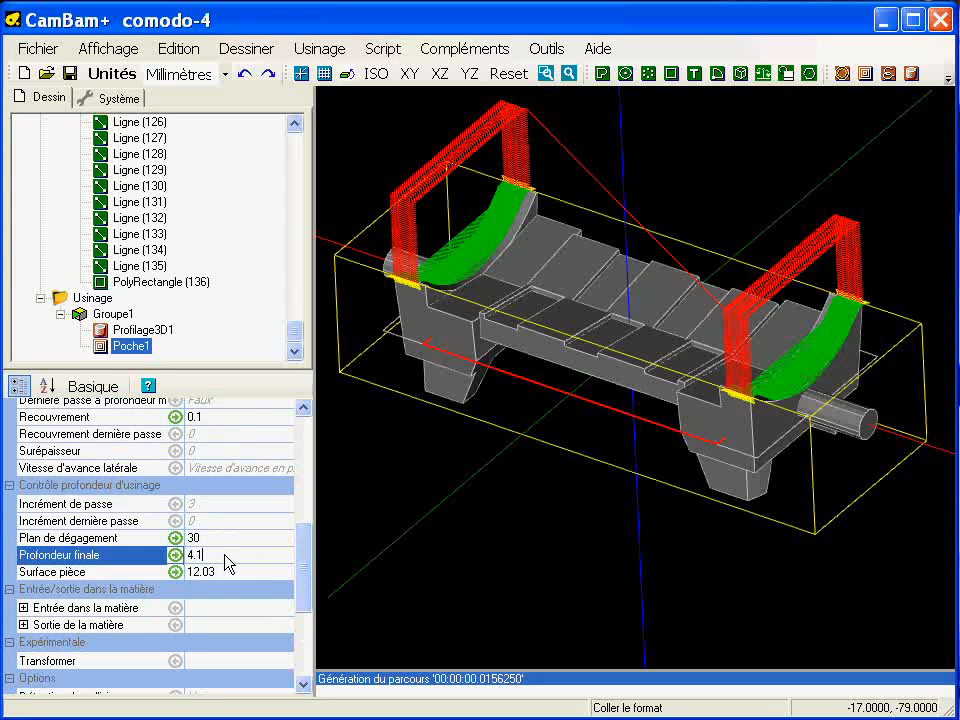
pyautogui.click(540, 341)
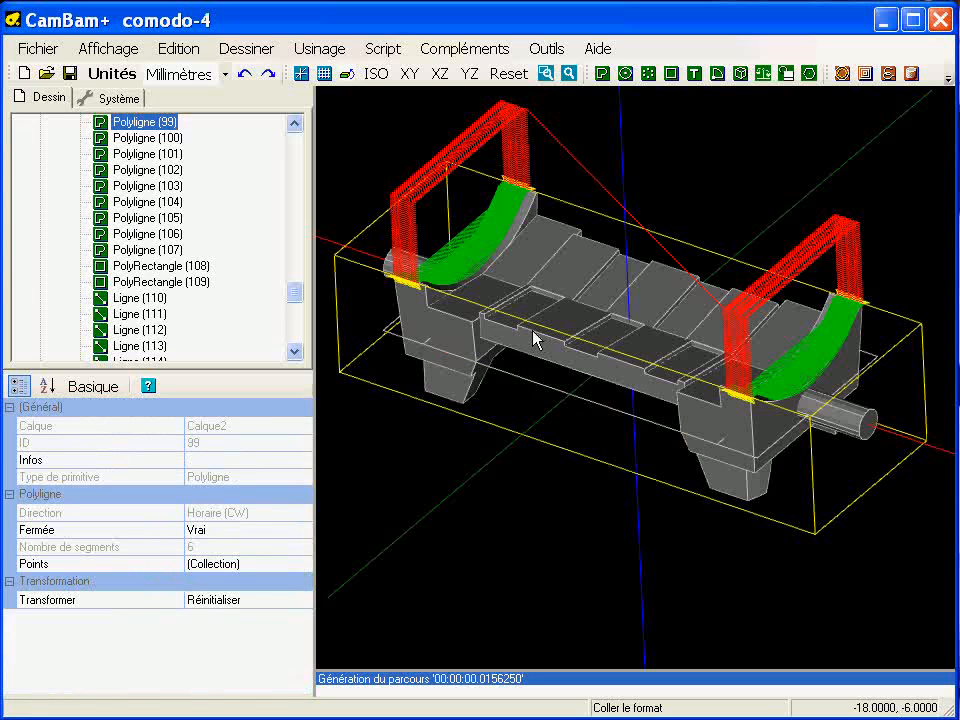
pyautogui.doubleClick(534, 338)
pyautogui.scroll(5, 534, 338)
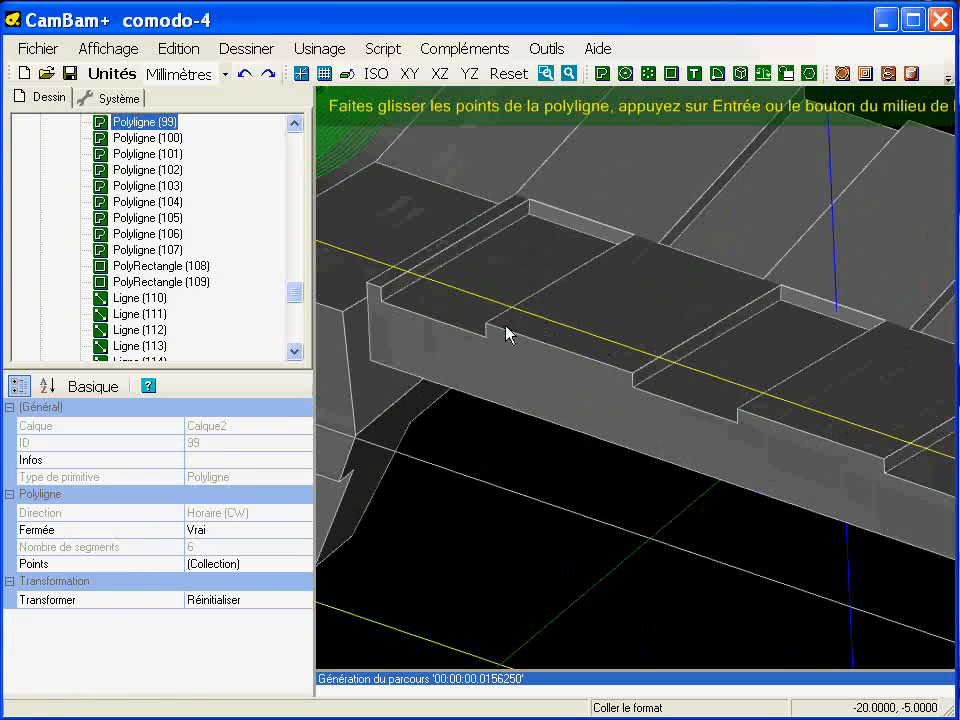
pyautogui.middleClick(495, 329)
pyautogui.click(504, 336)
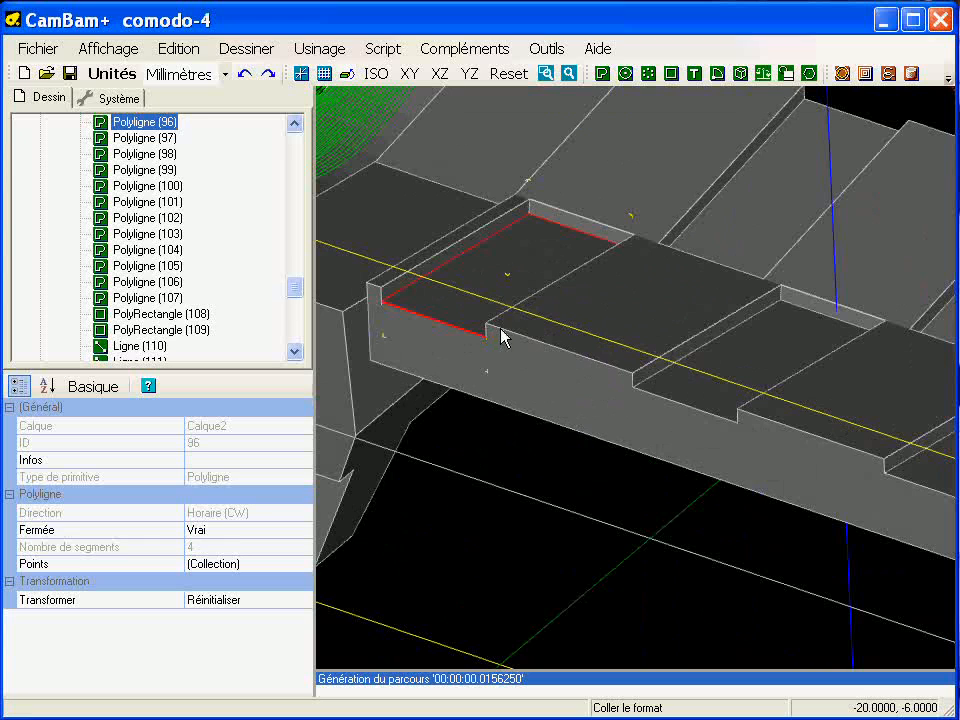
pyautogui.click(512, 334)
pyautogui.click(300, 513)
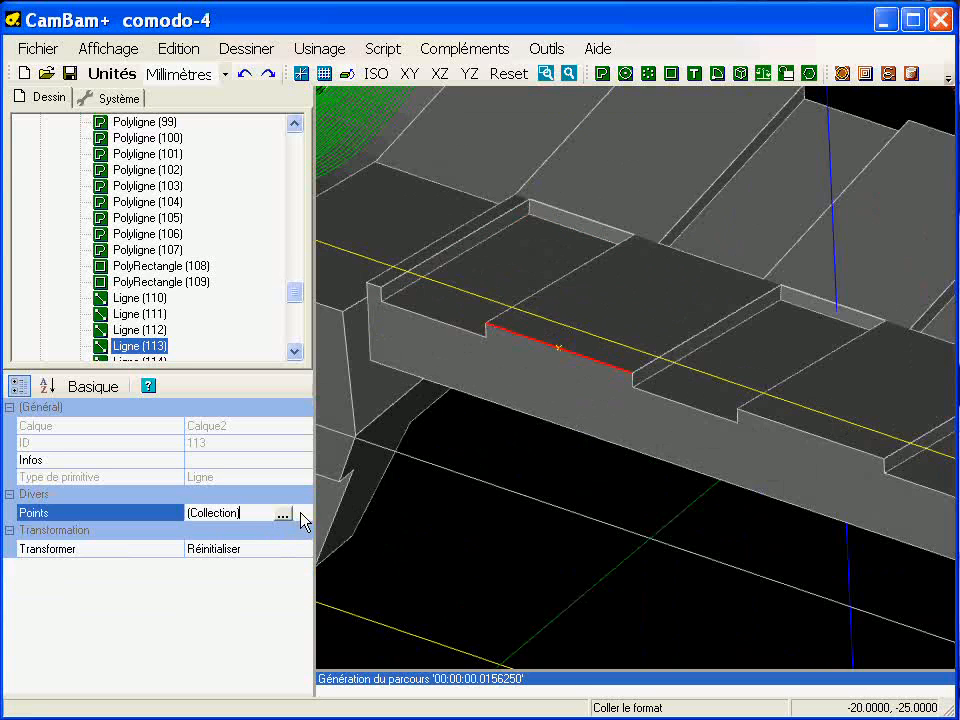
pyautogui.click(294, 516)
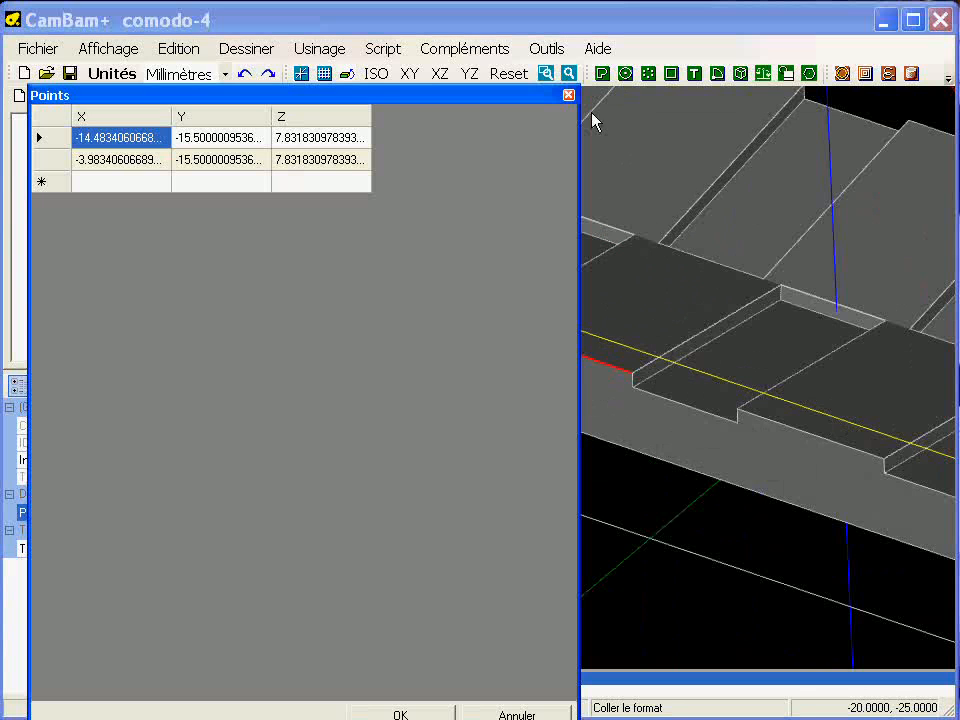
pyautogui.click(569, 96)
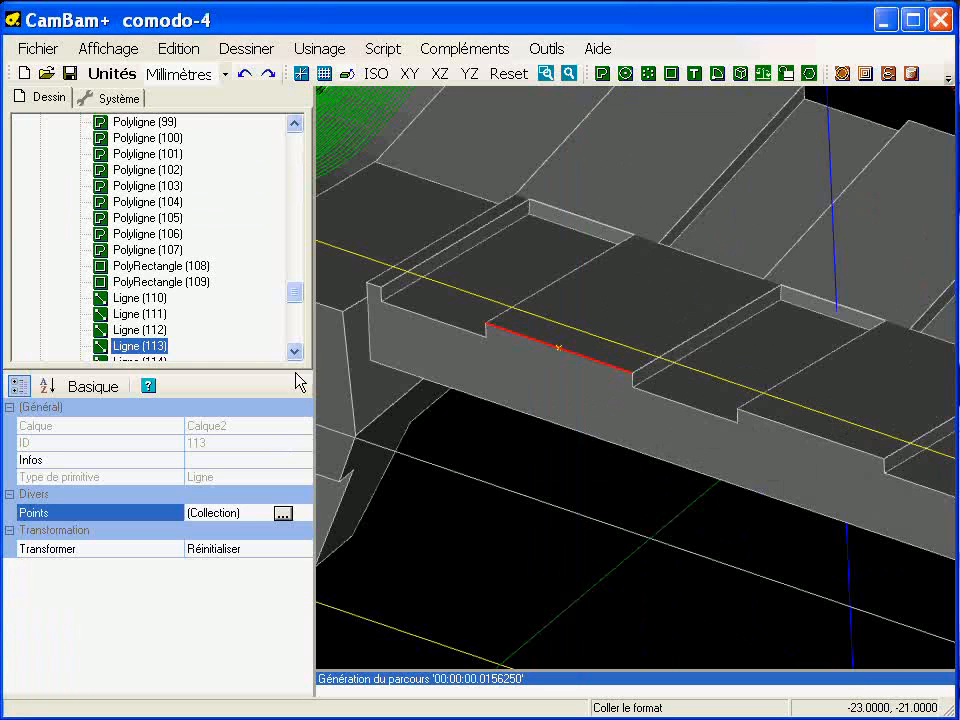
# - Set the final depth of the Poche1 pocket operation to 7.8
pyautogui.moveTo(300, 296); pyautogui.dragTo(296, 332)
pyautogui.click(131, 346)
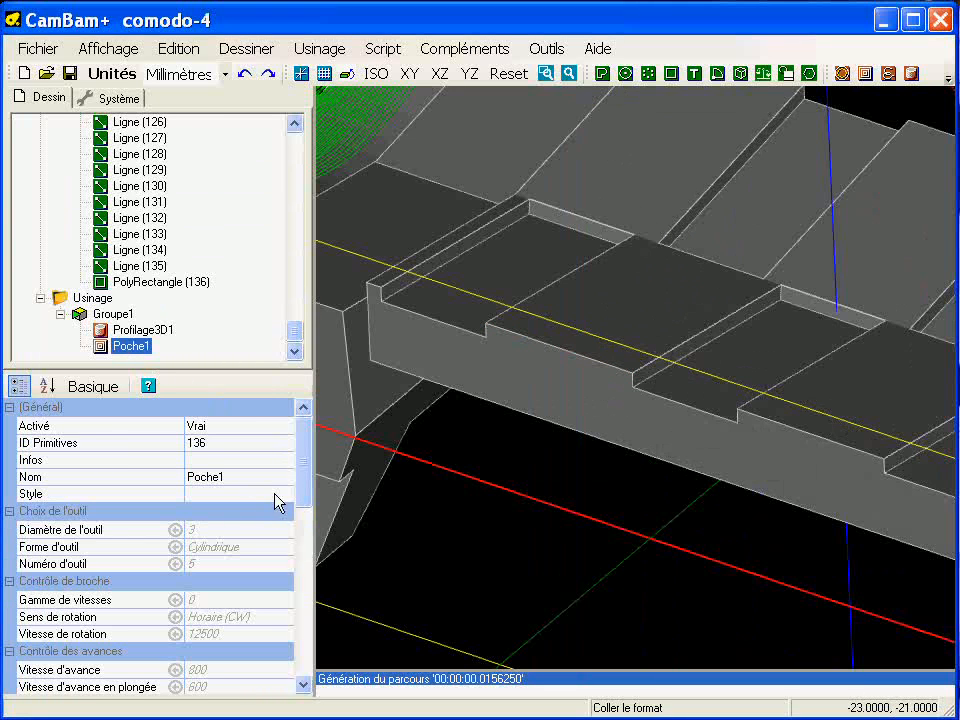
pyautogui.scroll(-1, 305, 481)
pyautogui.moveTo(305, 481); pyautogui.dragTo(306, 593)
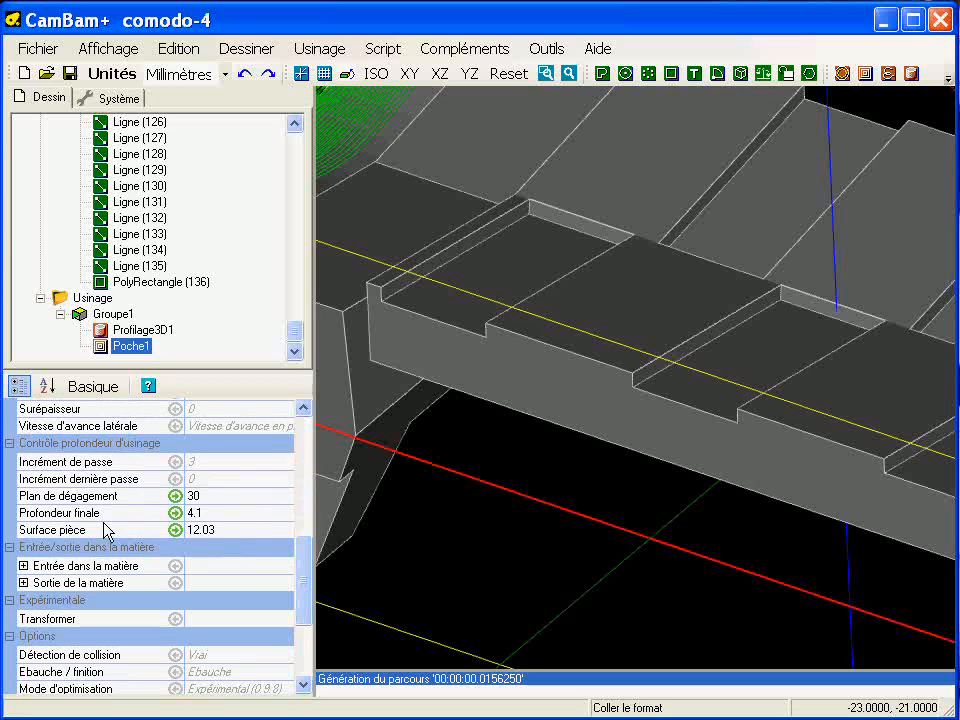
pyautogui.click(221, 514)
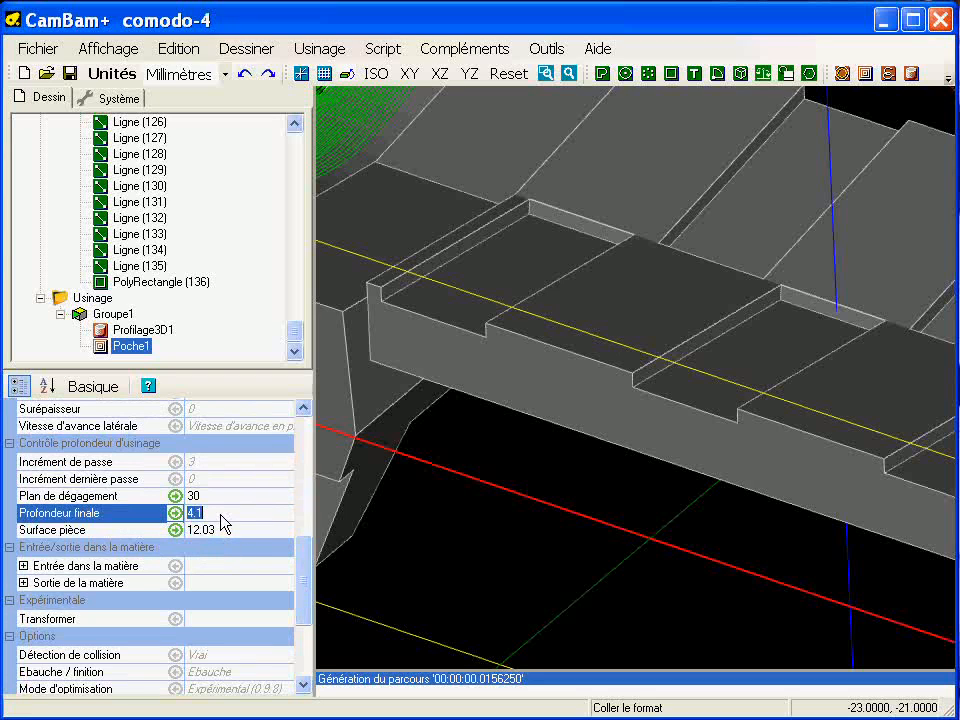
pyautogui.write('7.8')
pyautogui.press('Return')
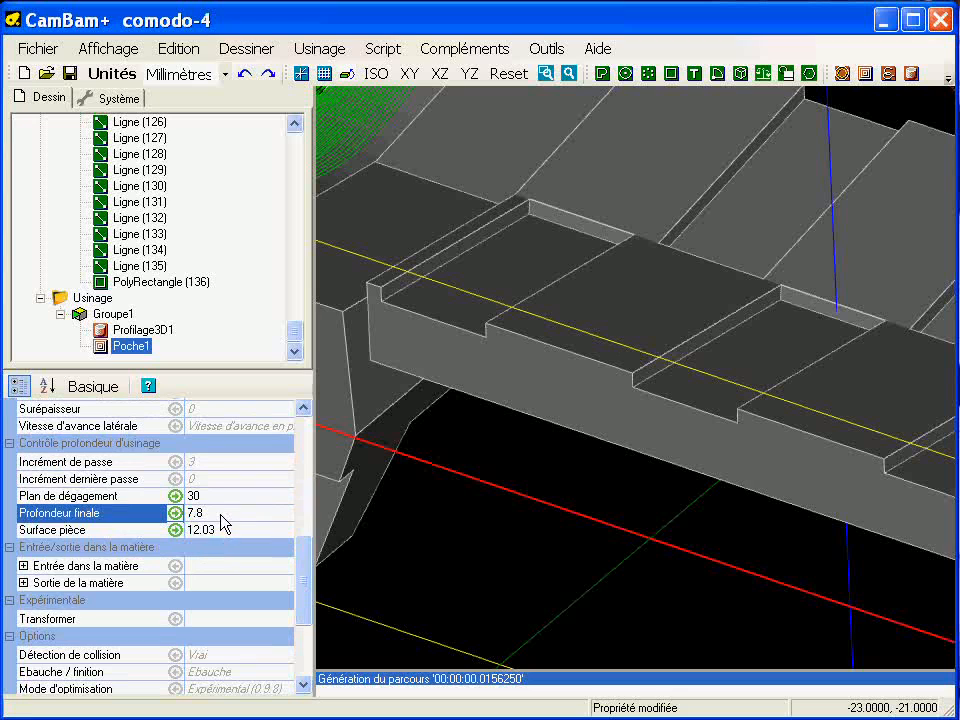
# - Generate the toolpath of the Poche1 pocket operation
pyautogui.scroll(-3, 566, 325)
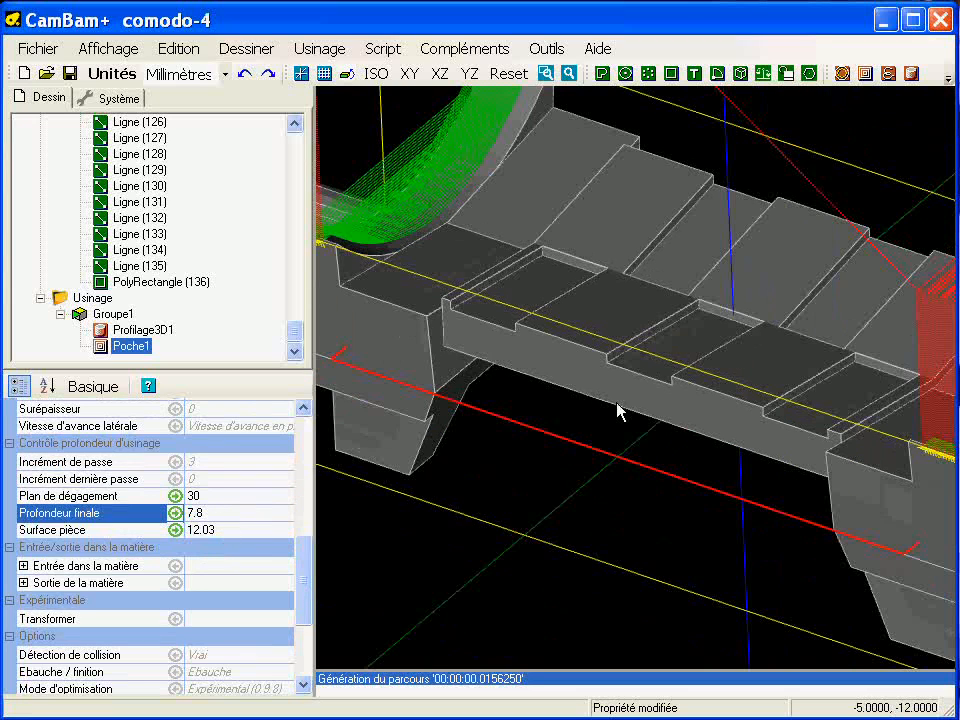
pyautogui.moveTo(617, 403); pyautogui.dragTo(564, 369, button='middle')
pyautogui.scroll(-1, 564, 369)
pyautogui.rightClick(139, 346)
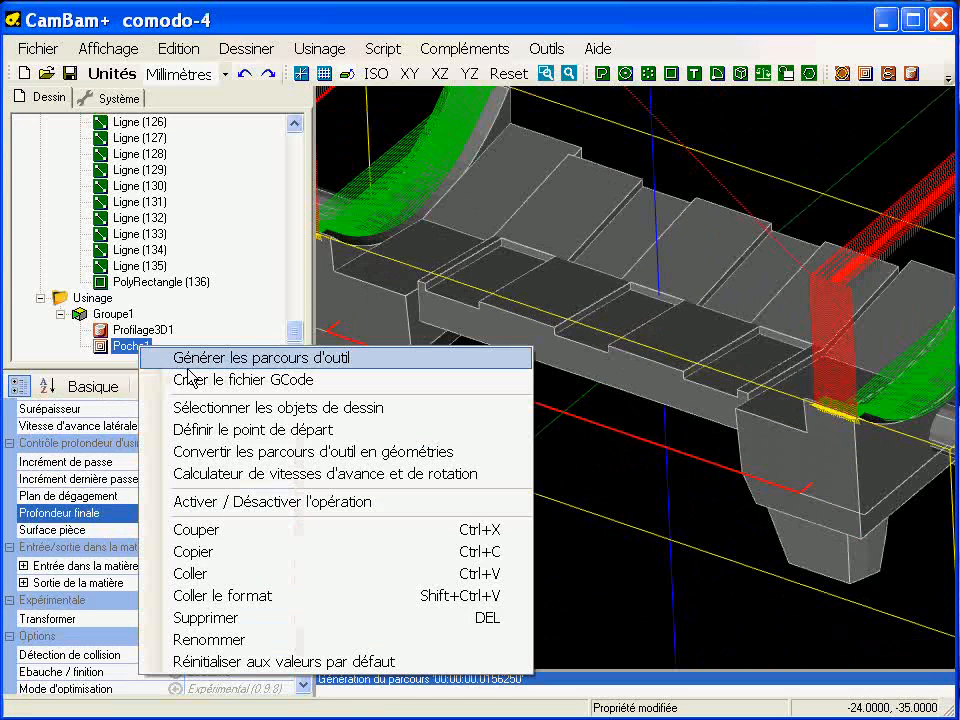
pyautogui.click(188, 362)
# - Examine the pocket toolpath over the central section in 3D, from above and from the side
pyautogui.keyDown('alt'); pyautogui.moveTo(519, 380); pyautogui.dragTo(534, 259); pyautogui.keyUp('alt')
pyautogui.keyDown('alt'); pyautogui.moveTo(514, 376); pyautogui.dragTo(417, 252); pyautogui.keyUp('alt')
pyautogui.keyDown('alt'); pyautogui.doubleClick(458, 276); pyautogui.keyUp('alt')
pyautogui.moveTo(415, 339); pyautogui.dragTo(496, 283, button='middle')
pyautogui.scroll(5, 497, 284)
pyautogui.scroll(3, 540, 310)
pyautogui.keyDown('alt'); pyautogui.moveTo(619, 364); pyautogui.dragTo(619, 242); pyautogui.keyUp('alt')
pyautogui.scroll(-8, 655, 390)
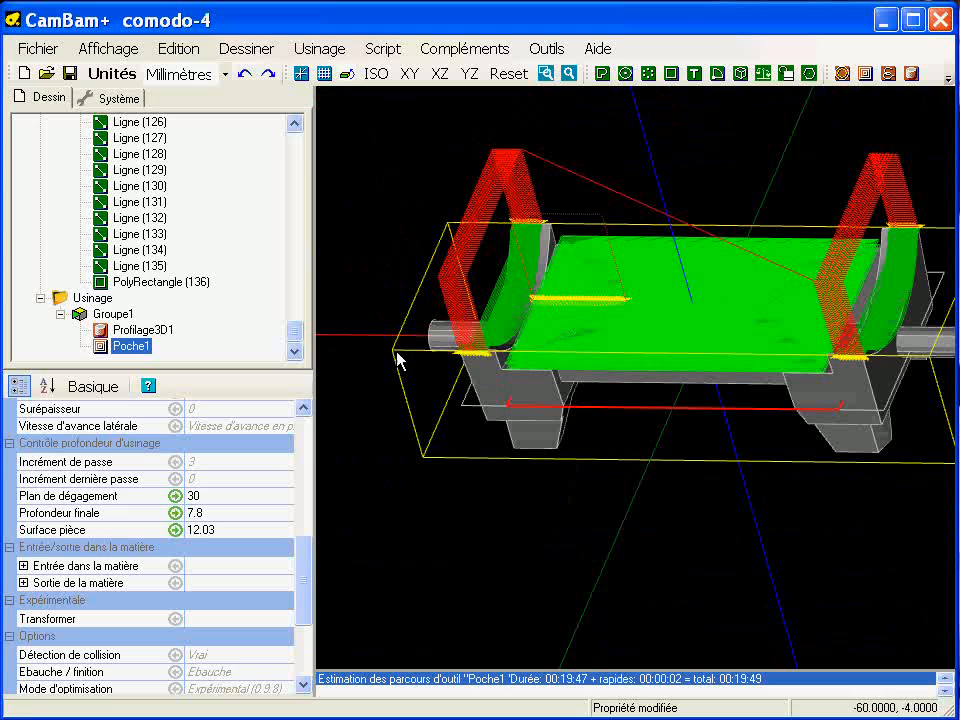
# - Save the drawing as comodo-4.cb and export all machining to comodo-4.nc, overwriting the existing file without recalculating the toolpaths
pyautogui.click(71, 74)
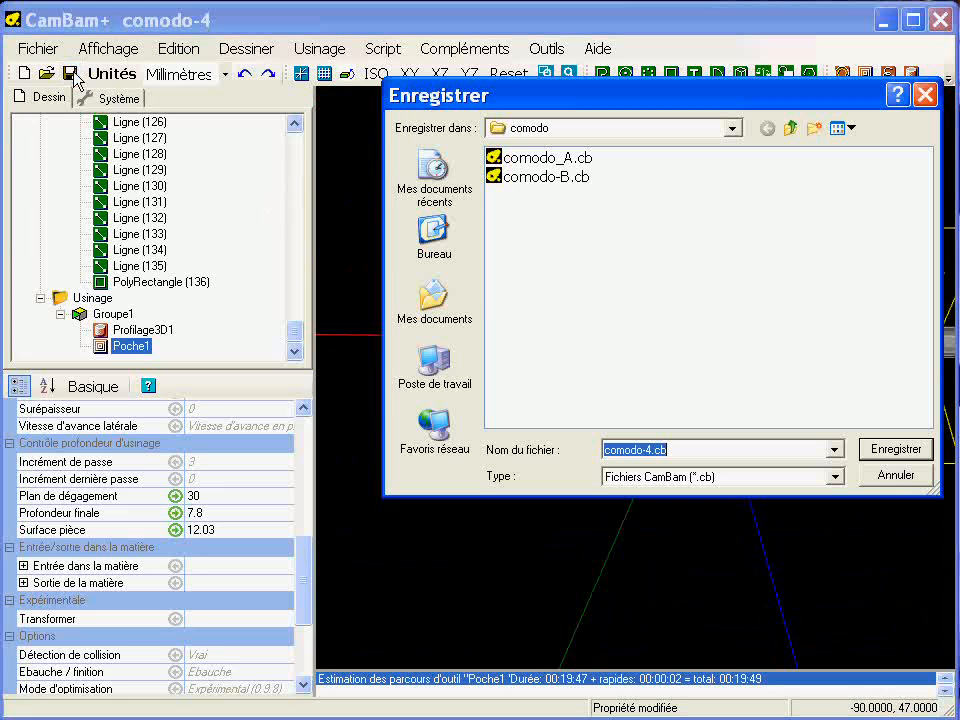
pyautogui.click(896, 449)
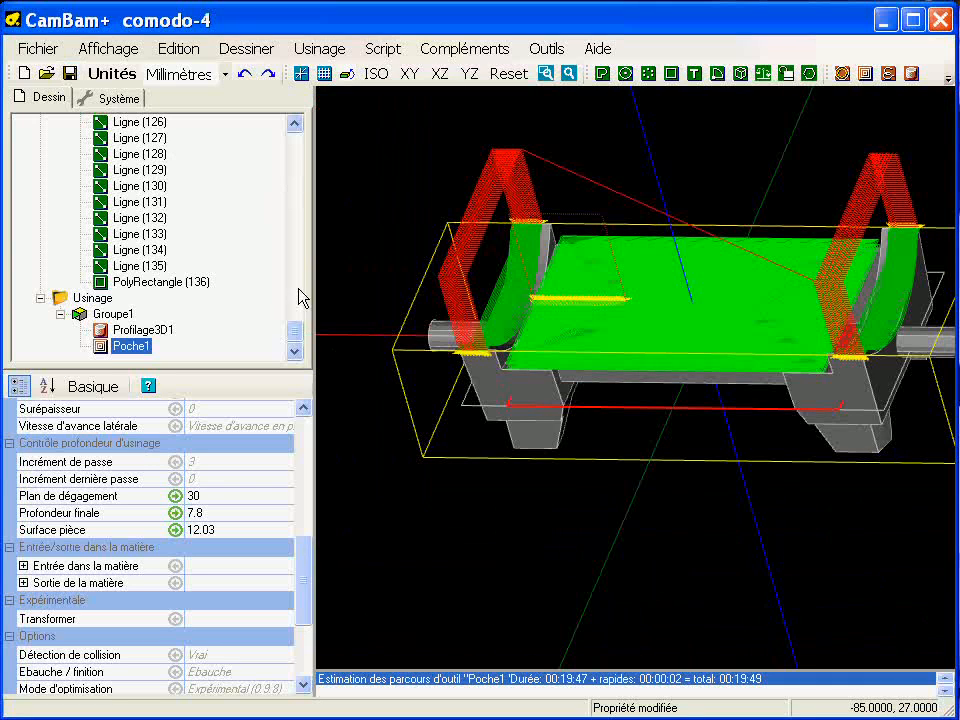
pyautogui.rightClick(91, 300)
pyautogui.click(153, 336)
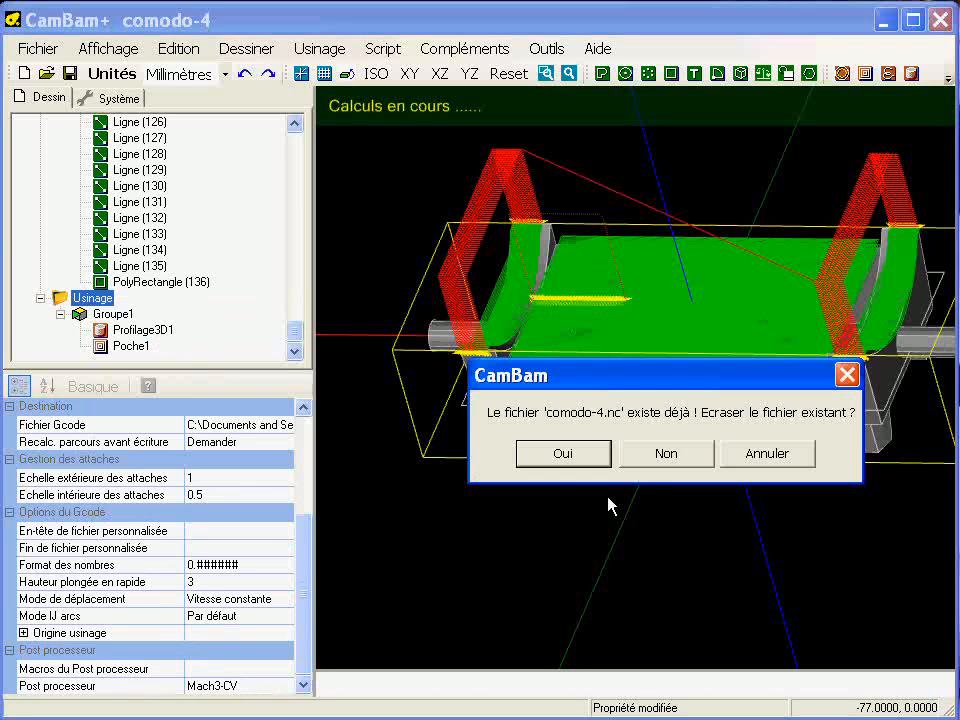
pyautogui.click(596, 458)
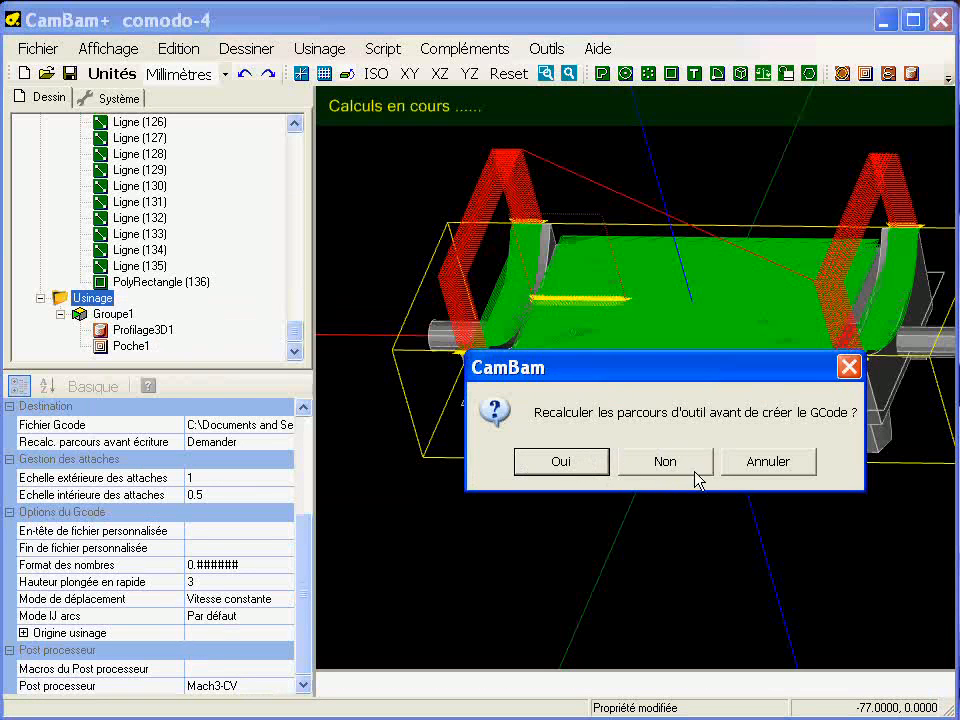
pyautogui.click(667, 462)
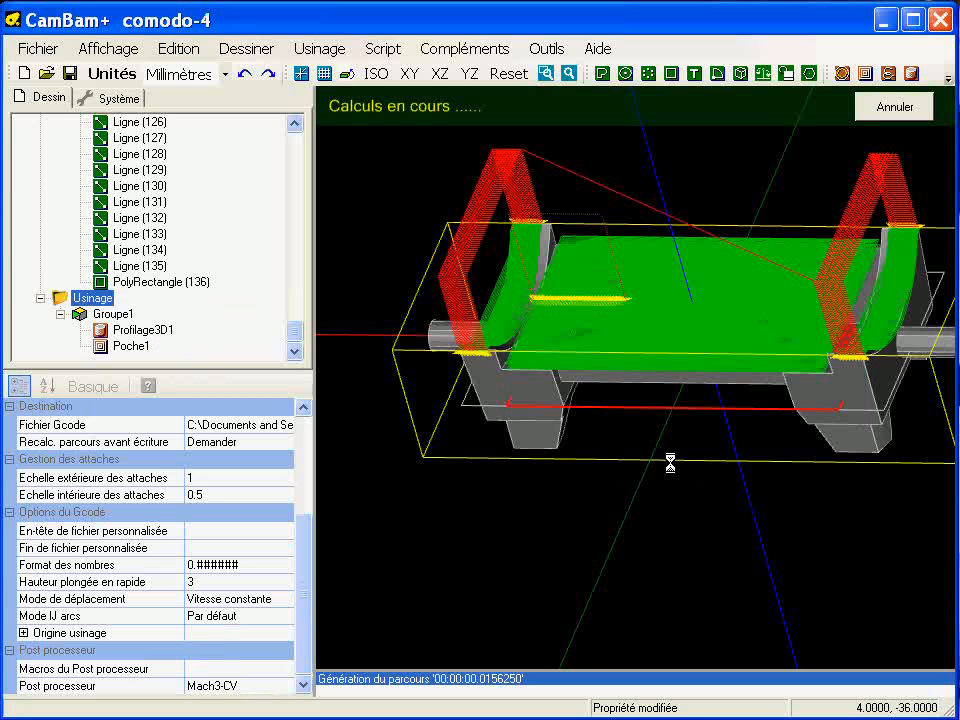
# - Send the G-code to CutViewer Mill and run the complete machining simulation in the top view
pyautogui.click(546, 50)
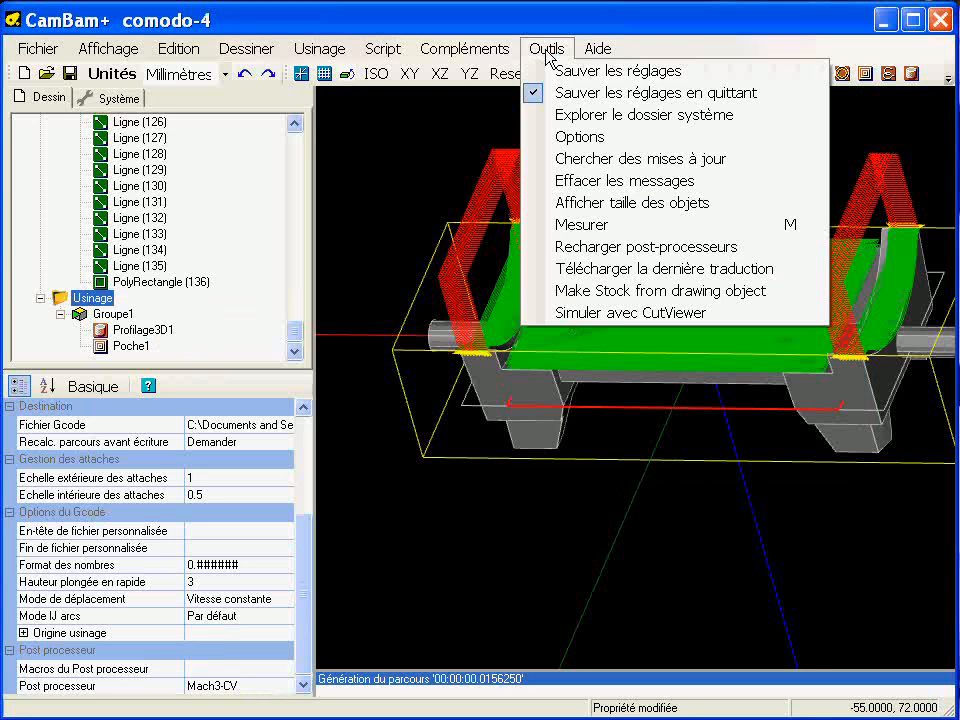
pyautogui.click(588, 313)
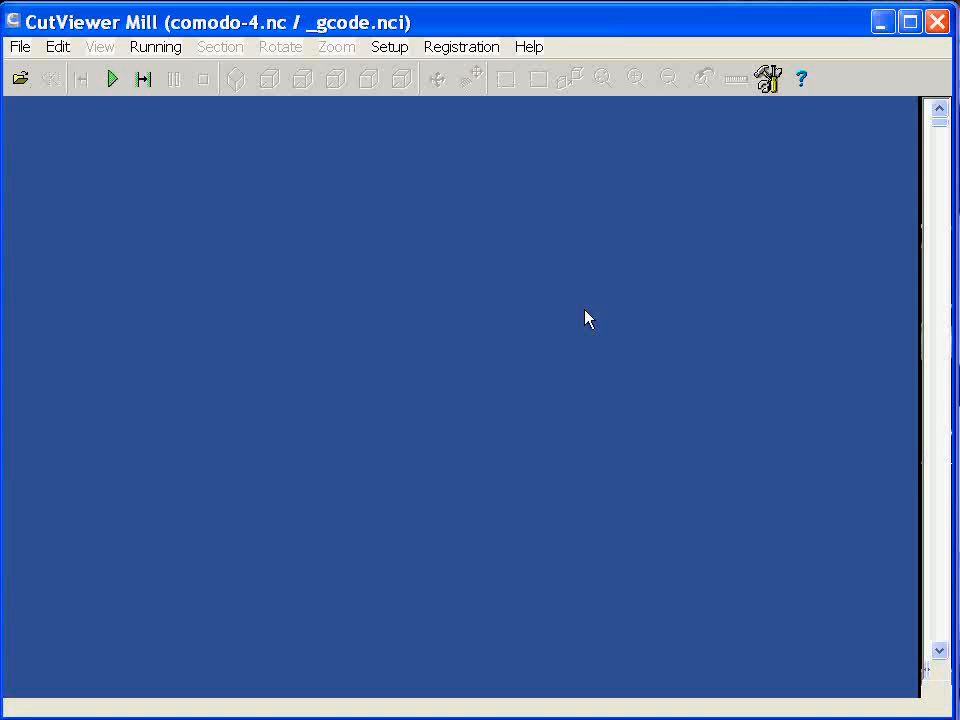
pyautogui.click(302, 78)
pyautogui.click(112, 78)
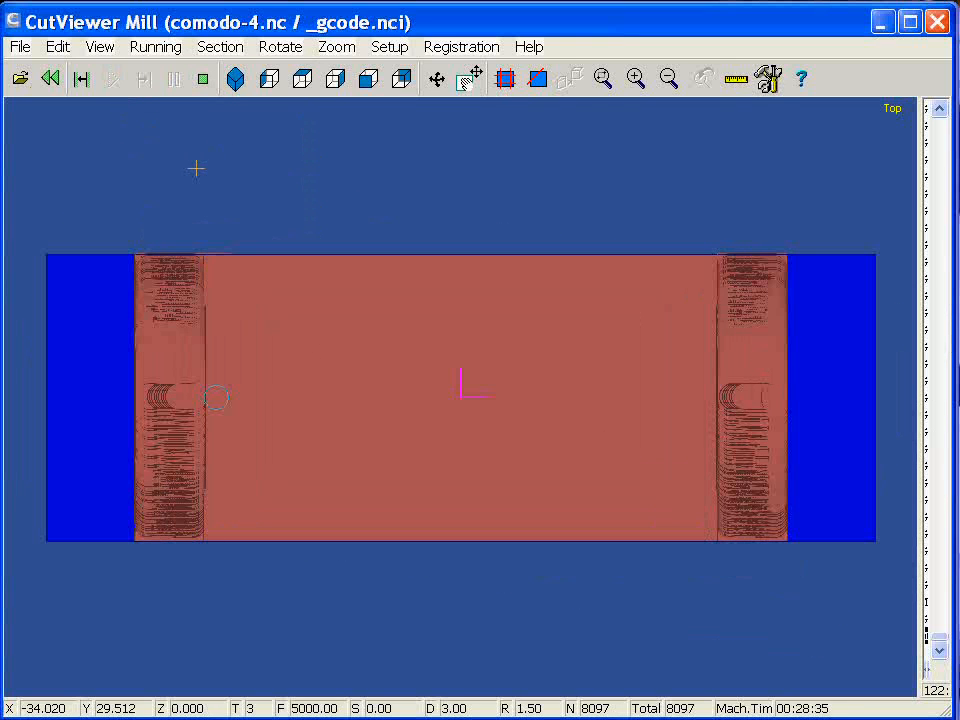
# - Examine the simulated part in a tilted isometric view, and close CutViewer Mill to return to CamBam
pyautogui.click(234, 84)
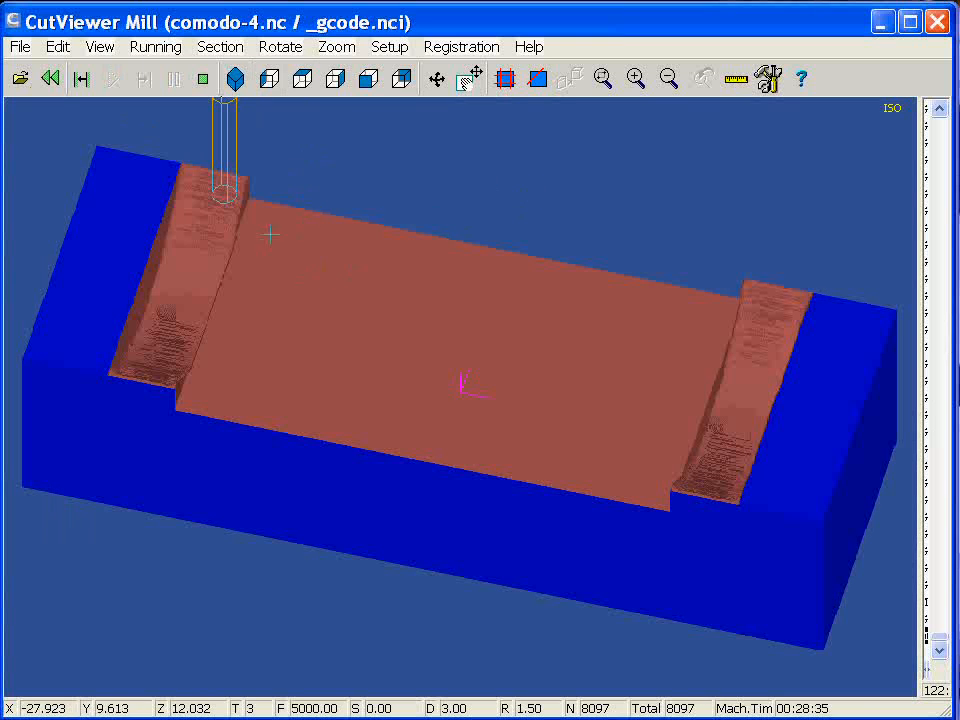
pyautogui.click(437, 79)
pyautogui.moveTo(345, 369)
pyautogui.mouseDown()
pyautogui.moveTo(319, 354)
pyautogui.moveTo(319, 339)
pyautogui.moveTo(411, 371)
pyautogui.moveTo(411, 403)
pyautogui.moveTo(414, 336)
pyautogui.moveTo(354, 347)
pyautogui.moveTo(328, 336)
pyautogui.moveTo(336, 401)
pyautogui.moveTo(349, 408)
pyautogui.moveTo(403, 384)
pyautogui.moveTo(409, 362)
pyautogui.moveTo(368, 358)
pyautogui.moveTo(343, 379)
pyautogui.mouseUp()
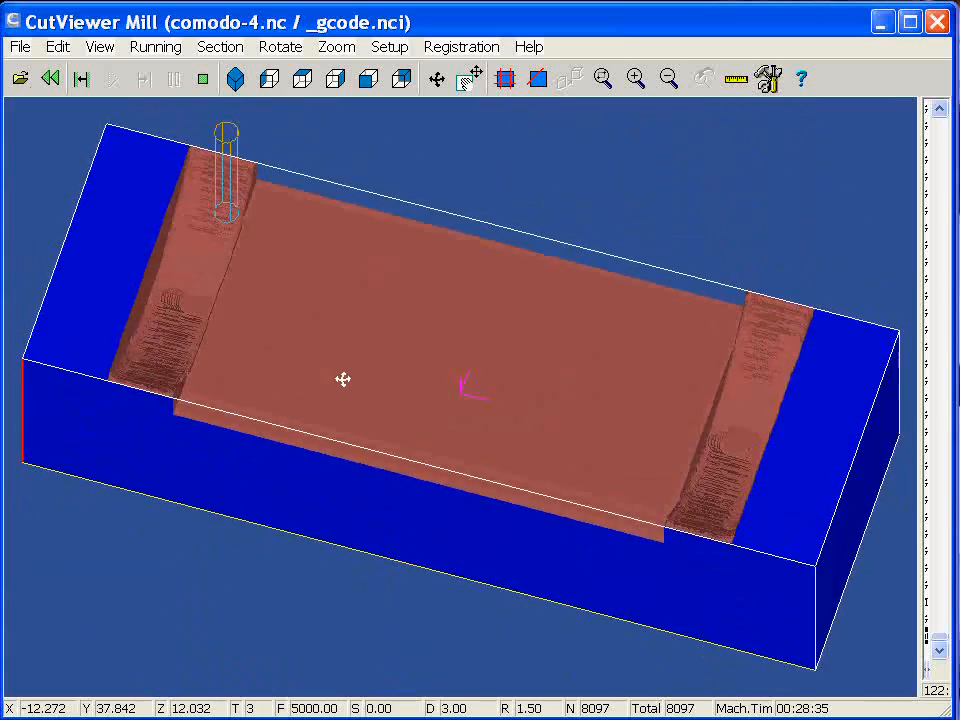
pyautogui.click(936, 24)
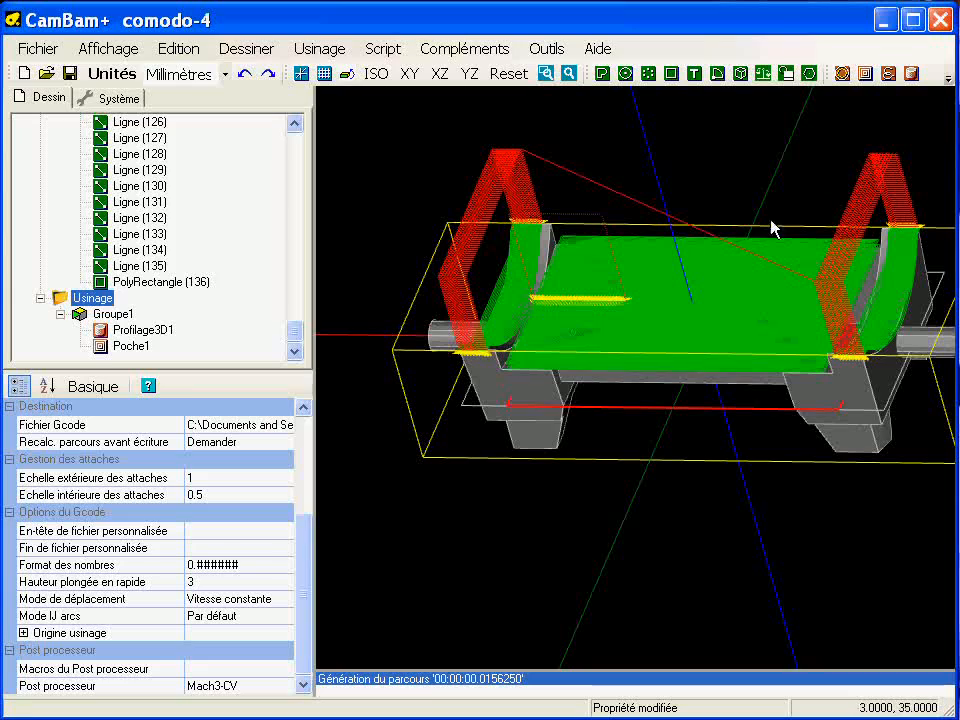
# - Examine the toolpaths of the machining group over the part in 3D and review the group's properties
pyautogui.keyDown('alt'); pyautogui.moveTo(545, 417); pyautogui.dragTo(611, 398); pyautogui.keyUp('alt')
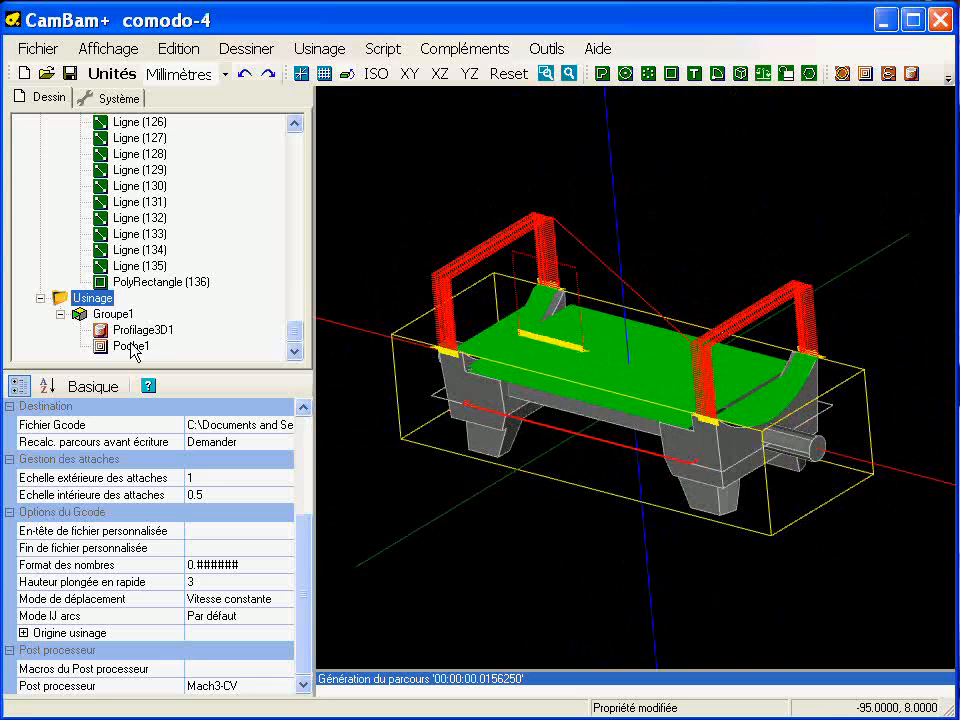
pyautogui.click(110, 314)
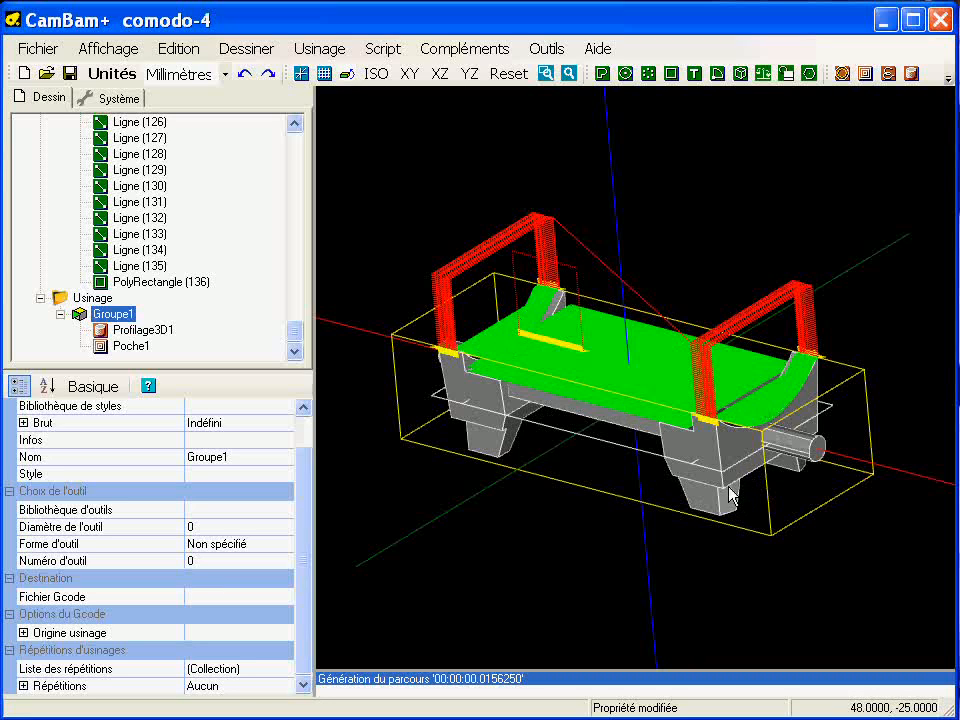
pyautogui.scroll(-2, 543, 320)
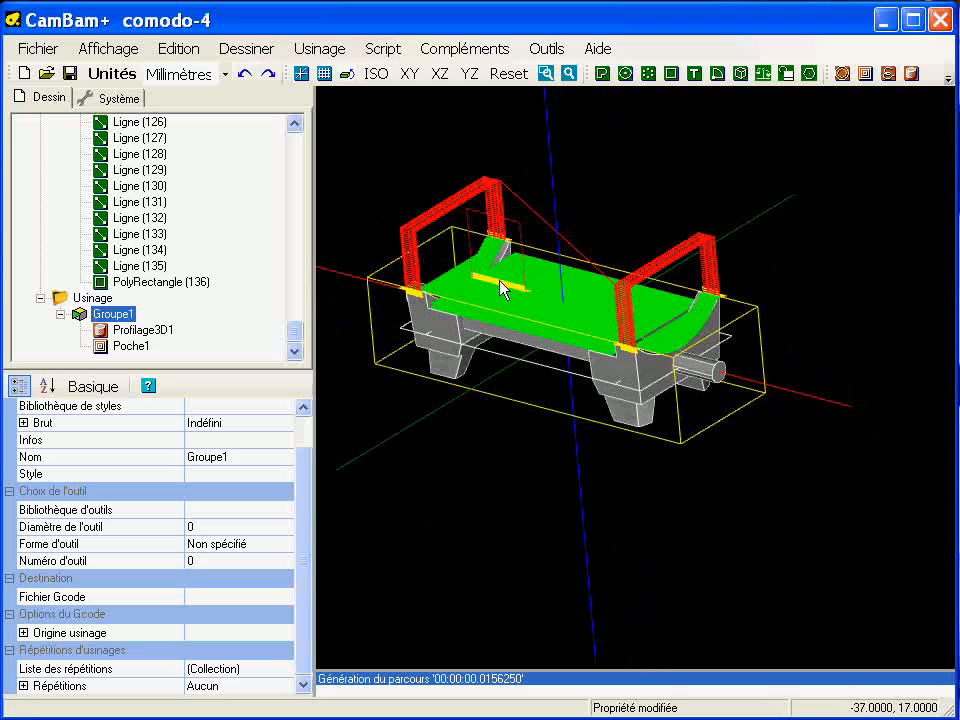
pyautogui.scroll(1, 528, 316)
pyautogui.keyDown('alt'); pyautogui.moveTo(481, 319); pyautogui.dragTo(500, 325); pyautogui.keyUp('alt')
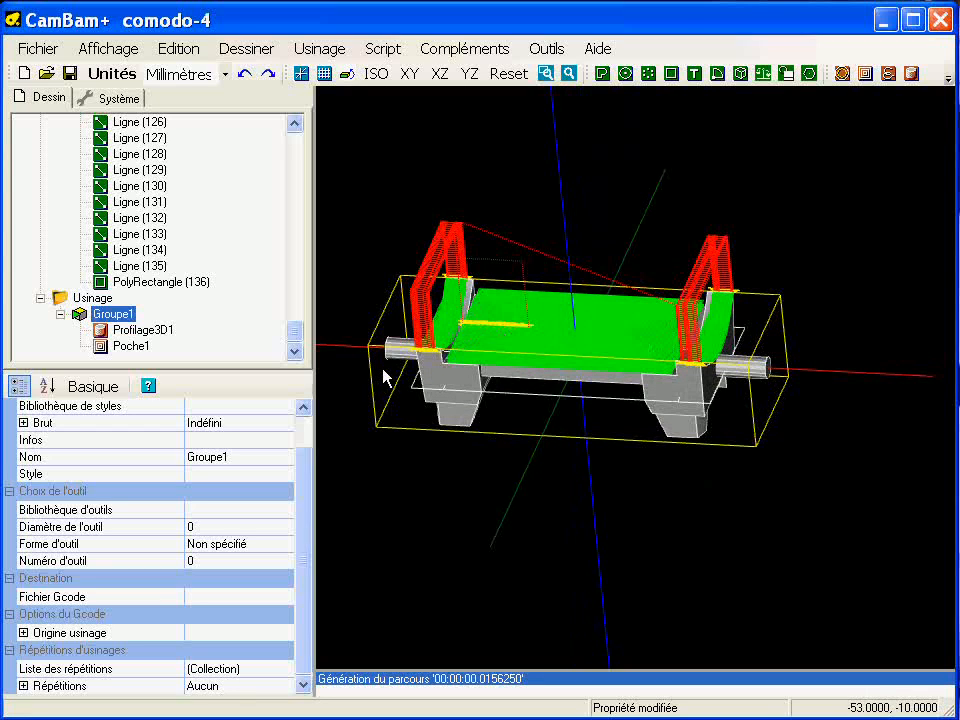
pyautogui.moveTo(304, 504); pyautogui.dragTo(306, 466)
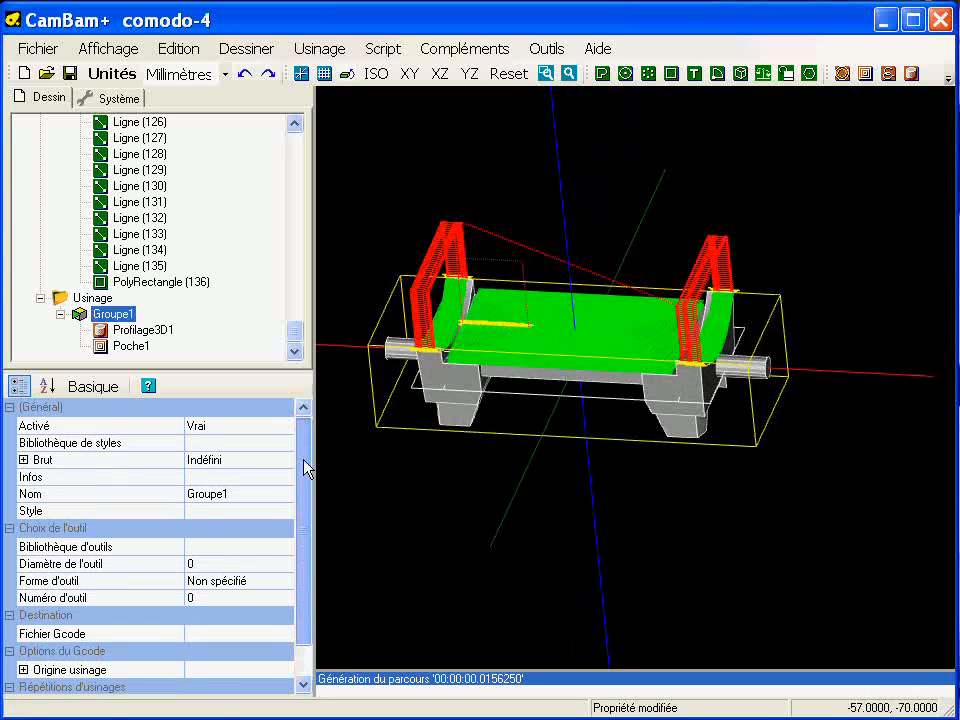
pyautogui.keyDown('alt'); pyautogui.moveTo(551, 369); pyautogui.dragTo(529, 394); pyautogui.keyUp('alt')
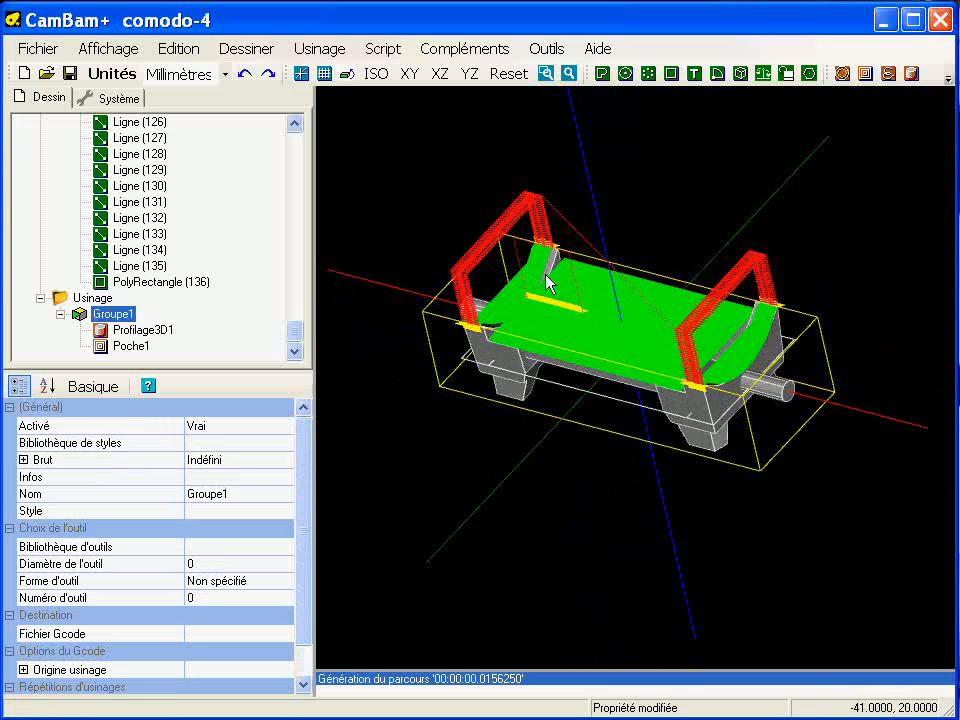
# - Collapse layer Calque2, set the drawing's toolpath visibility to Sélectionnés, and display the Profilage3D1 and Poche1 toolpaths separately
pyautogui.moveTo(296, 335); pyautogui.dragTo(315, 141)
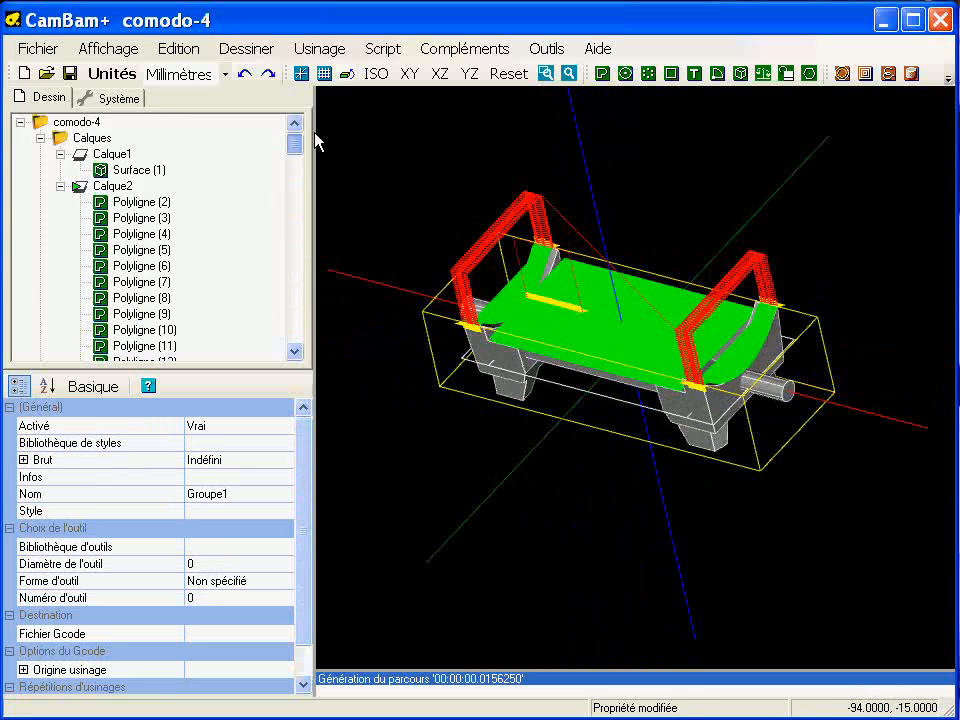
pyautogui.click(60, 186)
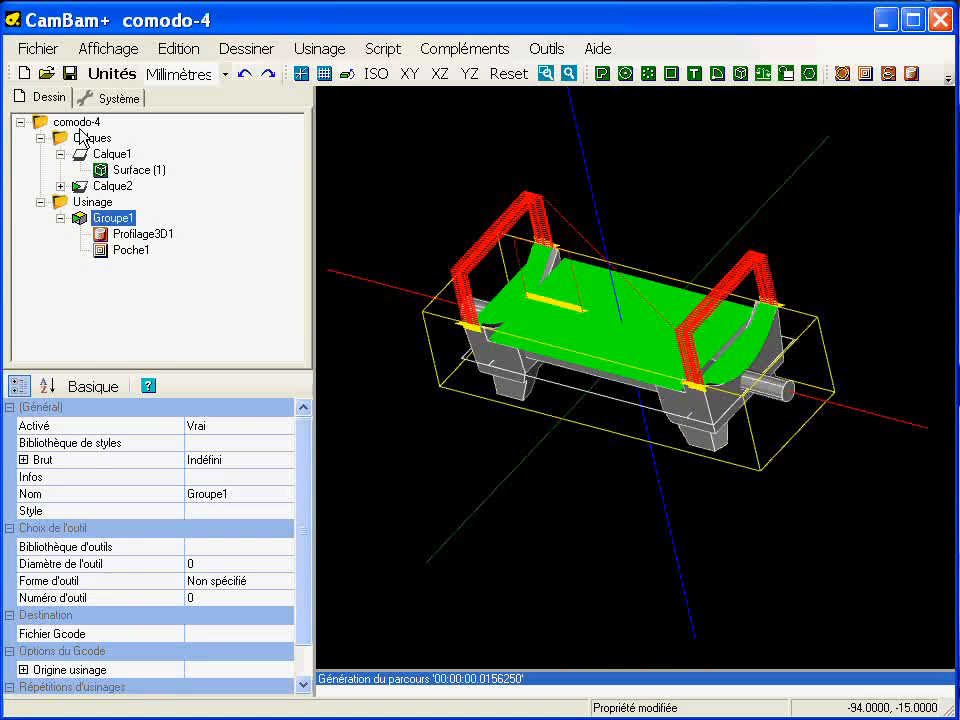
pyautogui.click(66, 119)
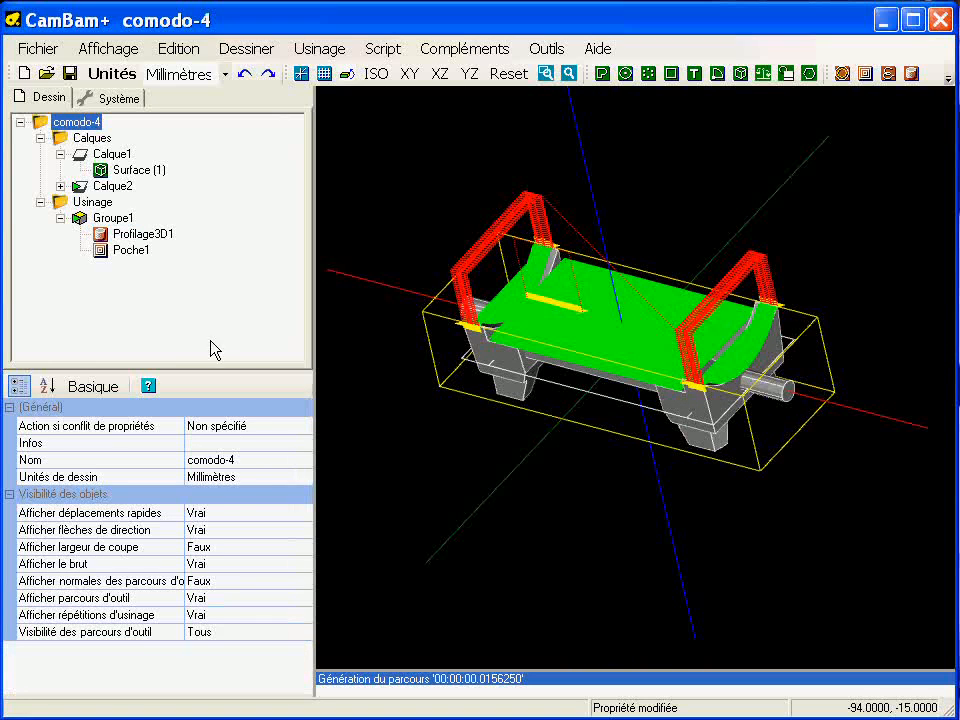
pyautogui.doubleClick(238, 627)
pyautogui.doubleClick(238, 627)
pyautogui.doubleClick(238, 627)
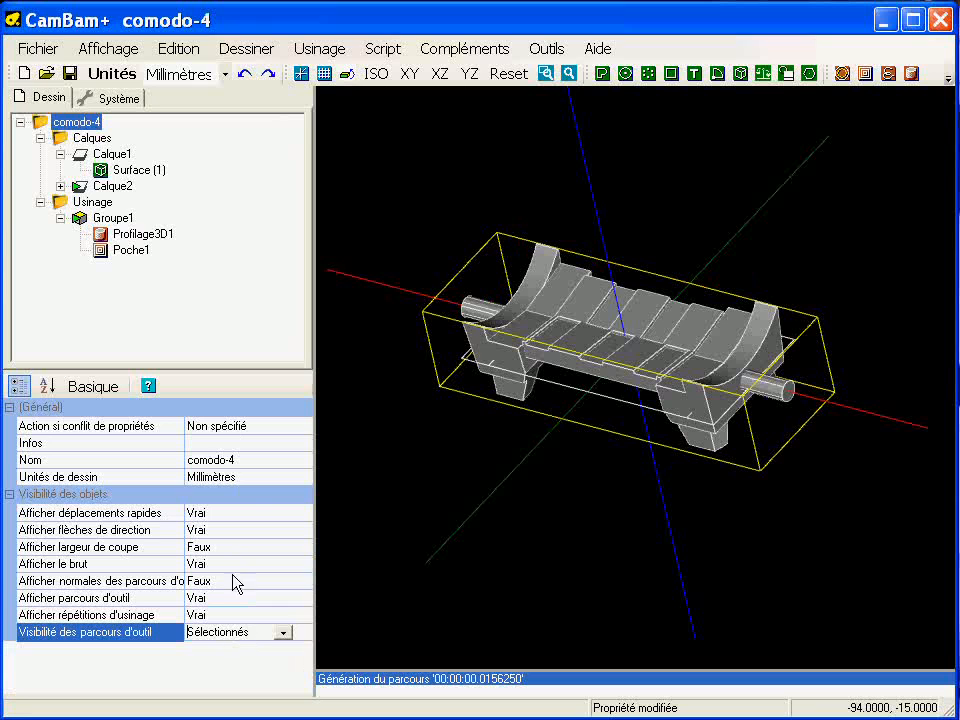
pyautogui.click(135, 233)
pyautogui.click(110, 250)
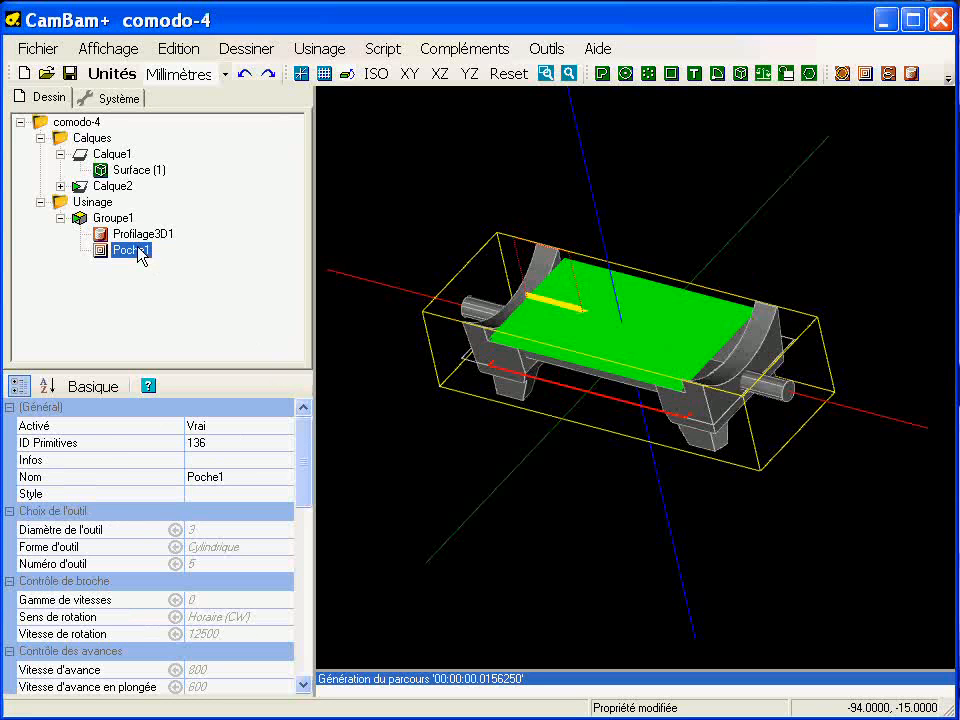
# - Examine the bare surface model in 3D from several angles, including its stepped section, end cradles and feet
pyautogui.click(358, 300)
pyautogui.keyDown('alt'); pyautogui.moveTo(534, 392); pyautogui.dragTo(578, 333); pyautogui.keyUp('alt')
pyautogui.scroll(2, 578, 332)
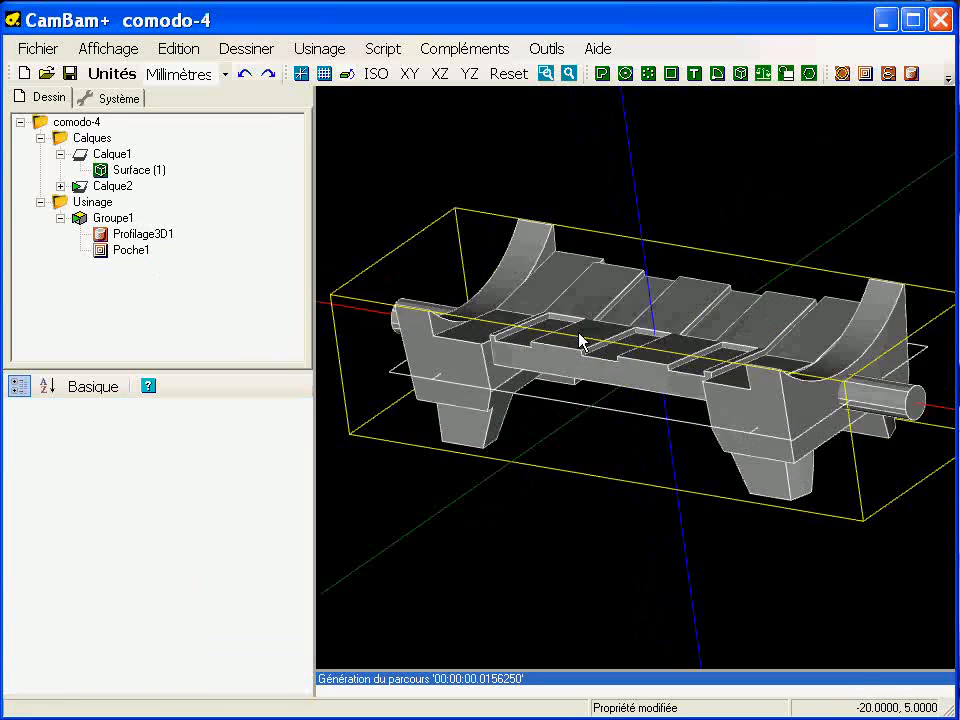
pyautogui.click(462, 351)
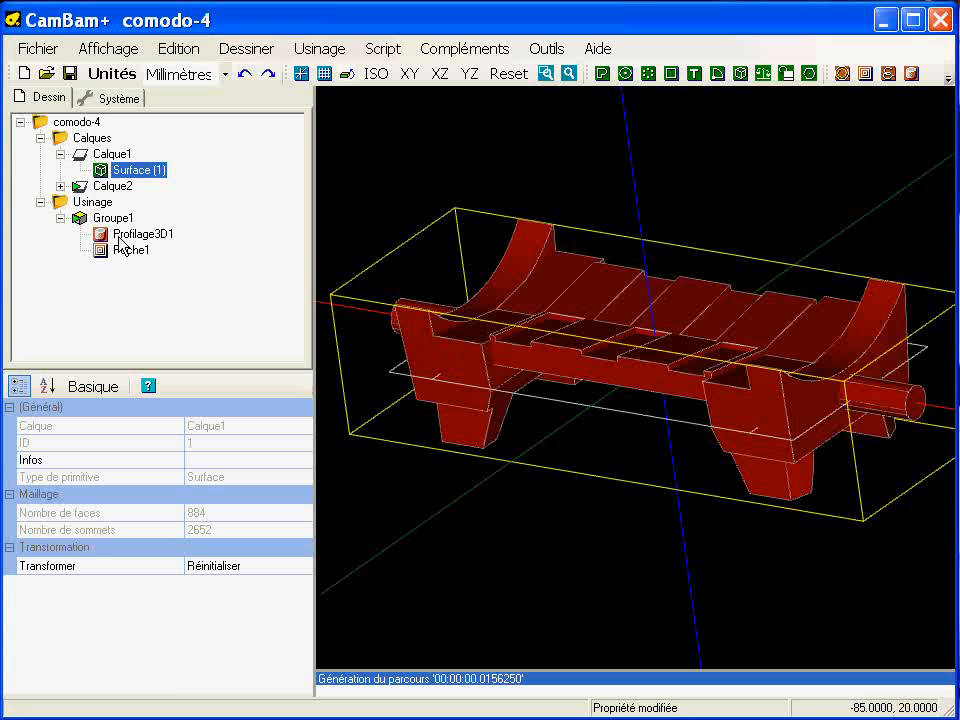
pyautogui.click(381, 216)
pyautogui.scroll(1, 224, 180)
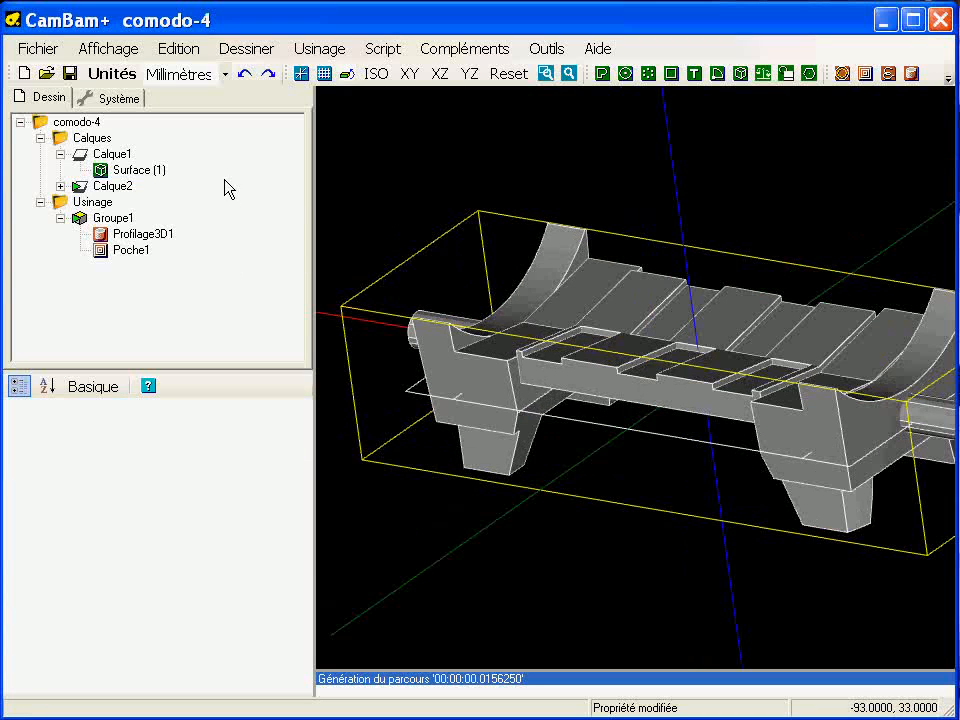
pyautogui.scroll(-2, 542, 339)
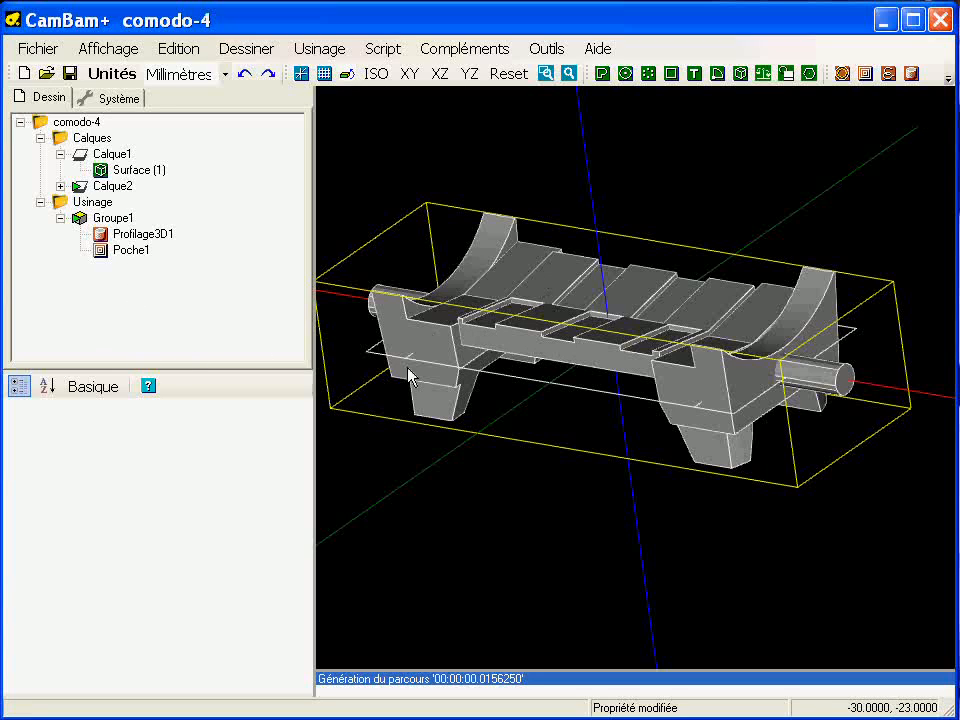
pyautogui.click(118, 266)
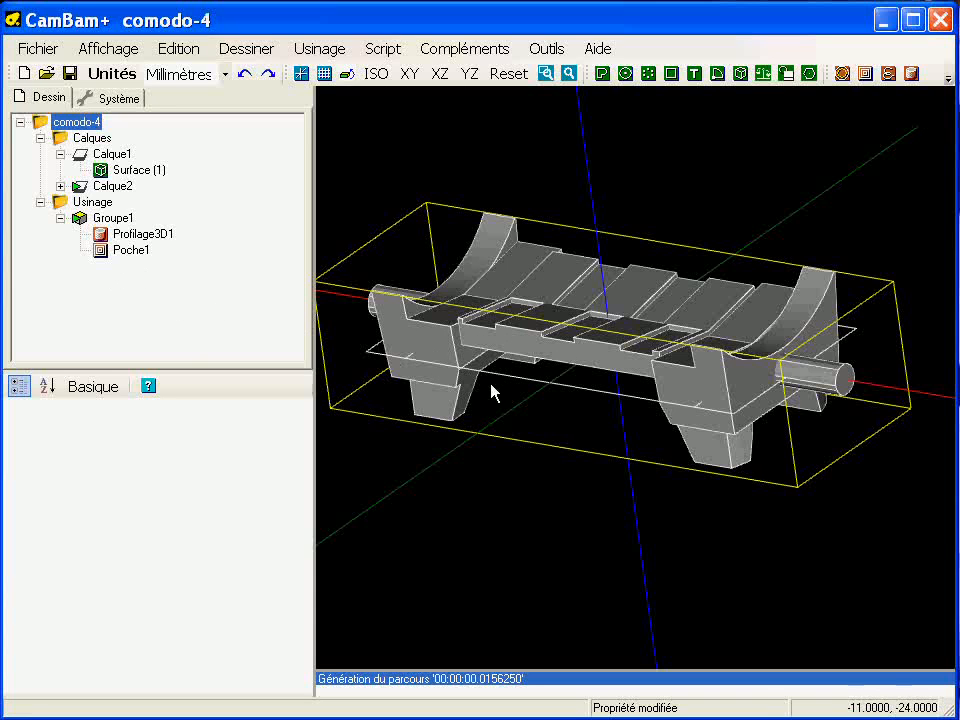
pyautogui.keyDown('alt'); pyautogui.moveTo(505, 385); pyautogui.dragTo(448, 360); pyautogui.keyUp('alt')
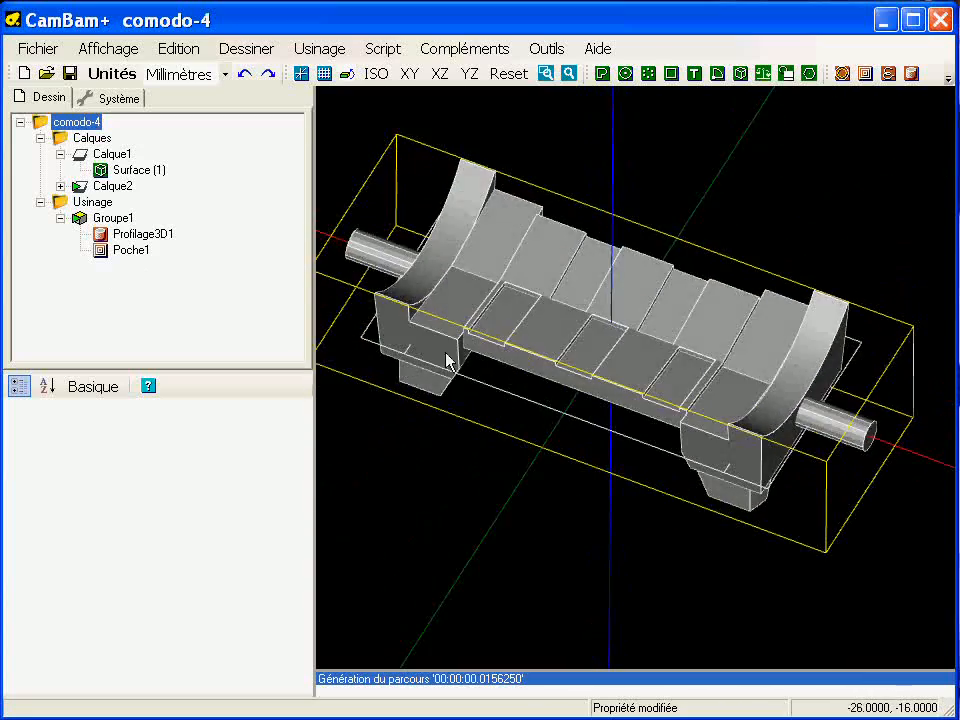
pyautogui.click(440, 258)
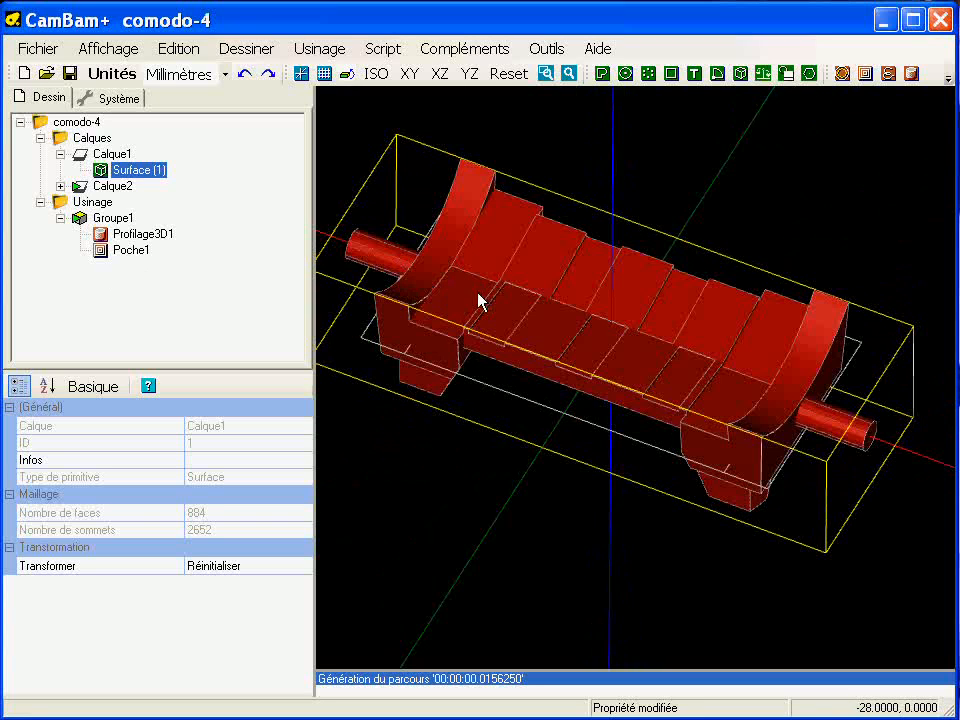
pyautogui.keyDown('alt'); pyautogui.moveTo(465, 357); pyautogui.dragTo(377, 289); pyautogui.keyUp('alt')
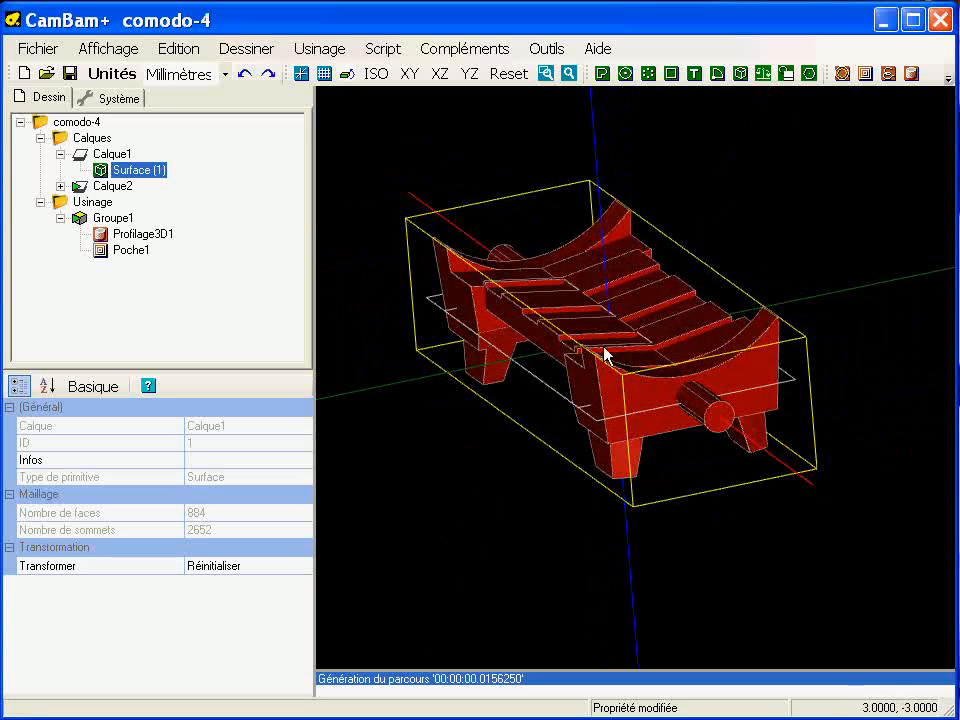
pyautogui.keyDown('alt'); pyautogui.moveTo(585, 401); pyautogui.dragTo(523, 403); pyautogui.keyUp('alt')
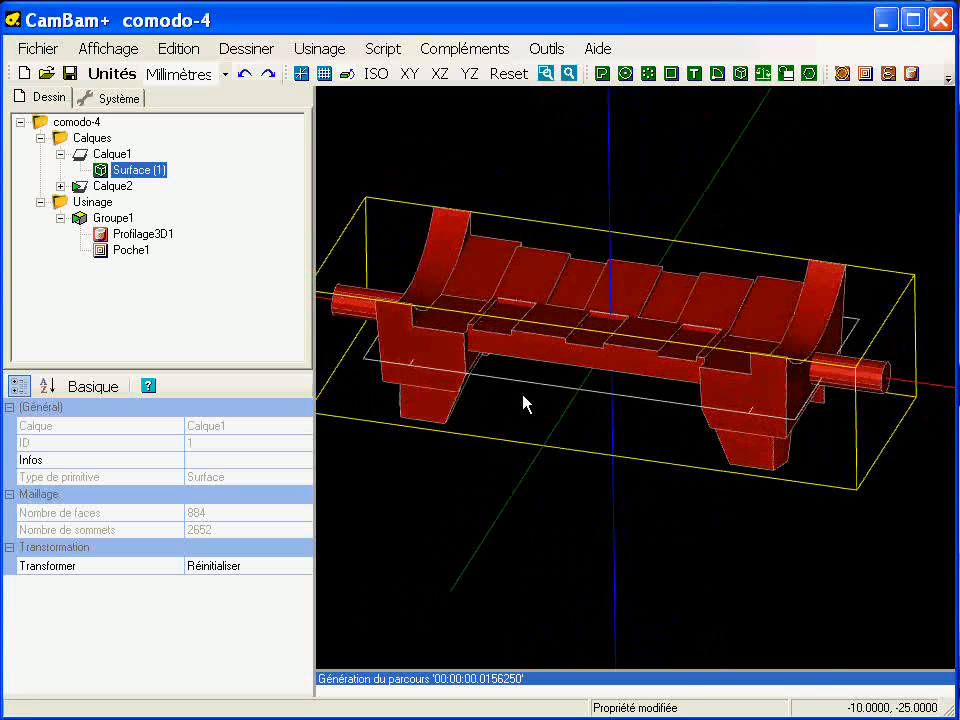
pyautogui.click(386, 166)
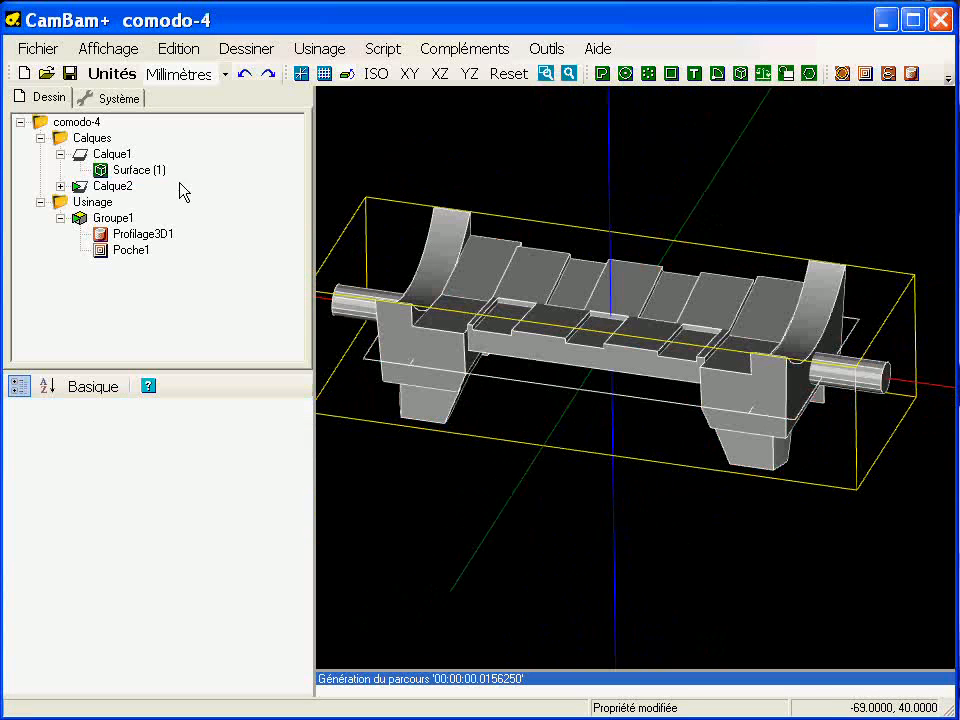
# - Rename the layer holding the surface as 0°
pyautogui.click(112, 155)
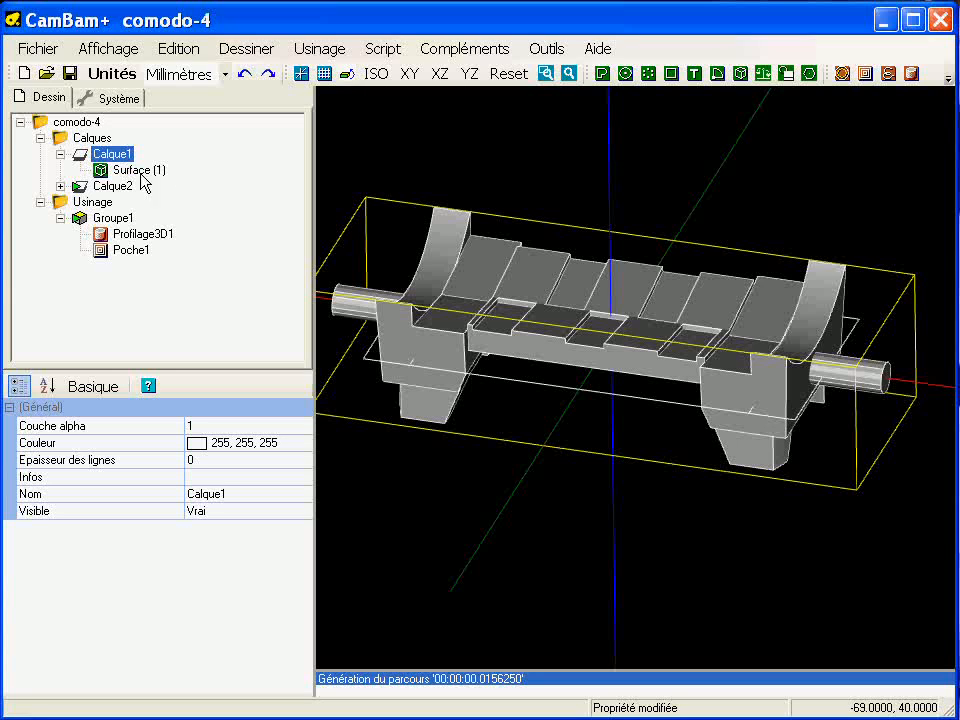
pyautogui.click(112, 155)
pyautogui.write('0°')
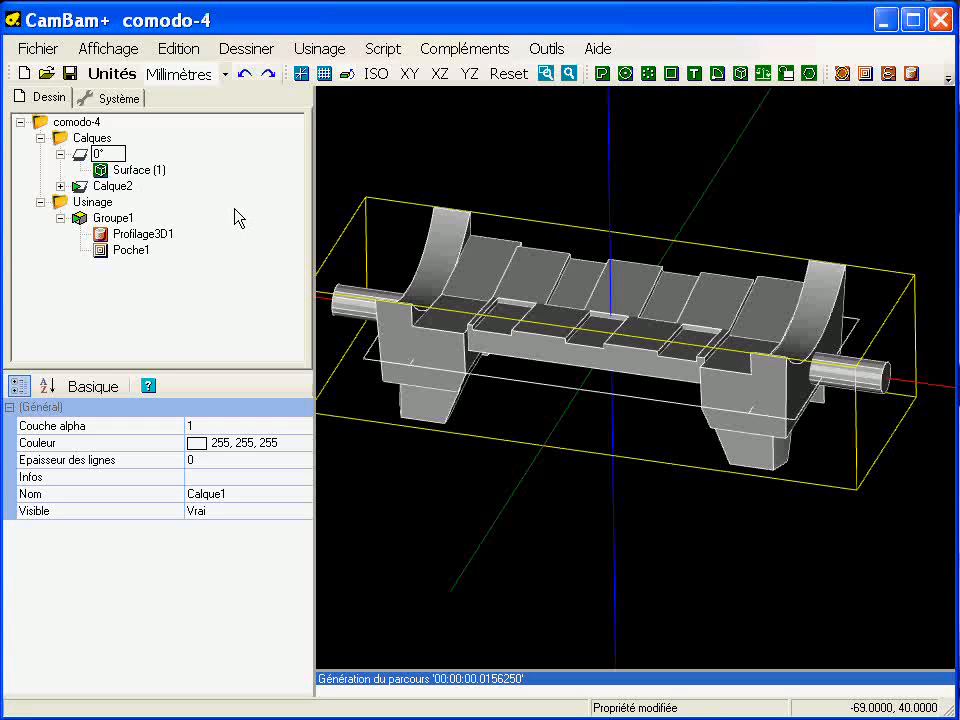
pyautogui.press('Return')
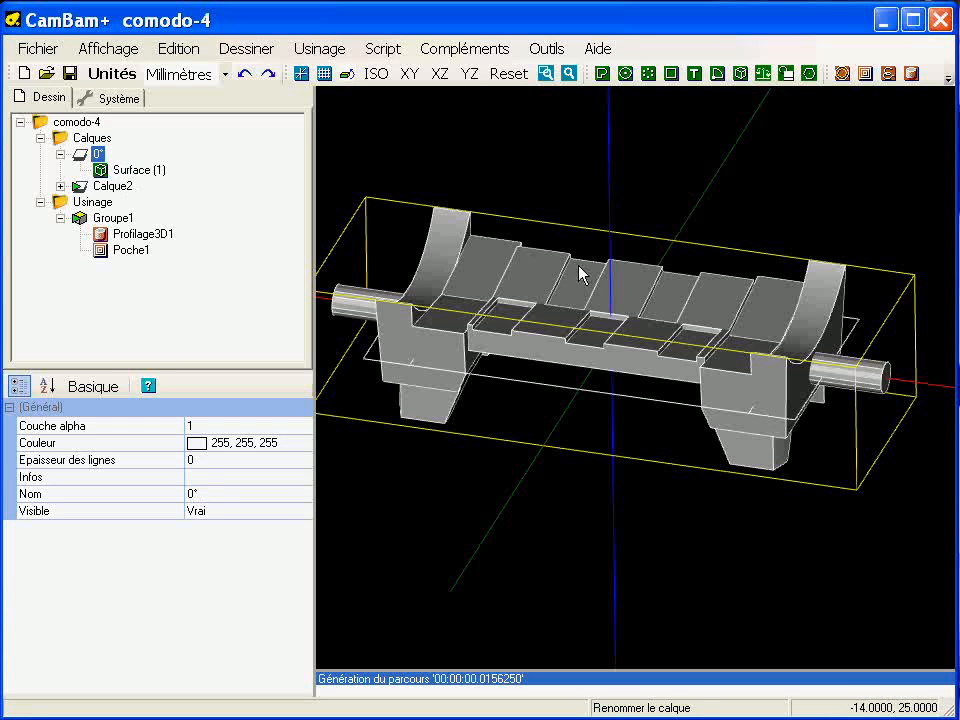
# - Rename the machining group containing the 3D profile and pocket operations as usi_0°
pyautogui.click(116, 219)
pyautogui.click(116, 220)
pyautogui.write('u')
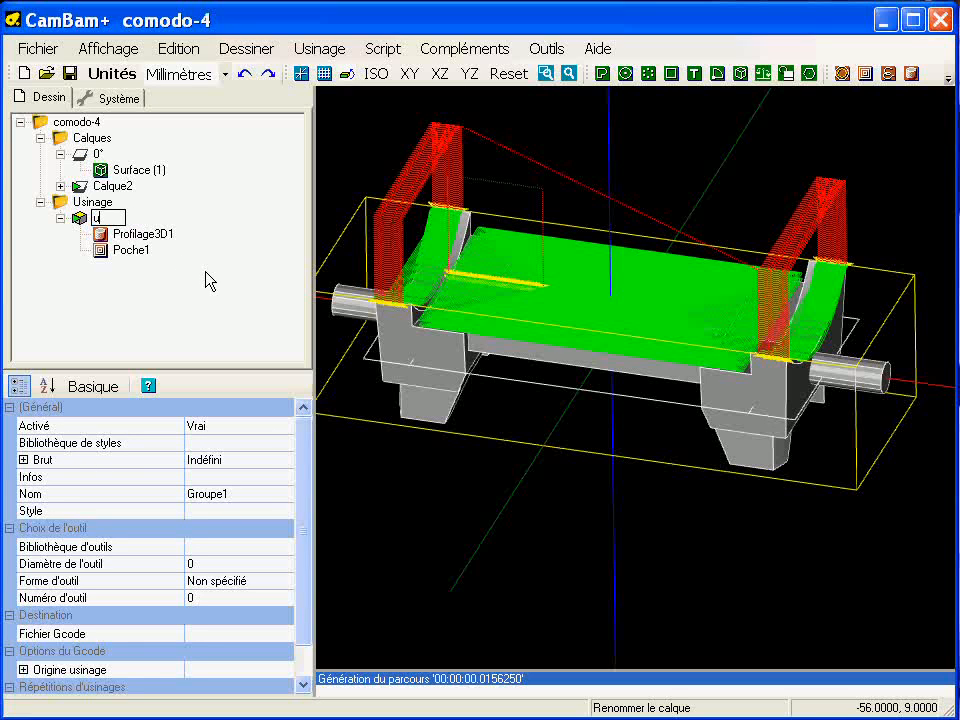
pyautogui.write('si_0°')
pyautogui.press('Return')
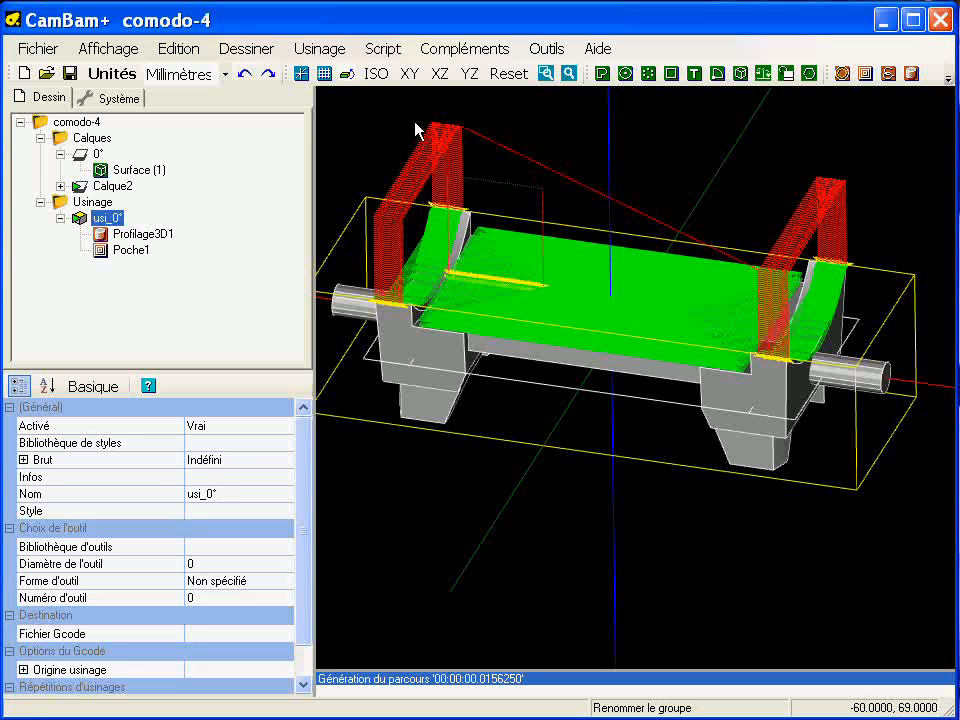
# - Add a new drawing layer and a new machining group, both with their default names
pyautogui.scroll(-2, 546, 294)
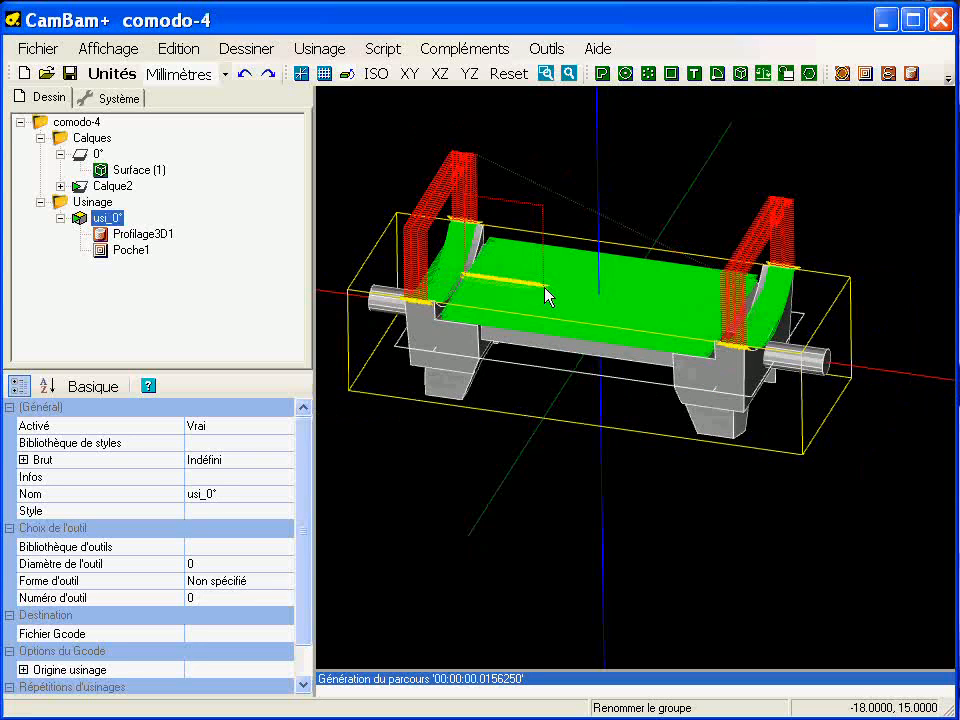
pyautogui.rightClick(93, 137)
pyautogui.click(150, 151)
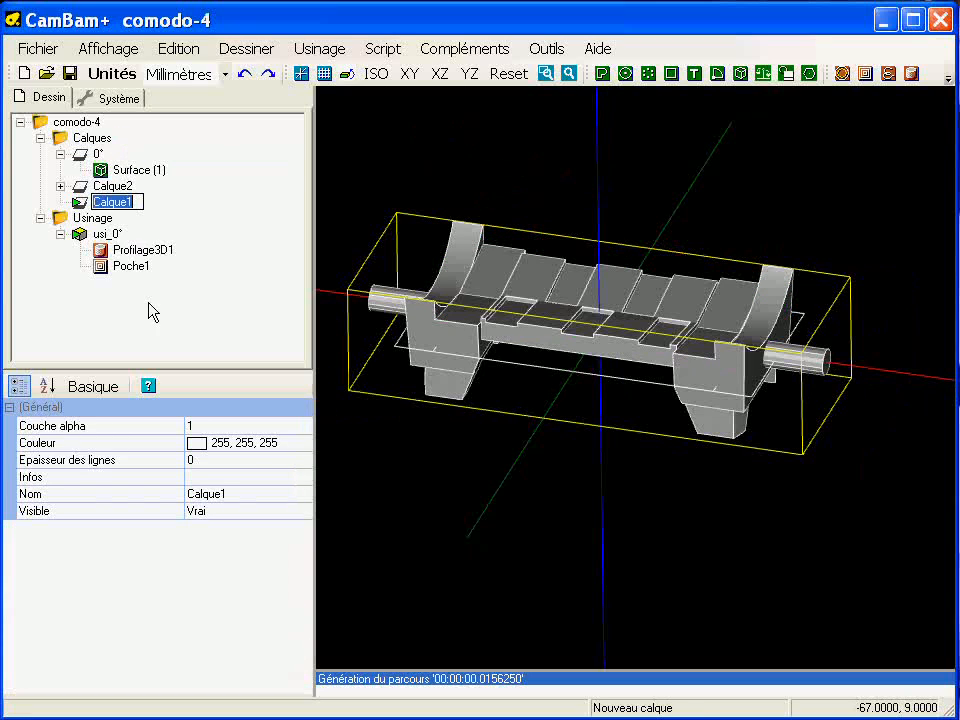
pyautogui.rightClick(93, 219)
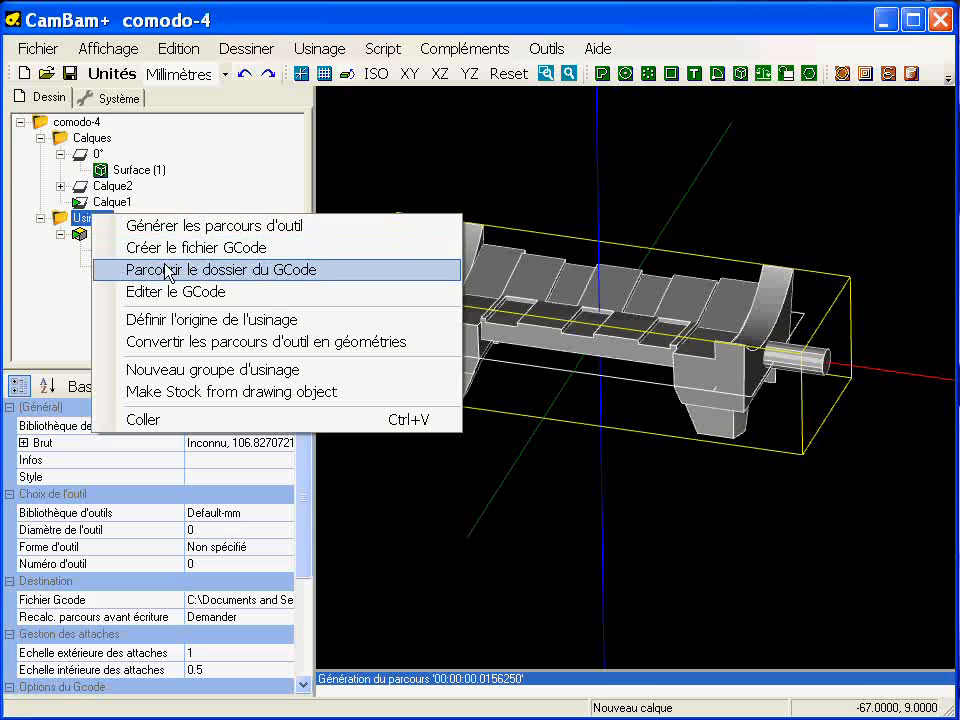
pyautogui.click(222, 369)
pyautogui.press('Return')
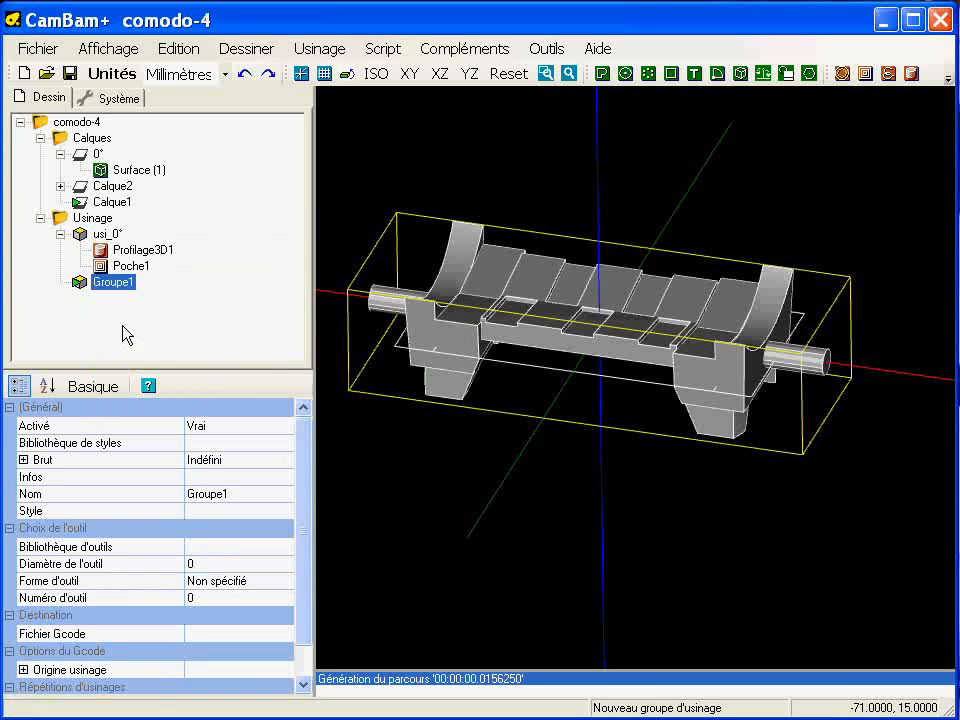
# - Try to duplicate the 0° layer's surface and move the duplicate to another layer, and delete that duplicate
pyautogui.keyDown('alt'); pyautogui.moveTo(545, 340); pyautogui.dragTo(420, 408); pyautogui.keyUp('alt')
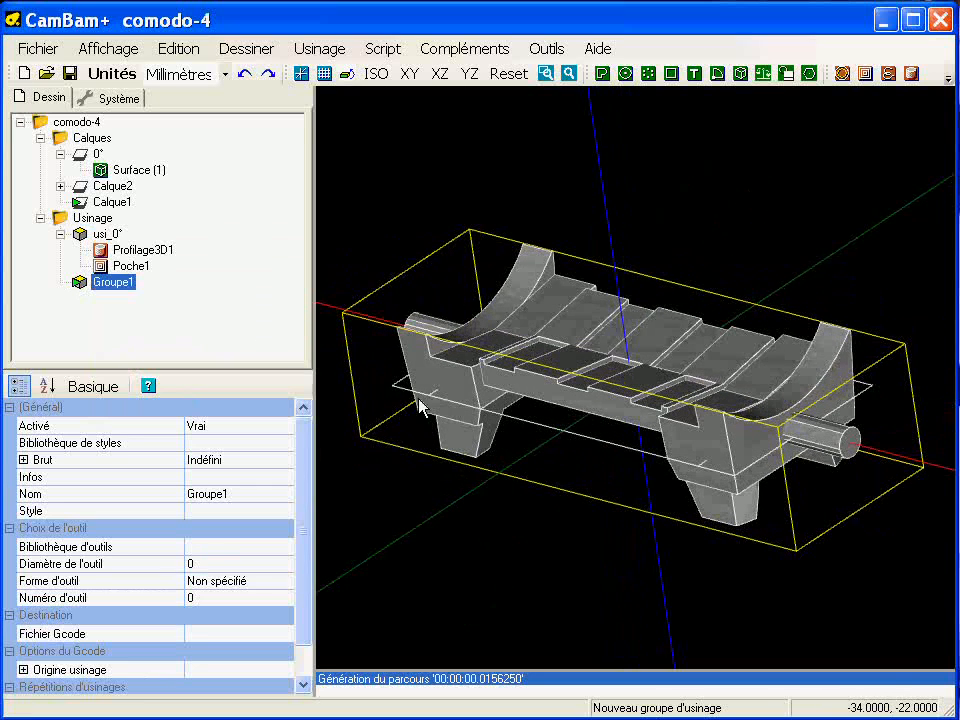
pyautogui.click(152, 172)
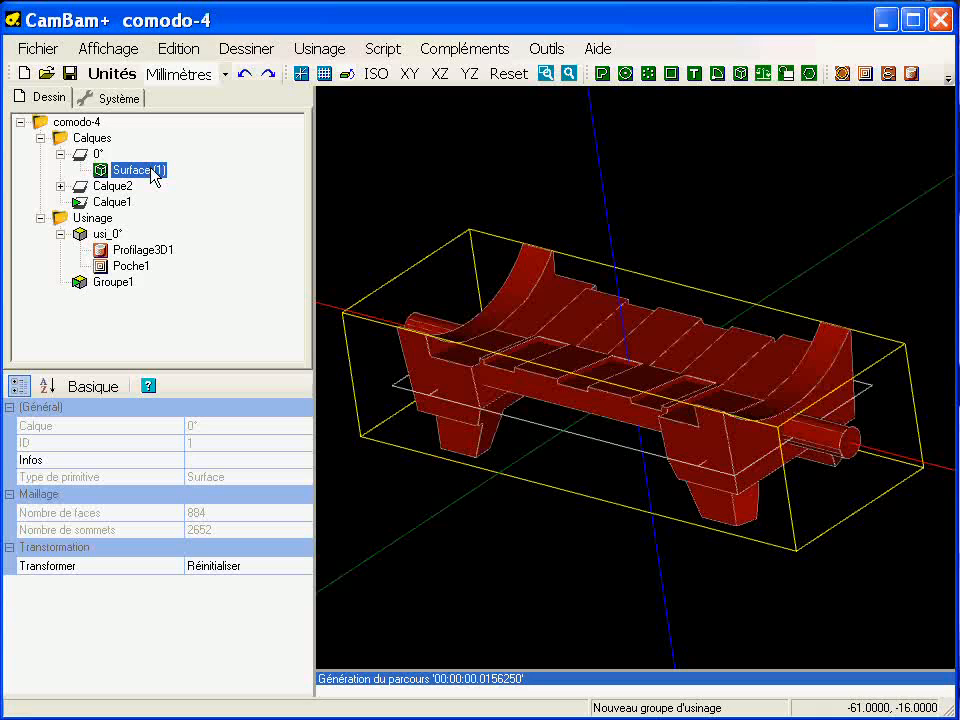
pyautogui.hotkey('ctrl', 'v')
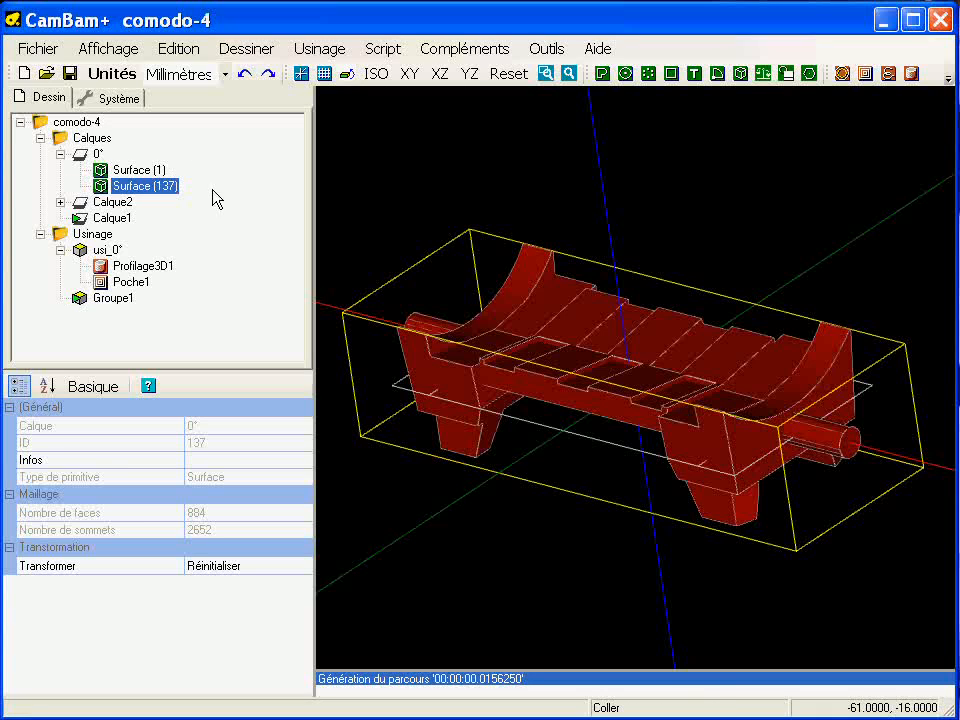
pyautogui.moveTo(161, 183); pyautogui.dragTo(62, 188)
pyautogui.moveTo(62, 141); pyautogui.dragTo(300, 340)
pyautogui.rightClick(165, 272)
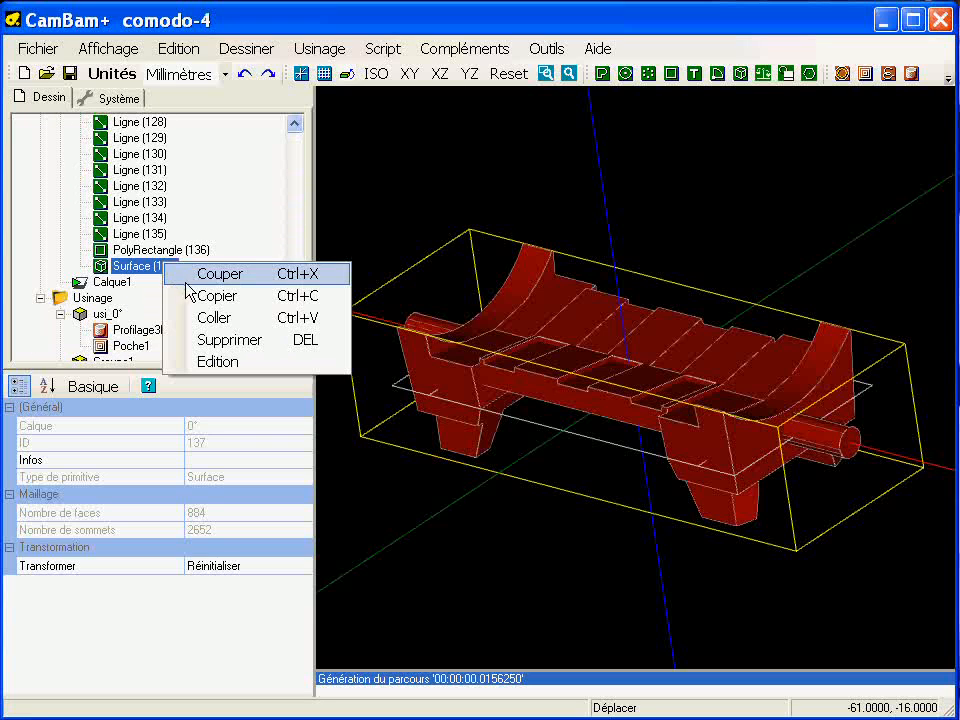
pyautogui.press('Delete')
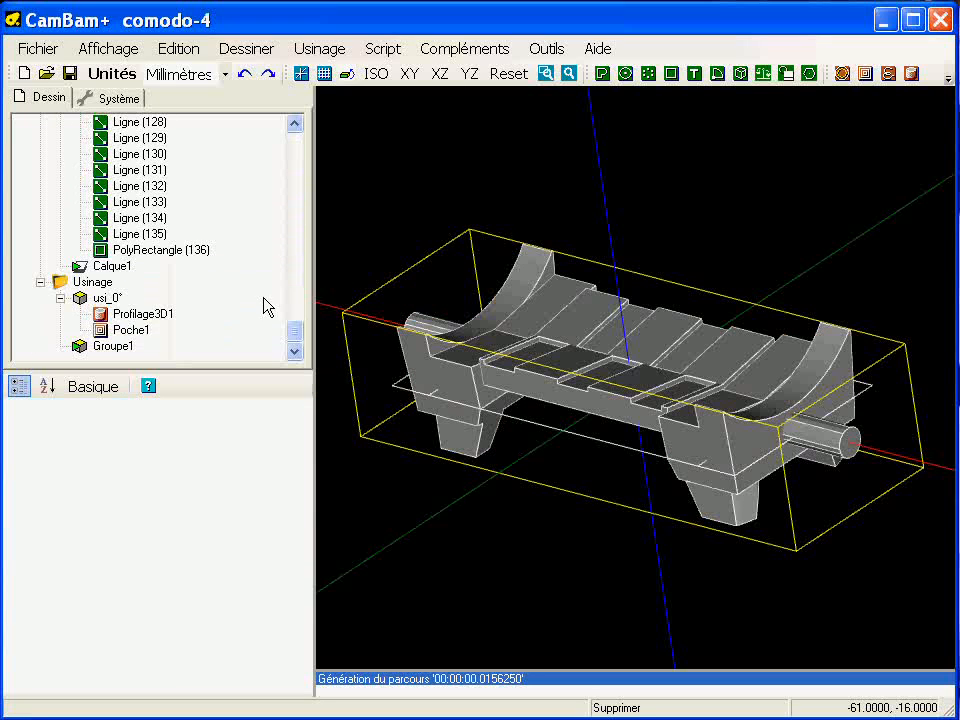
# - Paste the copied surface into the layer Calque1
pyautogui.rightClick(113, 264)
pyautogui.click(212, 501)
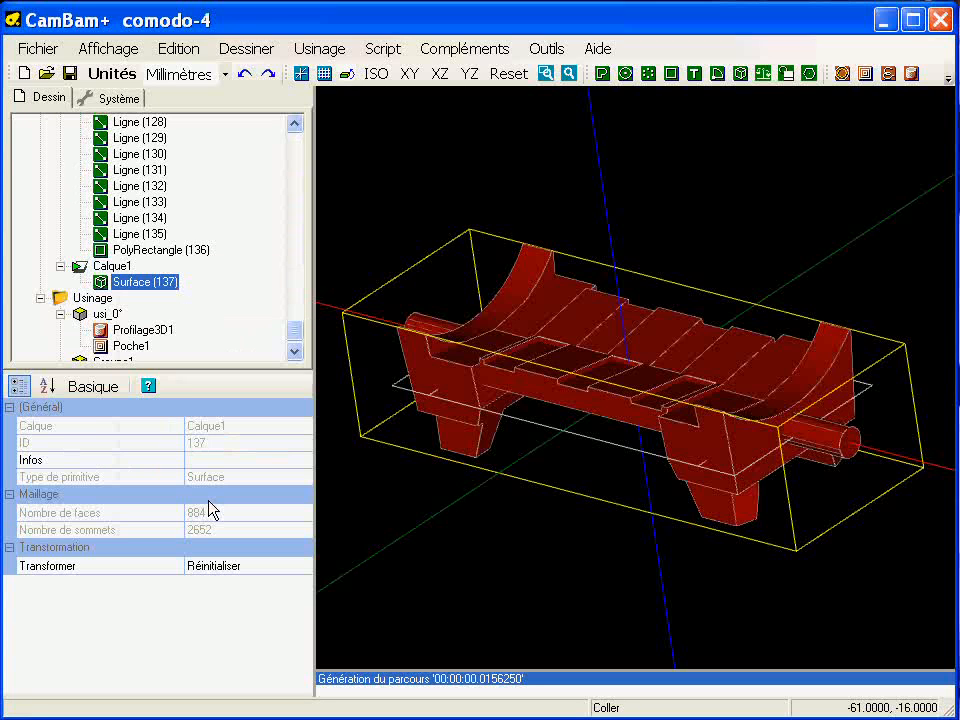
# - Delete the layer Calque2 together with all its drawing objects
pyautogui.moveTo(298, 336); pyautogui.dragTo(296, 138)
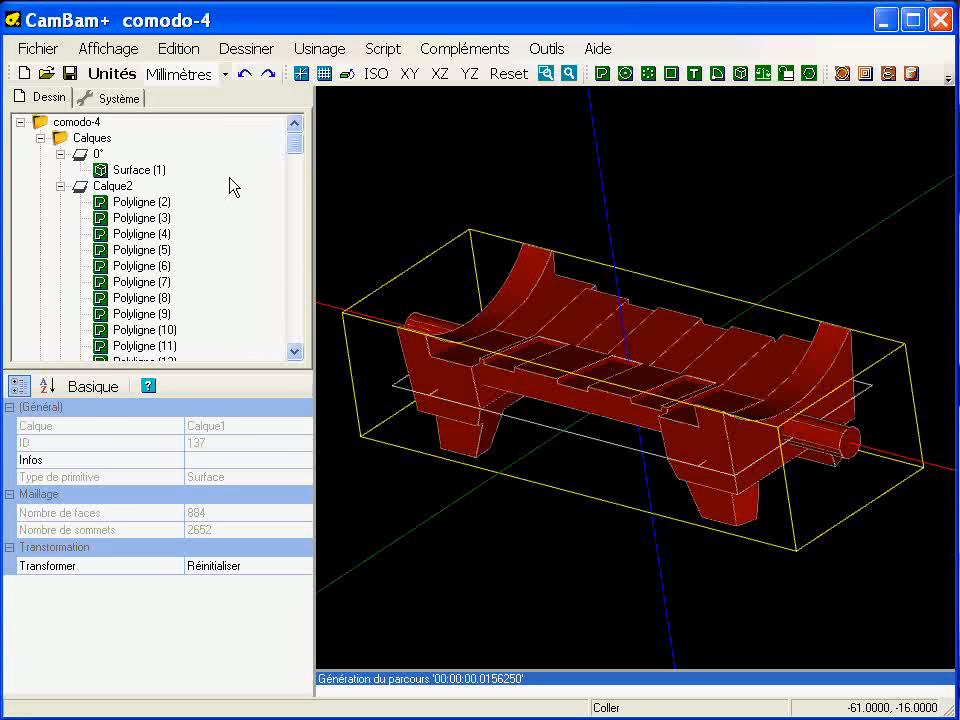
pyautogui.click(120, 187)
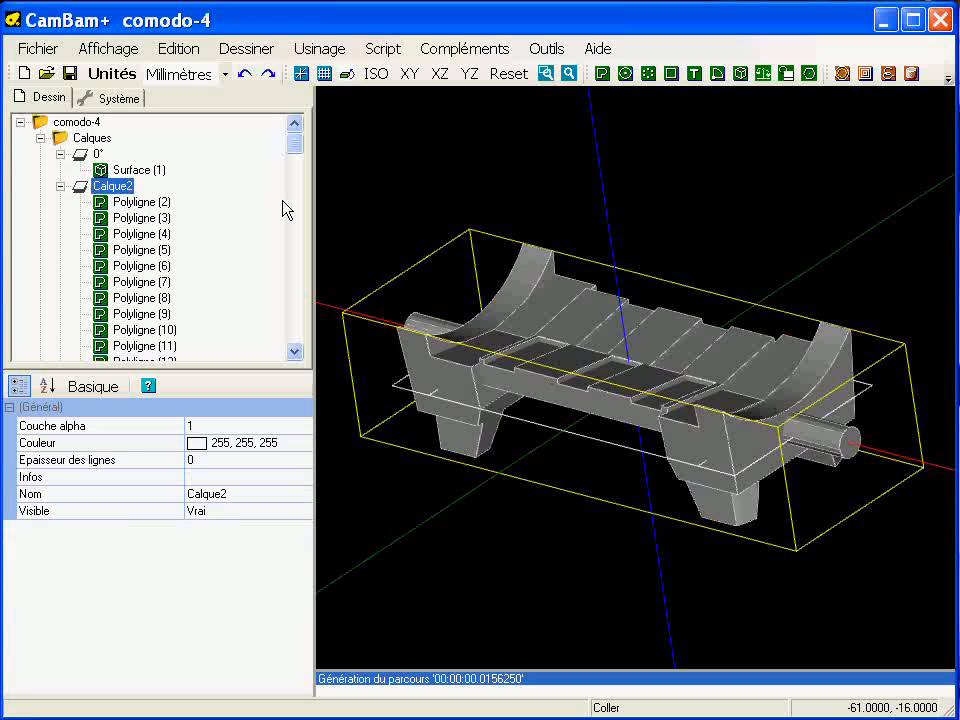
pyautogui.press('Delete')
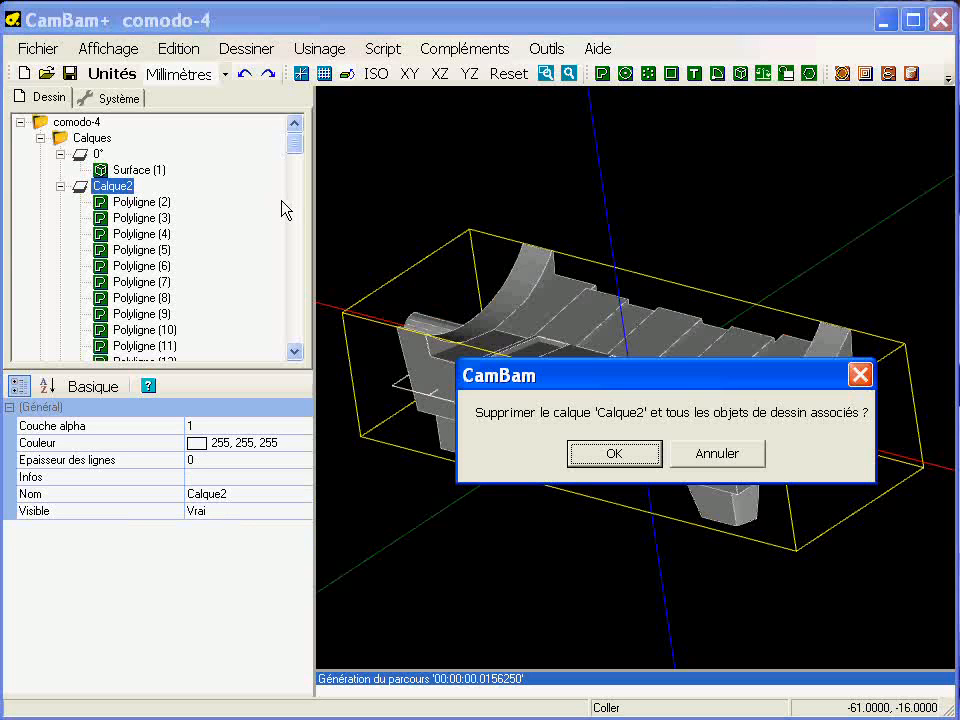
pyautogui.press('Return')
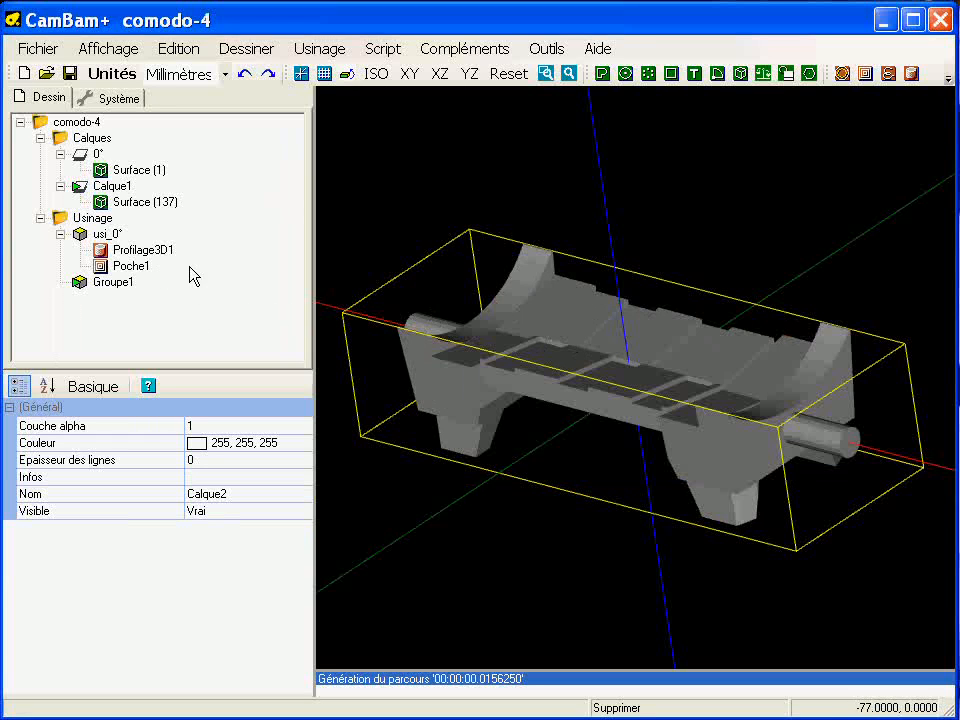
pyautogui.keyDown('alt'); pyautogui.moveTo(560, 378); pyautogui.dragTo(583, 388); pyautogui.keyUp('alt')
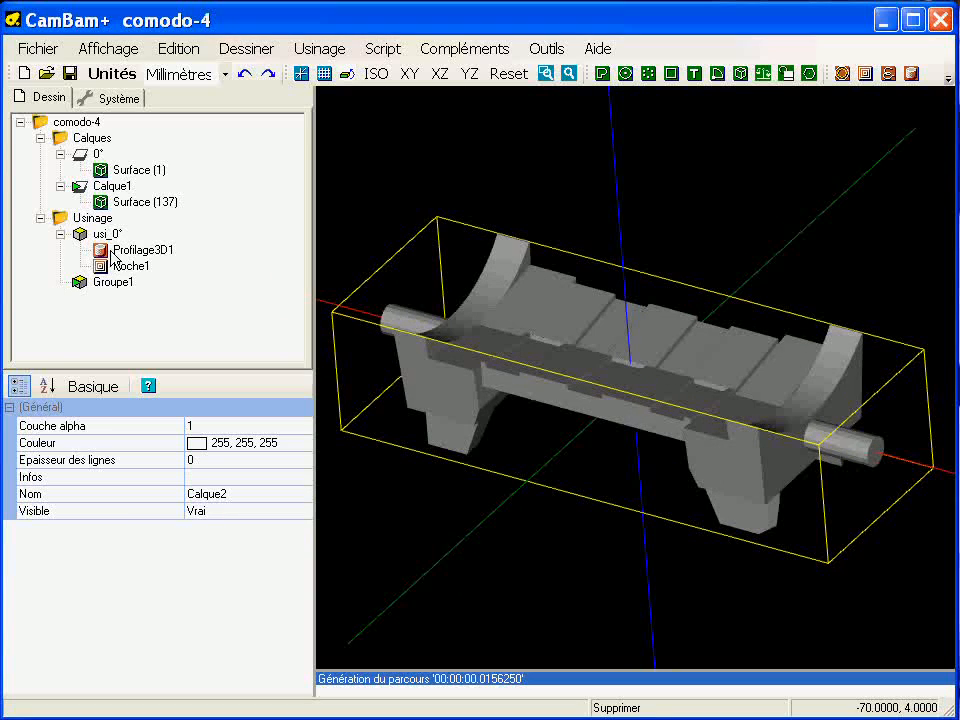
# - Work out the complement of 80.84° in the Windows Calculator as the surface's rotation angle, and close the calculator
pyautogui.click(115, 187)
pyautogui.click(115, 187)
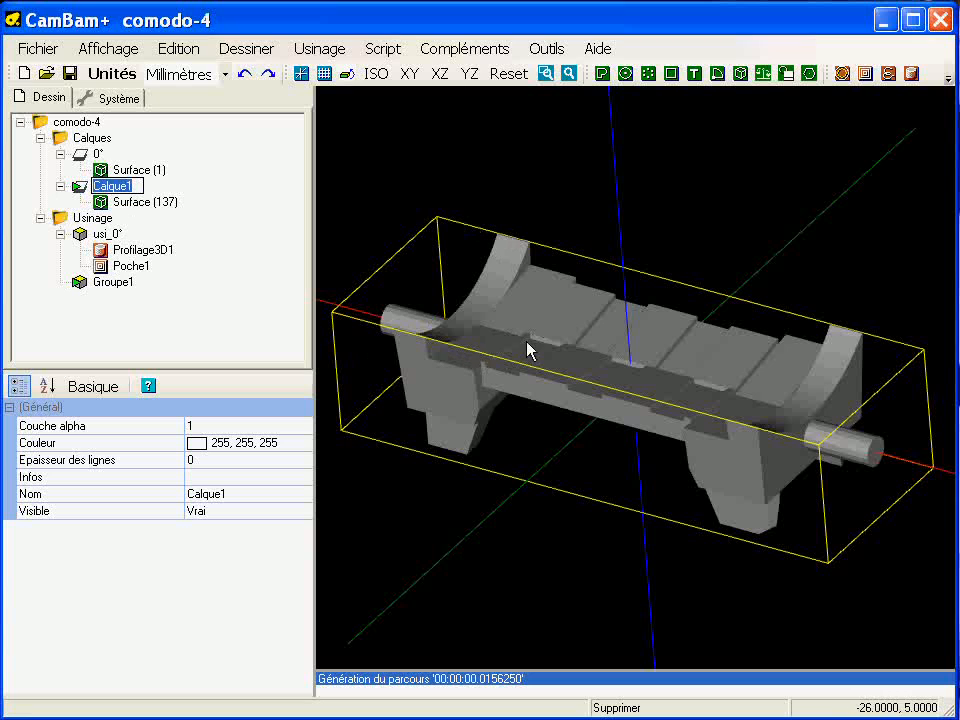
pyautogui.press('XF86Calculator')
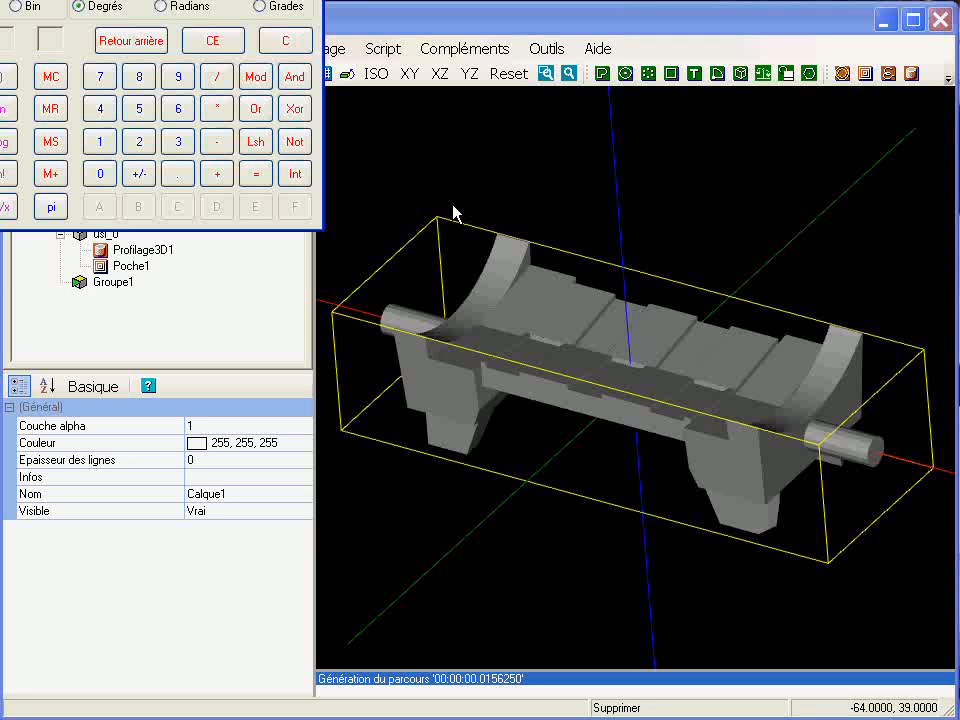
pyautogui.moveTo(189, 0); pyautogui.dragTo(477, 185)
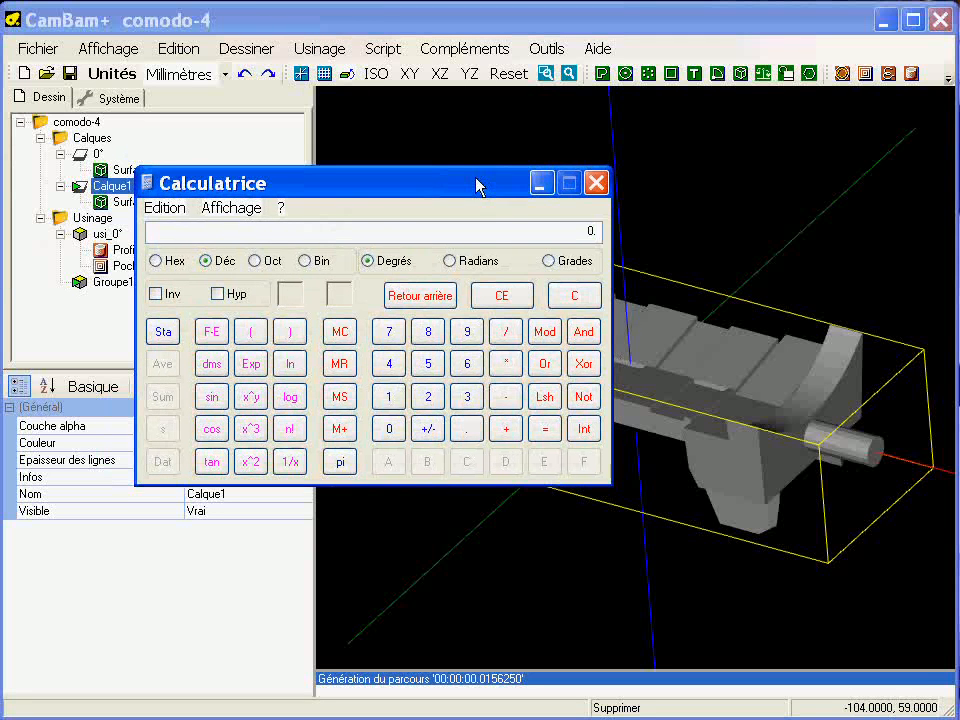
pyautogui.write('80.81')
pyautogui.press('BackSpace')
pyautogui.write('4')
pyautogui.press('Return')
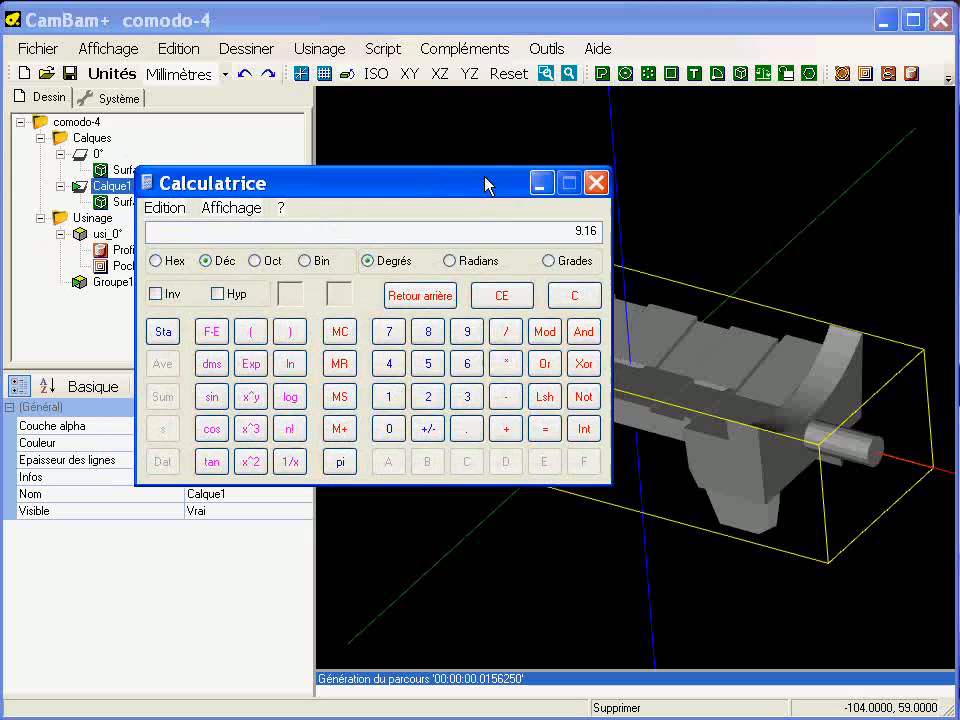
pyautogui.click(597, 183)
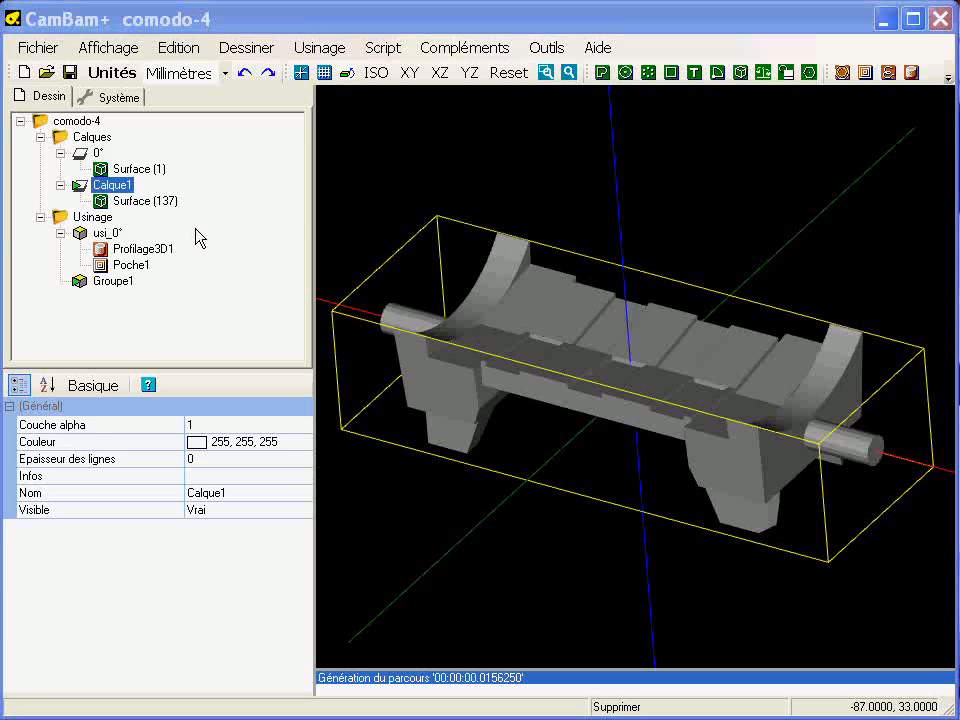
# - Hide the layer 0°
pyautogui.click(61, 154)
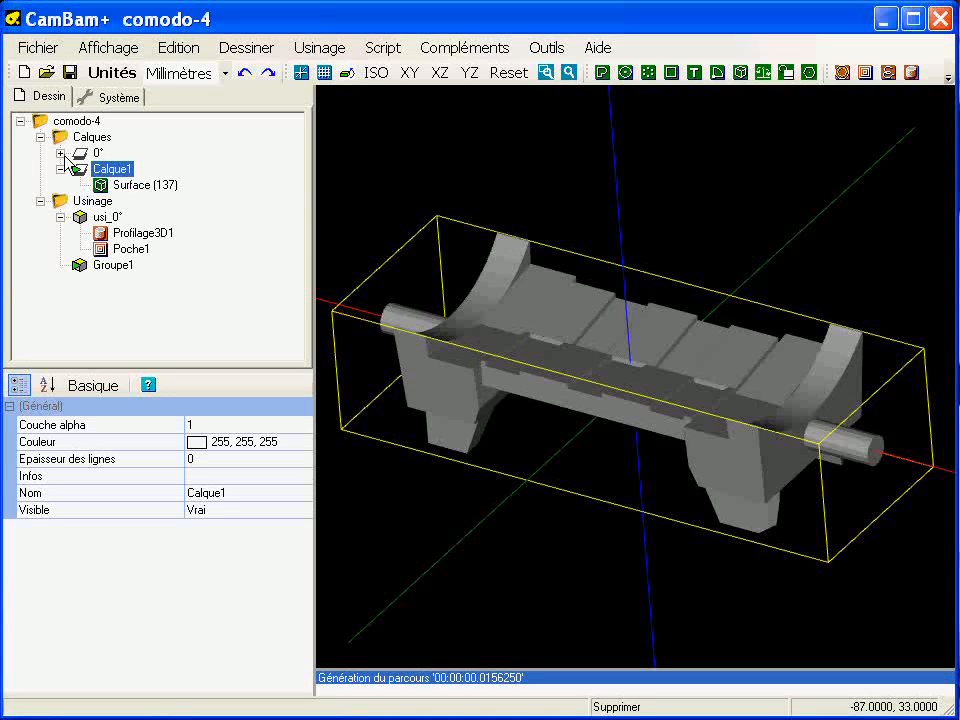
pyautogui.click(97, 152)
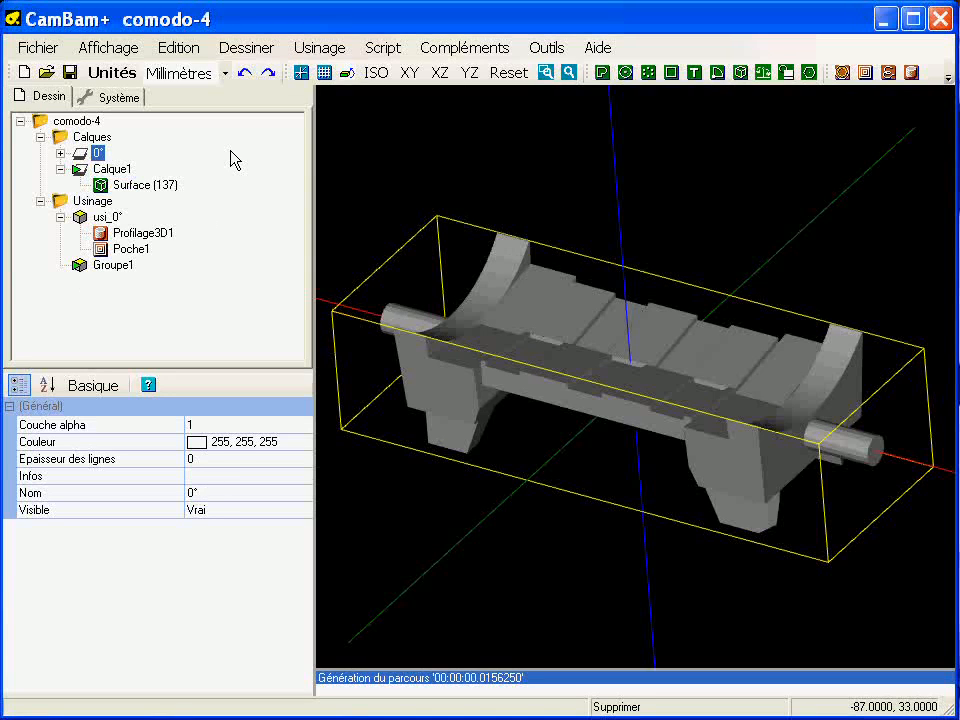
pyautogui.press('space')
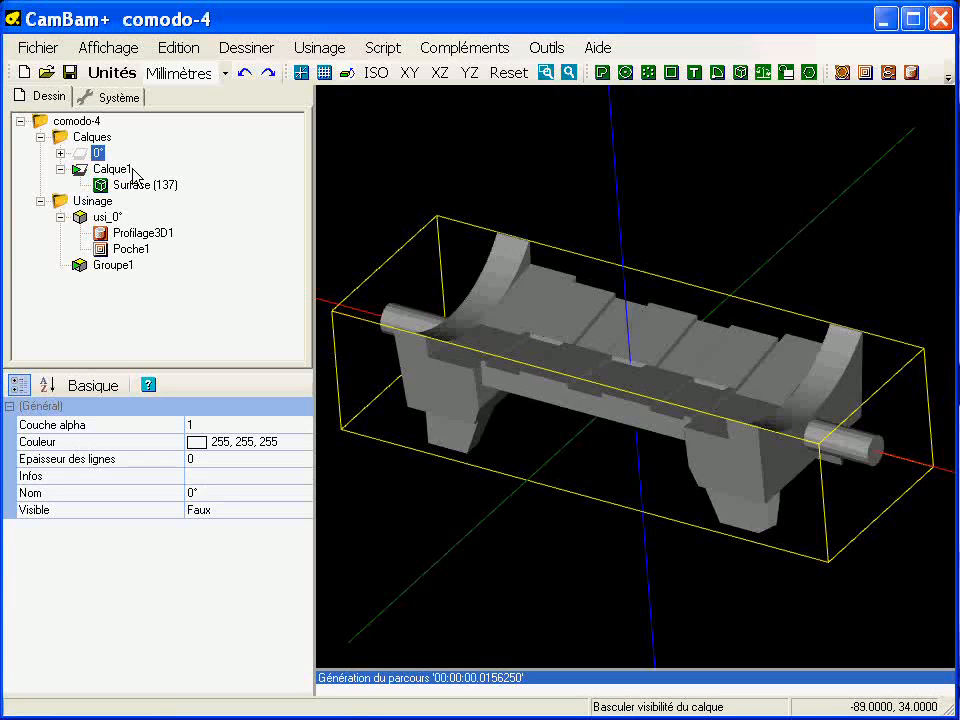
pyautogui.click(60, 152)
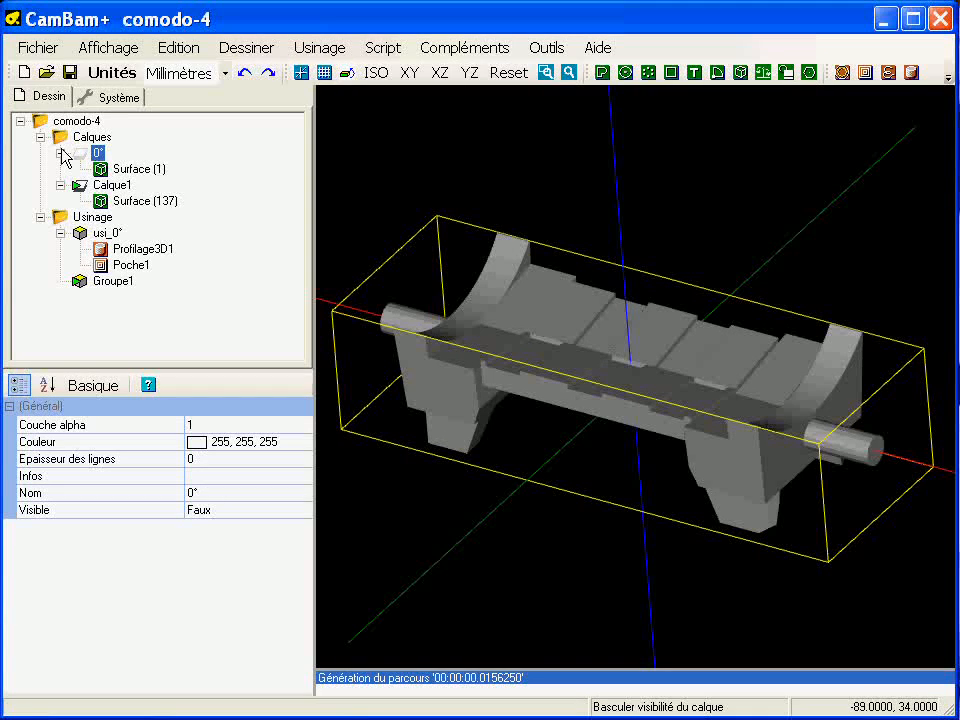
# - Rotate the surface in layer Calque1 by 9.16° about X with the numeric movements tool, using the origin as rotation centre
pyautogui.click(129, 170)
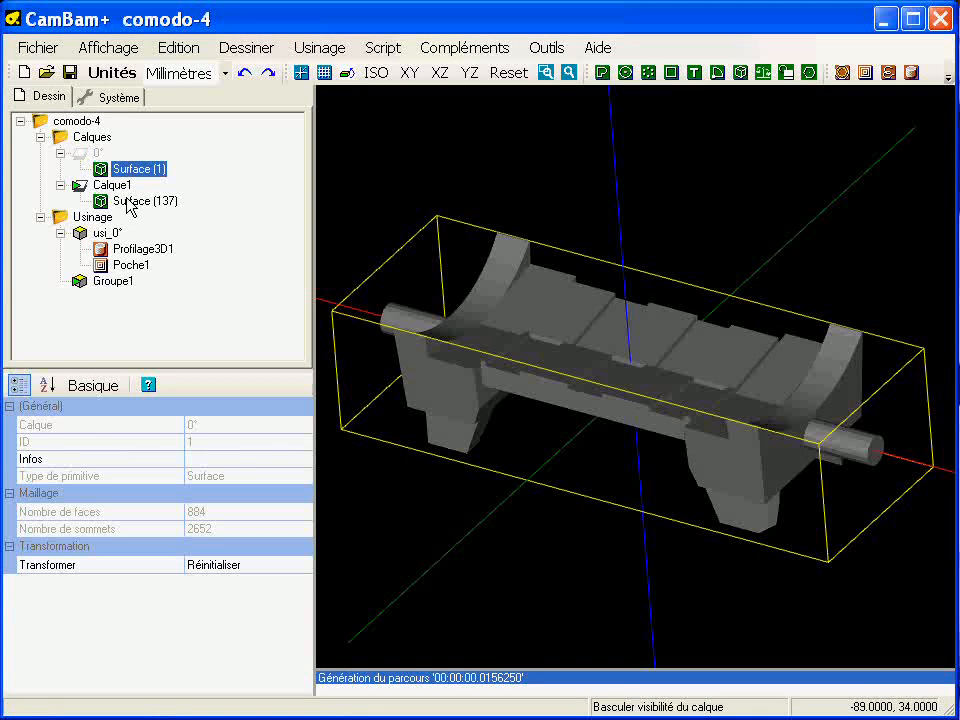
pyautogui.click(128, 201)
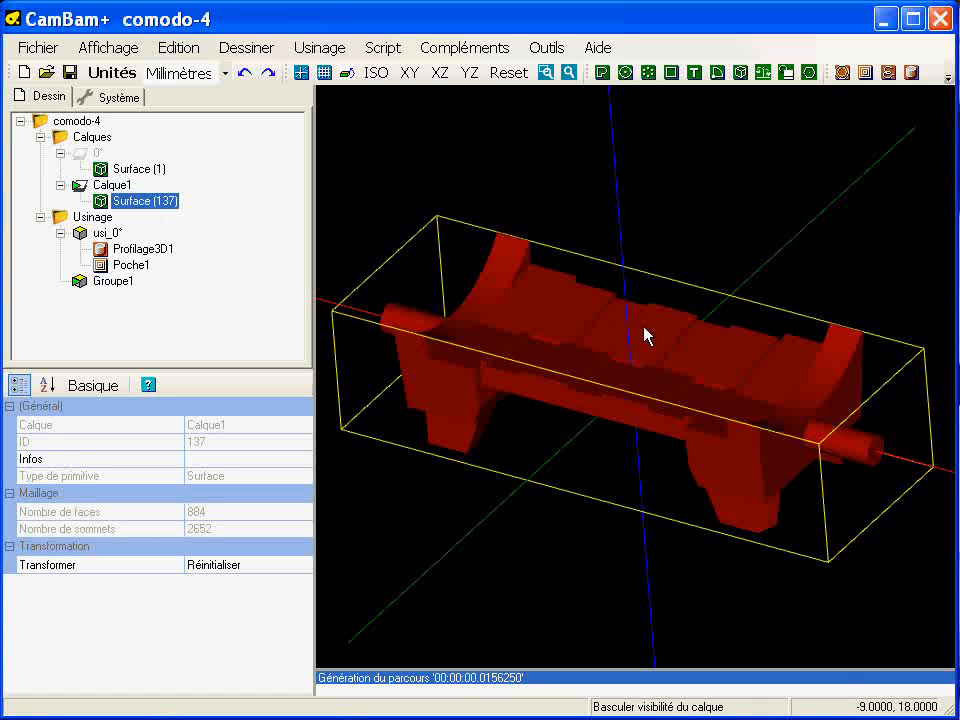
pyautogui.press('m')
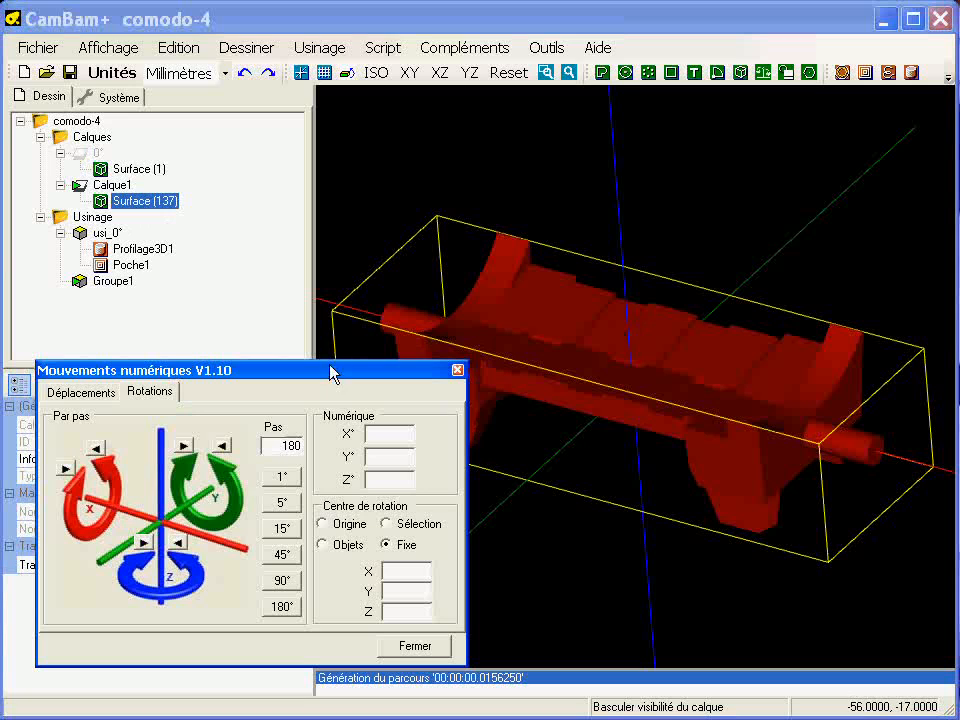
pyautogui.moveTo(333, 372); pyautogui.dragTo(319, 328)
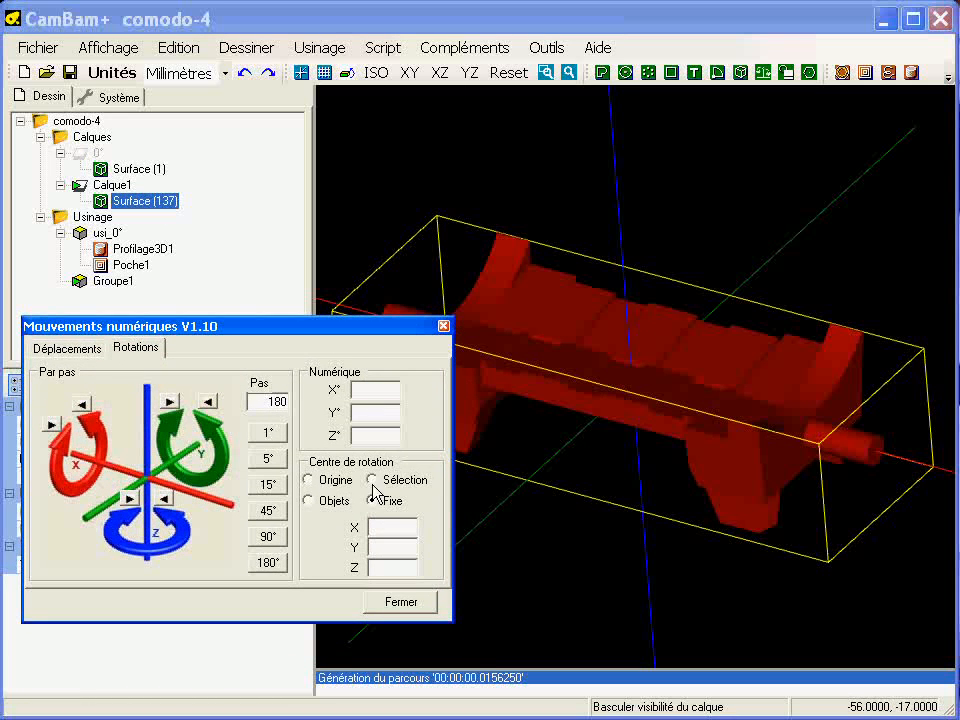
pyautogui.click(390, 391)
pyautogui.write('9.16')
pyautogui.click(334, 484)
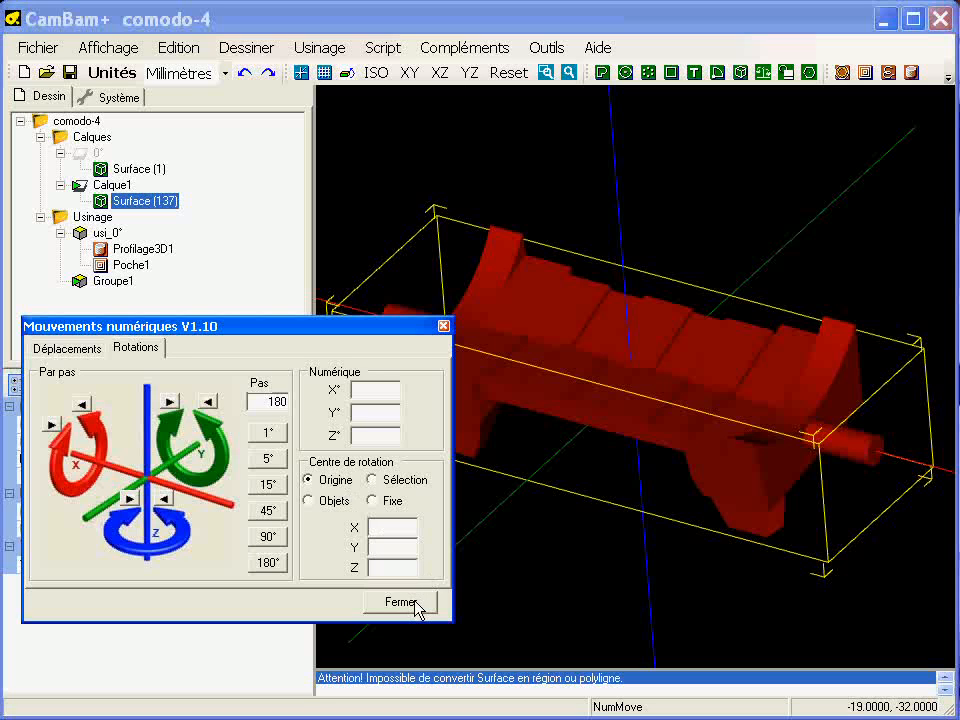
# - Undo the rotation, reapply 9.16° about X to the same surface, and close the numeric movements dialog
pyautogui.click(245, 75)
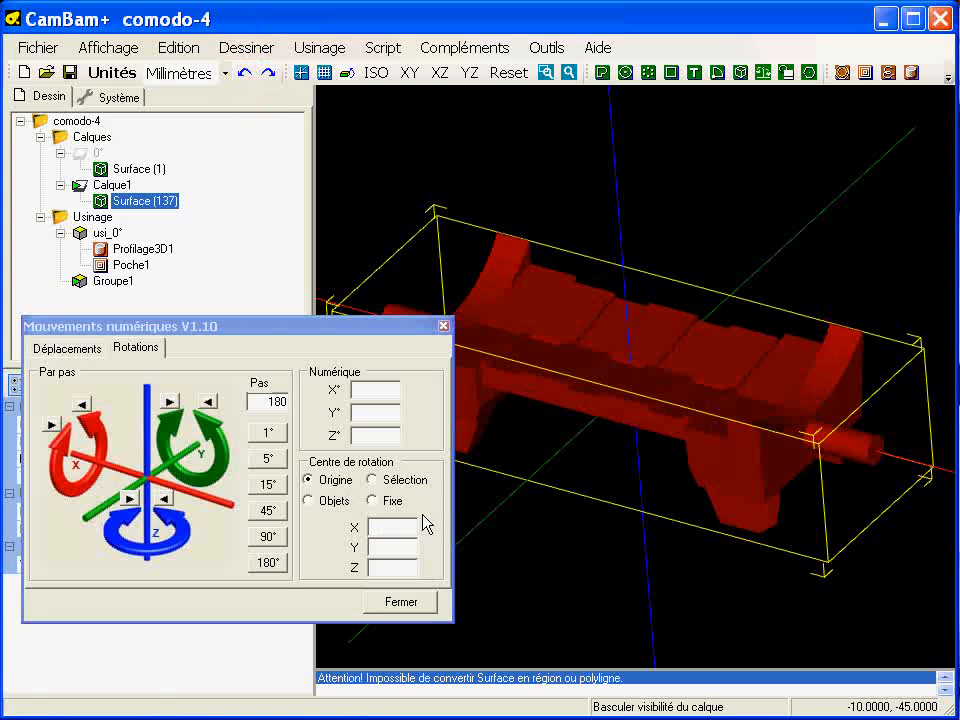
pyautogui.click(391, 391)
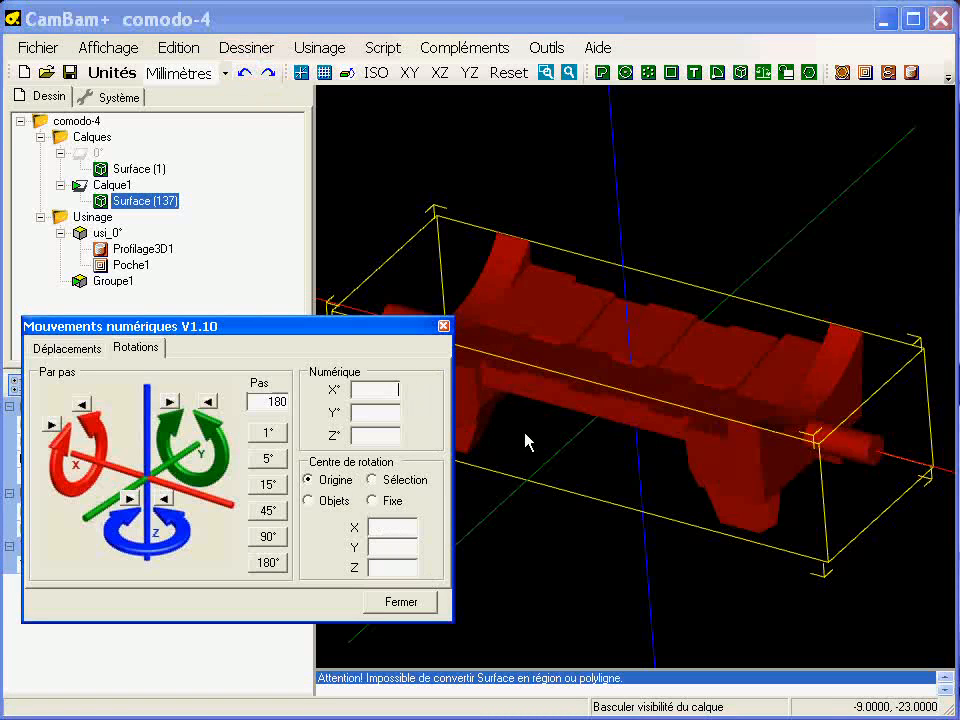
pyautogui.write('9.16')
pyautogui.press('Return')
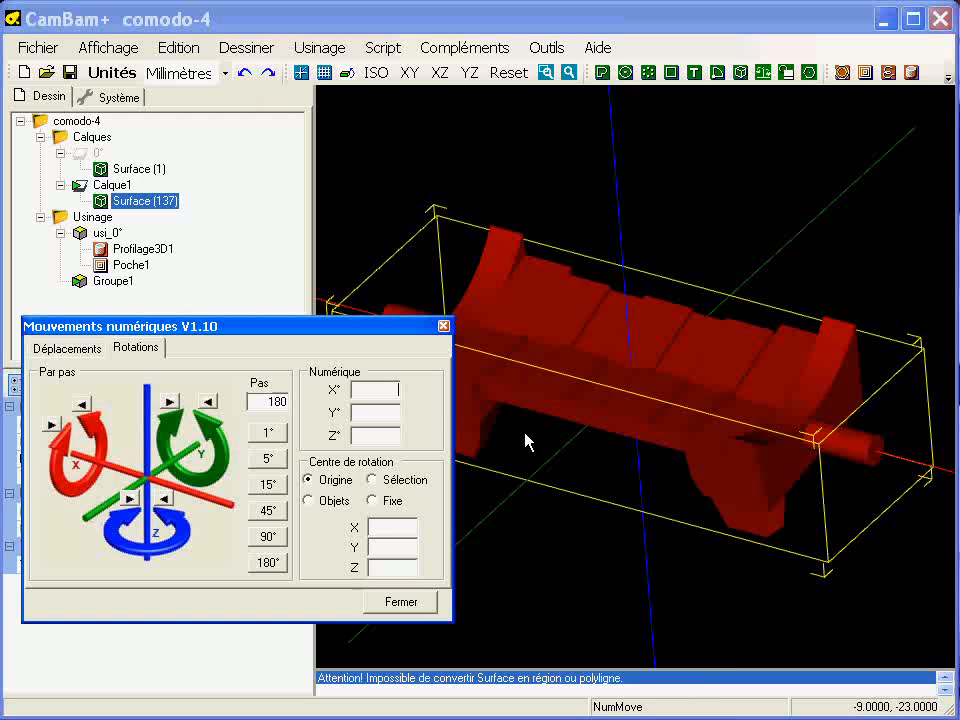
pyautogui.click(416, 604)
# - Examine the tilt of the rotated surface in the YZ end view and from several 3D angles
pyautogui.keyDown('alt'); pyautogui.moveTo(673, 425); pyautogui.dragTo(548, 378); pyautogui.keyUp('alt')
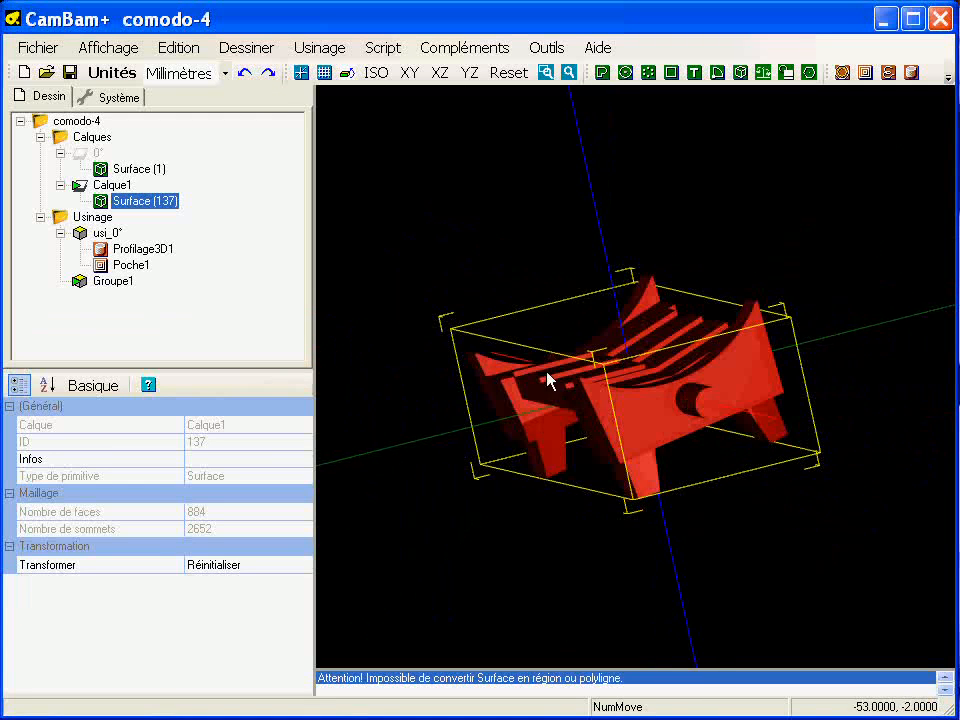
pyautogui.click(472, 76)
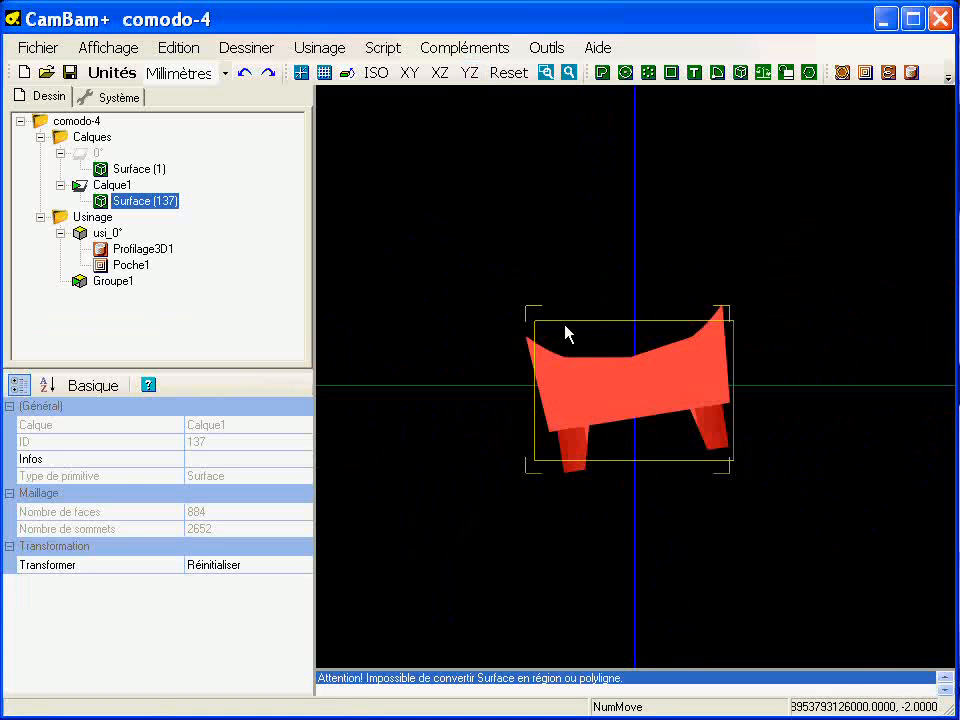
pyautogui.scroll(2, 603, 357)
pyautogui.keyDown('alt'); pyautogui.moveTo(603, 357); pyautogui.dragTo(603, 381); pyautogui.keyUp('alt')
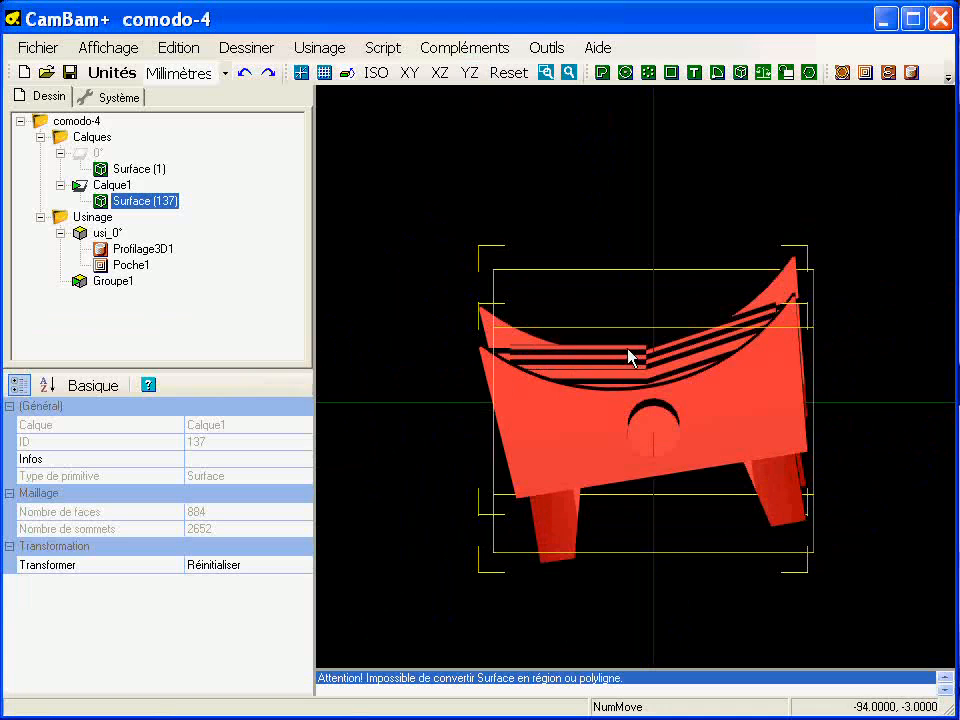
pyautogui.keyDown('alt'); pyautogui.moveTo(628, 357); pyautogui.dragTo(635, 419); pyautogui.keyUp('alt')
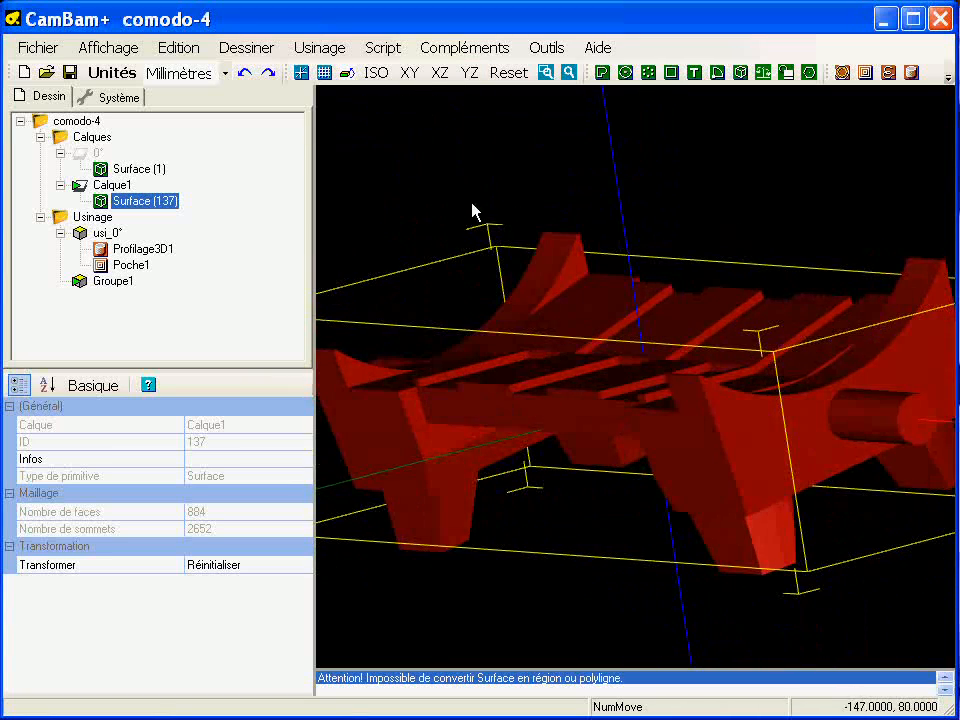
pyautogui.keyDown('alt'); pyautogui.doubleClick(480, 170); pyautogui.keyUp('alt')
pyautogui.keyDown('alt'); pyautogui.moveTo(508, 448); pyautogui.dragTo(454, 349); pyautogui.keyUp('alt')
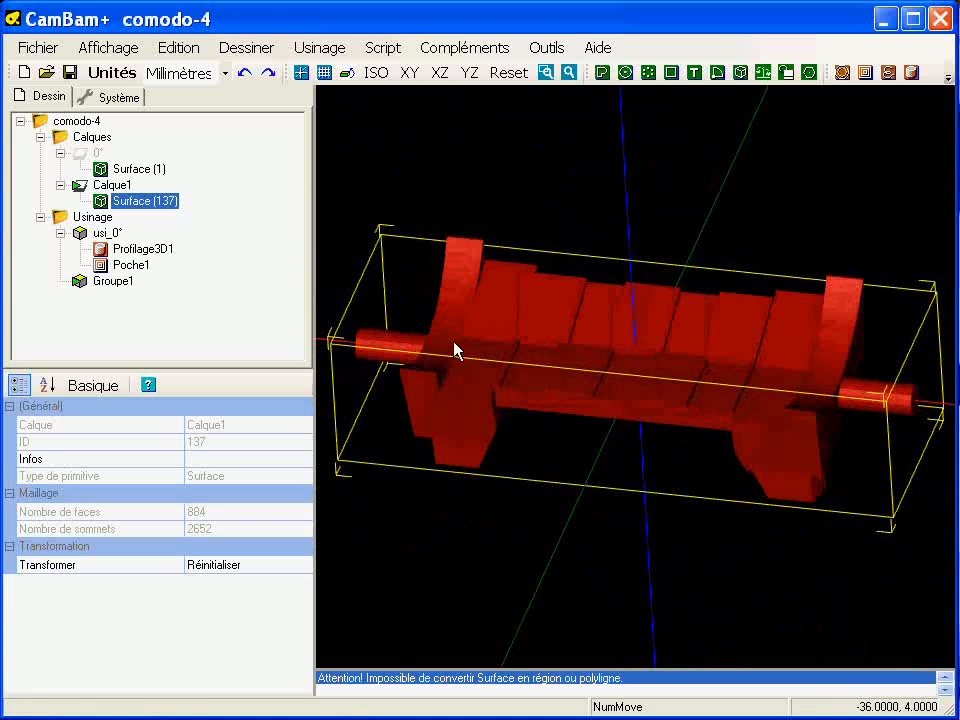
# - Create a new layer and run edge detection on the rotated surface of Calque1 to extract its edges into that layer
pyautogui.rightClick(101, 144)
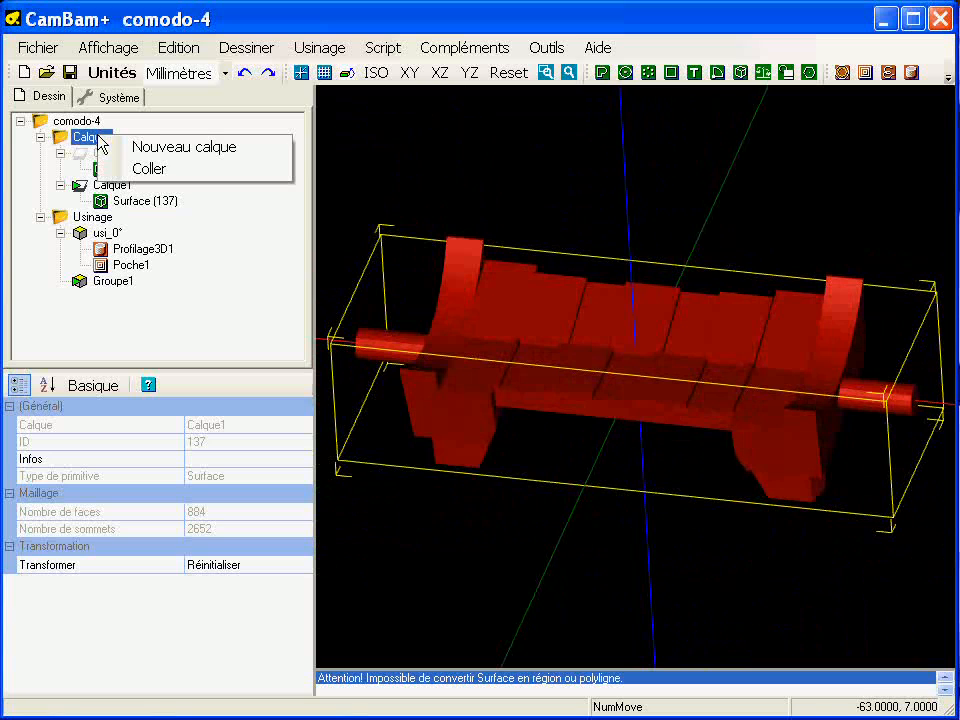
pyautogui.click(199, 153)
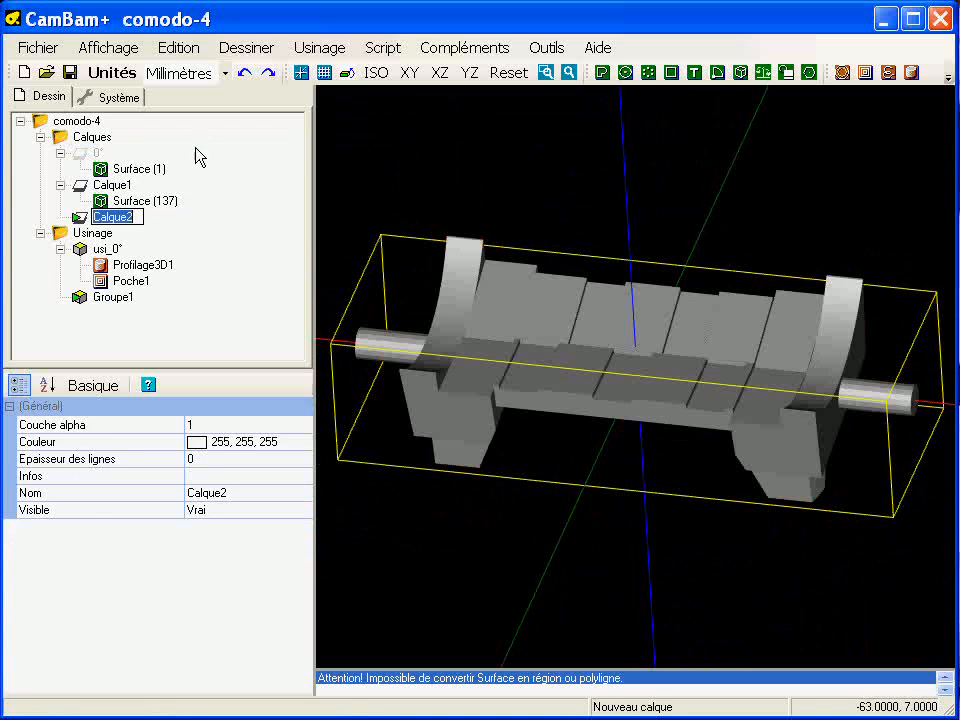
pyautogui.click(459, 321)
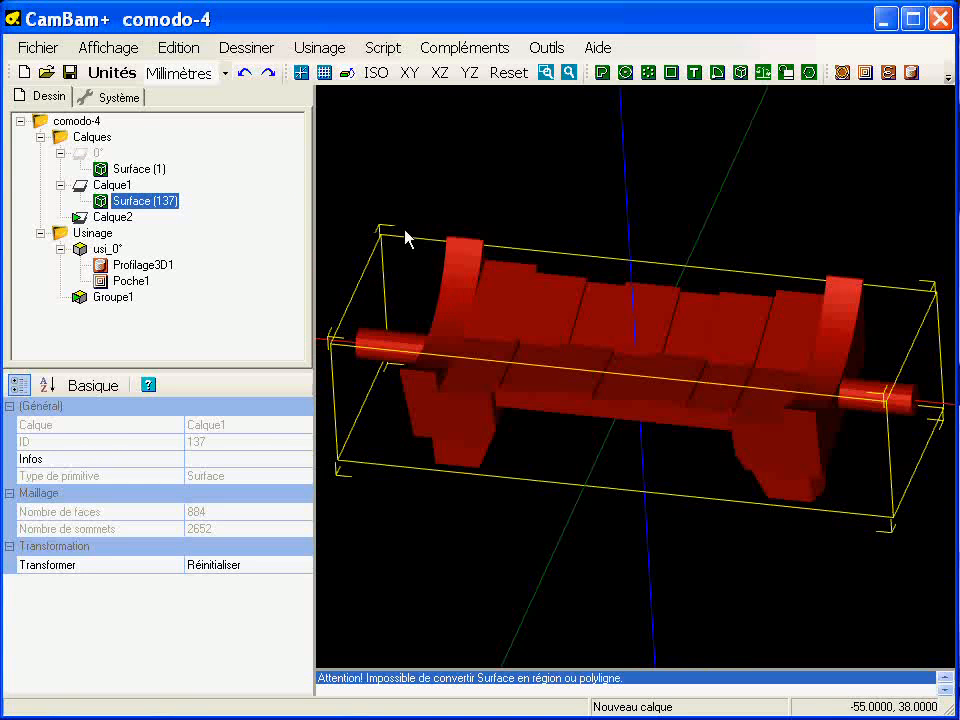
pyautogui.click(178, 47)
pyautogui.moveTo(266, 386)
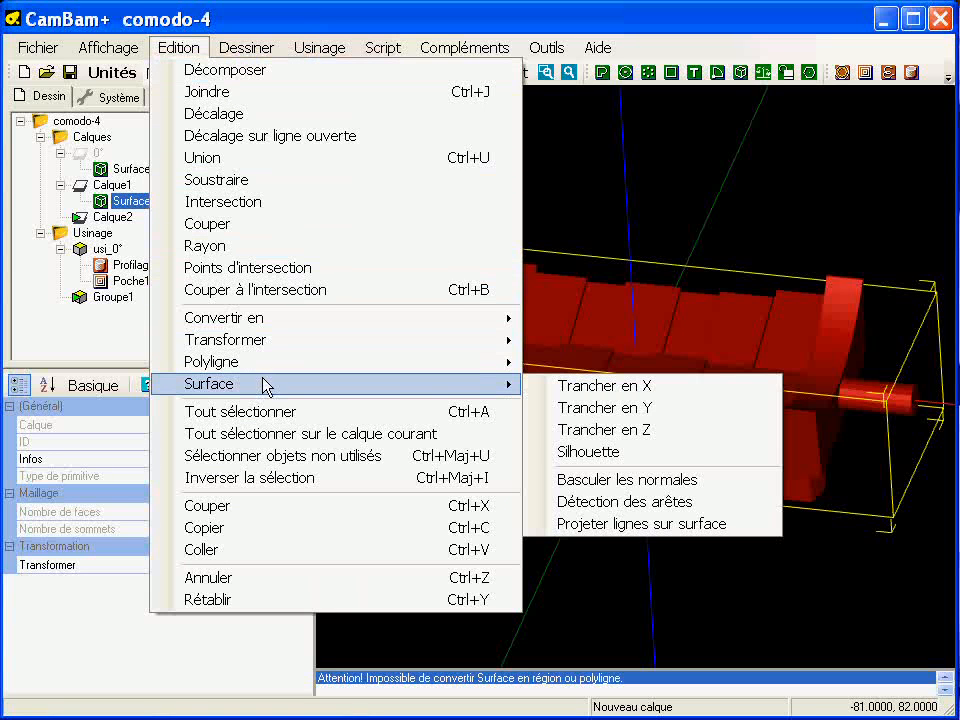
pyautogui.click(630, 502)
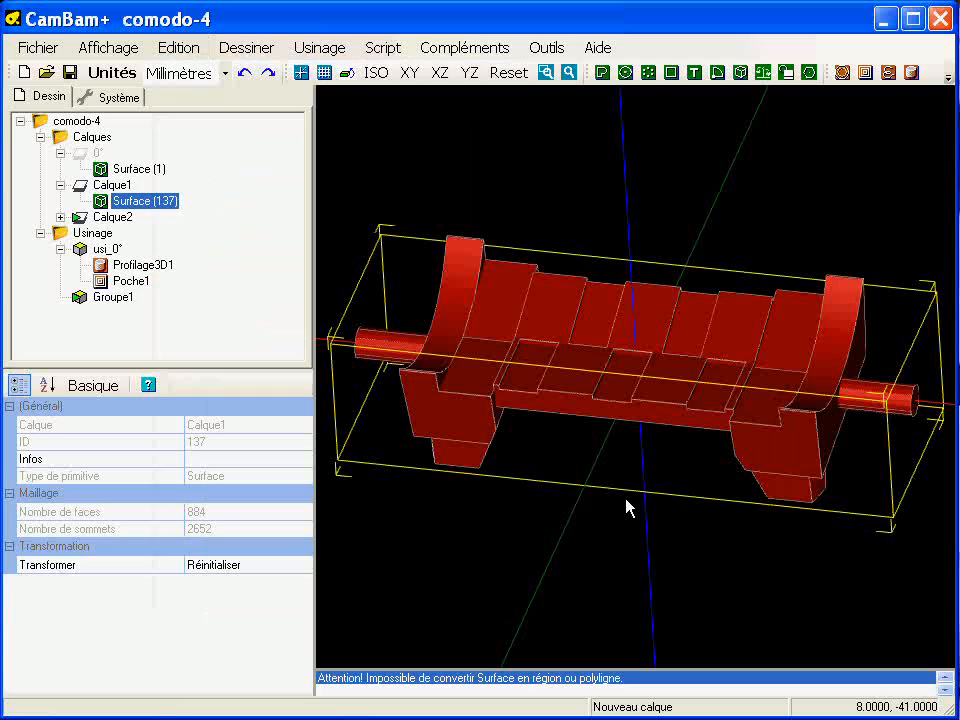
# - Hide the layer Calque1 so that only the extracted edge polylines are displayed
pyautogui.click(111, 185)
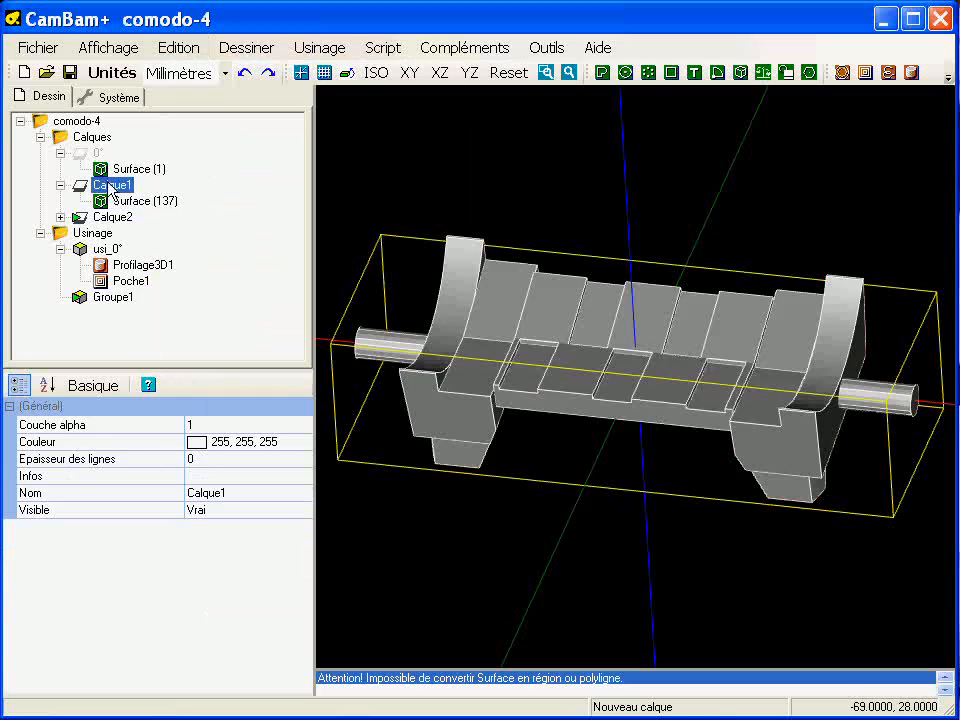
pyautogui.press('space')
pyautogui.keyDown('alt'); pyautogui.moveTo(528, 438); pyautogui.dragTo(518, 487); pyautogui.keyUp('alt')
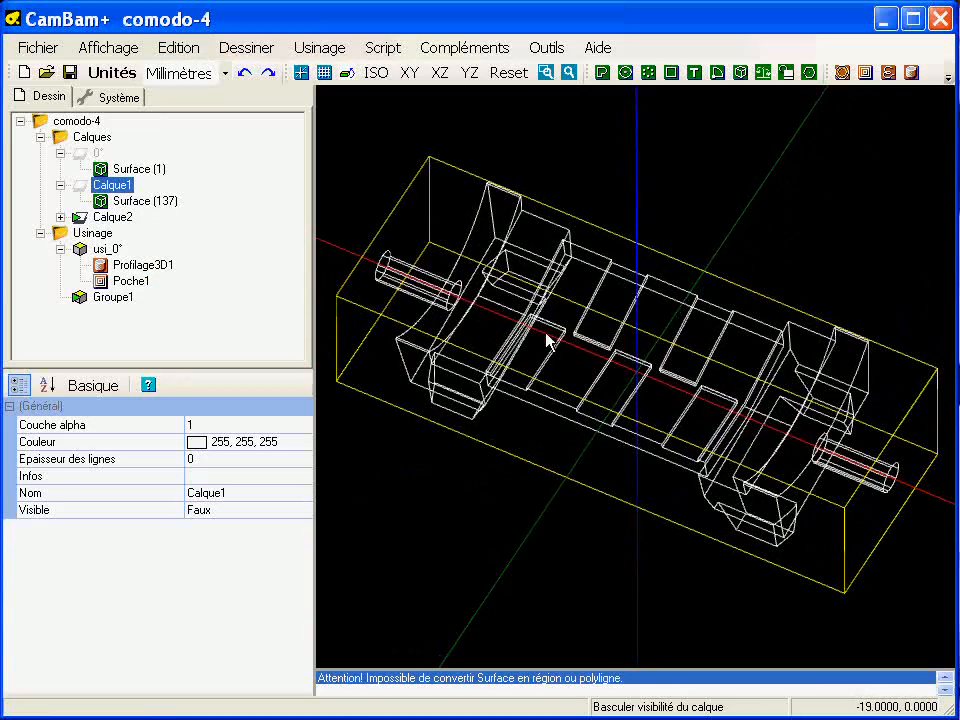
pyautogui.keyDown('alt'); pyautogui.moveTo(548, 372); pyautogui.dragTo(525, 397); pyautogui.keyUp('alt')
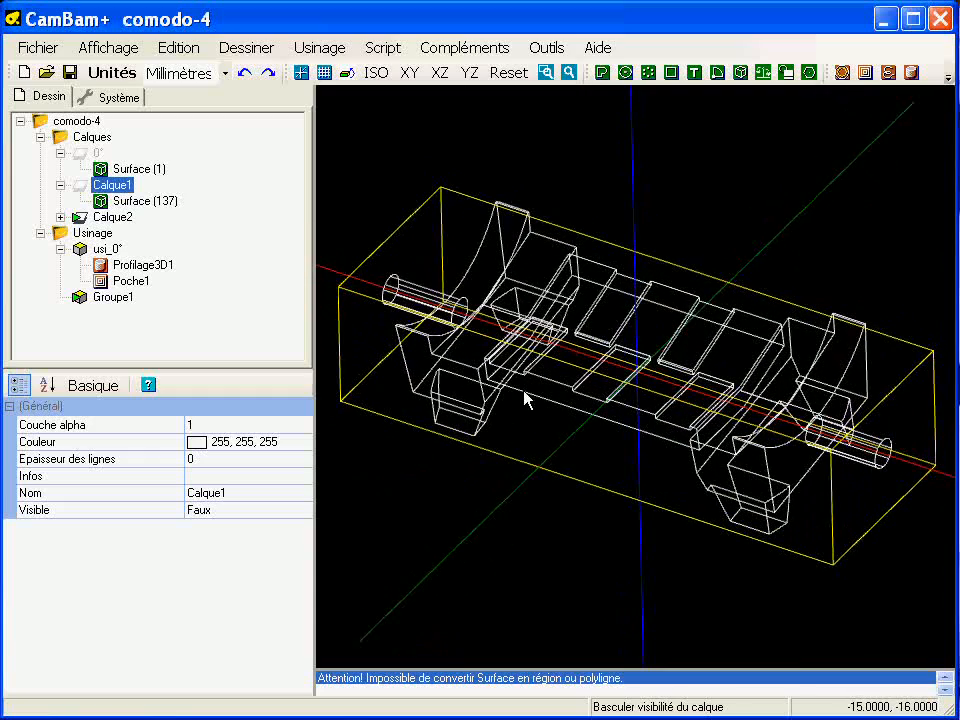
# - Delete all extracted edge polylines except the large notched outline and the bottom outline of the first small recess, using an inverted selection
pyautogui.click(534, 371)
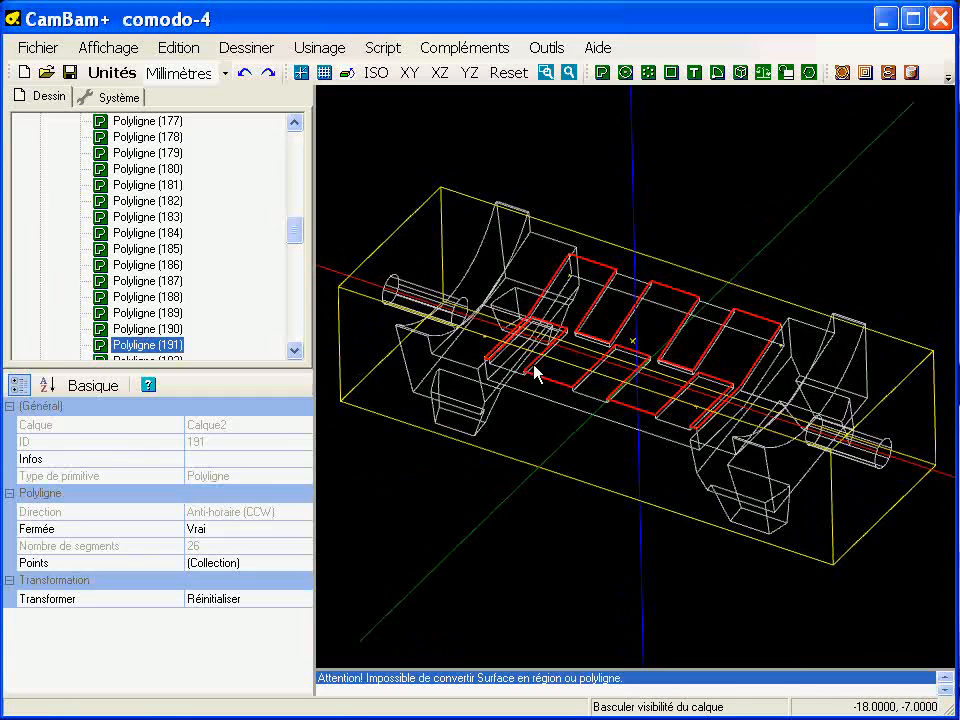
pyautogui.keyDown('ctrl'); pyautogui.click(519, 380); pyautogui.keyUp('ctrl')
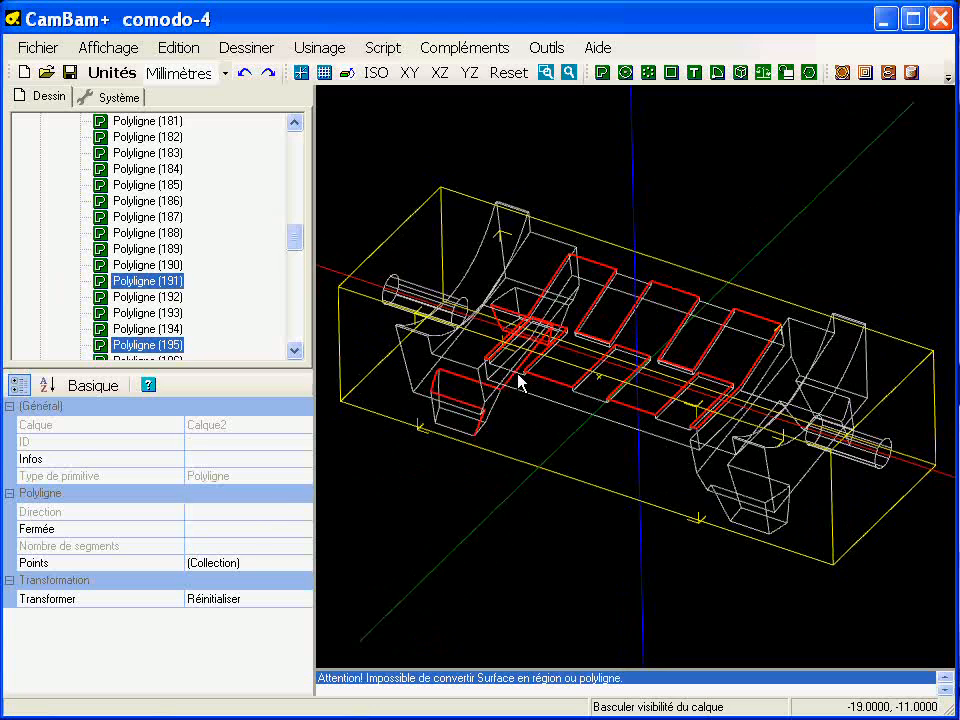
pyautogui.keyDown('ctrl'); pyautogui.click(519, 380); pyautogui.keyUp('ctrl')
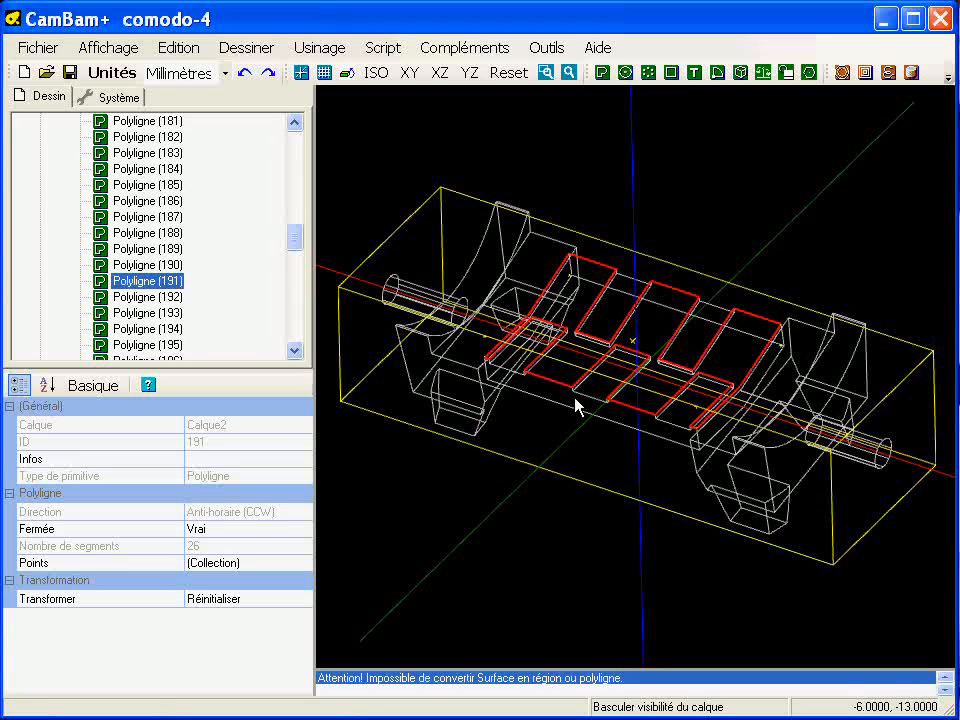
pyautogui.keyDown('alt'); pyautogui.moveTo(574, 403); pyautogui.dragTo(617, 380); pyautogui.keyUp('alt')
pyautogui.scroll(5, 572, 382)
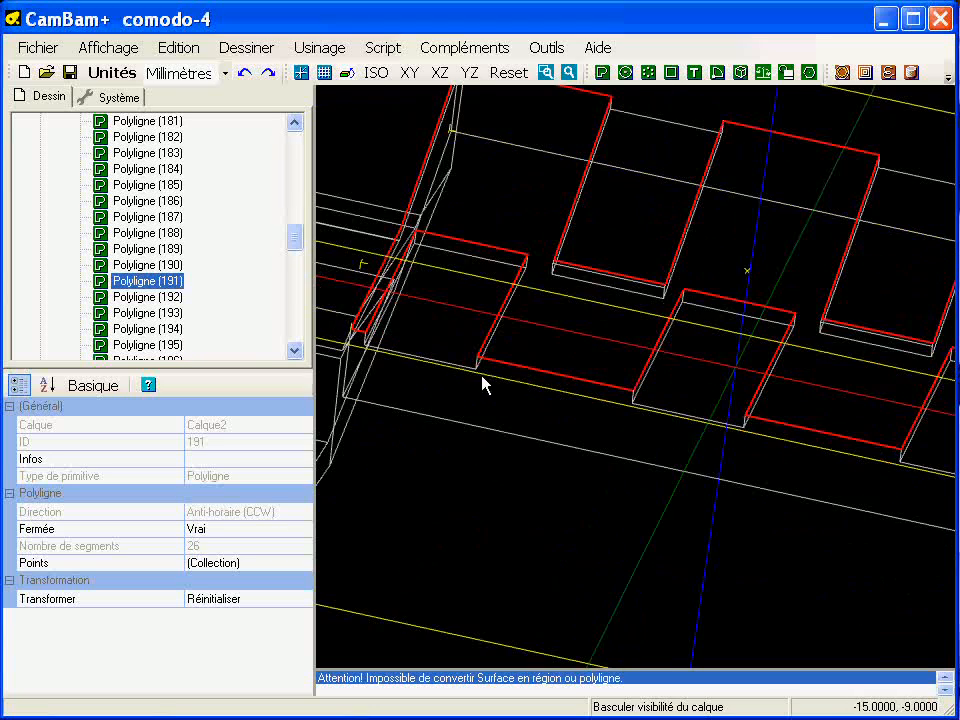
pyautogui.keyDown('ctrl'); pyautogui.click(459, 362); pyautogui.keyUp('ctrl')
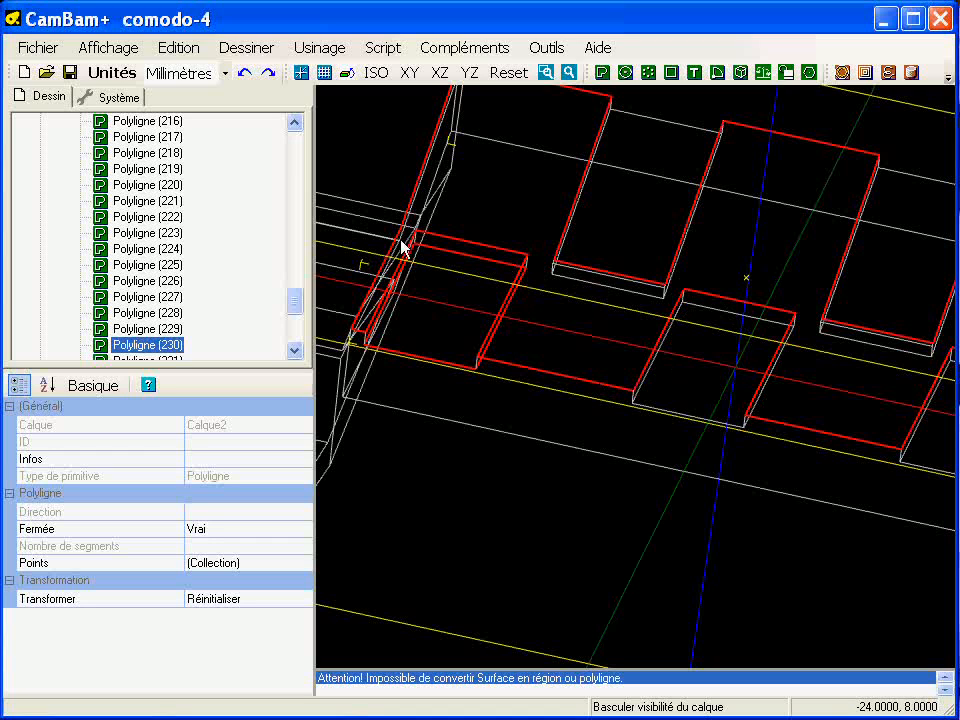
pyautogui.moveTo(738, 421); pyautogui.dragTo(448, 370, button='middle')
pyautogui.scroll(-3, 506, 358)
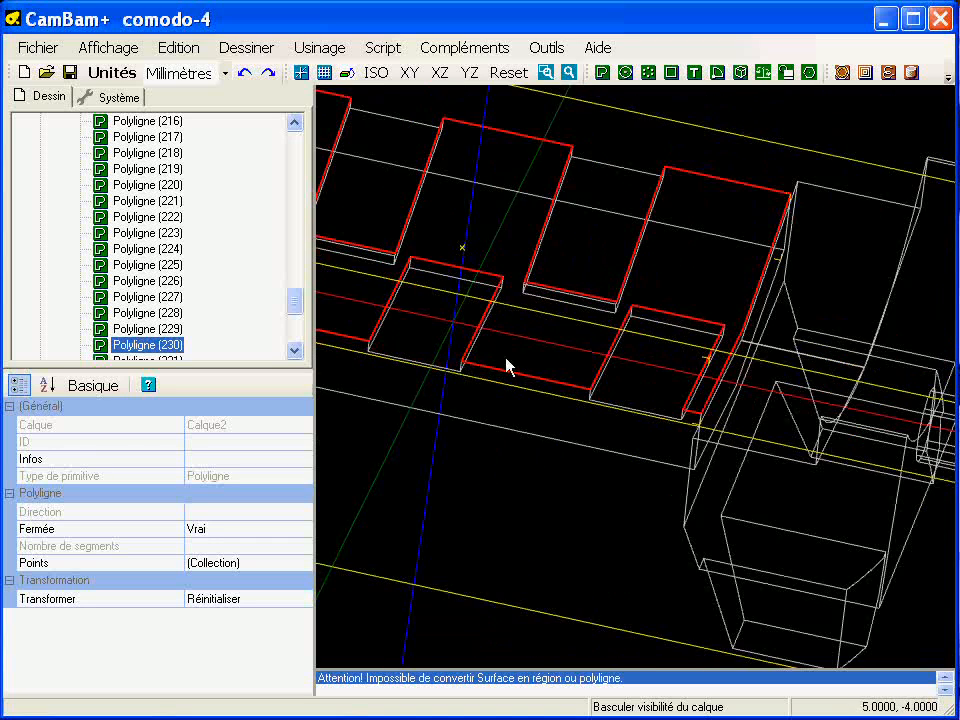
pyautogui.scroll(1, 559, 372)
pyautogui.moveTo(559, 372); pyautogui.dragTo(791, 378, button='middle')
pyautogui.scroll(-4, 791, 377)
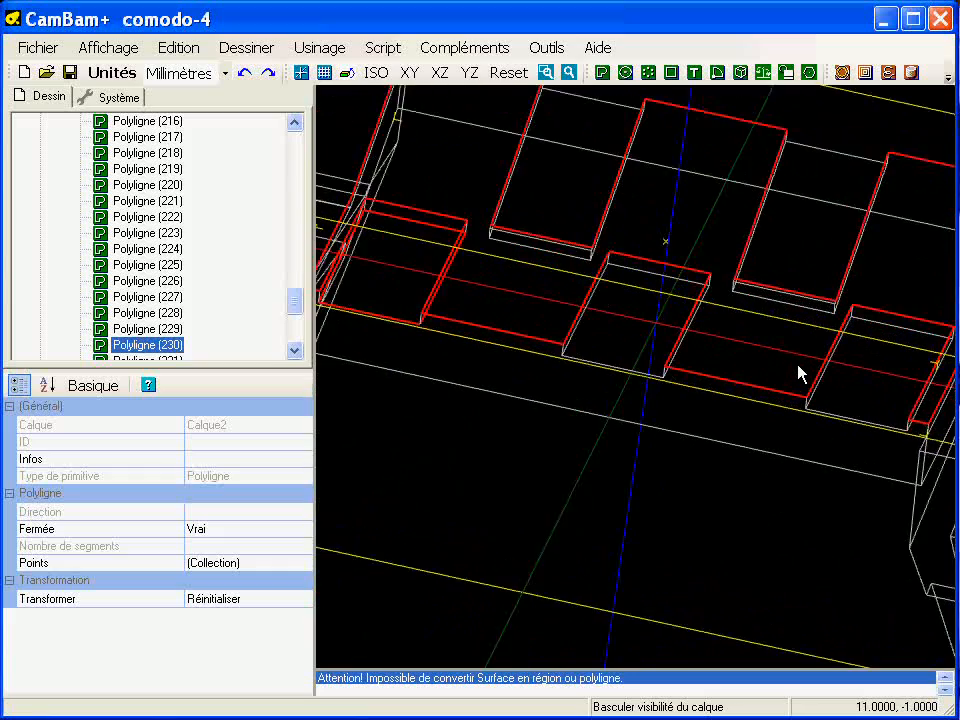
pyautogui.click(175, 50)
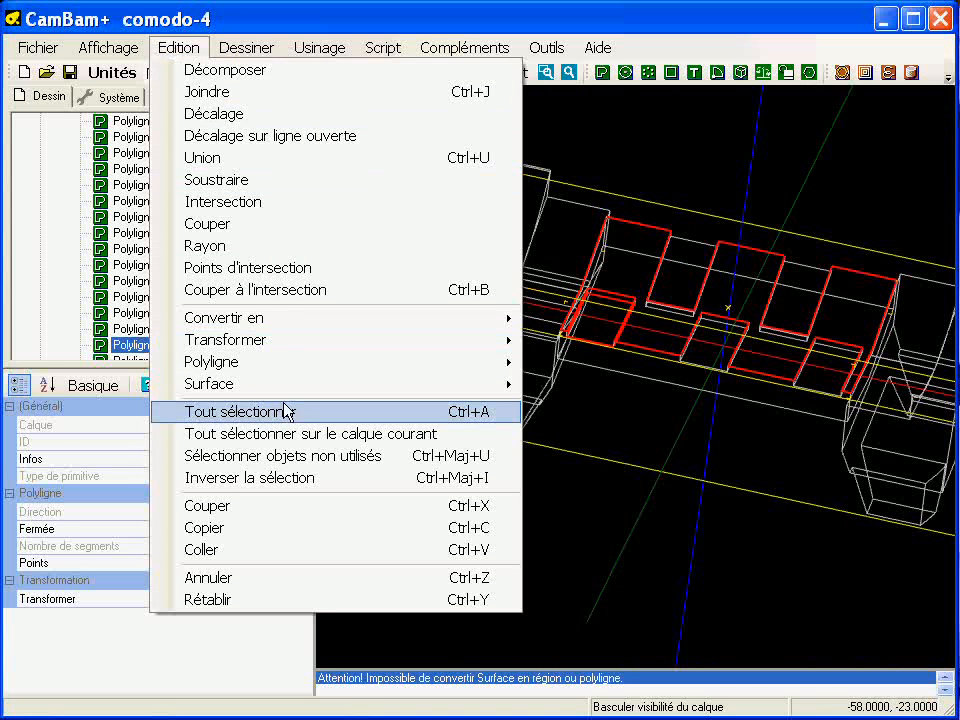
pyautogui.click(281, 478)
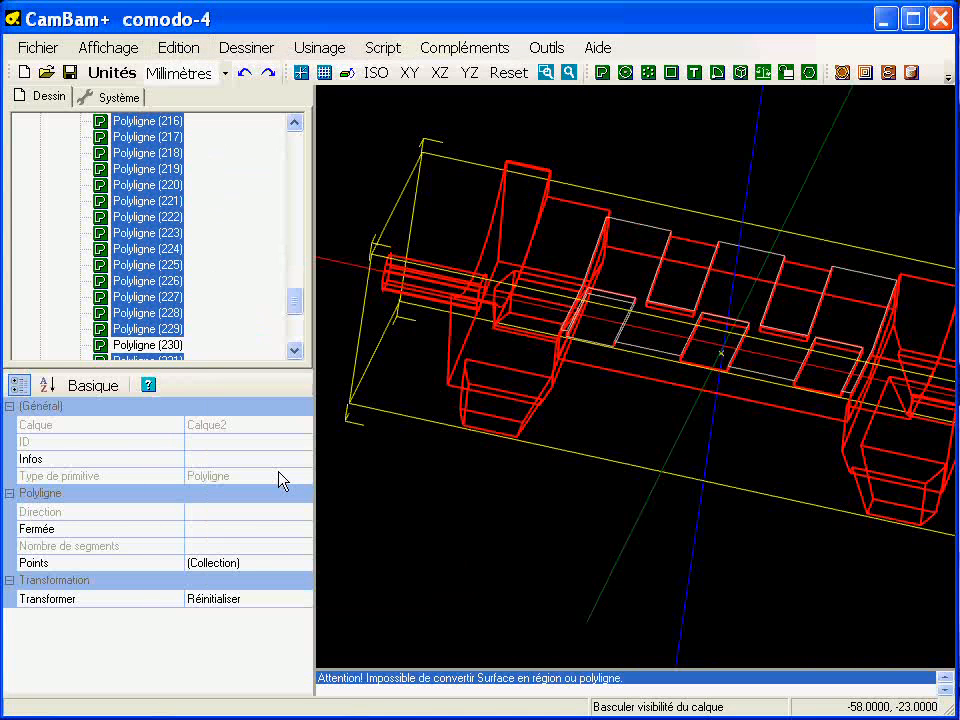
pyautogui.press('Delete')
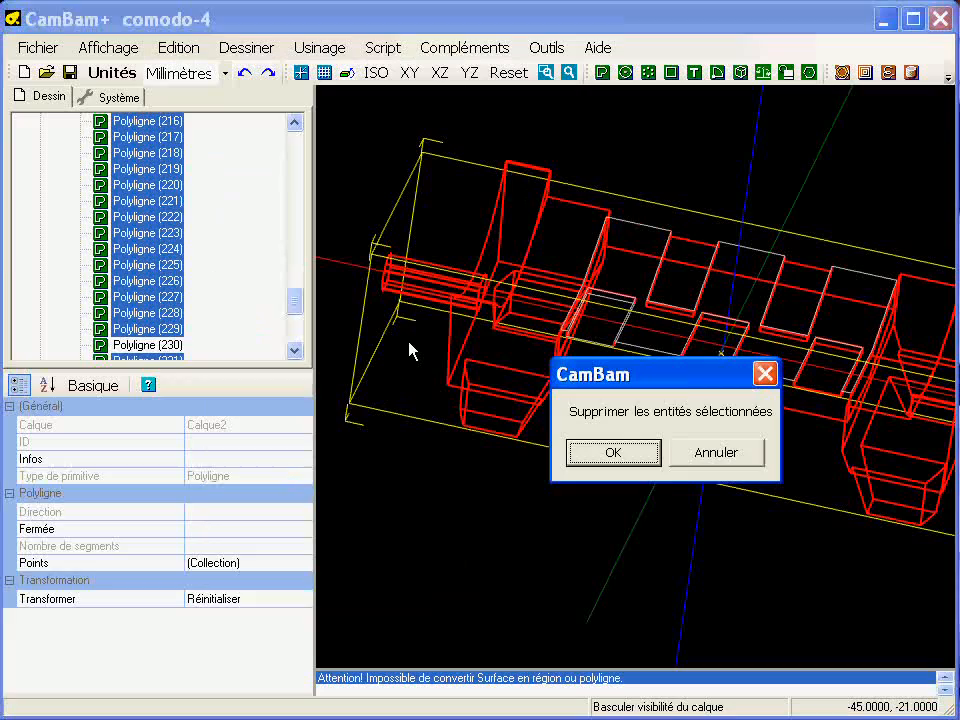
pyautogui.press('Return')
# - Explode the two remaining polylines in Calque2 into individual lines
pyautogui.moveTo(628, 326); pyautogui.dragTo(559, 405, button='middle')
pyautogui.keyDown('alt'); pyautogui.moveTo(559, 405); pyautogui.dragTo(455, 358); pyautogui.keyUp('alt')
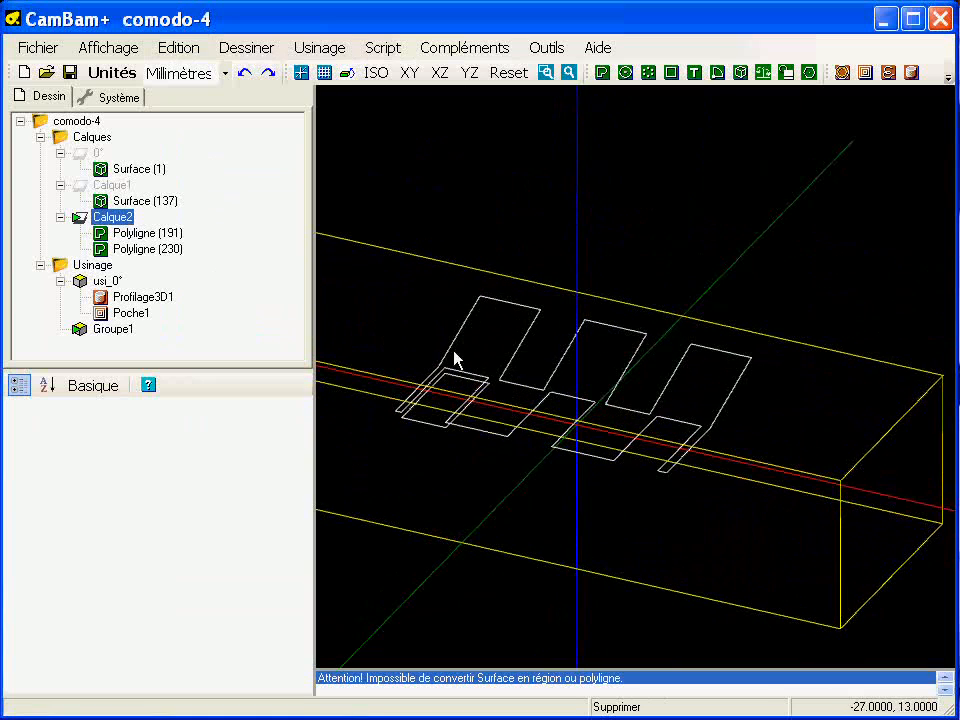
pyautogui.moveTo(367, 249); pyautogui.dragTo(523, 396)
pyautogui.moveTo(356, 236); pyautogui.dragTo(805, 518)
pyautogui.rightClick(357, 160)
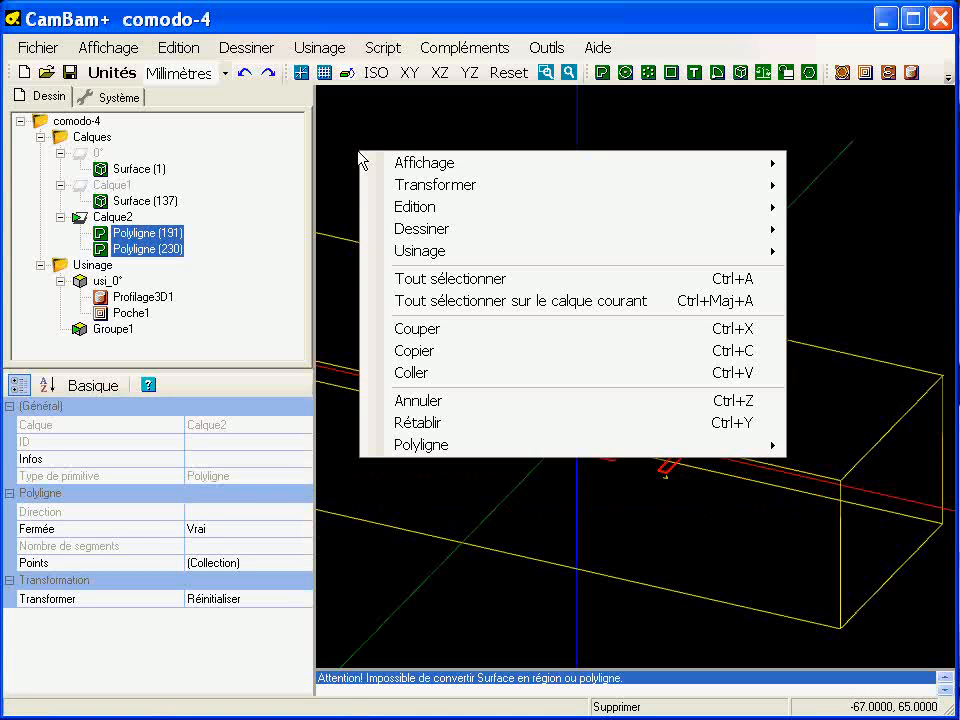
pyautogui.moveTo(392, 208)
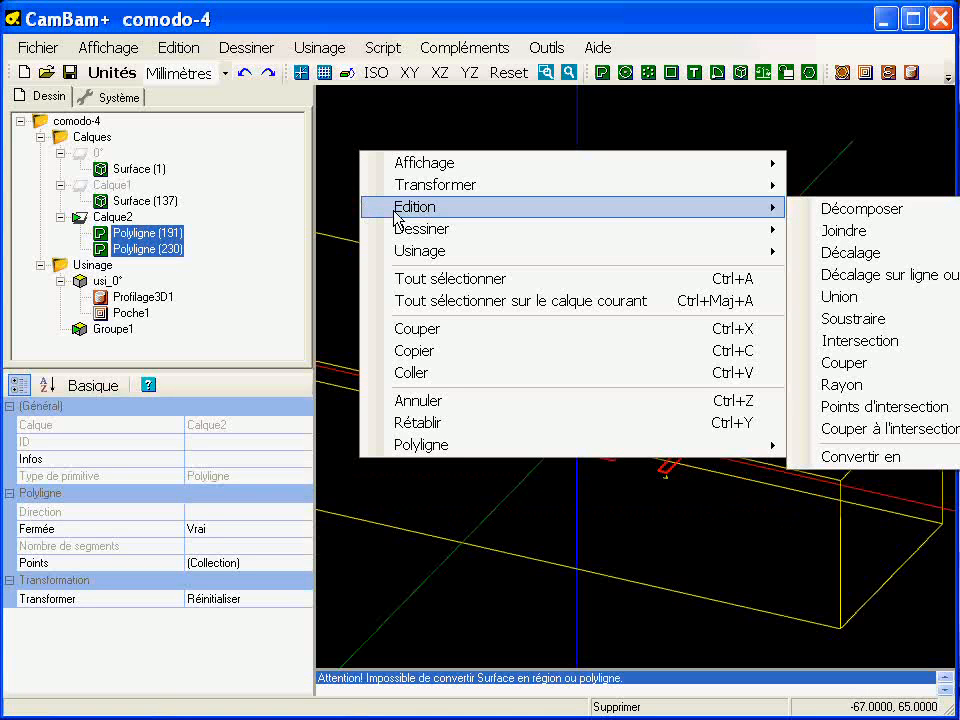
pyautogui.click(823, 211)
pyautogui.click(503, 408)
# - Draw a rectangle about 46 × 16.5 mm in plan view, from the notched outline's lower-left corner to its right edge near the X axis
pyautogui.moveTo(495, 458)
pyautogui.keyDown('alt'); pyautogui.mouseDown()
pyautogui.moveTo(525, 429)
pyautogui.moveTo(496, 431)
pyautogui.moveTo(482, 464)
pyautogui.mouseUp(); pyautogui.keyUp('alt')
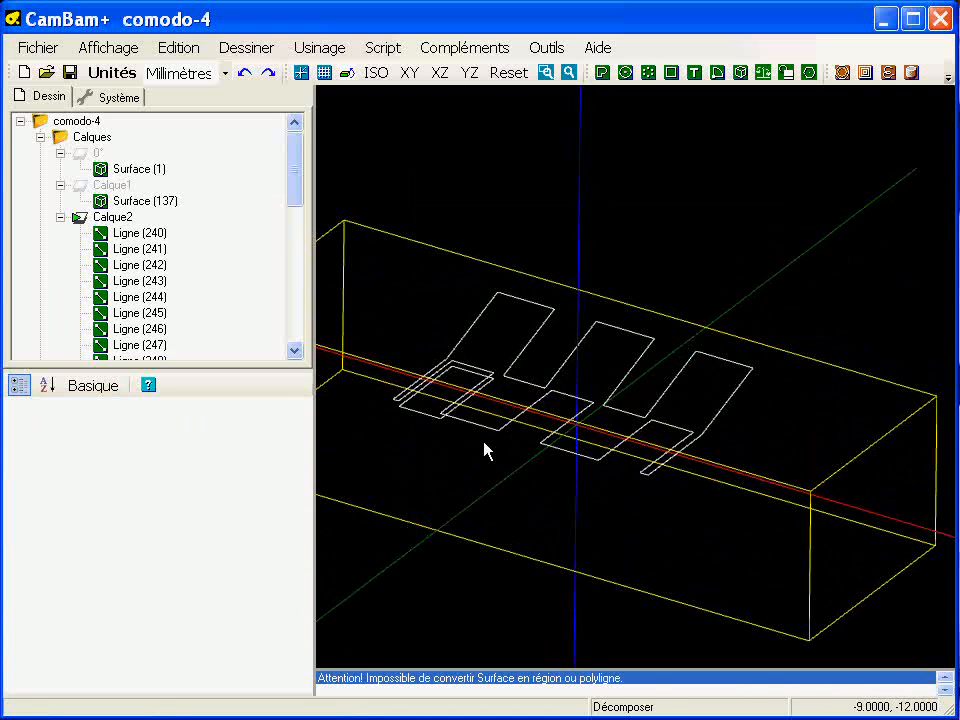
pyautogui.keyDown('alt'); pyautogui.doubleClick(482, 437); pyautogui.keyUp('alt')
pyautogui.scroll(5, 542, 399)
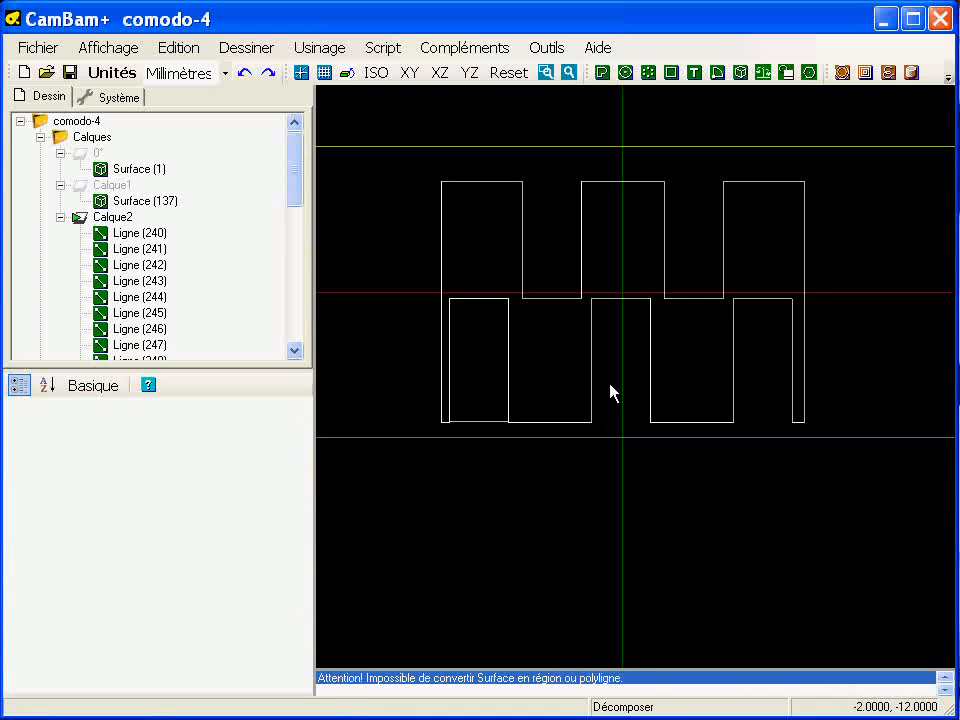
pyautogui.scroll(3, 594, 404)
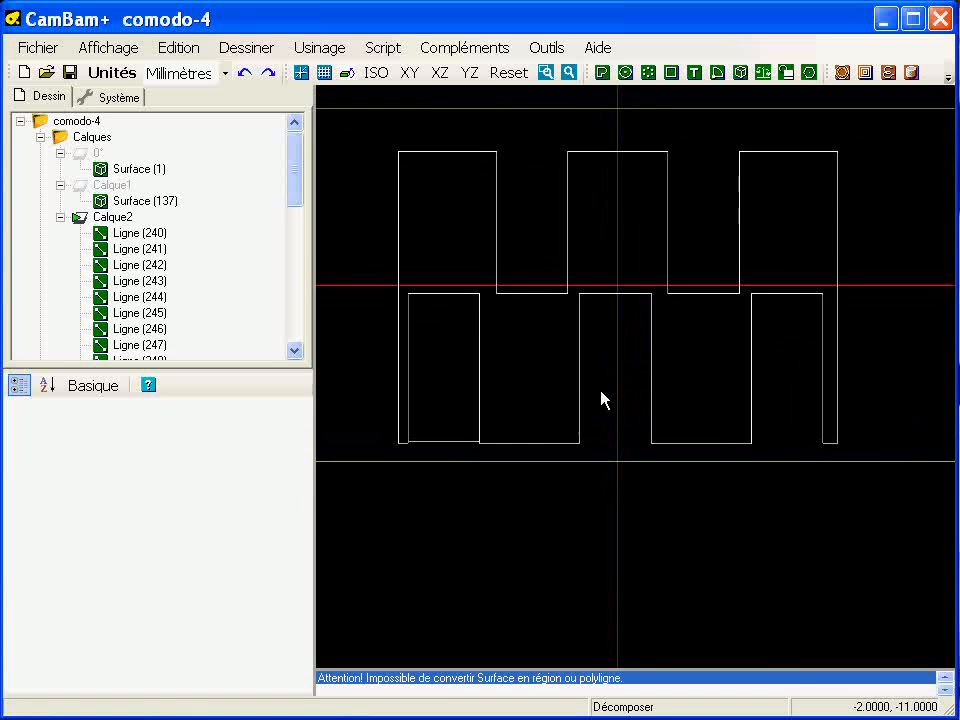
pyautogui.click(671, 72)
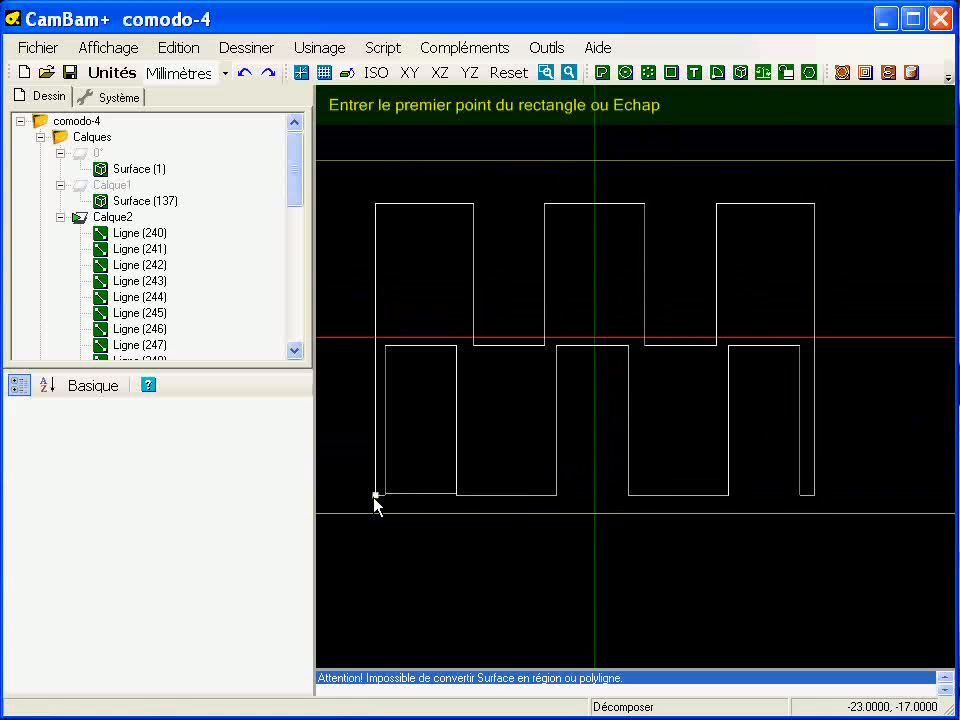
pyautogui.click(375, 495)
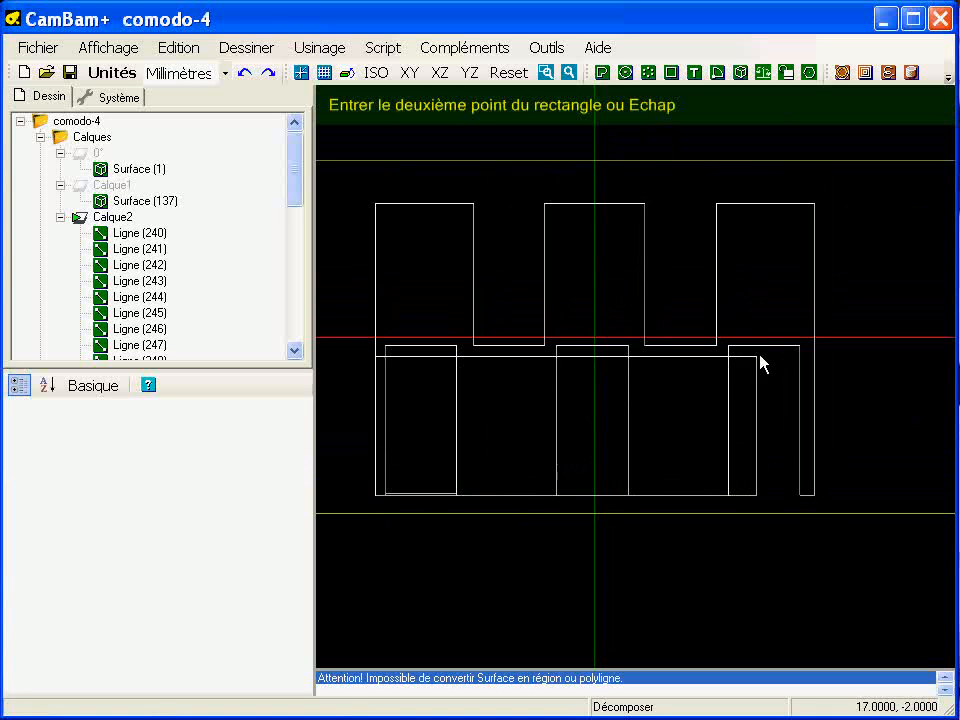
pyautogui.click(815, 339)
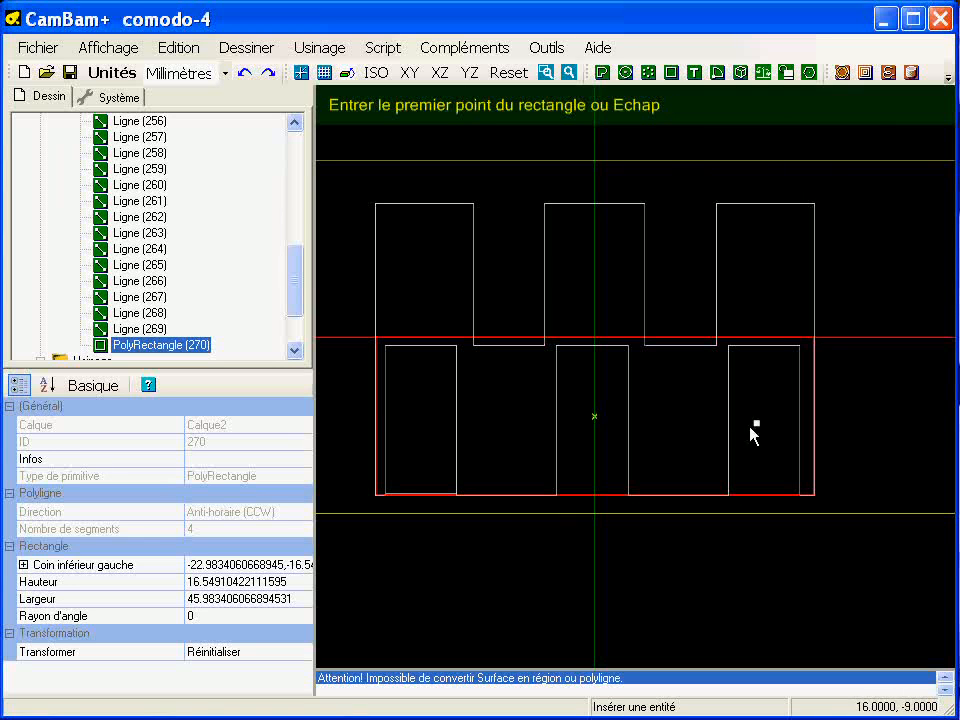
pyautogui.press('Escape')
# - Make the layer Calque1 visible again to compare the rectangle with the rotated surface in 3D
pyautogui.keyDown('alt'); pyautogui.moveTo(604, 463); pyautogui.dragTo(458, 320); pyautogui.keyUp('alt')
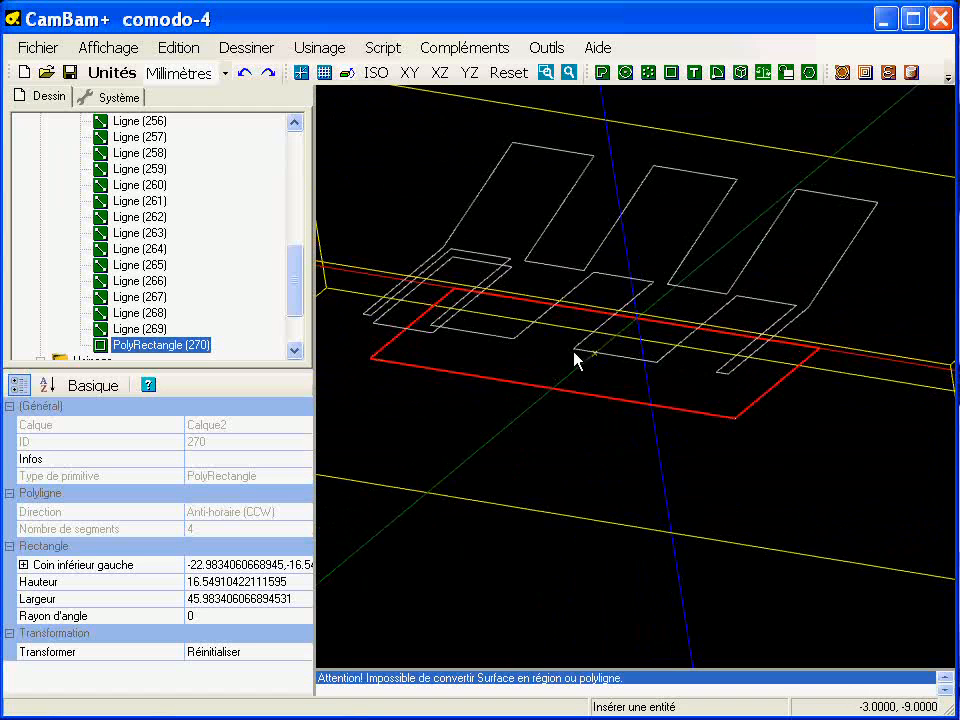
pyautogui.moveTo(574, 352); pyautogui.dragTo(597, 438, button='middle')
pyautogui.moveTo(292, 295); pyautogui.dragTo(336, 165)
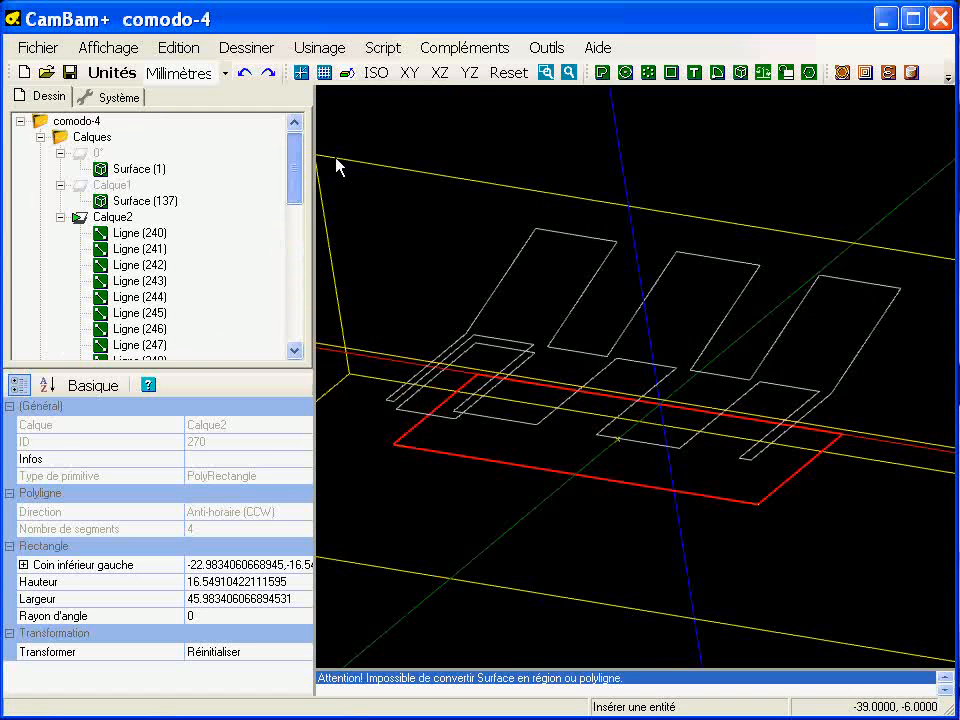
pyautogui.click(117, 186)
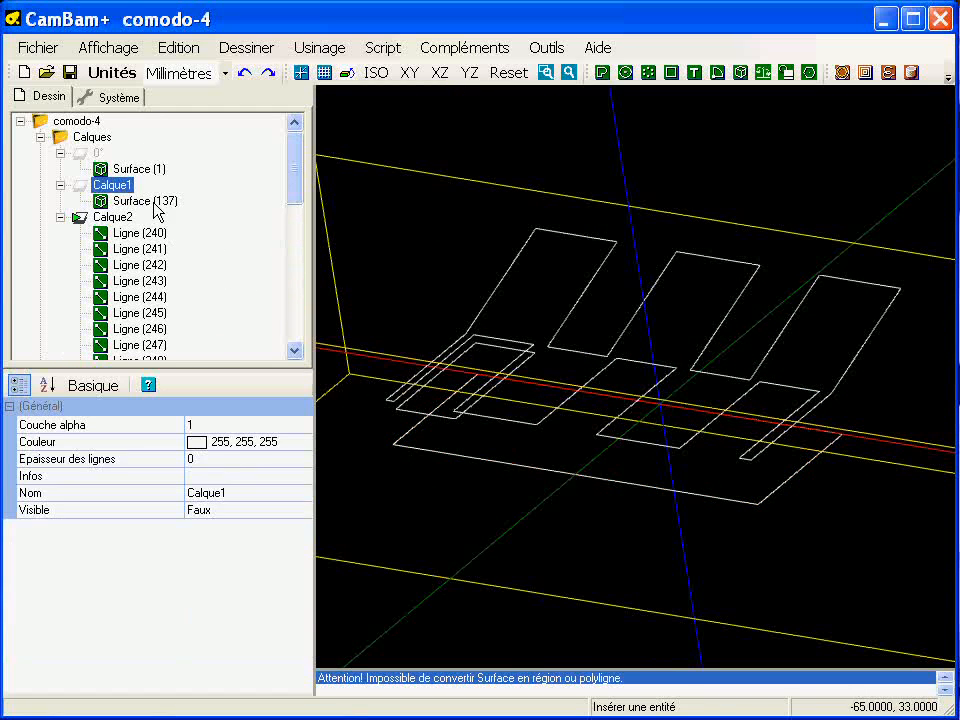
pyautogui.press('space')
pyautogui.moveTo(540, 427); pyautogui.dragTo(570, 347, button='middle')
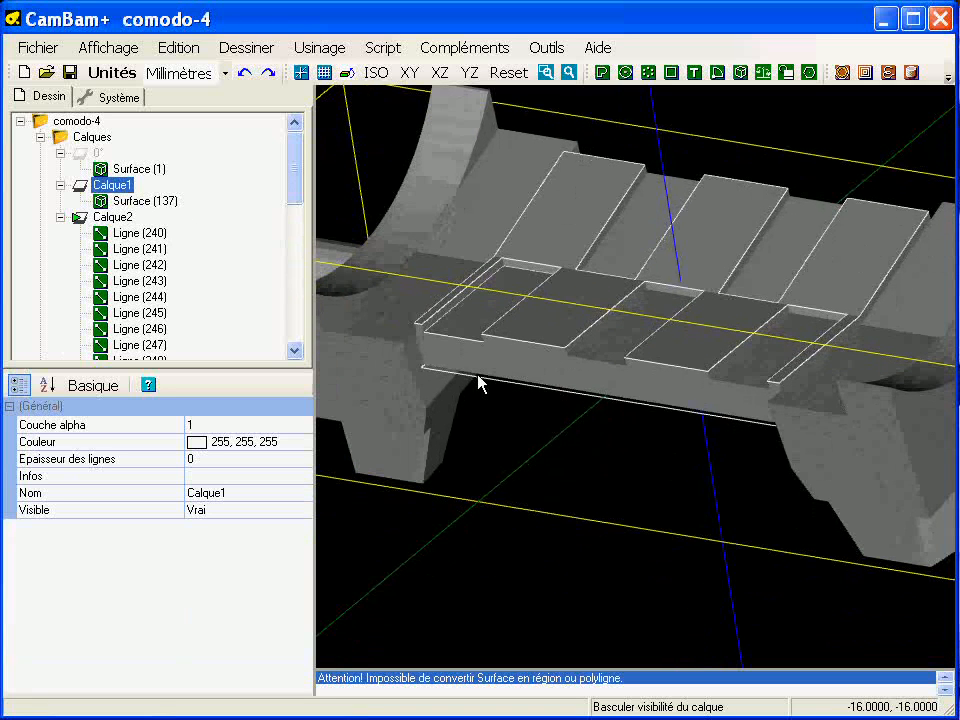
pyautogui.keyDown('alt'); pyautogui.moveTo(583, 384); pyautogui.dragTo(523, 311); pyautogui.keyUp('alt')
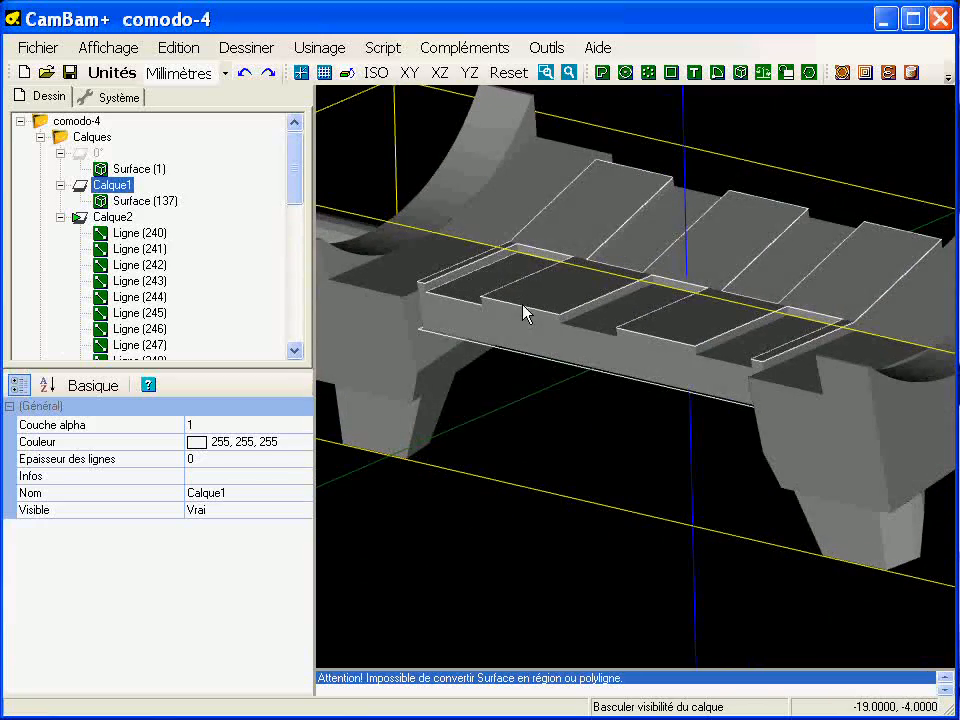
# - Read the point coordinates, especially Z, of the front edge line beside the first recess, leaving them unchanged
pyautogui.click(524, 312)
pyautogui.click(289, 515)
pyautogui.click(300, 516)
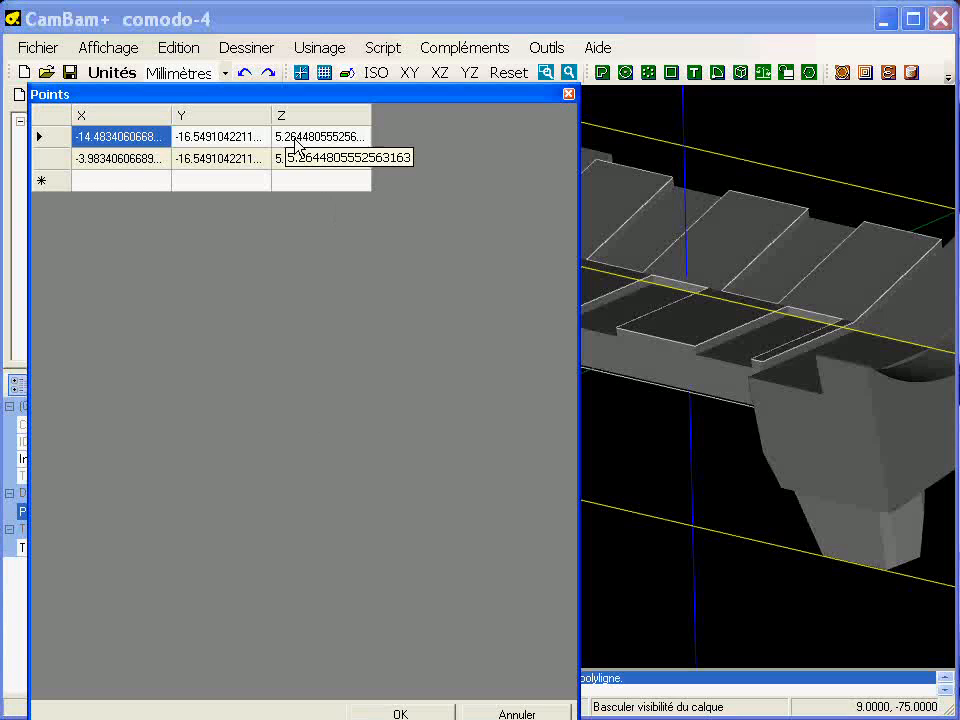
pyautogui.click(520, 713)
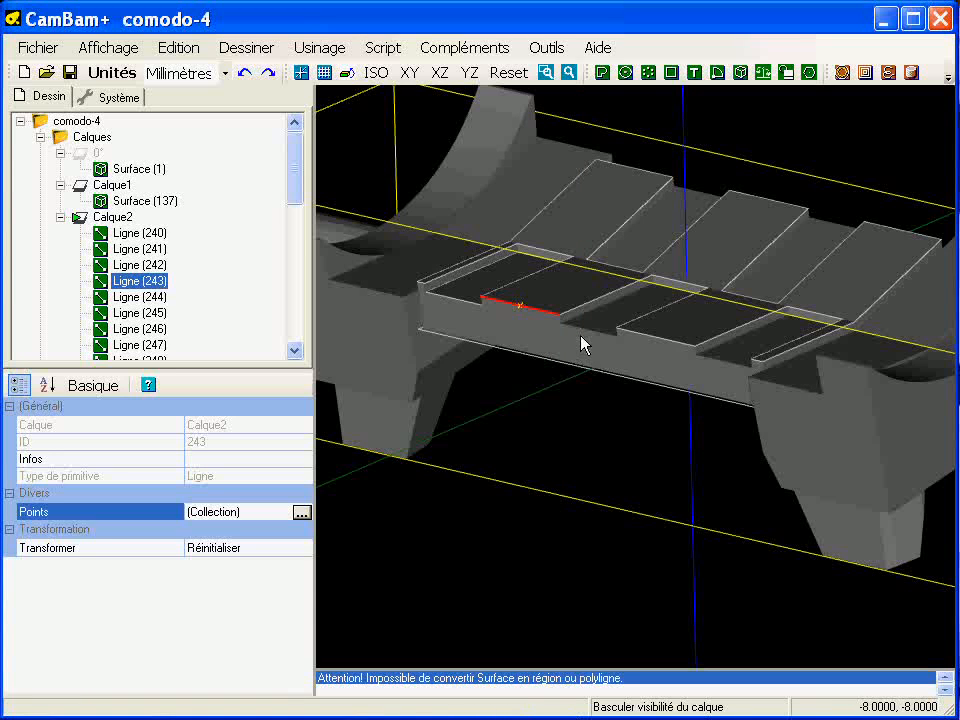
pyautogui.scroll(3, 540, 330)
pyautogui.keyDown('alt'); pyautogui.moveTo(540, 376); pyautogui.dragTo(545, 330); pyautogui.keyUp('alt')
pyautogui.scroll(-2, 545, 330)
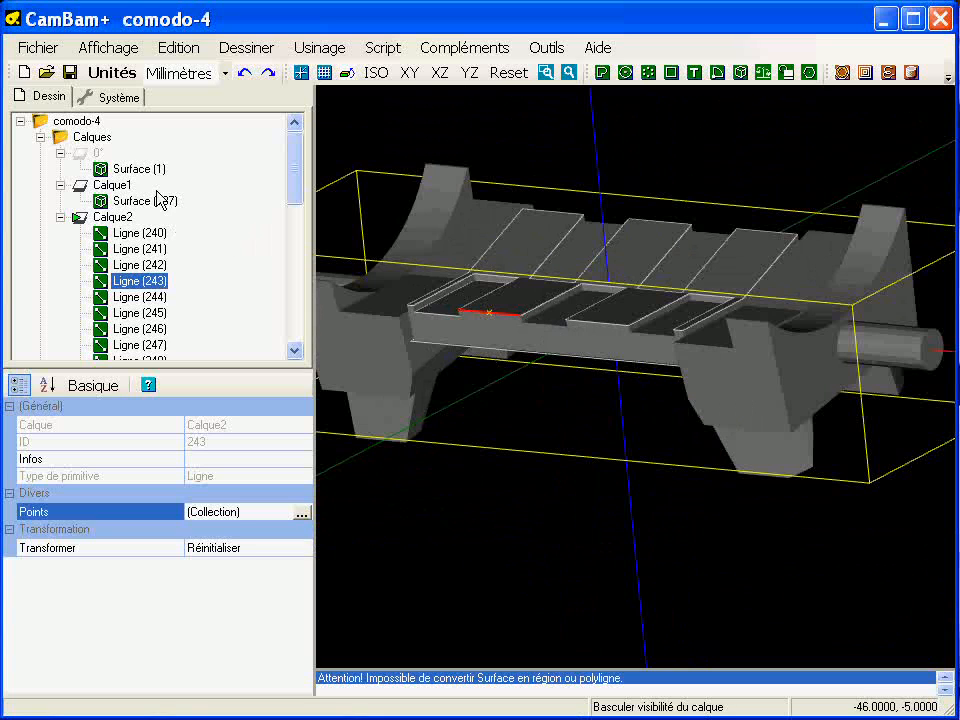
# - Display the toolpath of the pocket in usi_0° and examine it from several angles against the rotated surface
pyautogui.moveTo(293, 192); pyautogui.dragTo(302, 326)
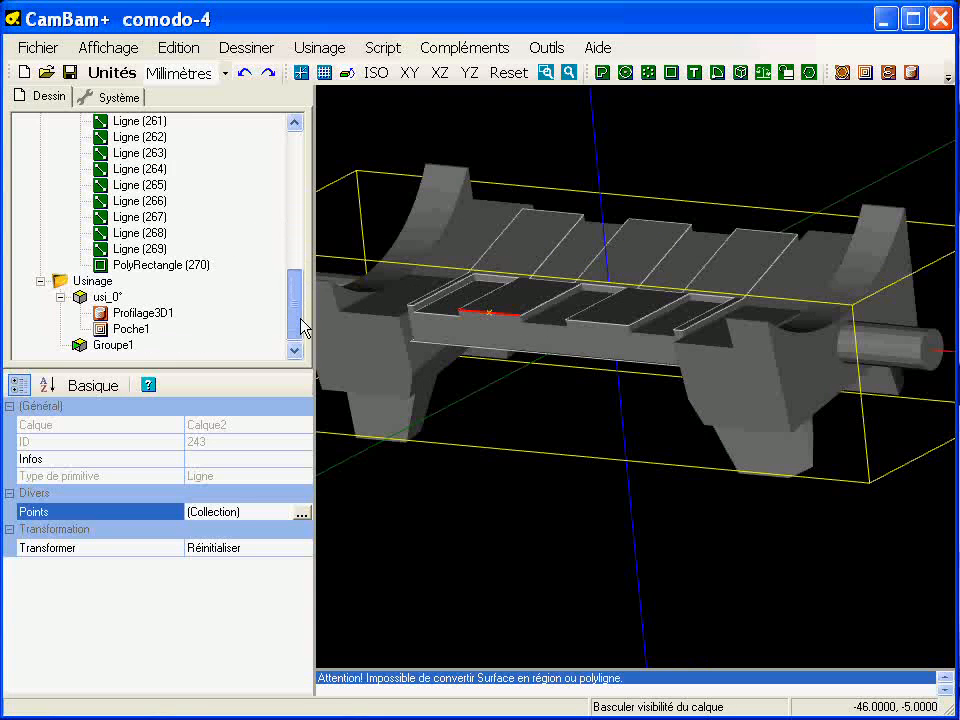
pyautogui.click(129, 329)
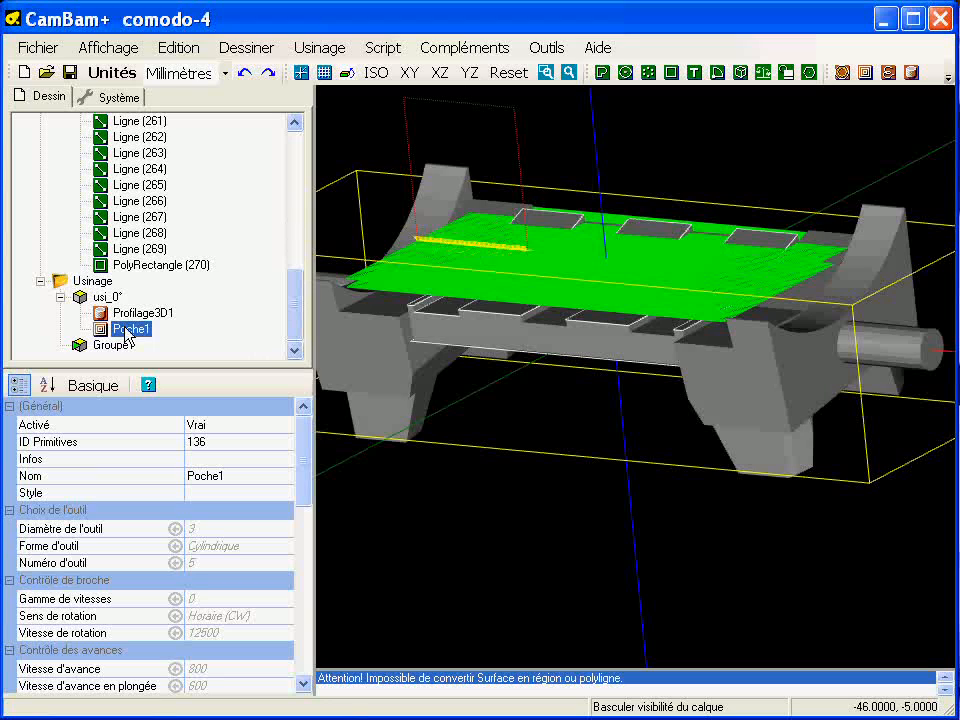
pyautogui.keyDown('alt'); pyautogui.moveTo(488, 309); pyautogui.dragTo(400, 281); pyautogui.keyUp('alt')
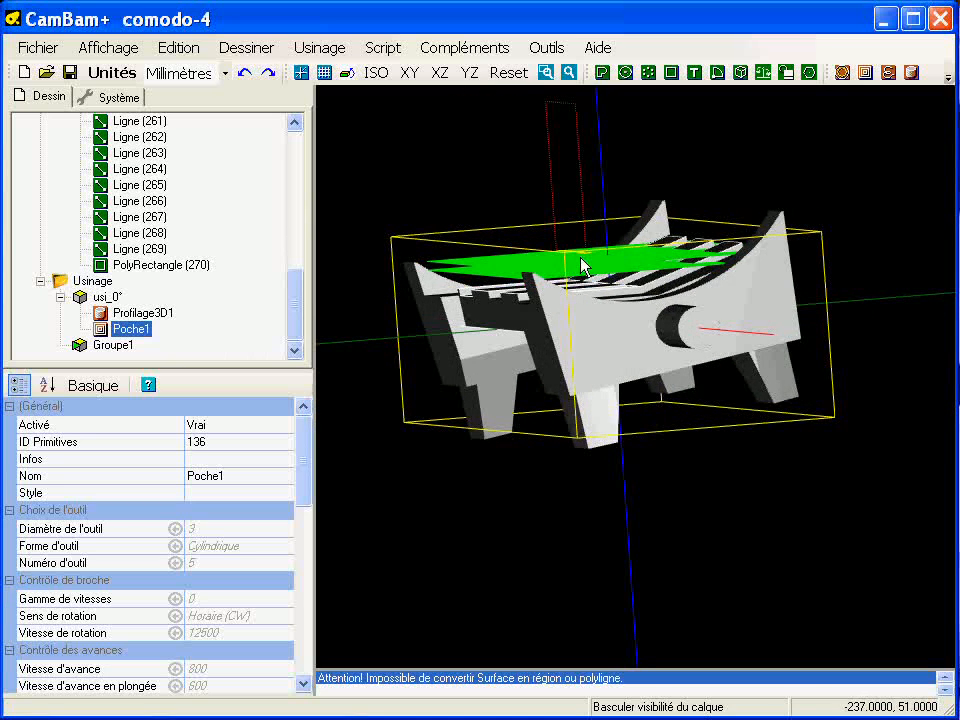
pyautogui.keyDown('alt'); pyautogui.moveTo(489, 286); pyautogui.dragTo(540, 330); pyautogui.keyUp('alt')
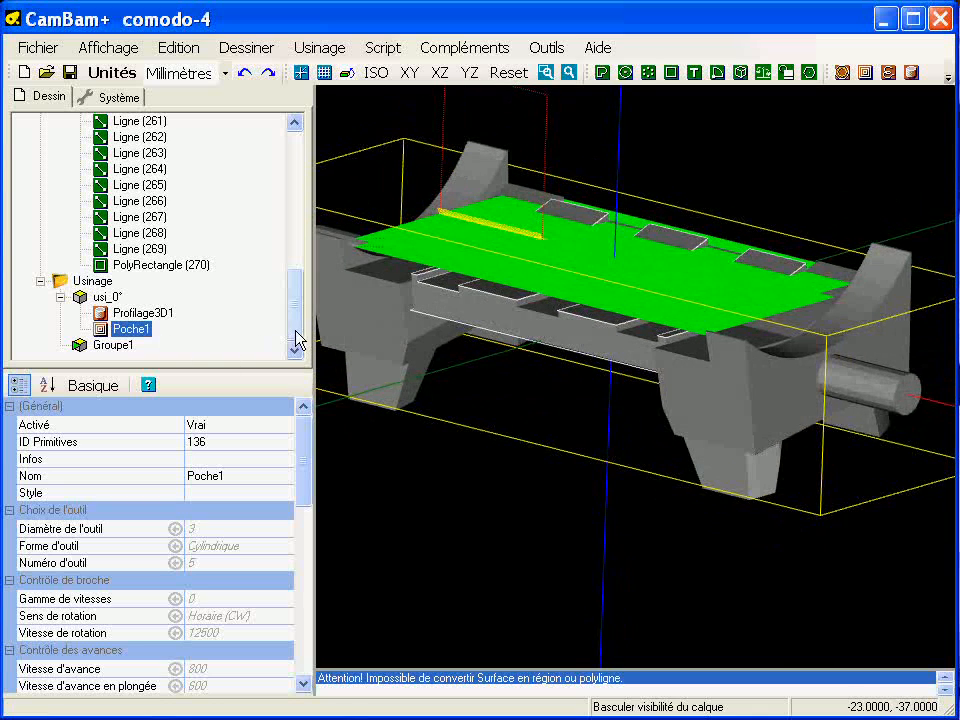
# - Create a pocket operation in Groupe1 from the rectangle in Calque2
pyautogui.click(116, 346)
pyautogui.keyDown('alt'); pyautogui.moveTo(407, 304); pyautogui.dragTo(360, 332); pyautogui.keyUp('alt')
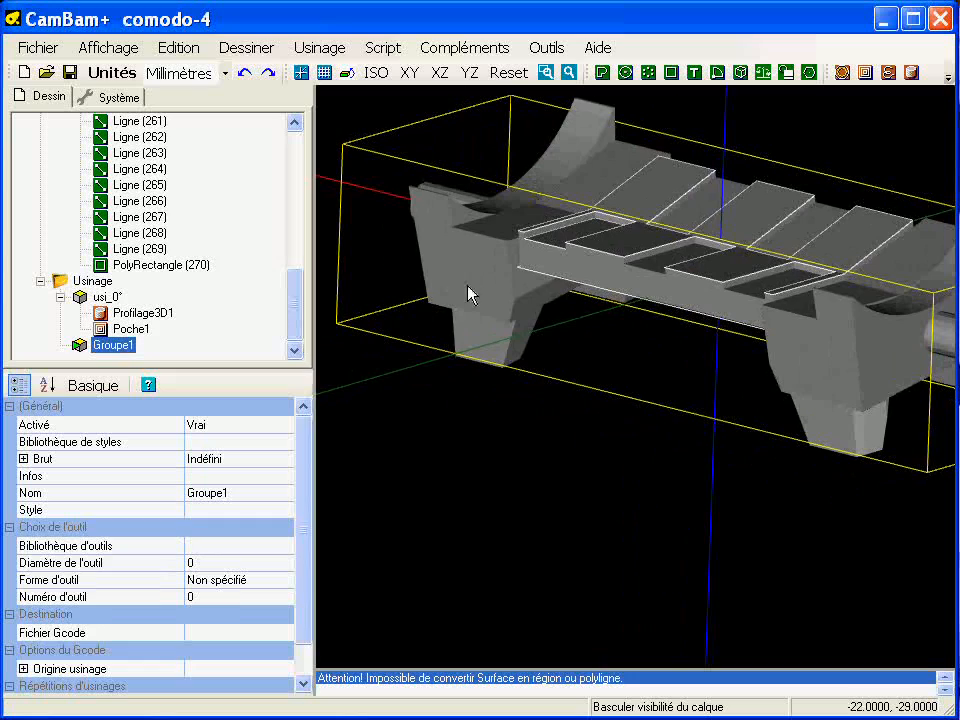
pyautogui.click(626, 299)
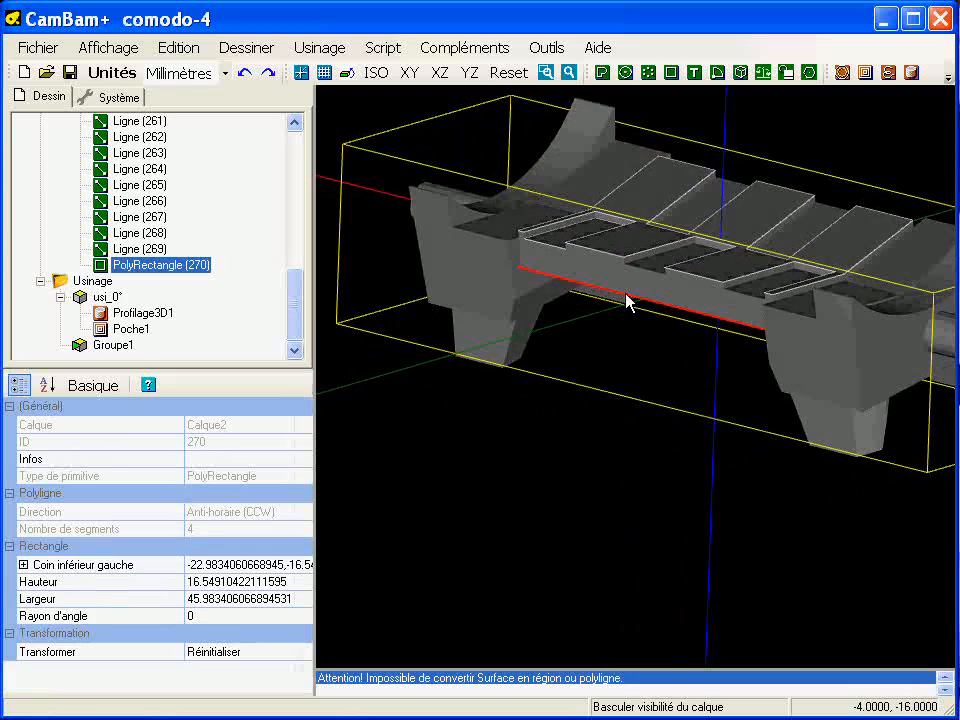
pyautogui.keyDown('alt'); pyautogui.moveTo(583, 343); pyautogui.dragTo(800, 235); pyautogui.keyUp('alt')
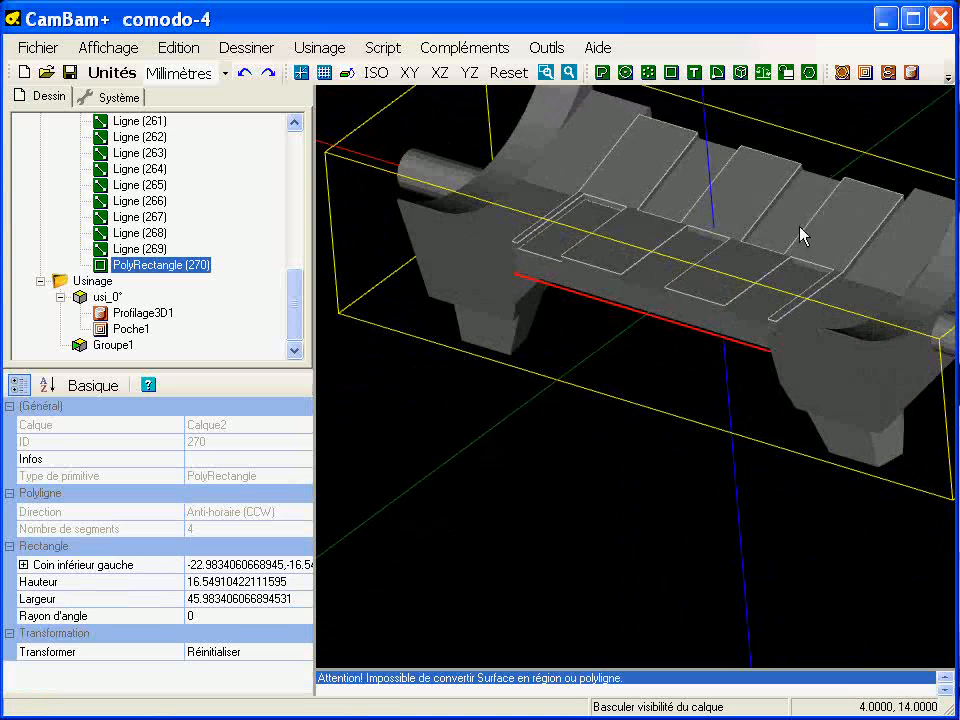
pyautogui.click(865, 72)
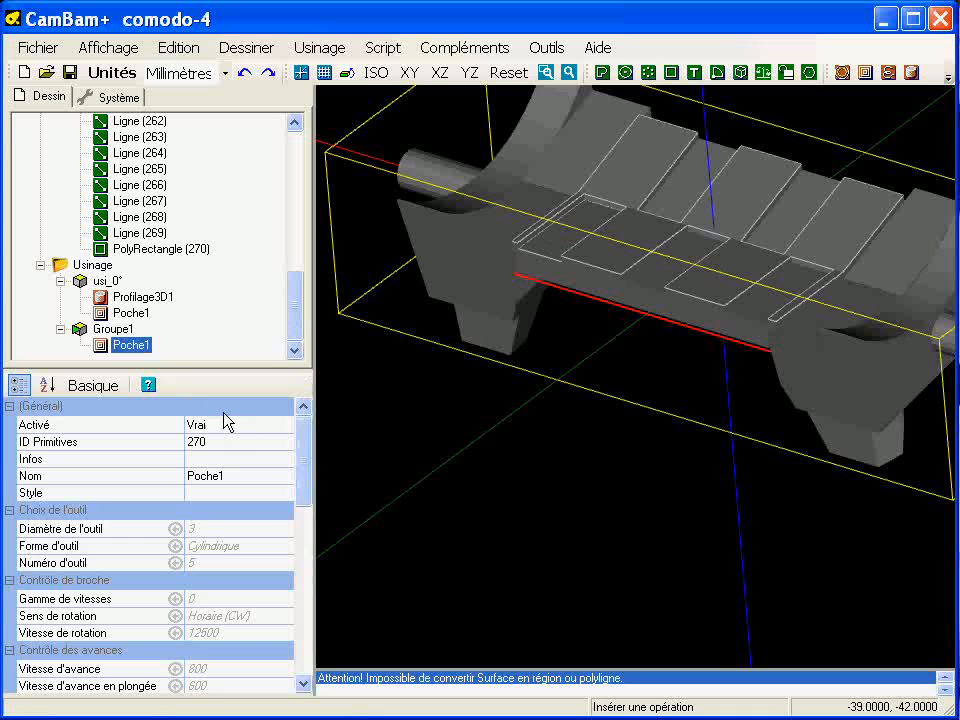
# - Copy the pocket operation in usi_0° and paste only its format onto the new pocket in Groupe1
pyautogui.click(140, 314)
pyautogui.rightClick(138, 314)
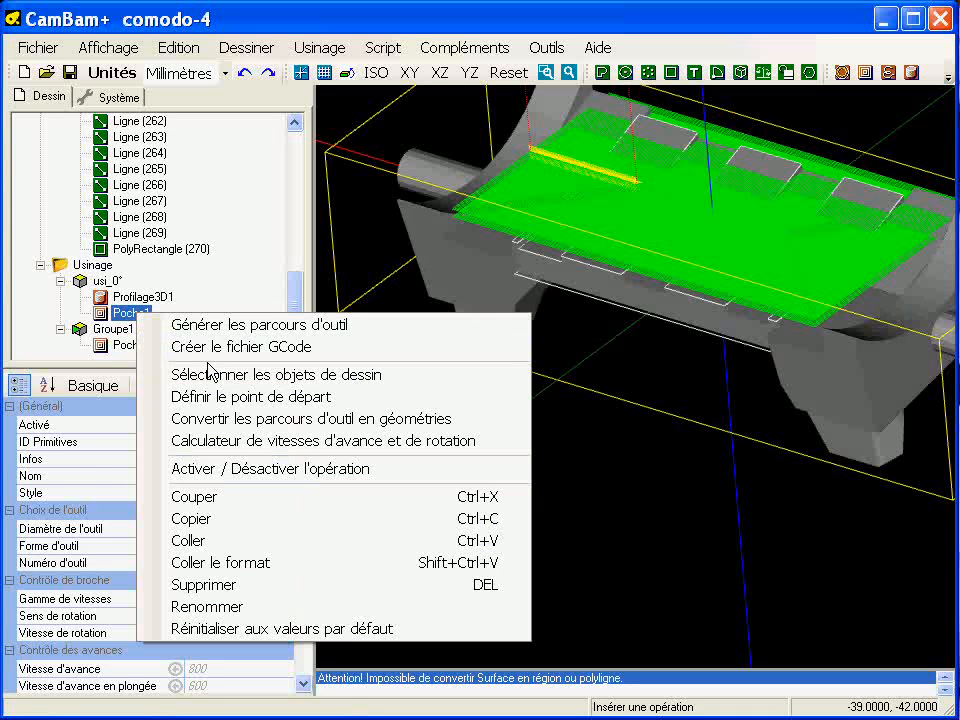
pyautogui.click(230, 520)
pyautogui.click(139, 346)
pyautogui.rightClick(138, 346)
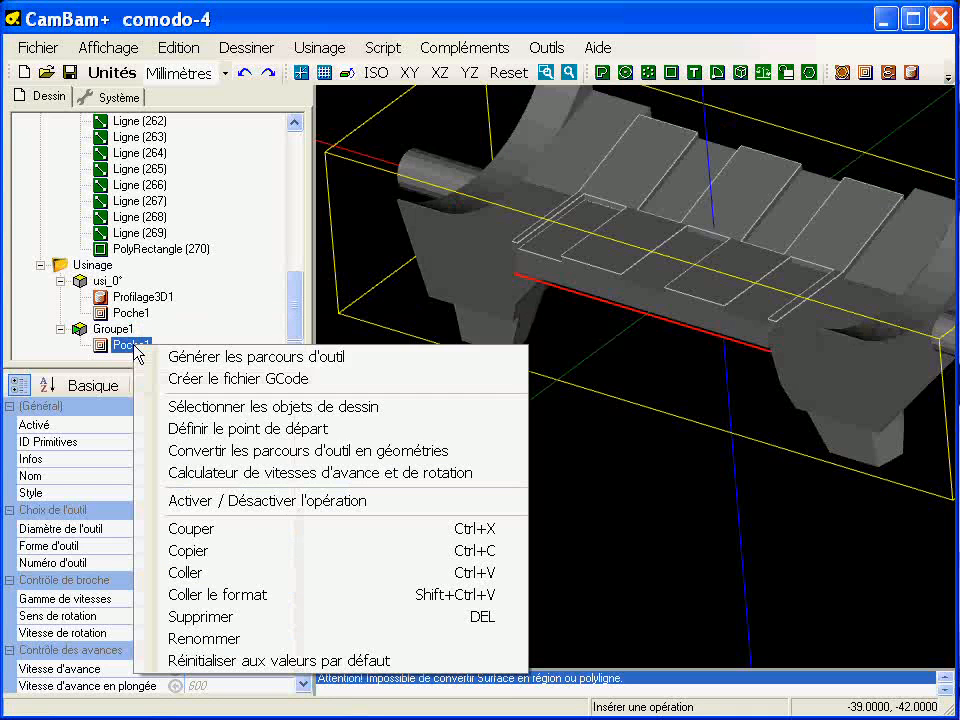
pyautogui.click(242, 595)
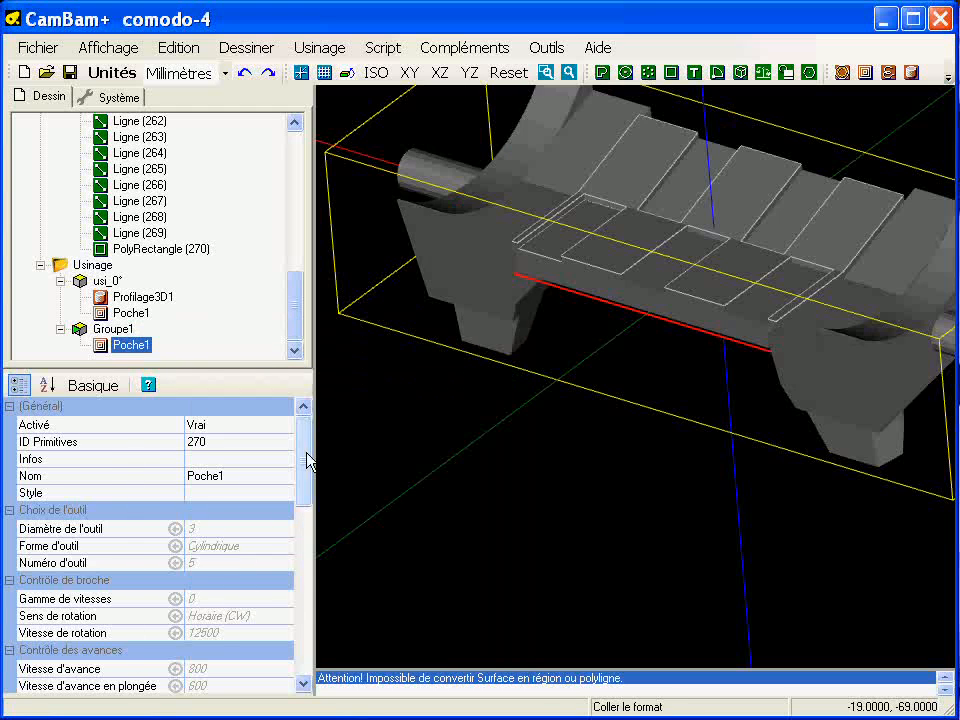
# - Set the final depth (Profondeur finale) of Groupe1's pocket to 5.26
pyautogui.scroll(-1, 308, 466)
pyautogui.moveTo(308, 466); pyautogui.dragTo(304, 585)
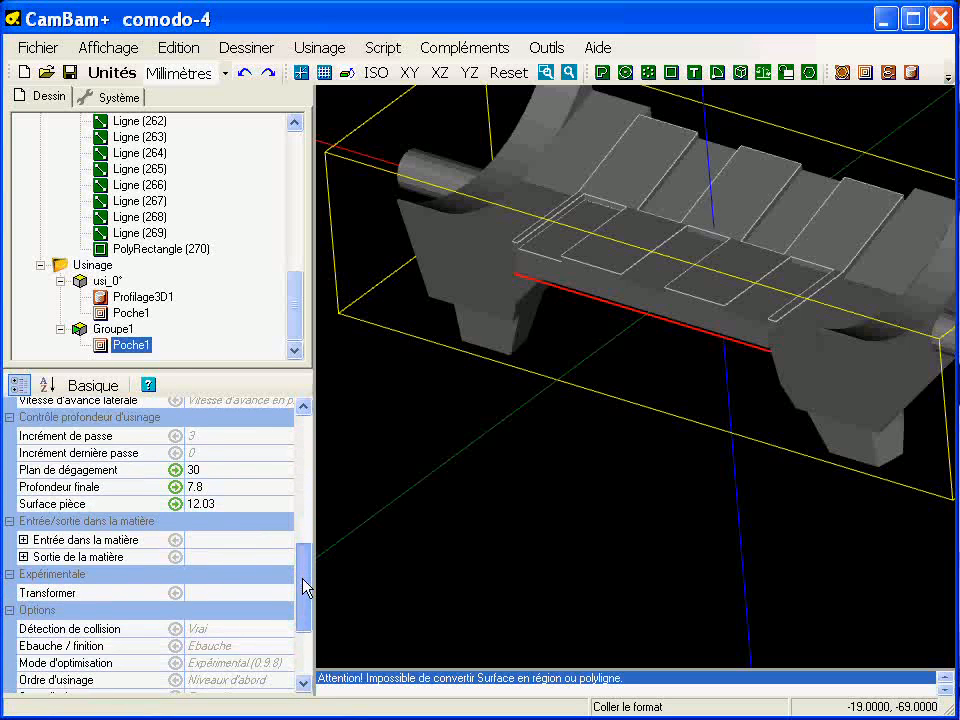
pyautogui.click(231, 487)
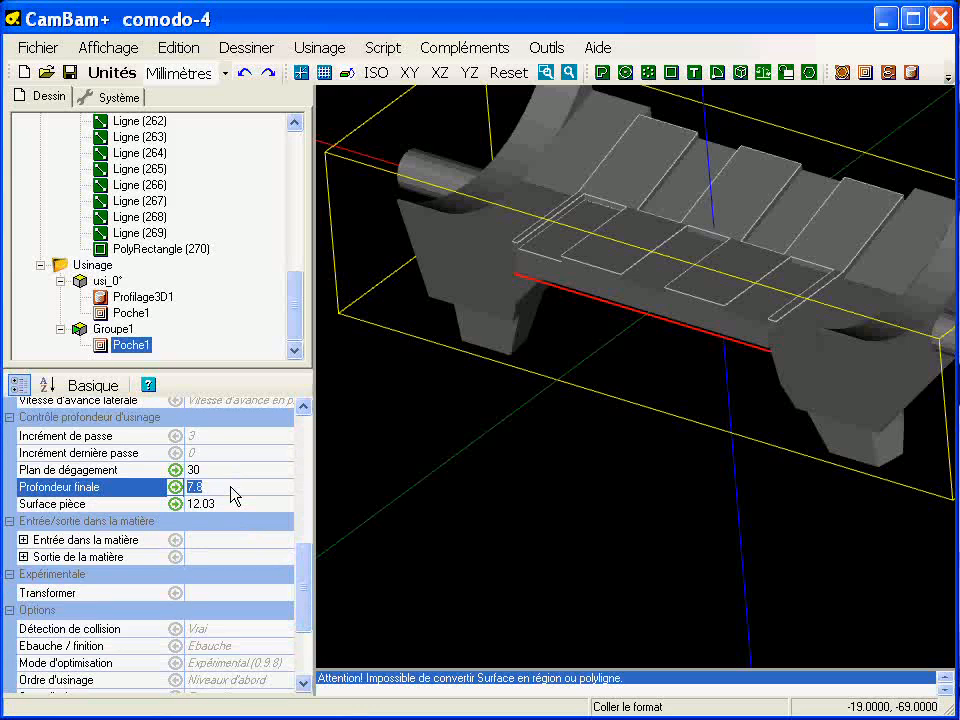
pyautogui.write('5.26')
pyautogui.press('Return')
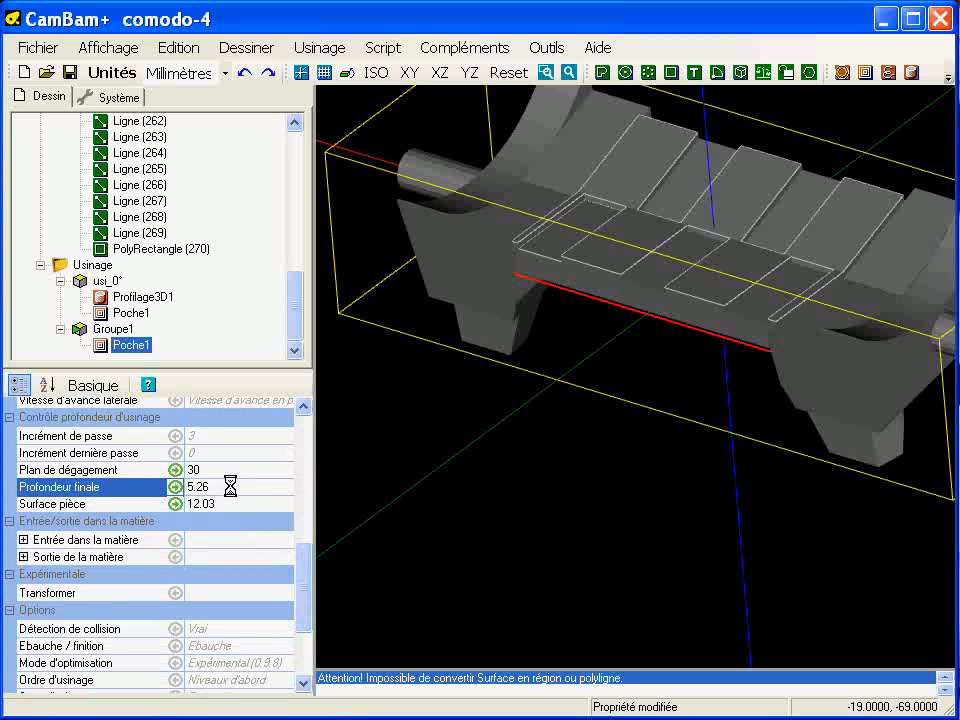
# - Check the part from the side and set the stock surface (Surface pièce) of Groupe1's pocket to 10
pyautogui.click(231, 502)
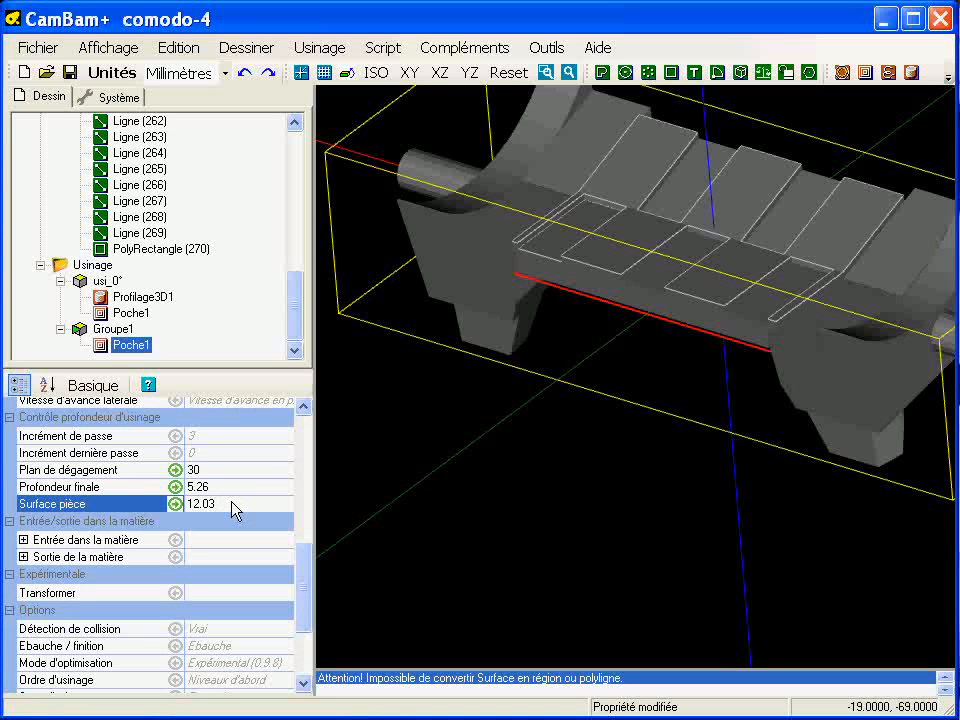
pyautogui.keyDown('alt'); pyautogui.moveTo(594, 354); pyautogui.dragTo(478, 292); pyautogui.keyUp('alt')
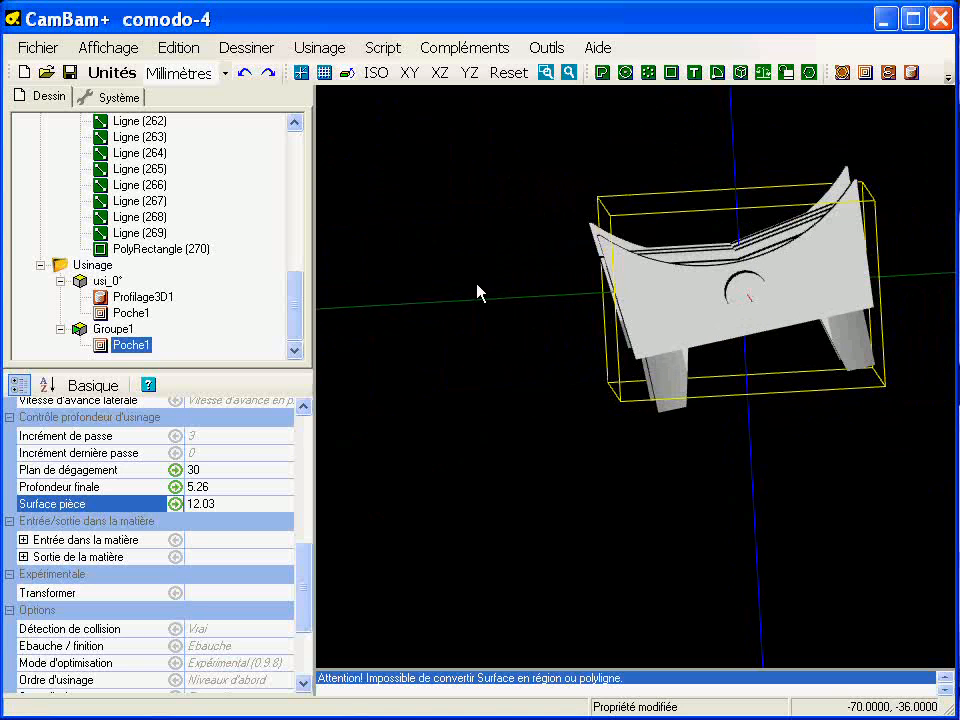
pyautogui.keyDown('alt'); pyautogui.moveTo(531, 369); pyautogui.dragTo(643, 386); pyautogui.keyUp('alt')
pyautogui.click(246, 504)
pyautogui.write('10')
pyautogui.press('Return')
# - Generate the toolpaths of Groupe1's pocket and inspect them around the recesses in 3D
pyautogui.rightClick(145, 349)
pyautogui.click(180, 357)
pyautogui.keyDown('alt'); pyautogui.moveTo(407, 375); pyautogui.dragTo(523, 240); pyautogui.keyUp('alt')
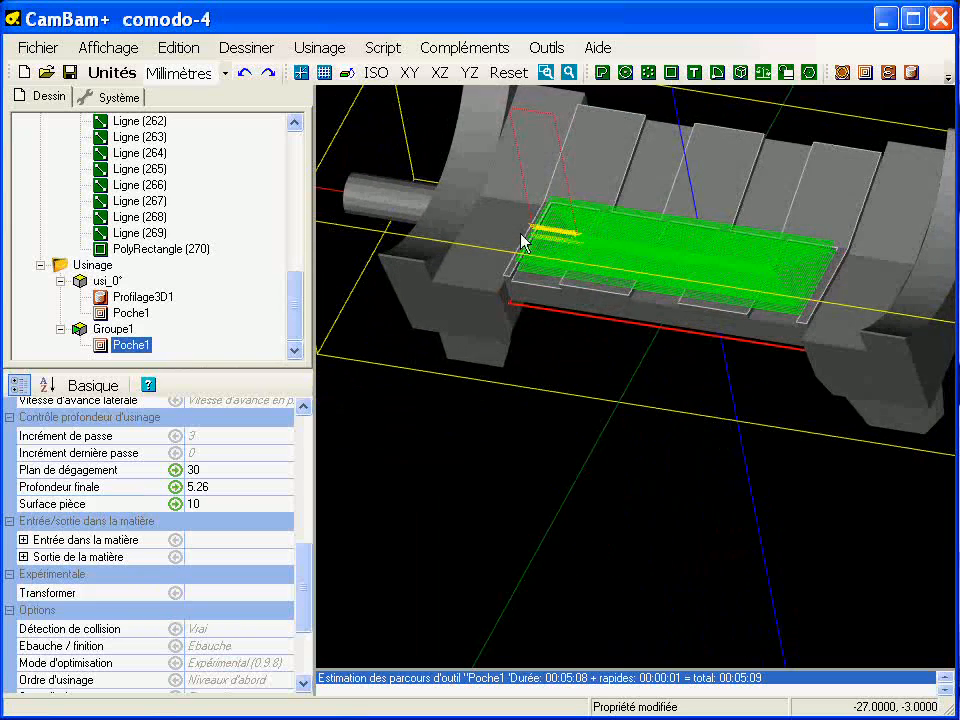
pyautogui.keyDown('alt'); pyautogui.moveTo(578, 341); pyautogui.dragTo(552, 431); pyautogui.keyUp('alt')
pyautogui.scroll(2, 552, 444)
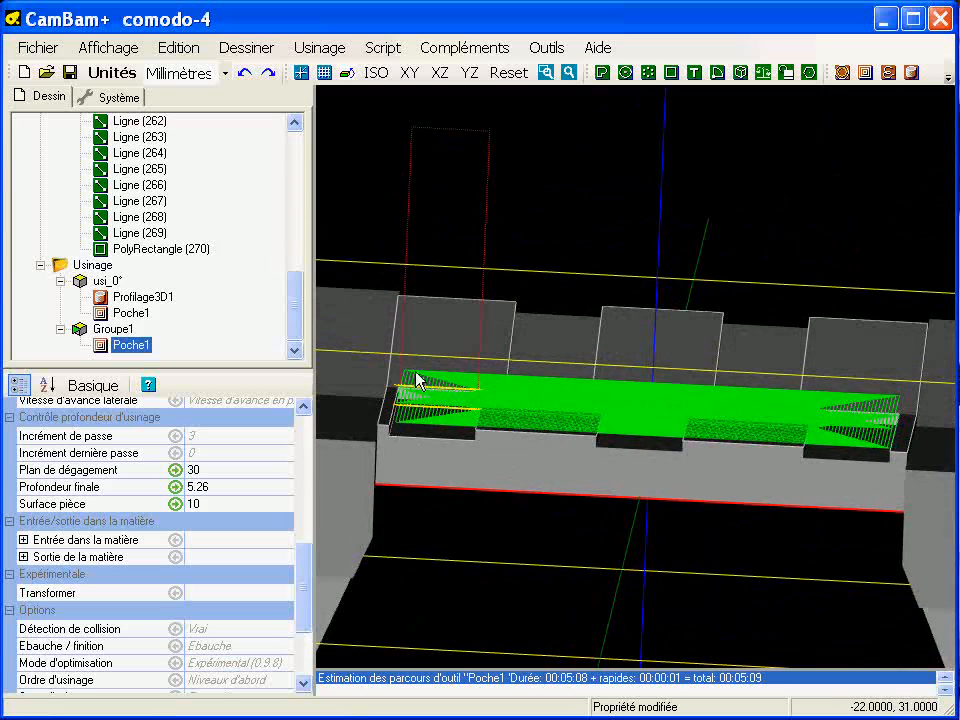
pyautogui.keyDown('alt'); pyautogui.moveTo(636, 453); pyautogui.dragTo(670, 433); pyautogui.keyUp('alt')
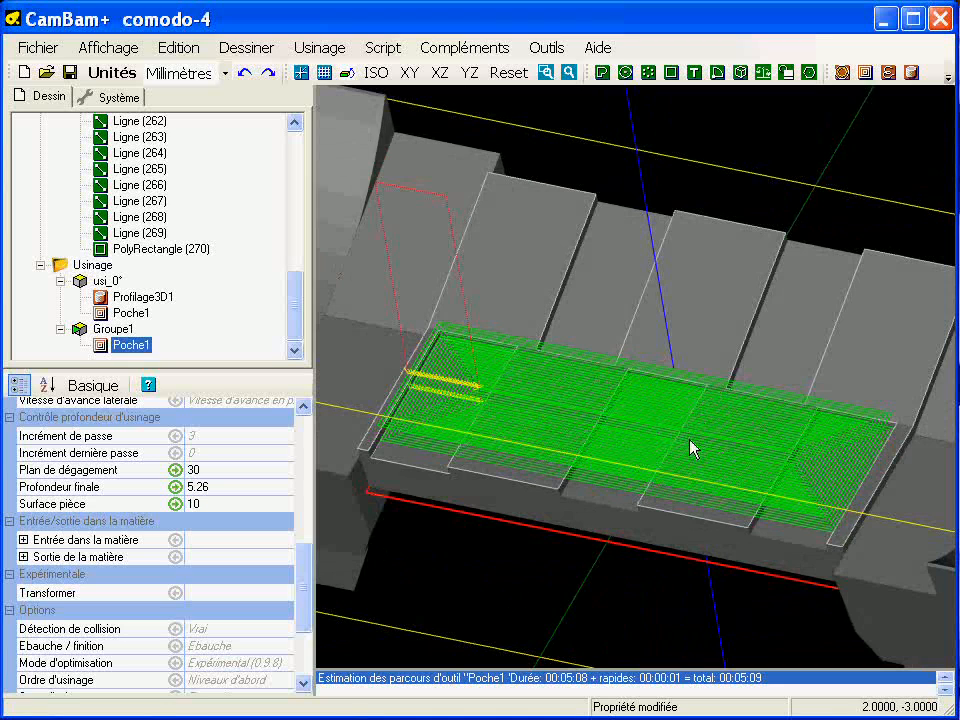
pyautogui.scroll(-5, 589, 332)
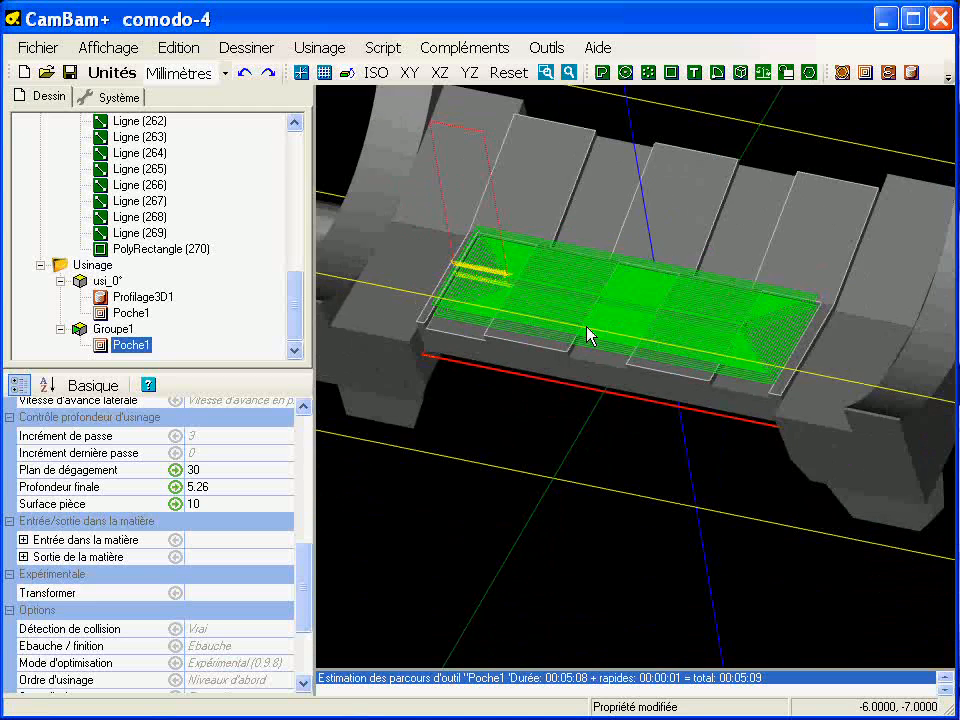
# - Clear the selection to hide the toolpaths and examine the rotated part with its extracted lines
pyautogui.click(628, 144)
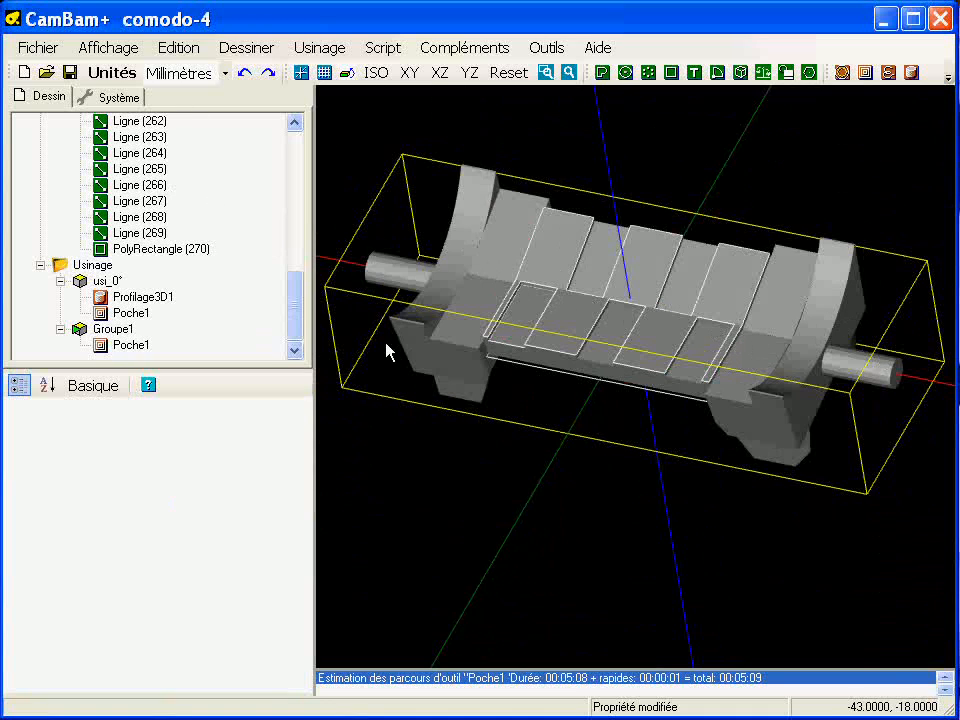
pyautogui.moveTo(486, 327); pyautogui.dragTo(478, 368, button='middle')
pyautogui.scroll(-1, 478, 368)
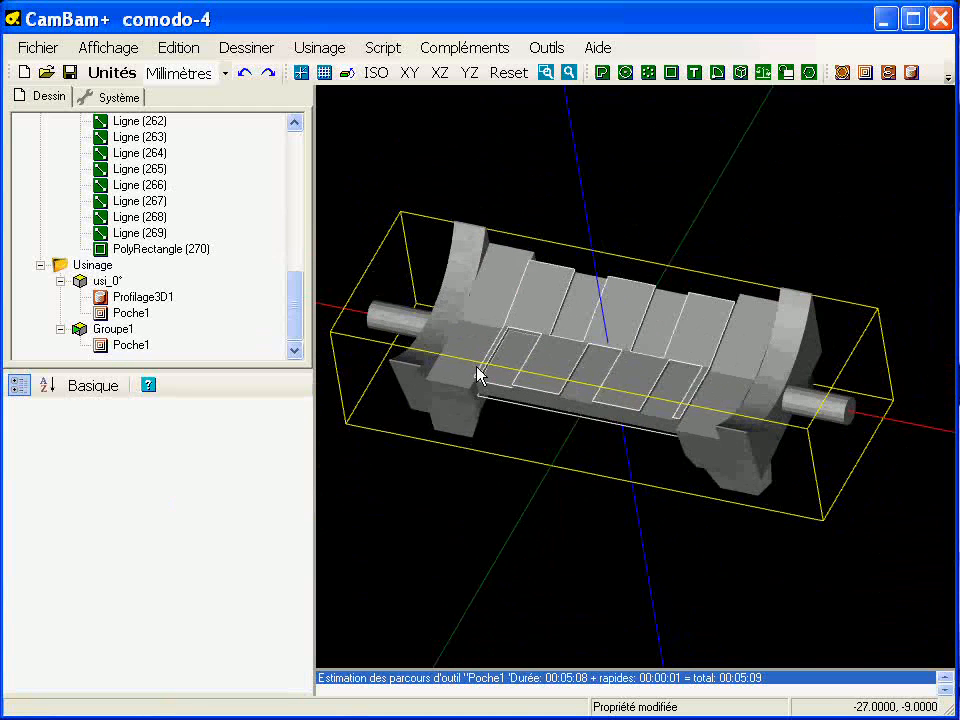
pyautogui.scroll(1, 487, 372)
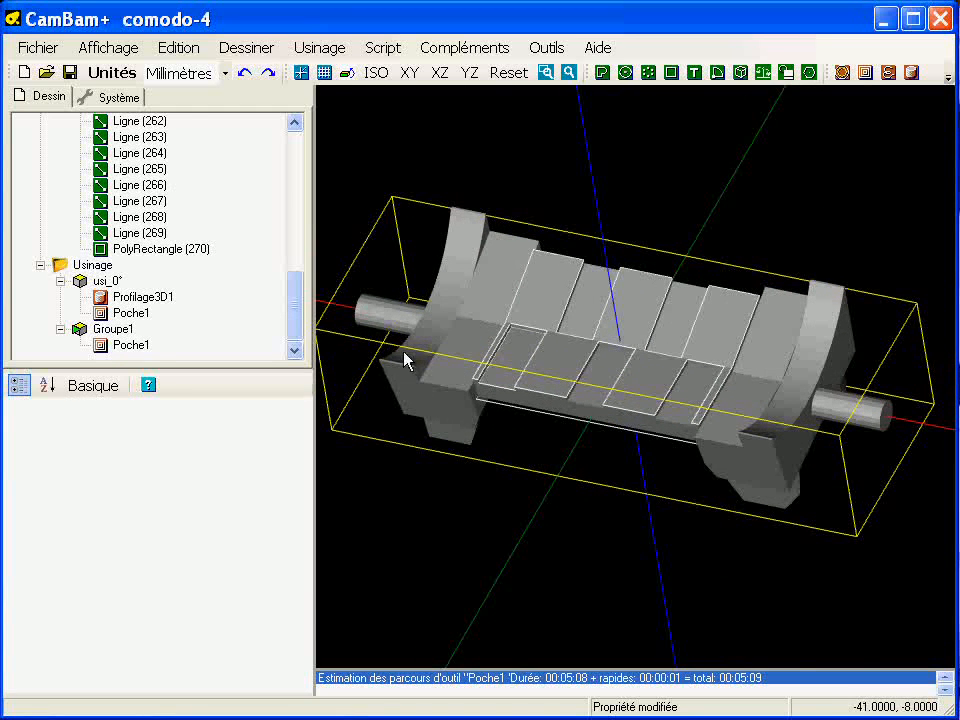
pyautogui.click(444, 365)
# - Enter G0 A9.16 as the custom operation header of Groupe1's pocket so the rotary axis turns before machining
pyautogui.moveTo(298, 182); pyautogui.dragTo(320, 362)
pyautogui.click(135, 345)
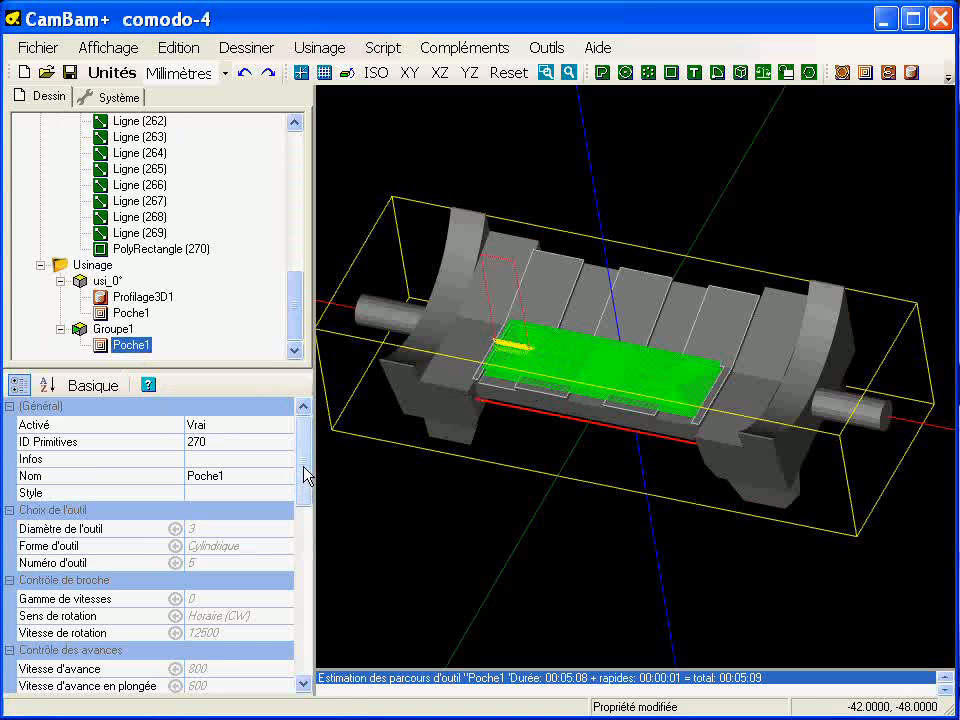
pyautogui.moveTo(306, 474); pyautogui.dragTo(306, 667)
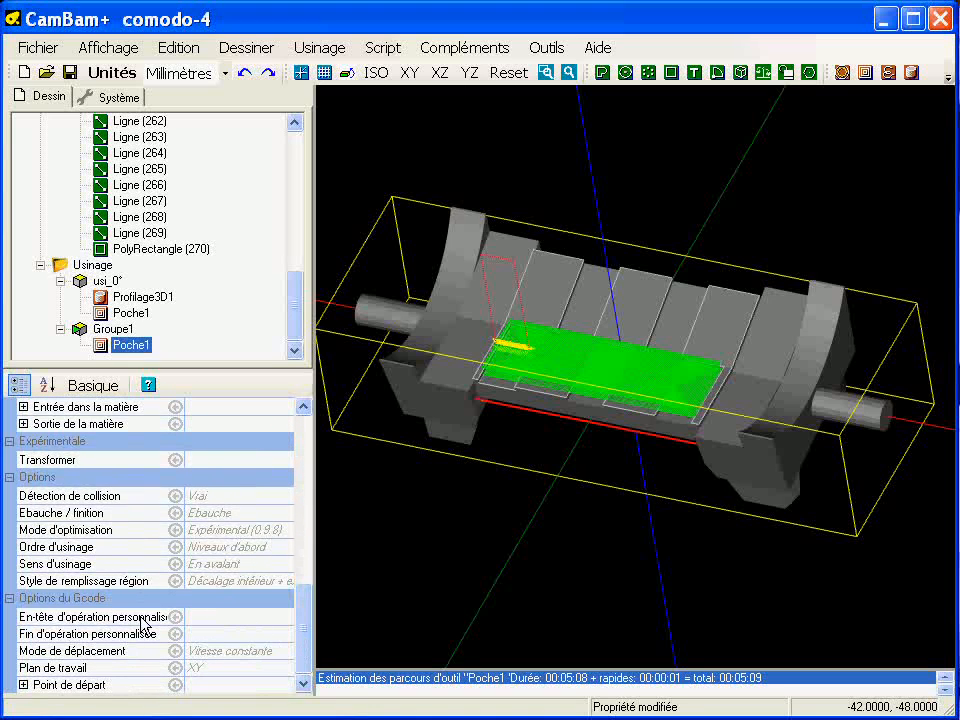
pyautogui.click(231, 620)
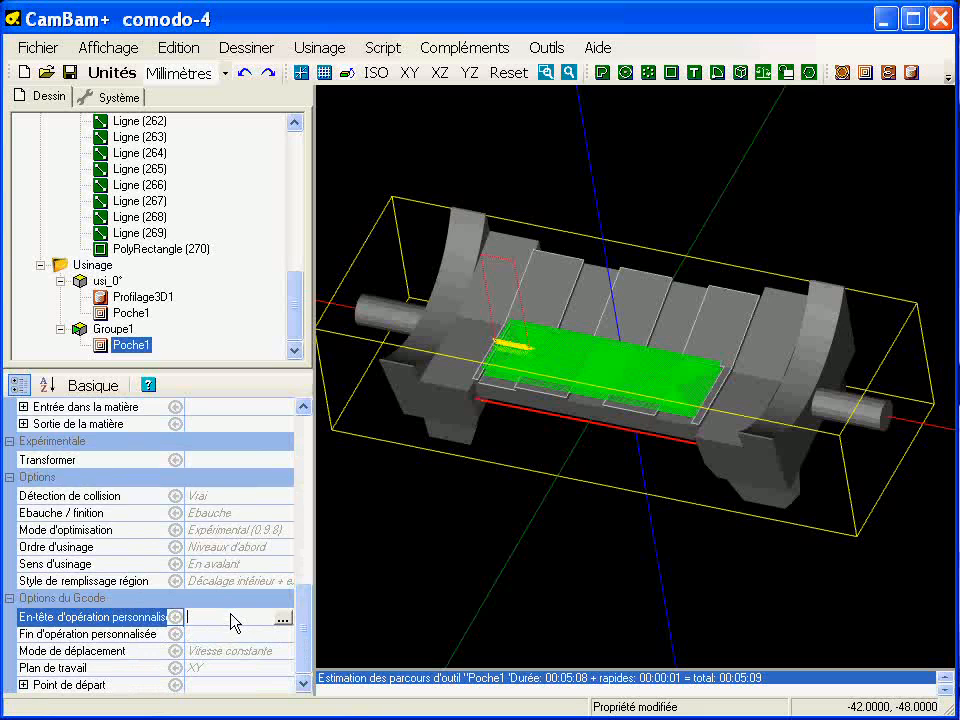
pyautogui.click(283, 623)
pyautogui.moveTo(268, 272); pyautogui.dragTo(324, 417)
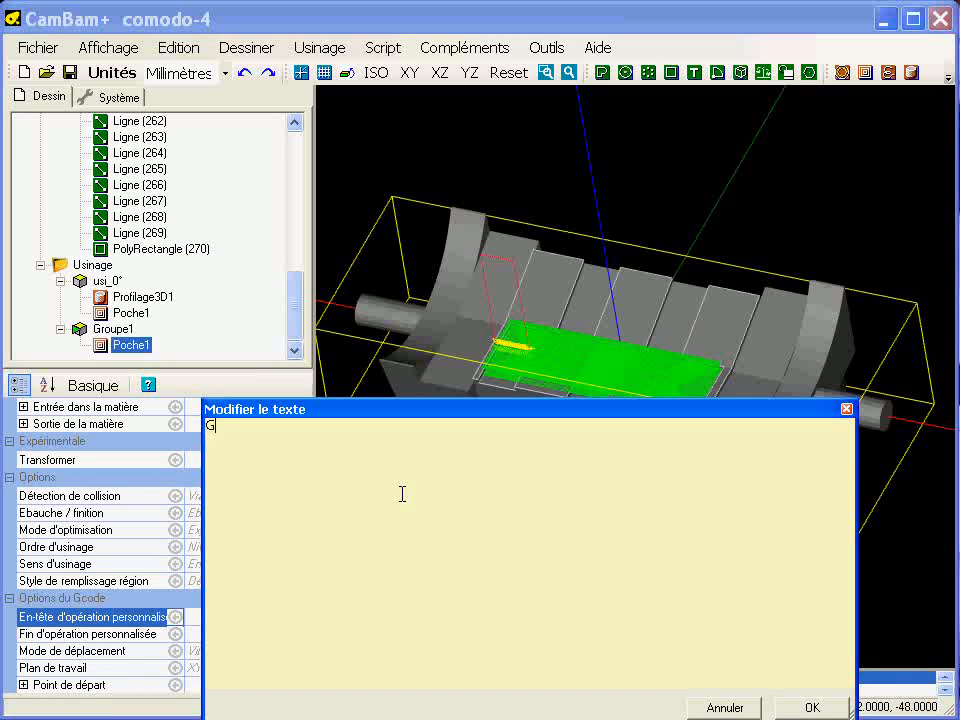
pyautogui.write('G0')
pyautogui.write('16')
pyautogui.press('Return')
pyautogui.click(800, 712)
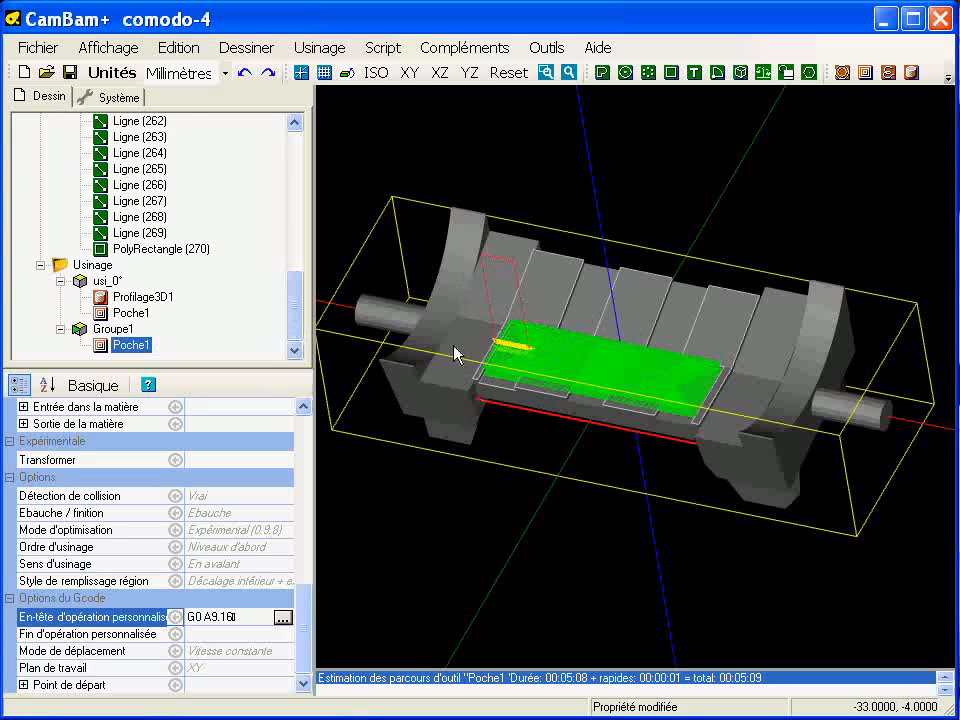
# - Select the rotated surface in Calque1 and examine it from another angle
pyautogui.click(452, 288)
pyautogui.moveTo(297, 215); pyautogui.dragTo(304, 356)
pyautogui.moveTo(666, 409); pyautogui.dragTo(632, 409, button='middle')
pyautogui.scroll(-1, 632, 409)
pyautogui.keyDown('alt'); pyautogui.moveTo(514, 452); pyautogui.dragTo(657, 432); pyautogui.keyUp('alt')
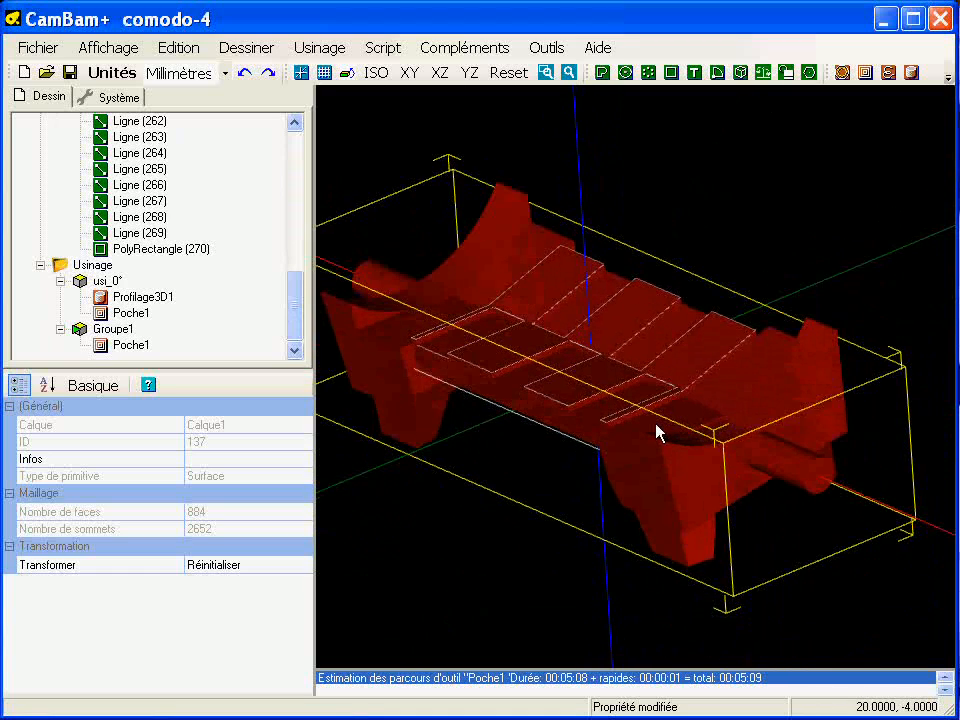